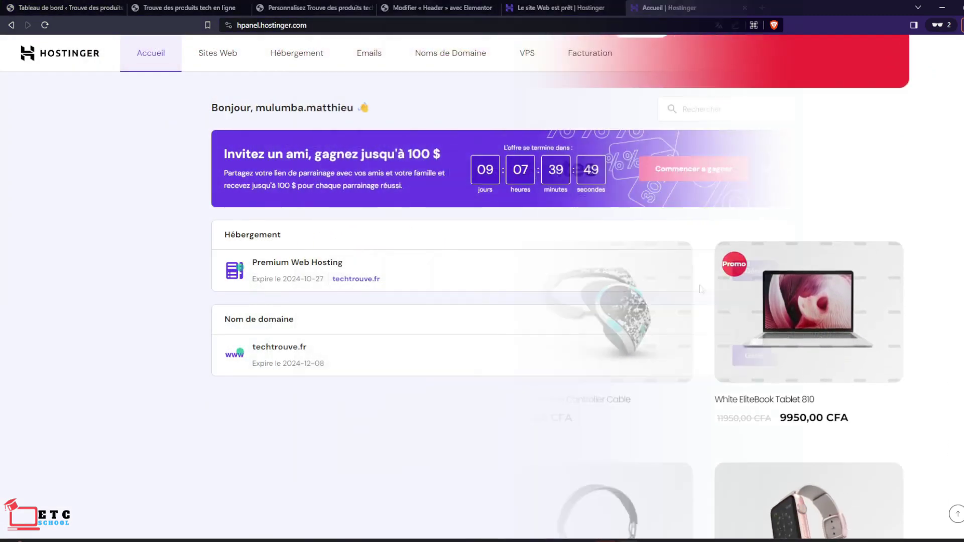
# Order the Business hosting plan and choose the 48-month billing period.
pyautogui.click(752, 271)
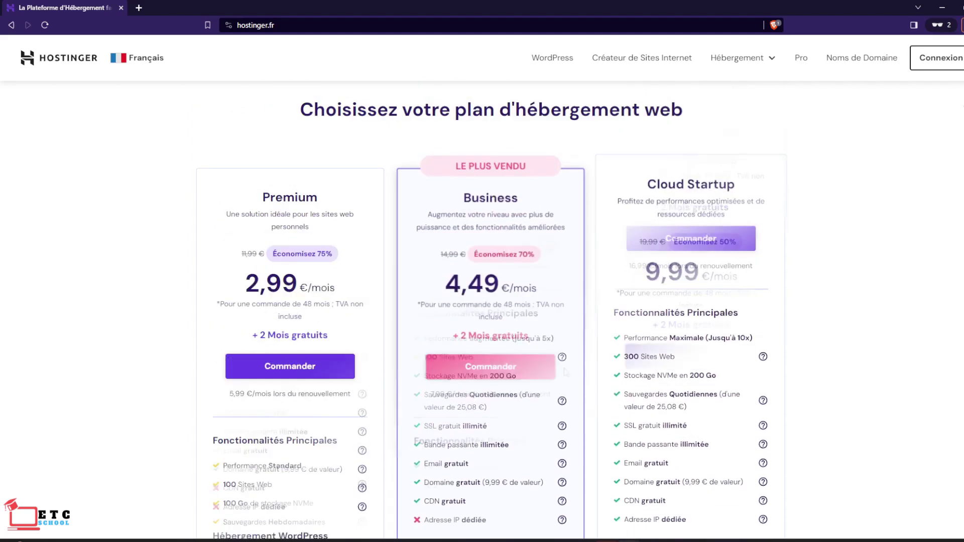
pyautogui.click(492, 360)
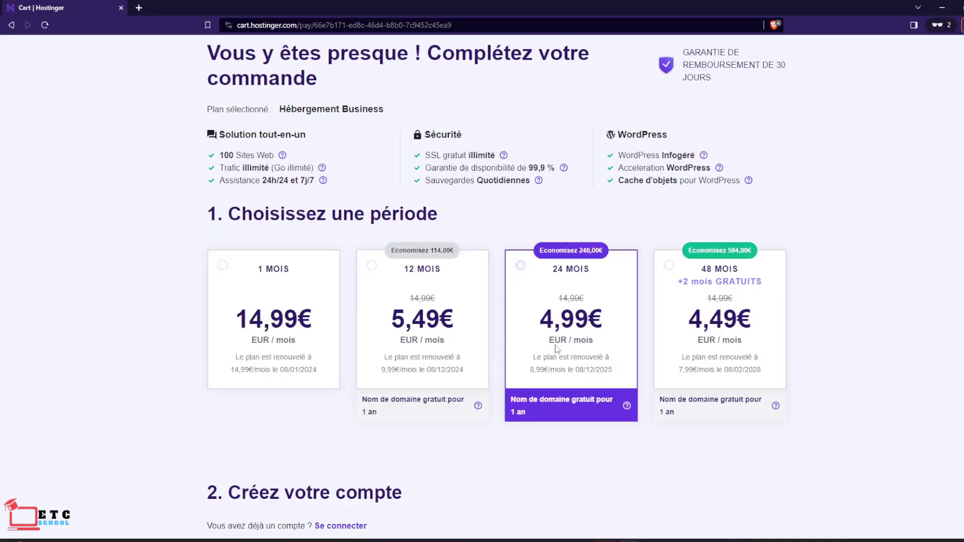
pyautogui.click(707, 348)
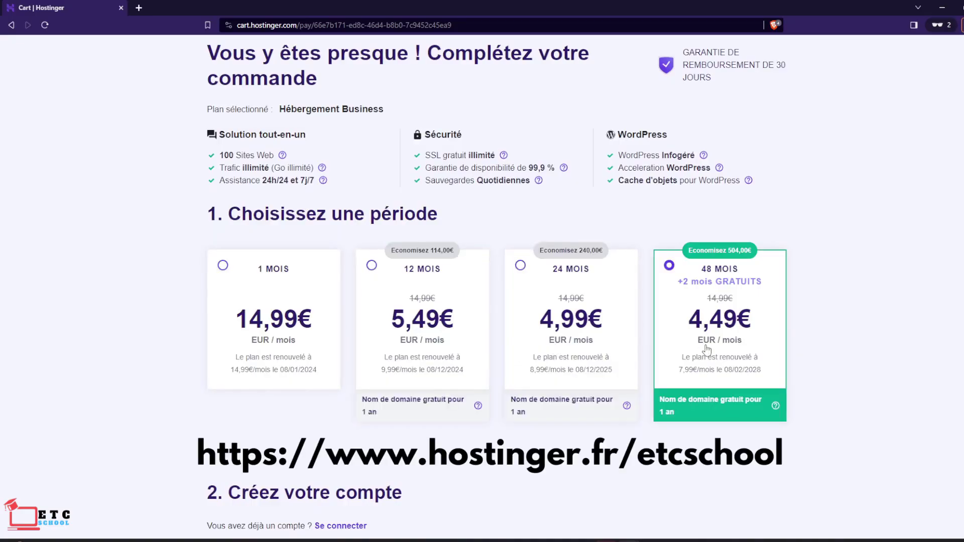
pyautogui.scroll(-3, 705, 345)
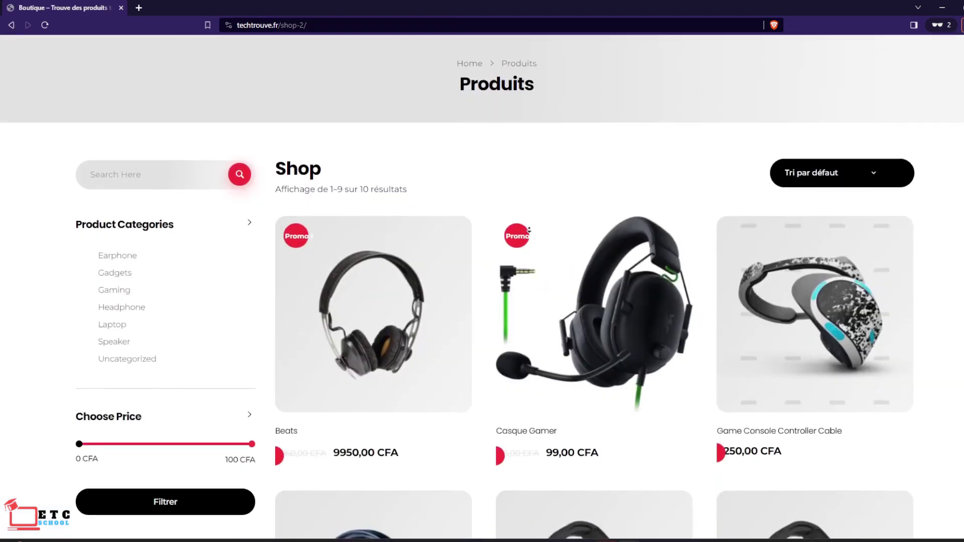
# Browse the techtrouve.fr shop products and view the full shopping cart.
pyautogui.scroll(-3, 528, 229)
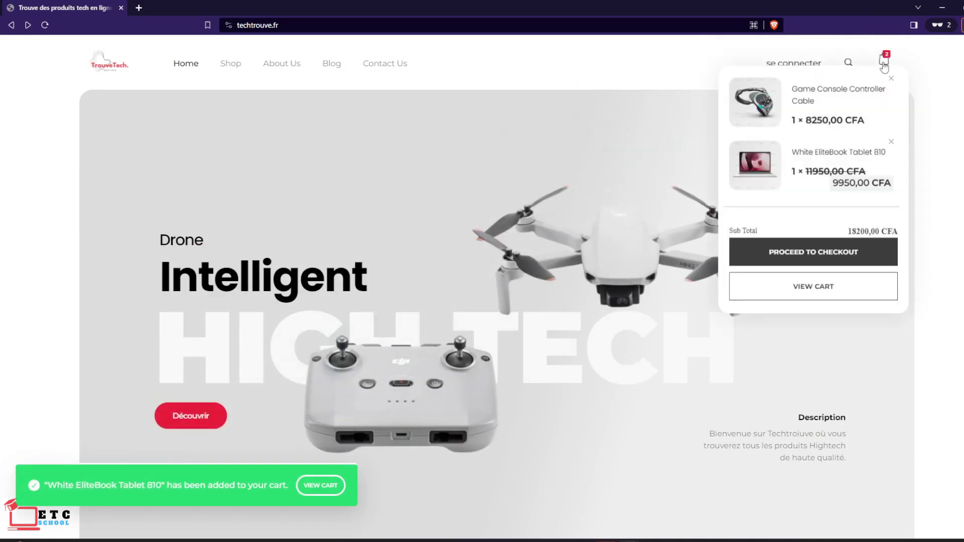
pyautogui.click(816, 291)
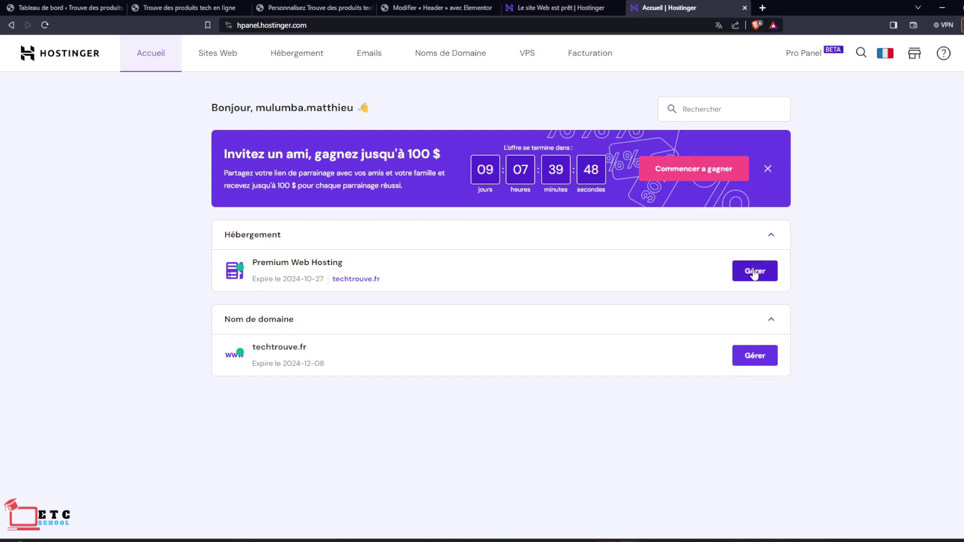
# View the hosting dashboard of techtrouve.fr and the list of domain names owned by the account.
pyautogui.click(753, 271)
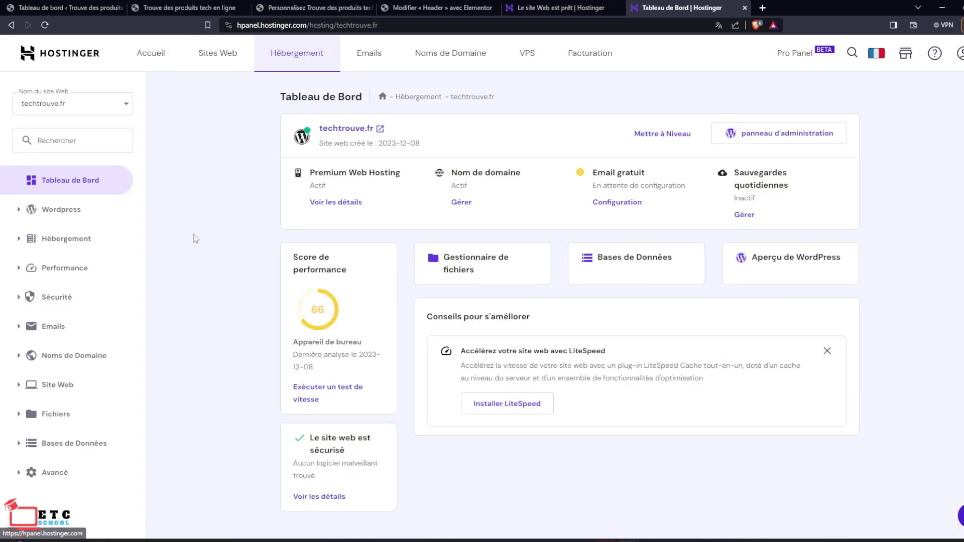
pyautogui.scroll(-1, 215, 258)
pyautogui.scroll(1, 215, 258)
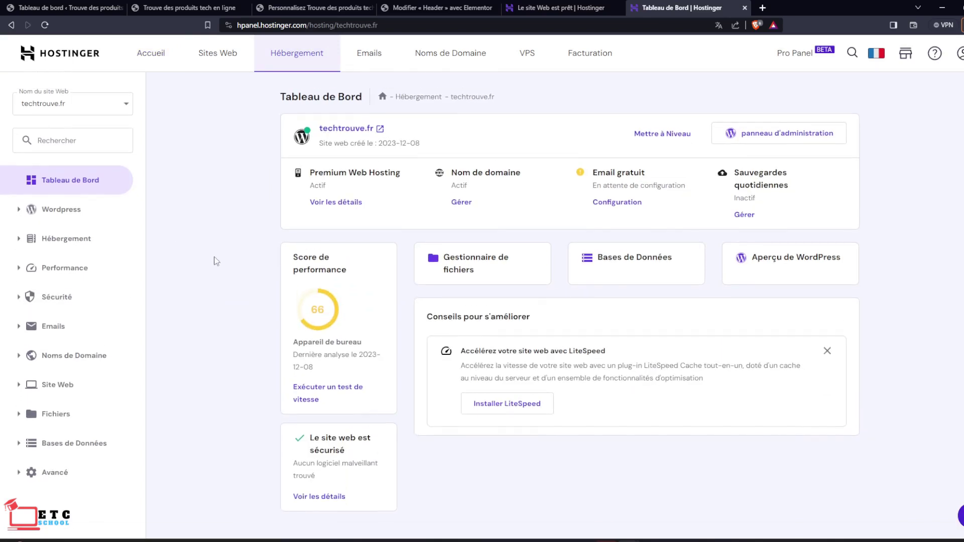
pyautogui.click(413, 62)
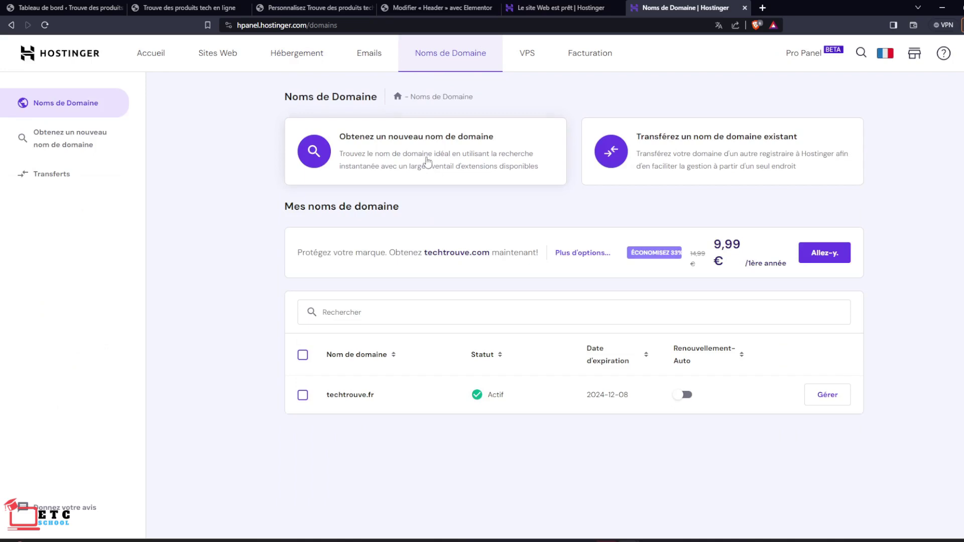
pyautogui.click(354, 395)
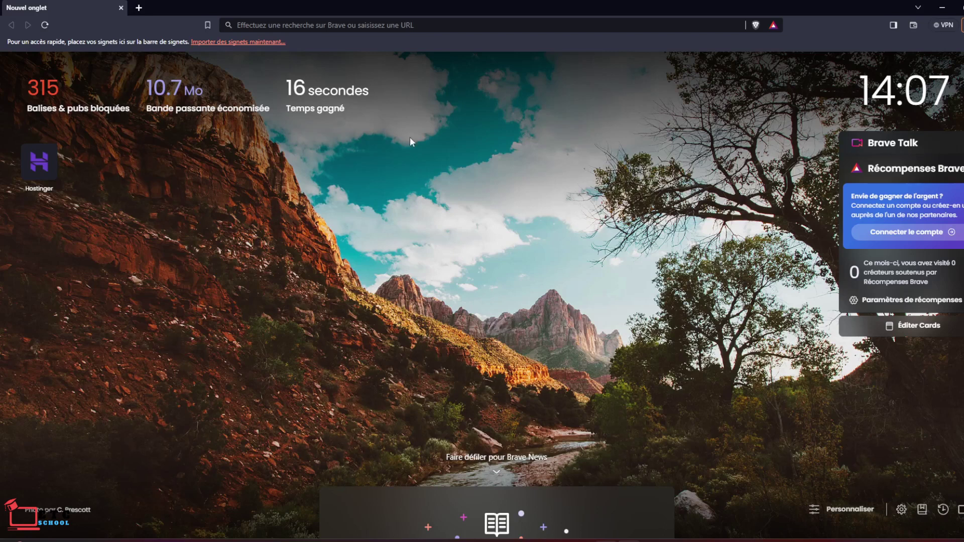
pyautogui.click(402, 26)
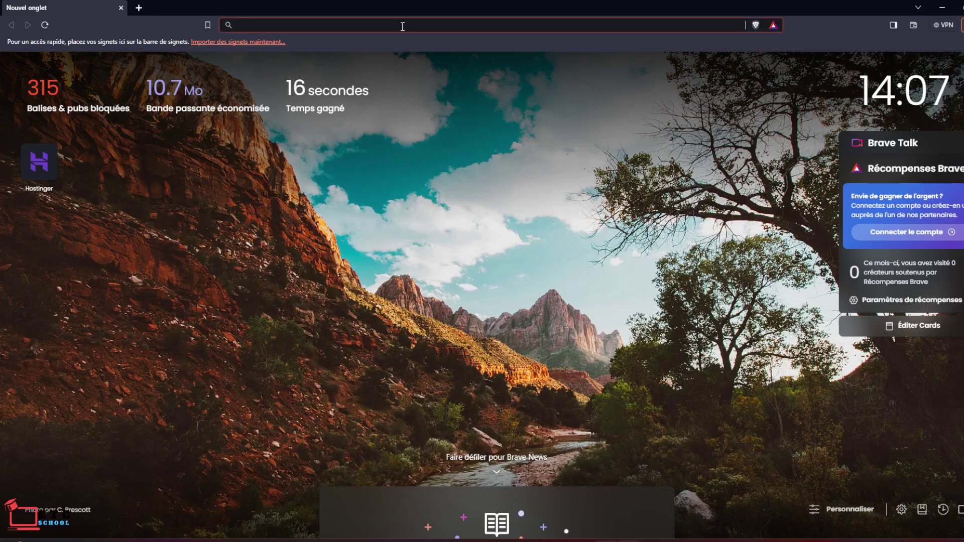
pyautogui.write('www.hostinger.fr/etcschool')
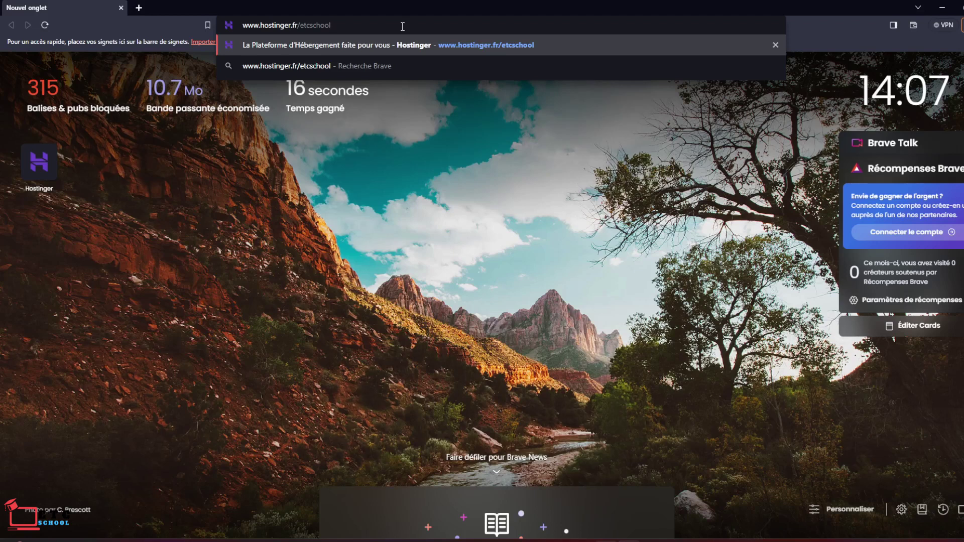
pyautogui.press('Return')
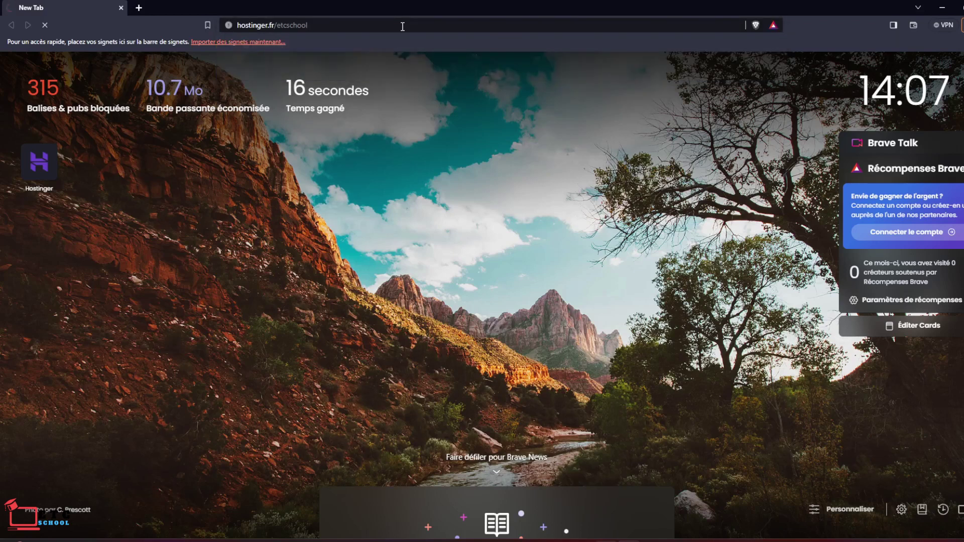
pyautogui.click(319, 510)
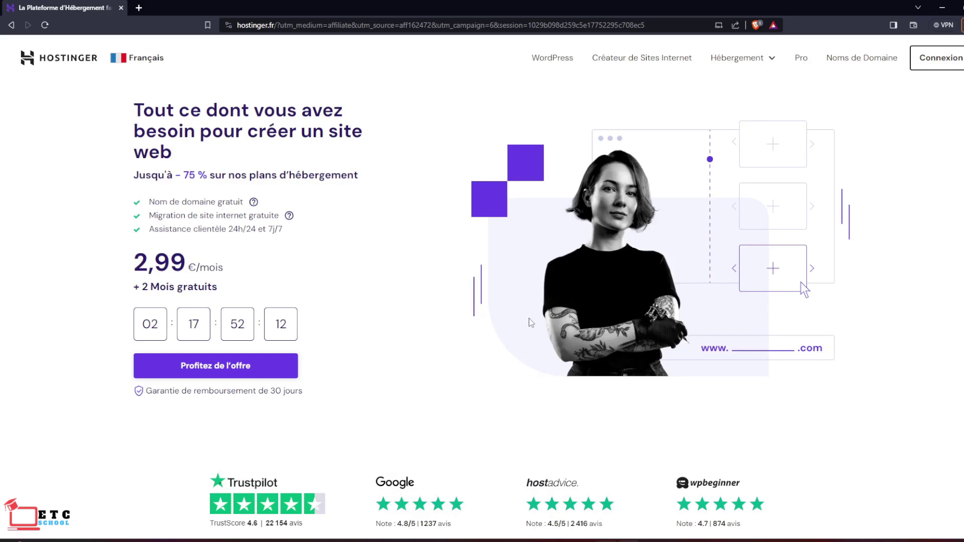
# Compare the prices, discounts and free months of the Premium, Business and Cloud Startup hosting plans.
pyautogui.scroll(-7, 536, 289)
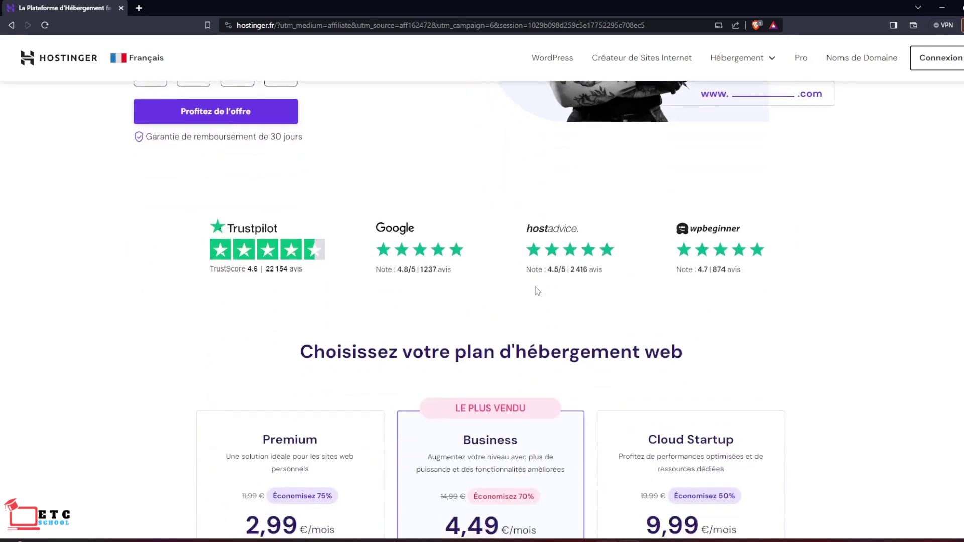
pyautogui.scroll(-2, 535, 291)
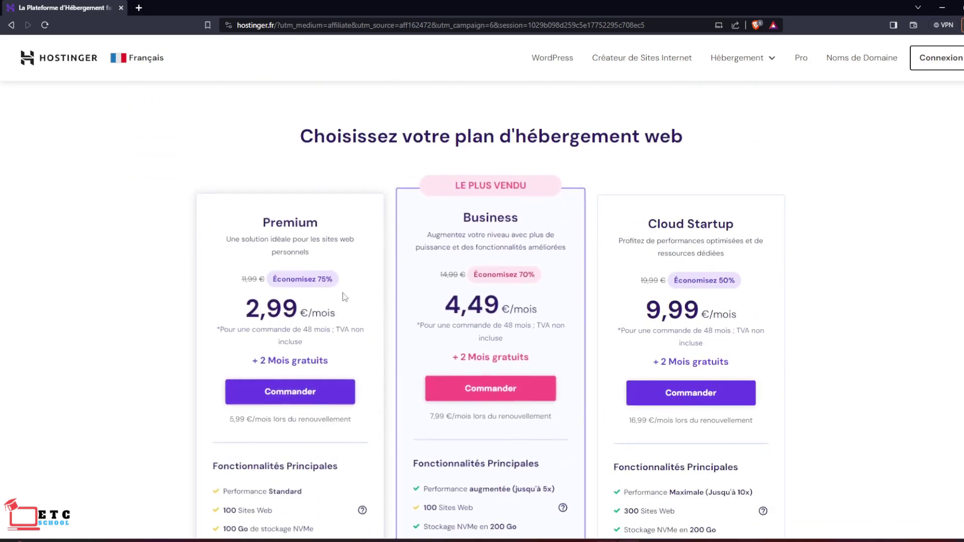
pyautogui.scroll(-1, 604, 273)
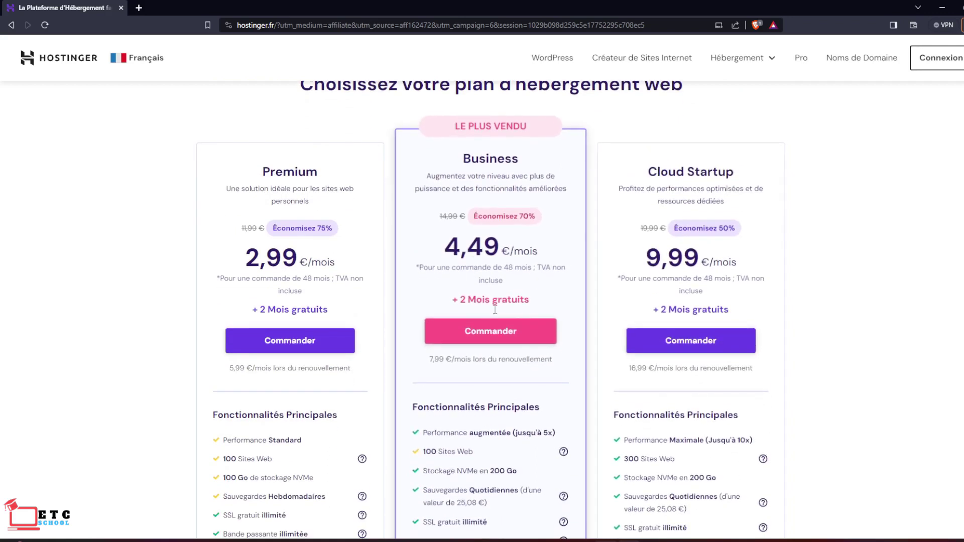
pyautogui.scroll(1, 490, 328)
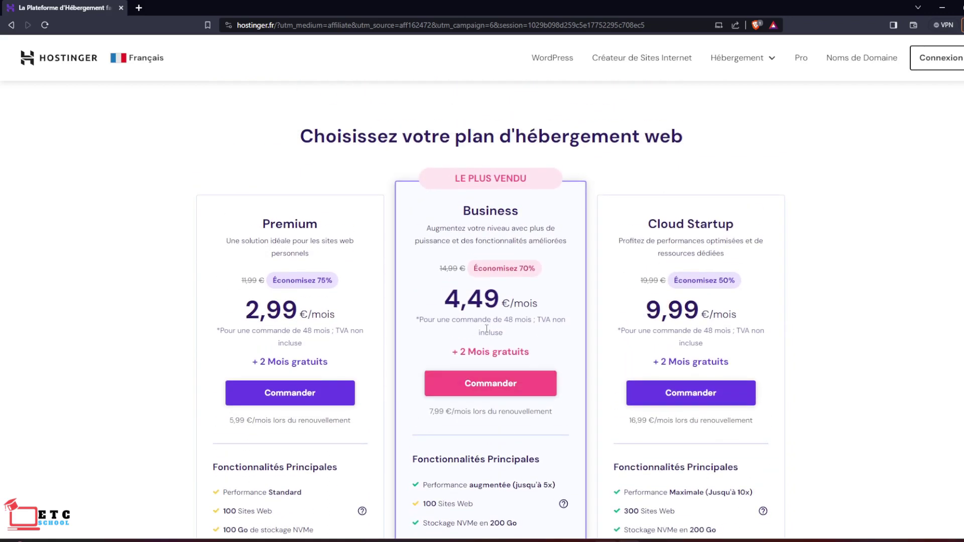
pyautogui.scroll(-2, 486, 329)
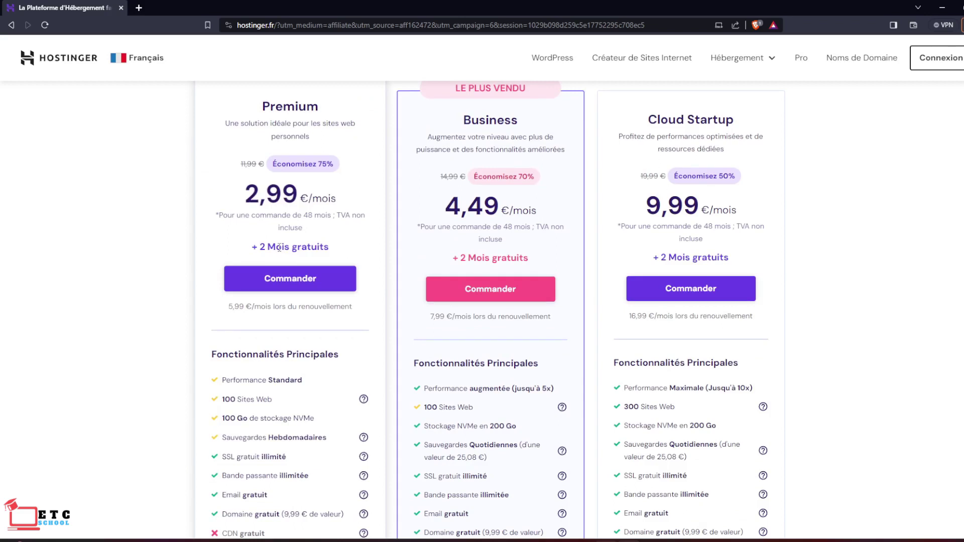
pyautogui.scroll(1, 279, 247)
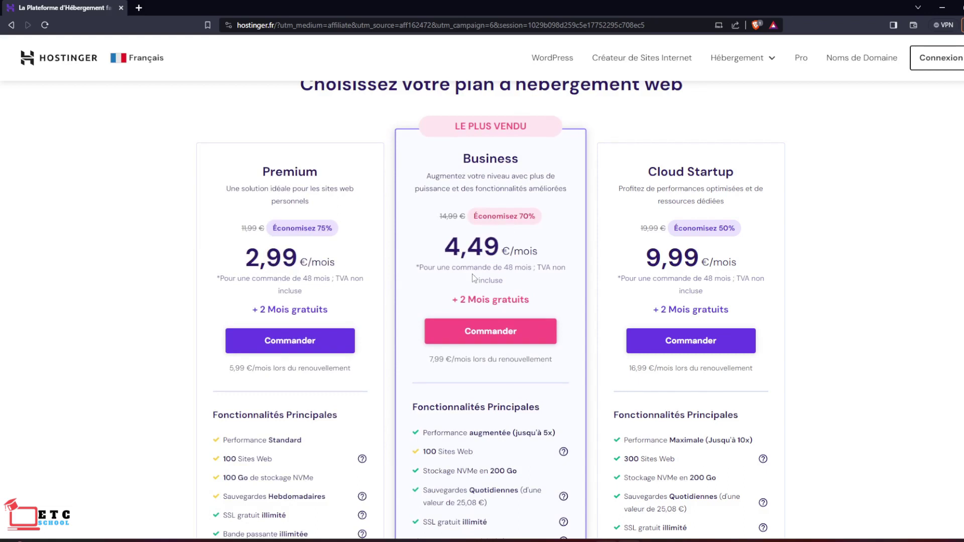
pyautogui.scroll(2, 475, 272)
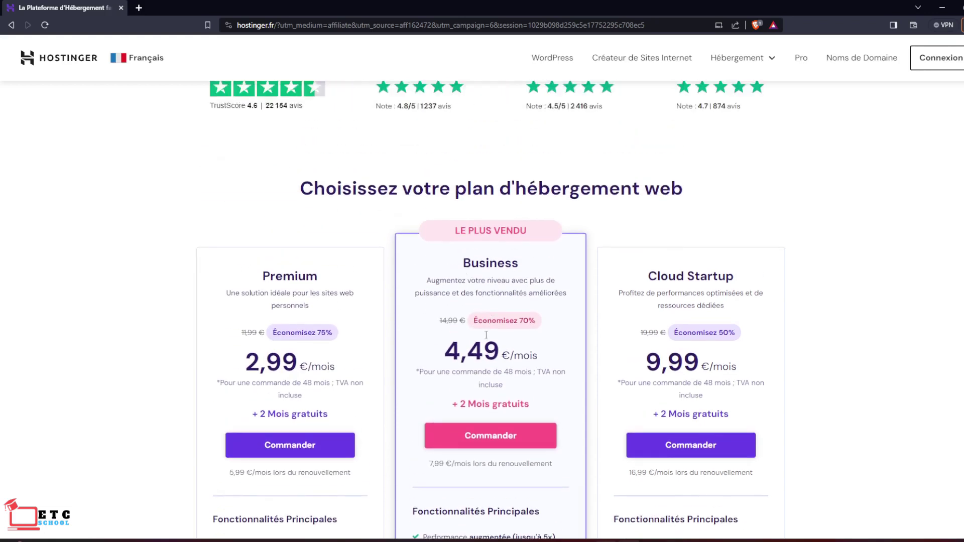
pyautogui.scroll(-2, 482, 334)
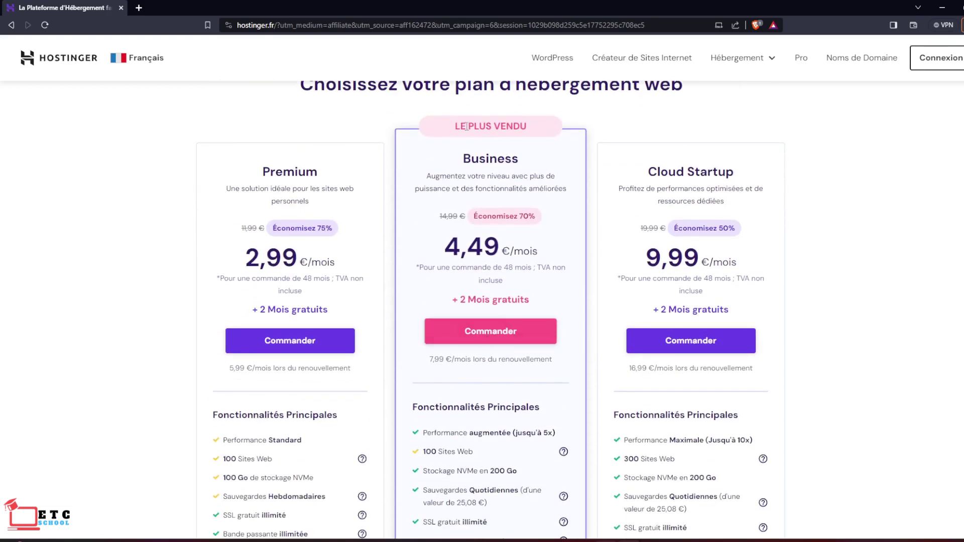
pyautogui.moveTo(475, 214); pyautogui.dragTo(538, 212)
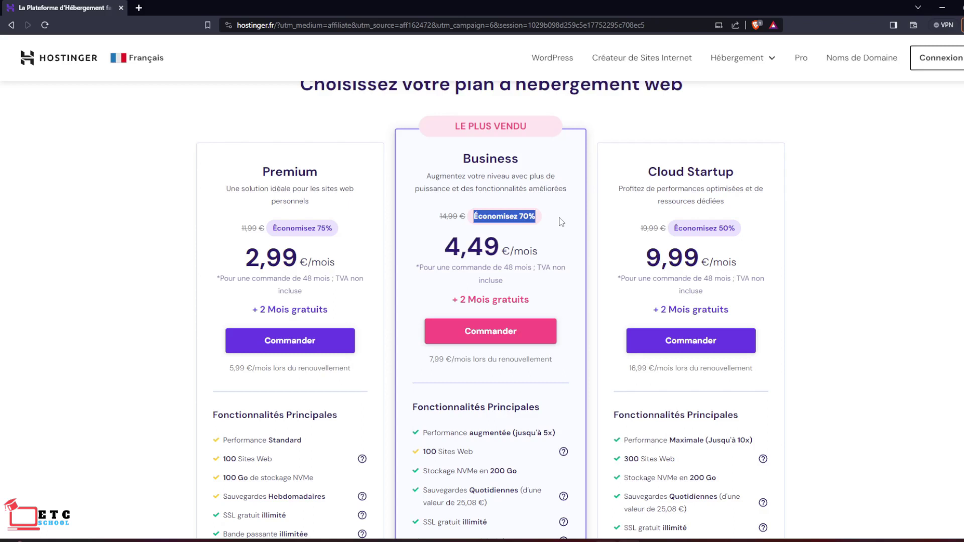
pyautogui.click(561, 222)
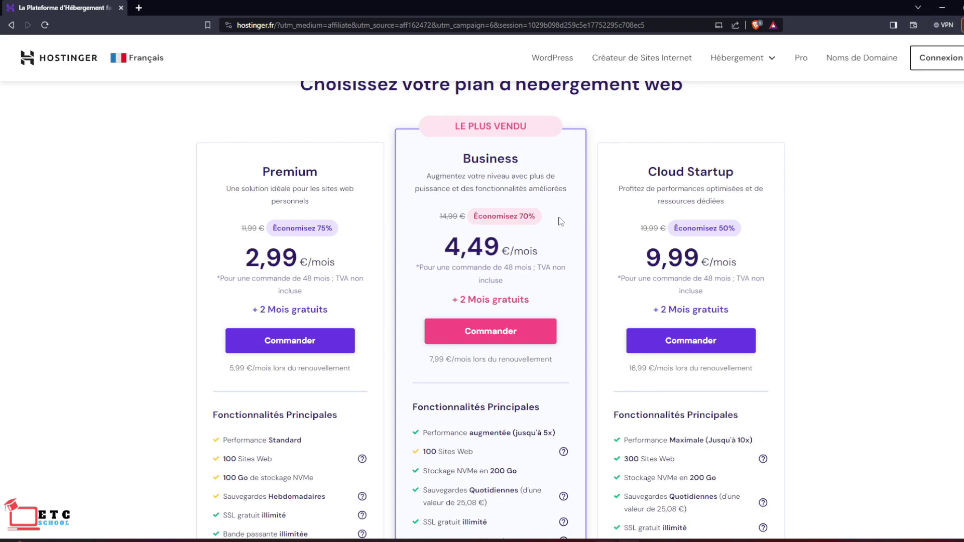
# Examine the main, managed WordPress and no-code site builder features of the three plans, especially the Business plan.
pyautogui.scroll(-1, 561, 221)
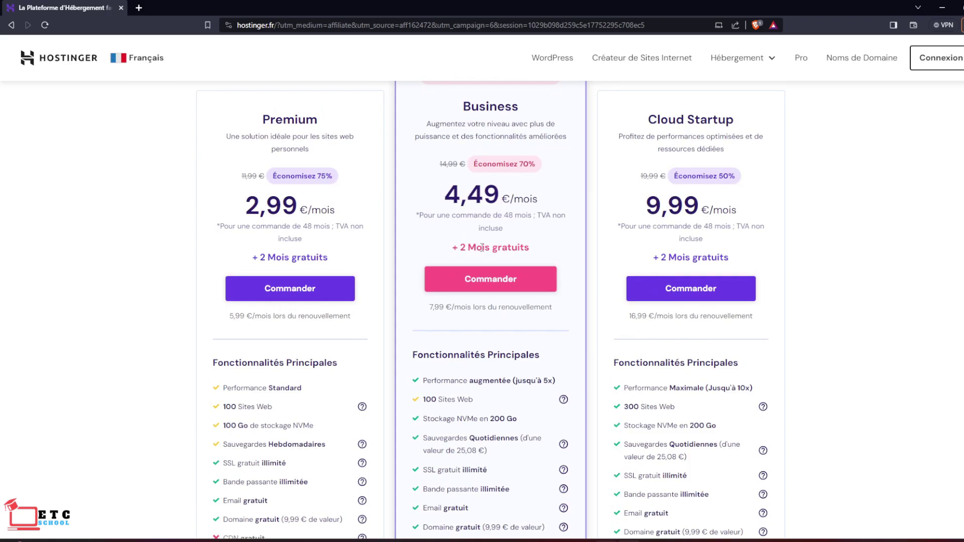
pyautogui.scroll(-1, 484, 288)
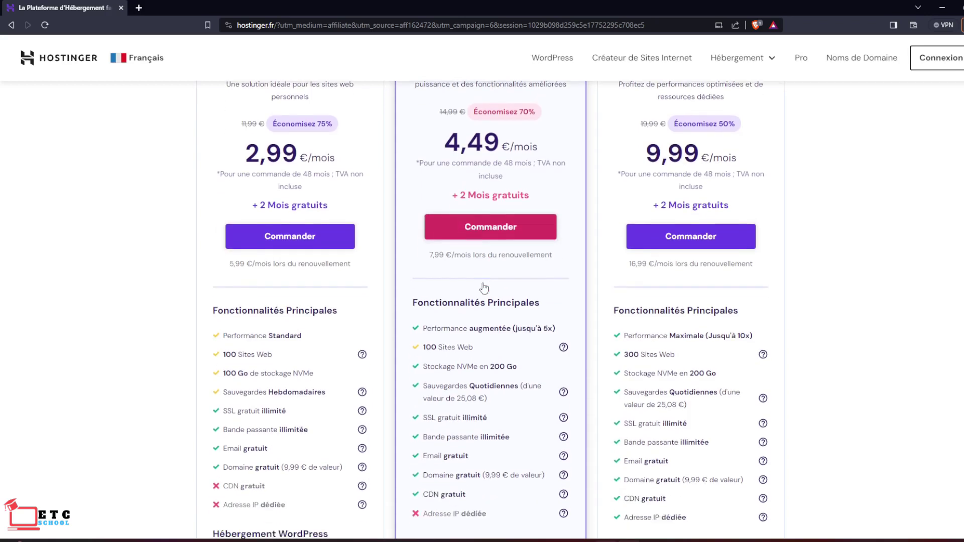
pyautogui.scroll(-3, 488, 224)
pyautogui.scroll(-5, 488, 219)
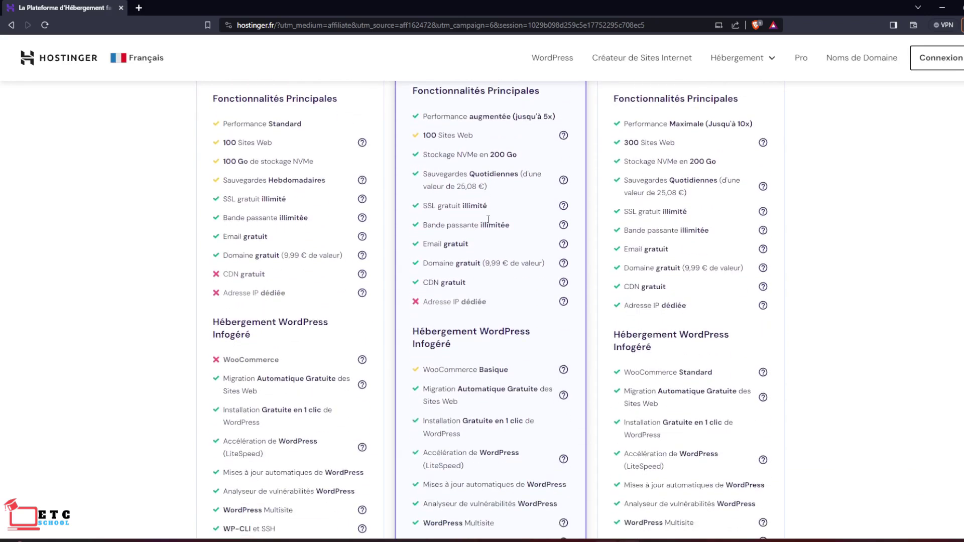
pyautogui.scroll(-4, 488, 219)
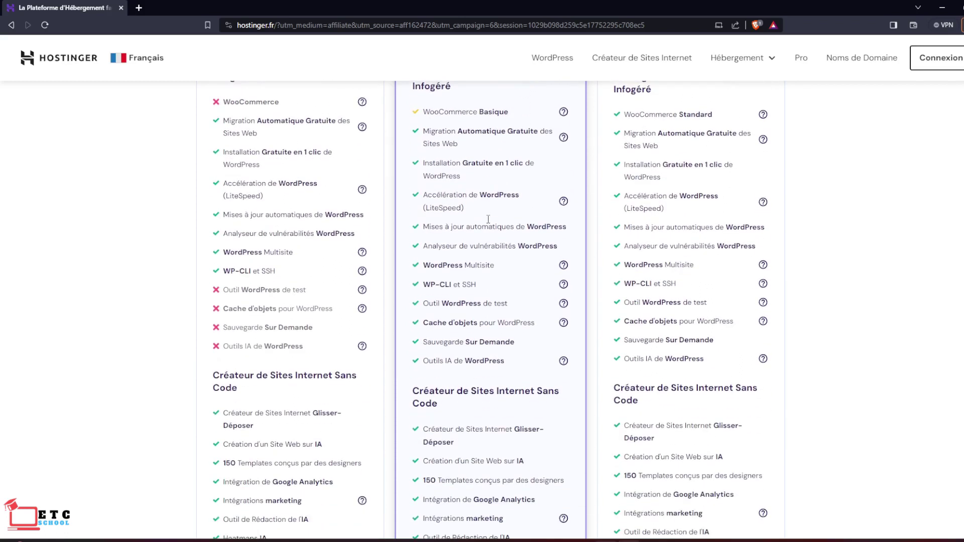
pyautogui.moveTo(526, 306)
pyautogui.mouseDown()
pyautogui.moveTo(504, 305)
pyautogui.moveTo(527, 307)
pyautogui.mouseUp()
pyautogui.click(512, 305)
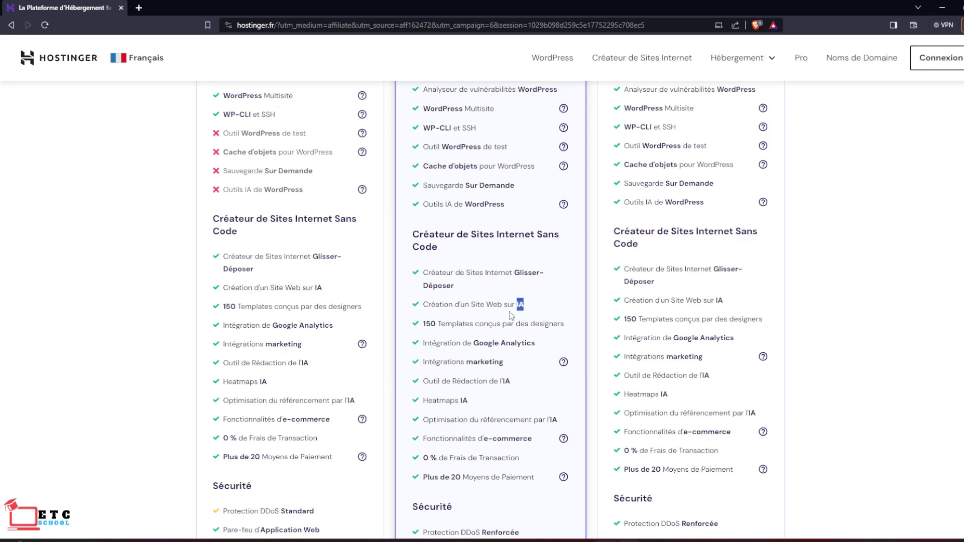
pyautogui.scroll(6, 498, 299)
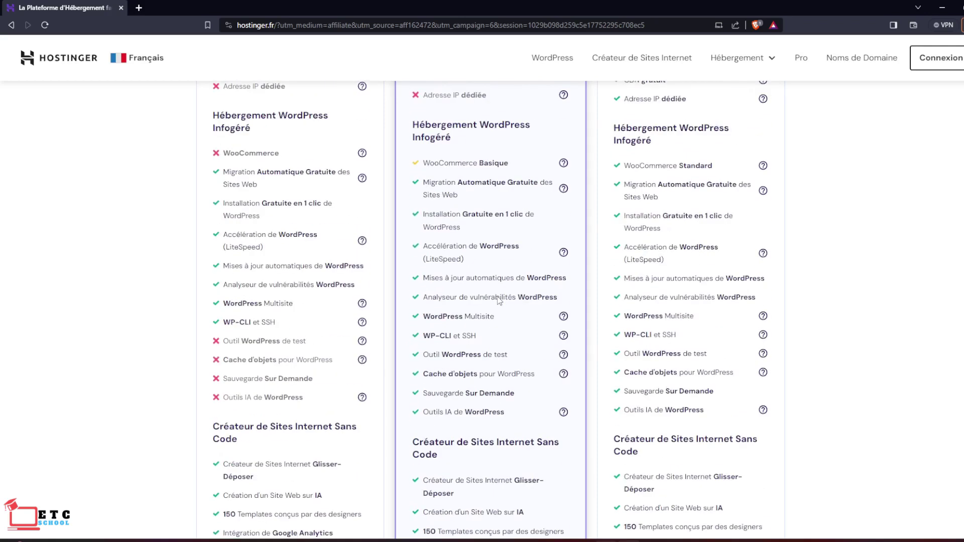
pyautogui.scroll(5, 499, 300)
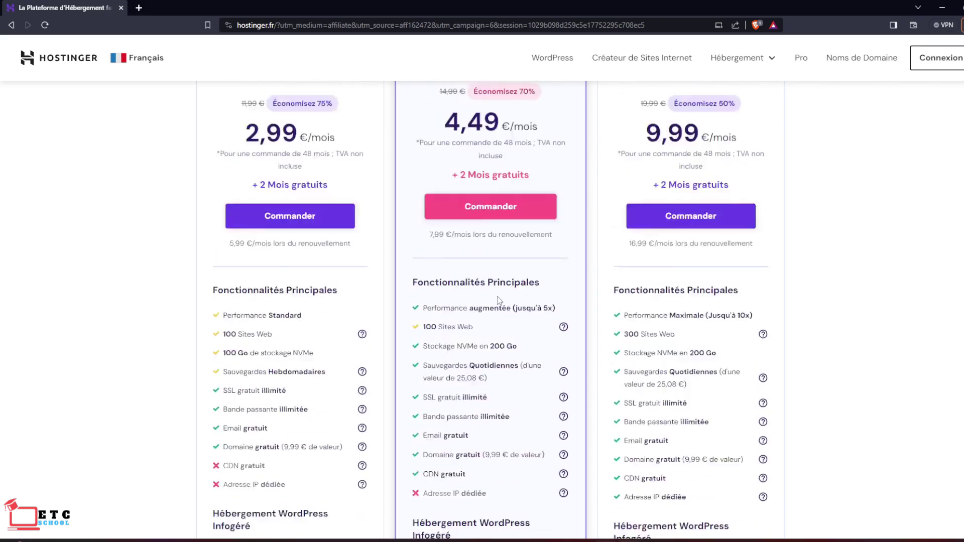
# Order the Business hosting plan and go through the billing periods to the account creation section of the checkout.
pyautogui.click(492, 279)
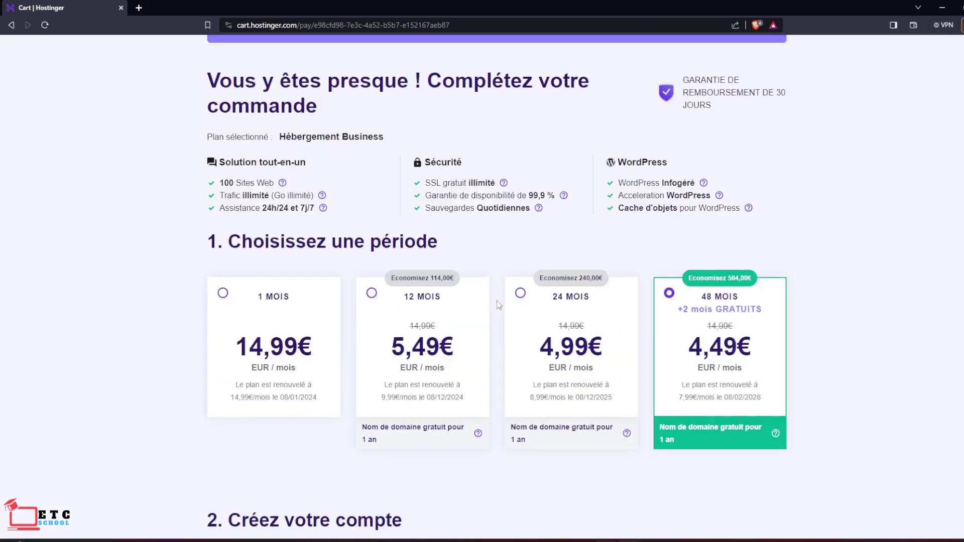
pyautogui.scroll(-2, 498, 274)
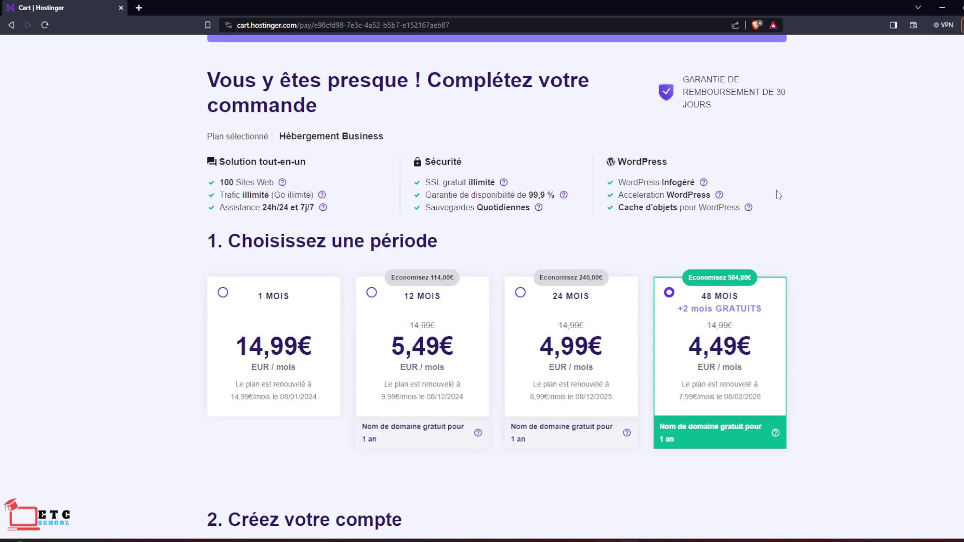
pyautogui.scroll(-1, 778, 195)
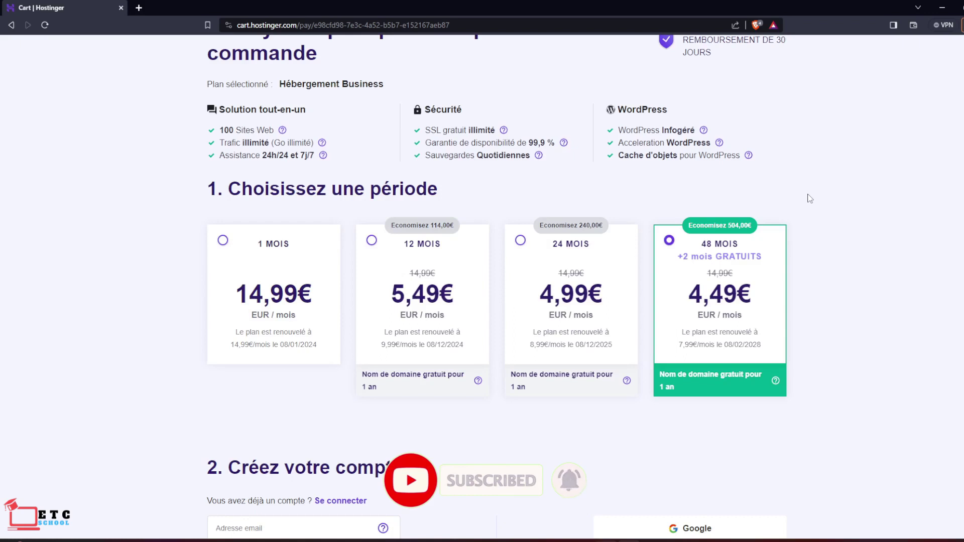
pyautogui.scroll(-2, 810, 198)
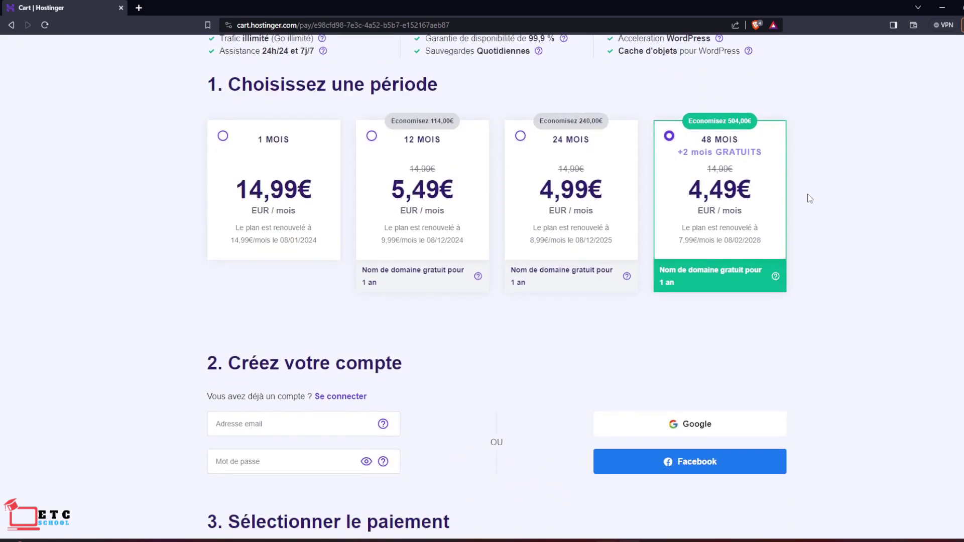
# Try the 24-, 12- and 1-month billing periods and select the 48-month period with 2 free months.
pyautogui.scroll(1, 807, 196)
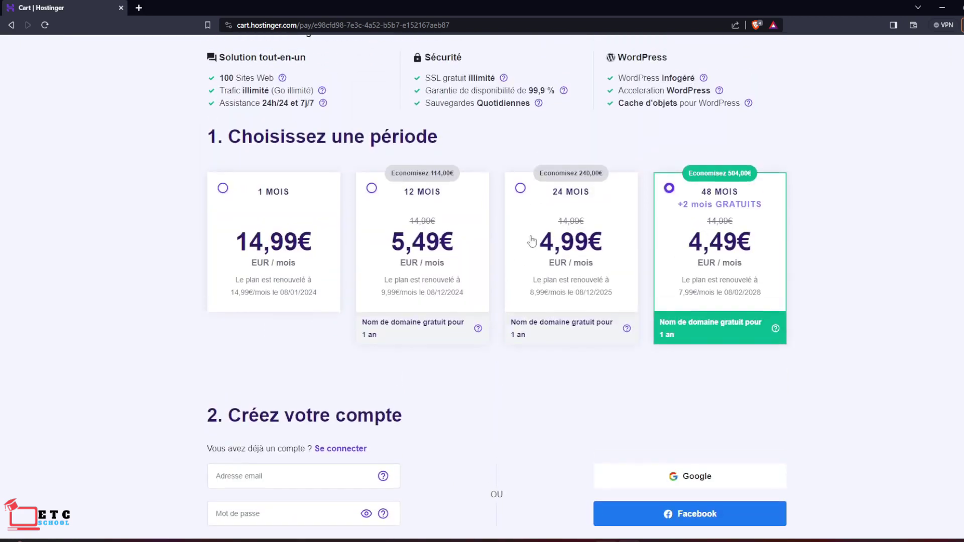
pyautogui.click(532, 238)
pyautogui.click(416, 231)
pyautogui.click(318, 241)
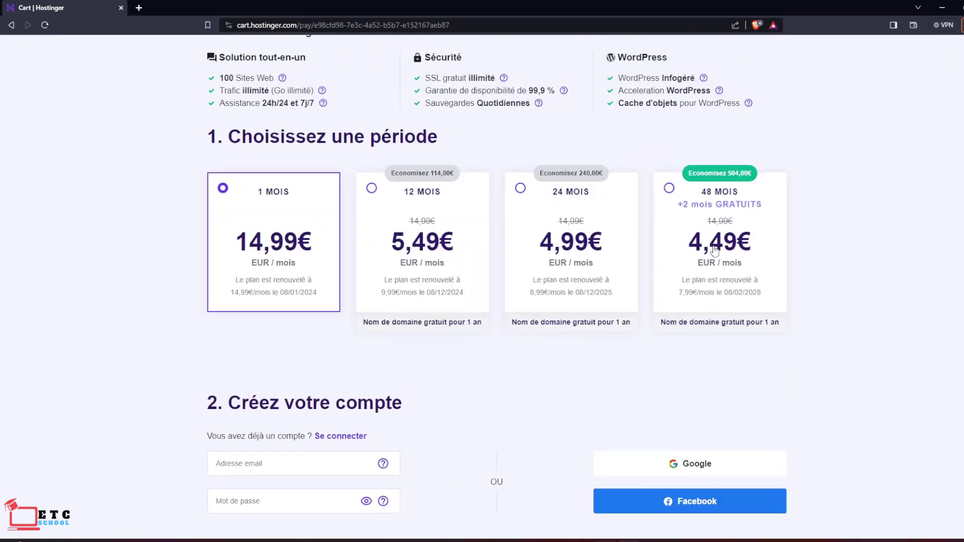
pyautogui.click(715, 251)
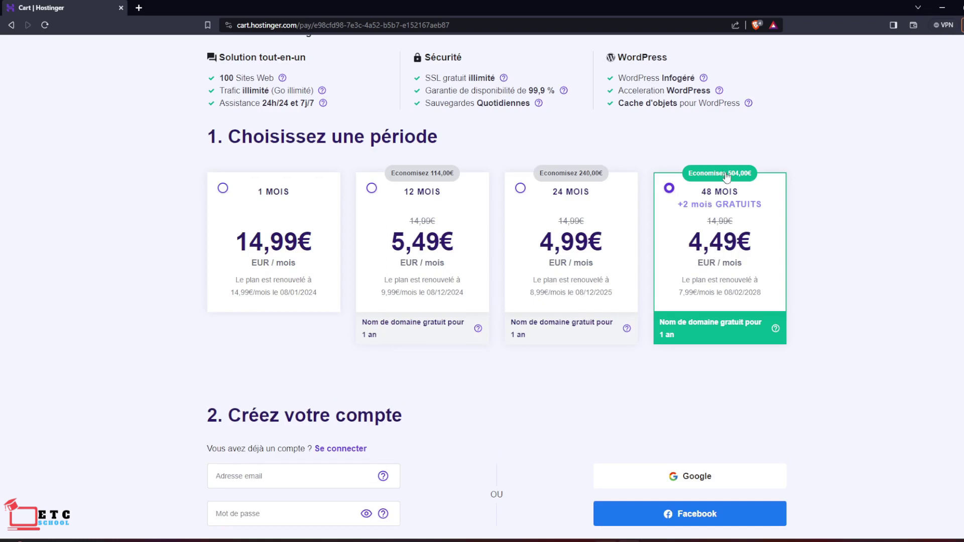
# Go through the account creation and payment sections and apply the promotional code ETCSCHOOL to the order.
pyautogui.scroll(-5, 726, 177)
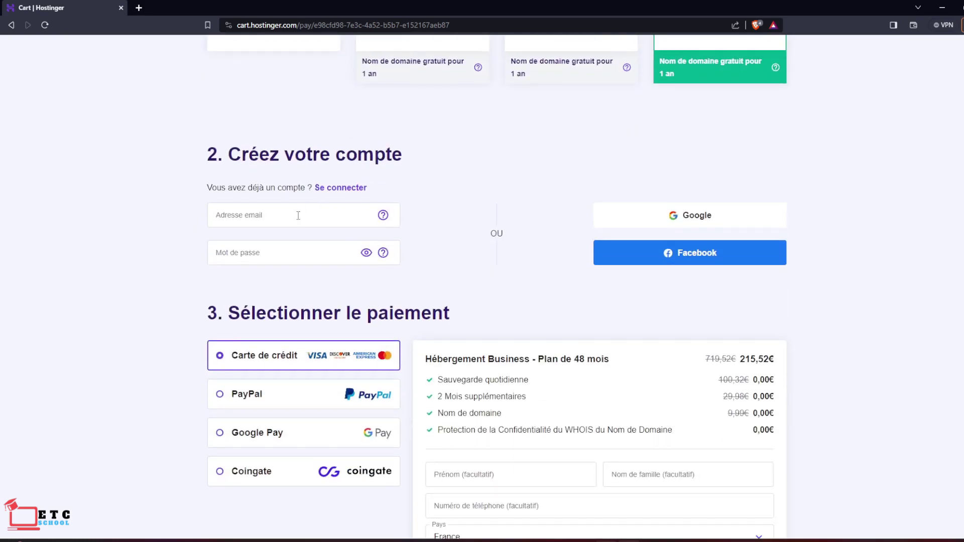
pyautogui.click(298, 216)
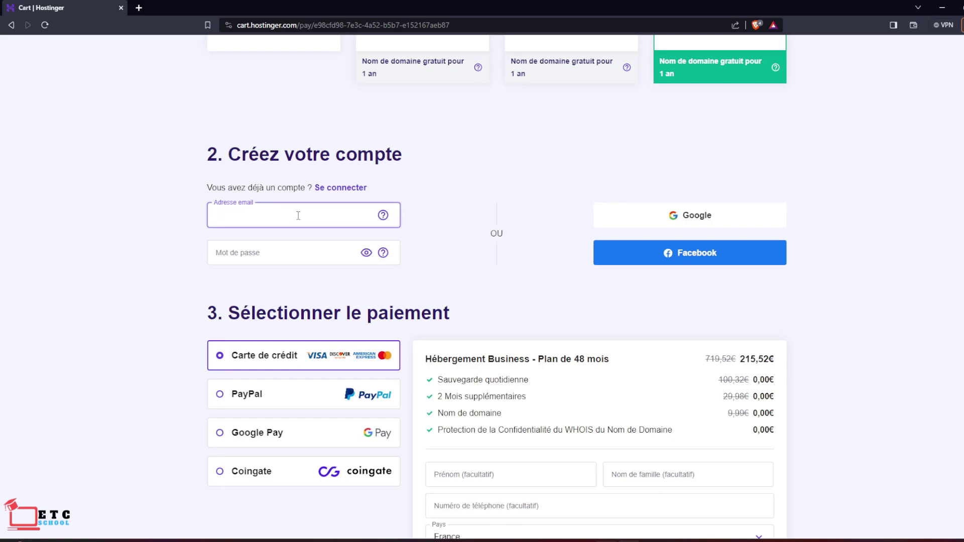
pyautogui.scroll(-1, 295, 210)
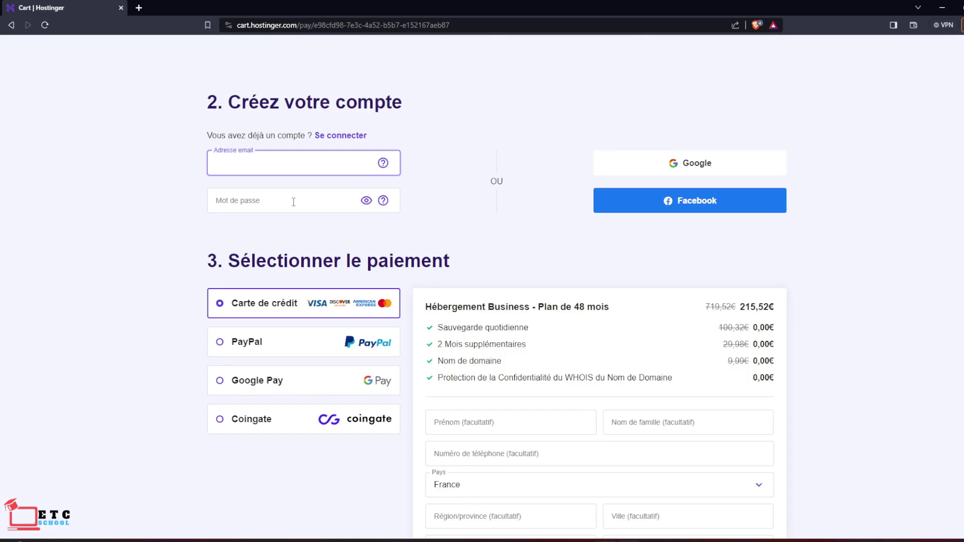
pyautogui.scroll(-7, 557, 351)
pyautogui.scroll(-1, 568, 338)
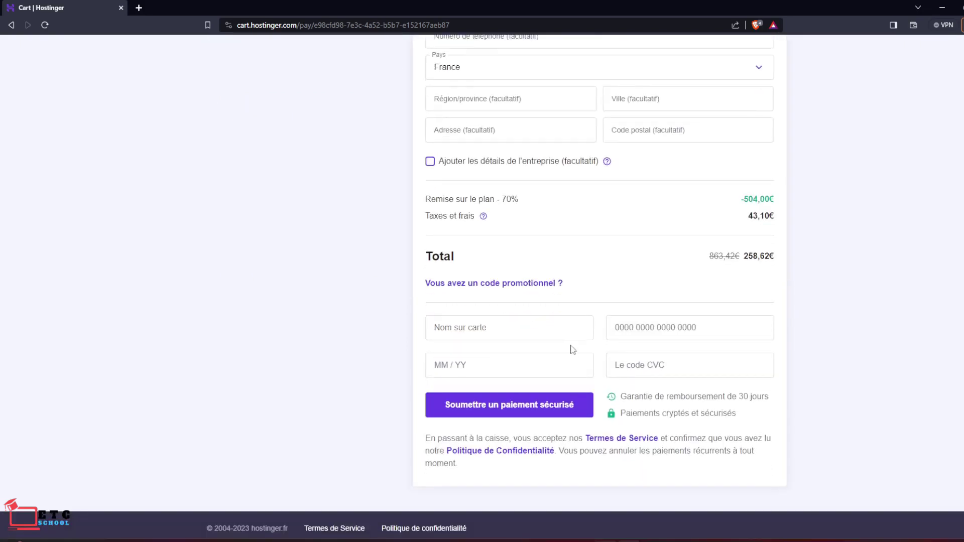
pyautogui.scroll(1, 571, 347)
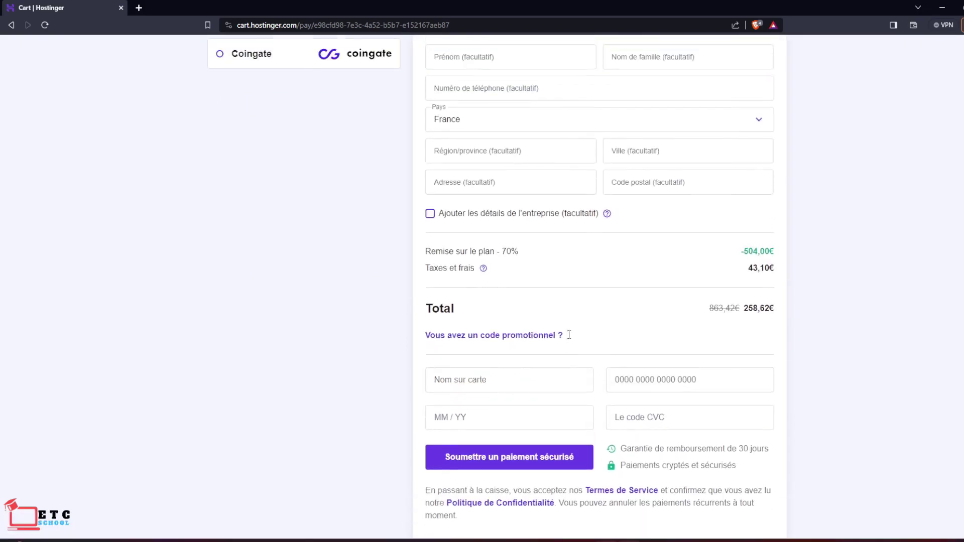
pyautogui.click(470, 342)
pyautogui.click(480, 363)
pyautogui.write('ETCSCHOOL')
pyautogui.click(630, 367)
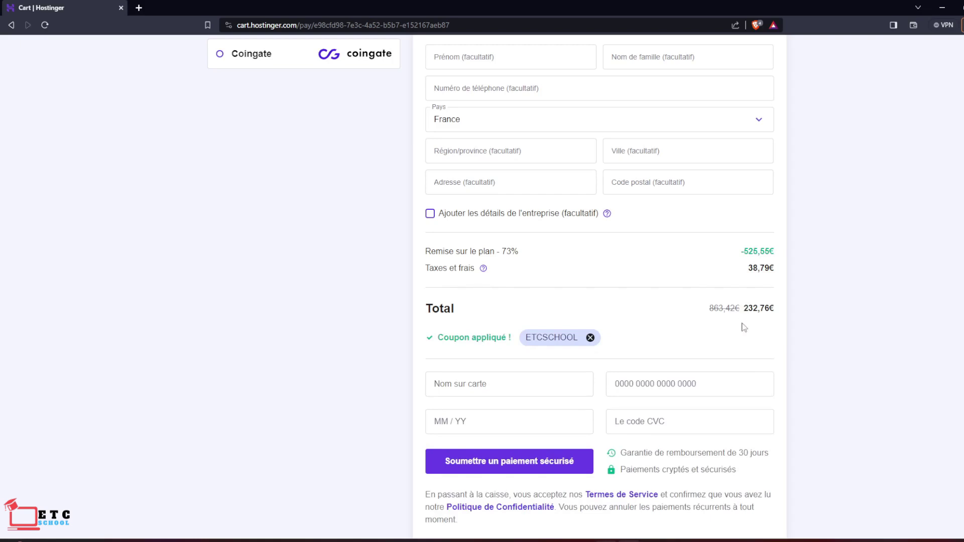
# Review the order summary, the optional billing fields and the total of the Business plan.
pyautogui.scroll(3, 744, 327)
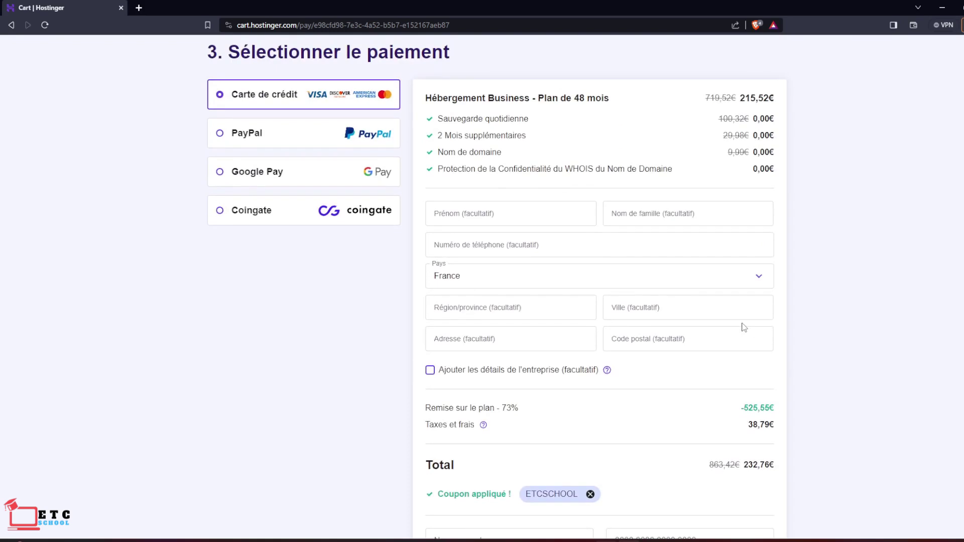
pyautogui.click(613, 275)
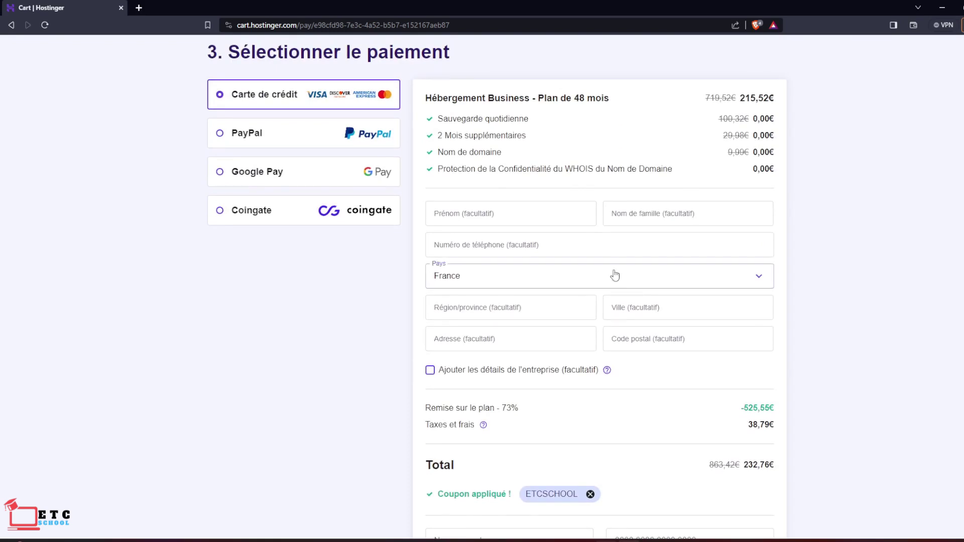
pyautogui.scroll(-2, 586, 328)
pyautogui.scroll(-2, 587, 329)
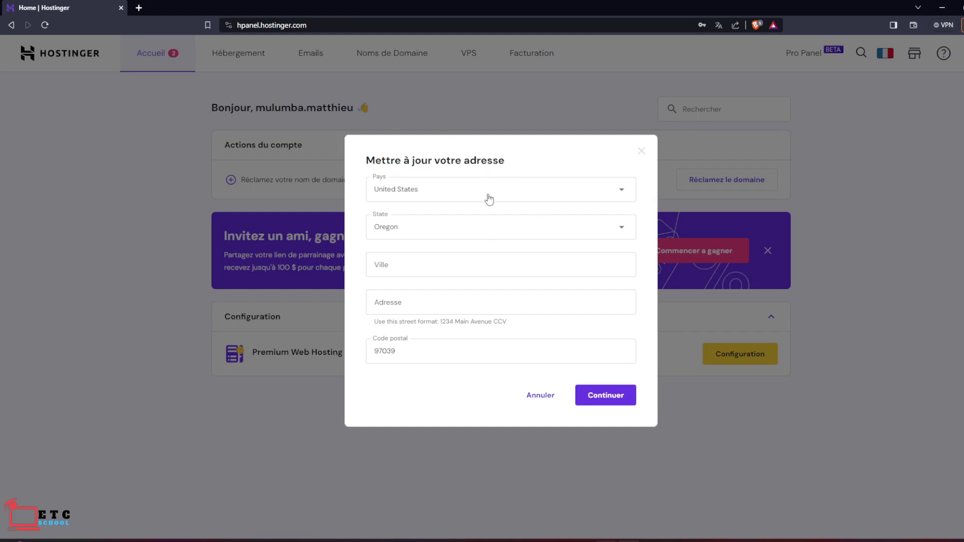
# Dismiss the address update and check the availability of techtrouve with the .fr extension as the free domain.
pyautogui.click(643, 152)
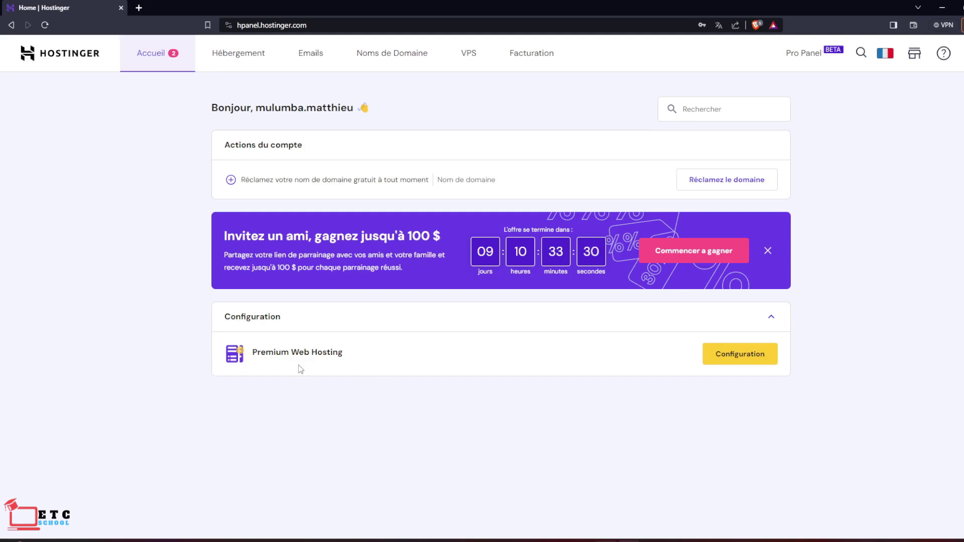
pyautogui.click(725, 186)
pyautogui.click(432, 288)
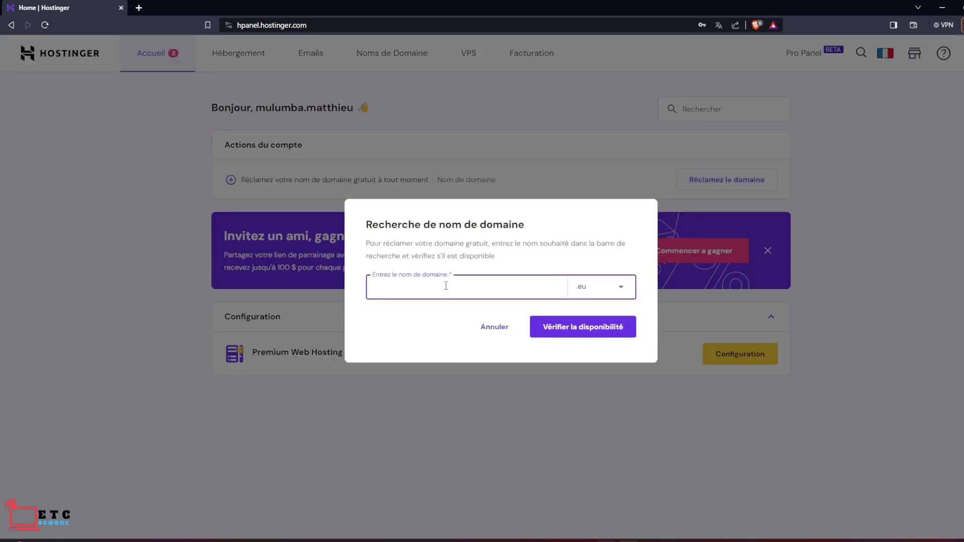
pyautogui.write('techtrouve')
pyautogui.click(623, 290)
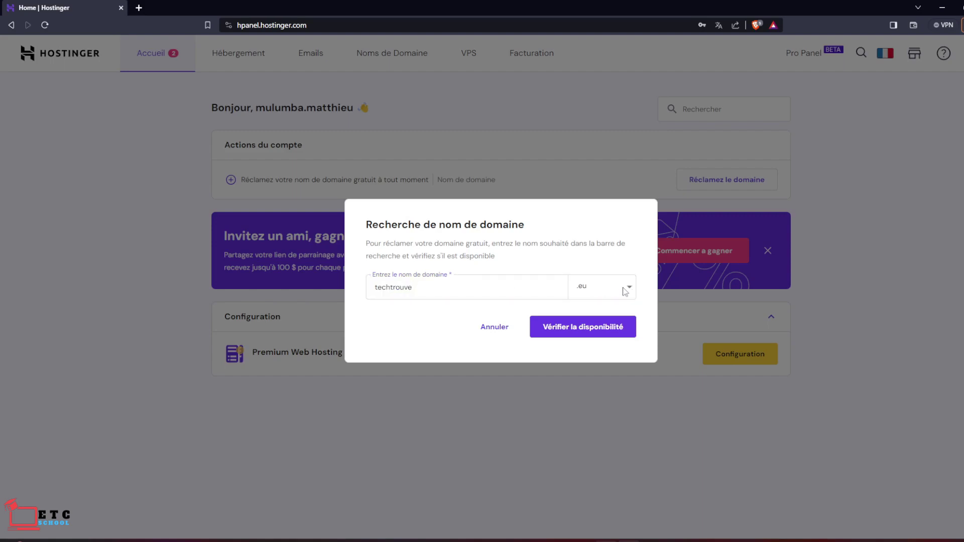
pyautogui.click(624, 290)
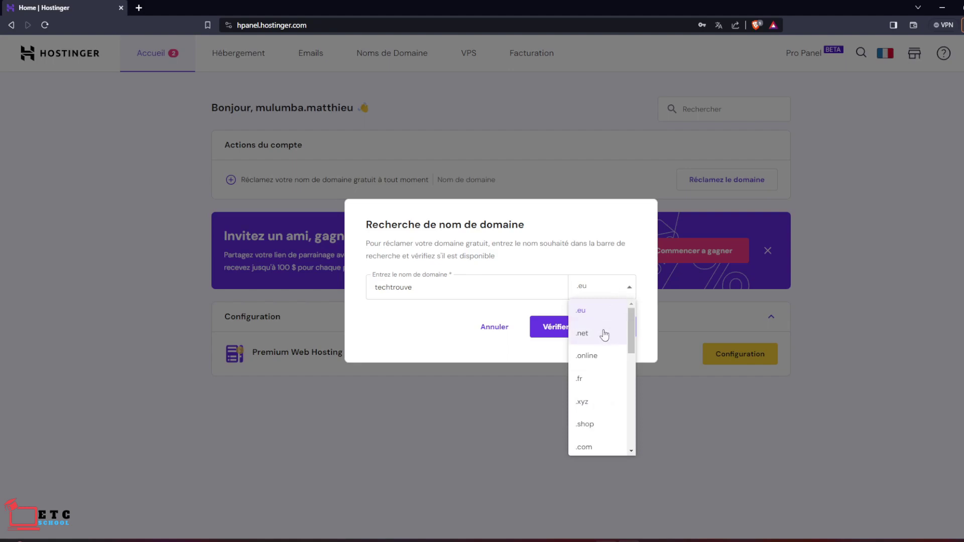
pyautogui.click(607, 380)
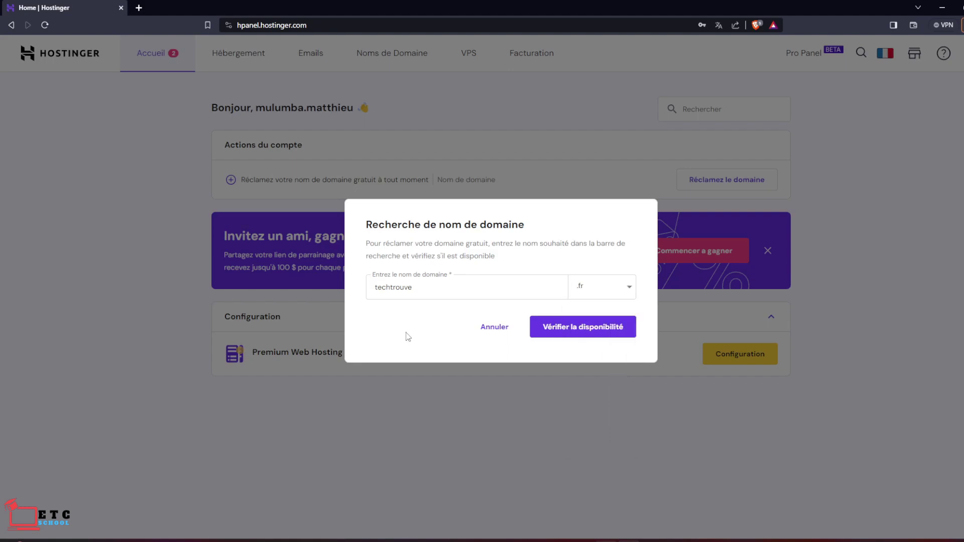
pyautogui.click(579, 329)
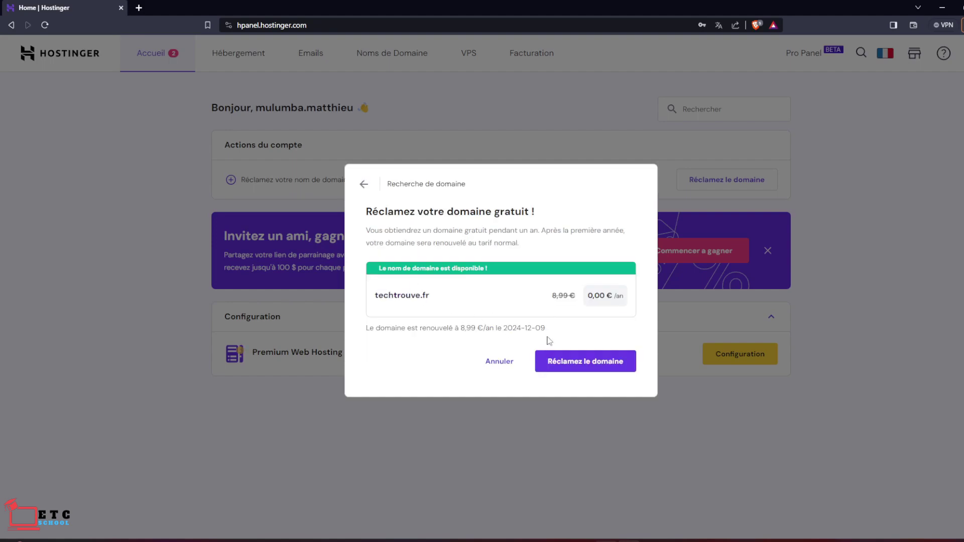
# Claim the free domain techtrouve.fr and submit its primary registration details with France as the country and Personnel as the holder type.
pyautogui.moveTo(366, 211); pyautogui.dragTo(538, 215)
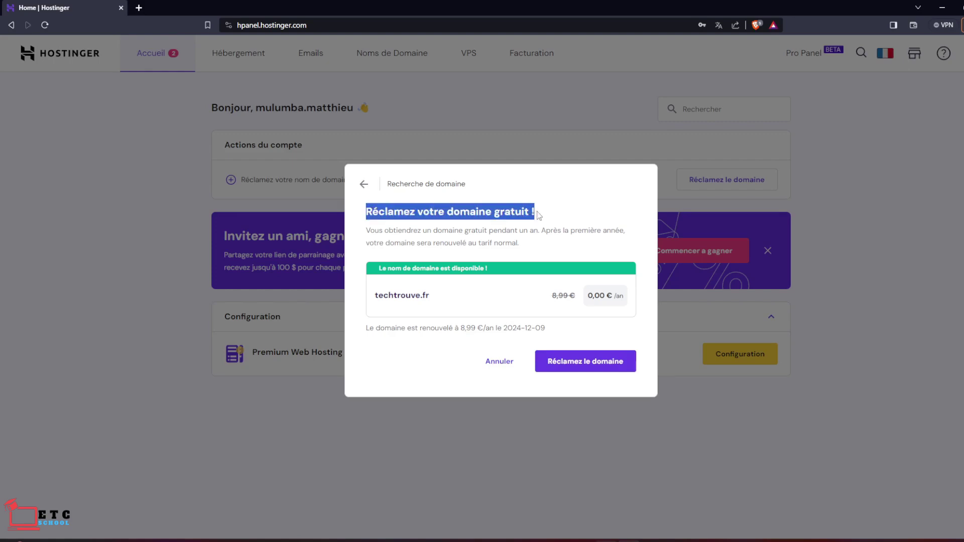
pyautogui.click(579, 363)
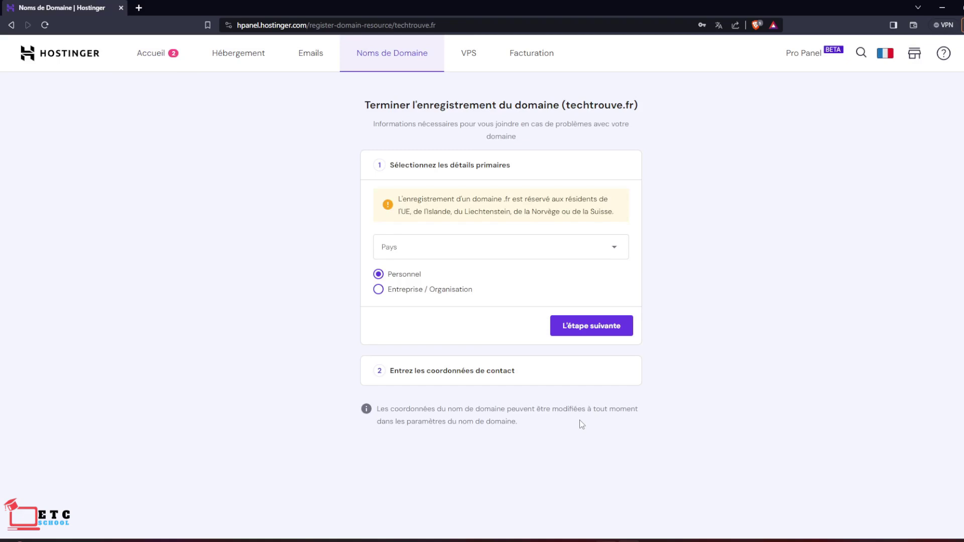
pyautogui.click(499, 256)
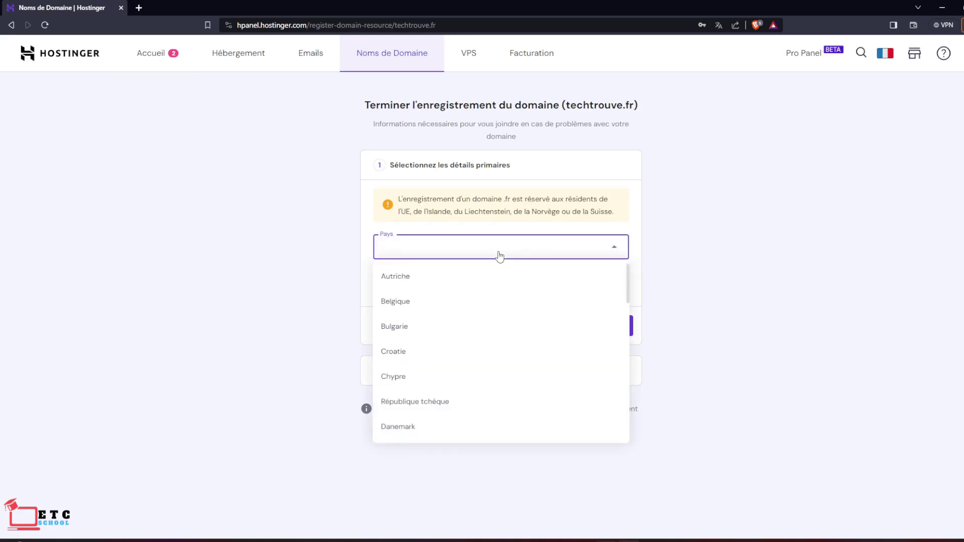
pyautogui.write('fra')
pyautogui.click(389, 279)
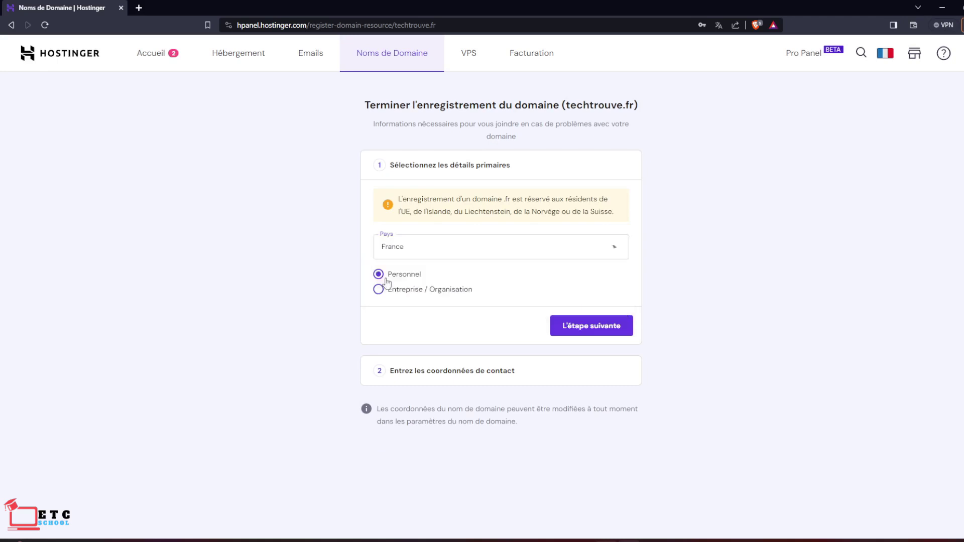
pyautogui.click(597, 326)
pyautogui.scroll(-2, 489, 258)
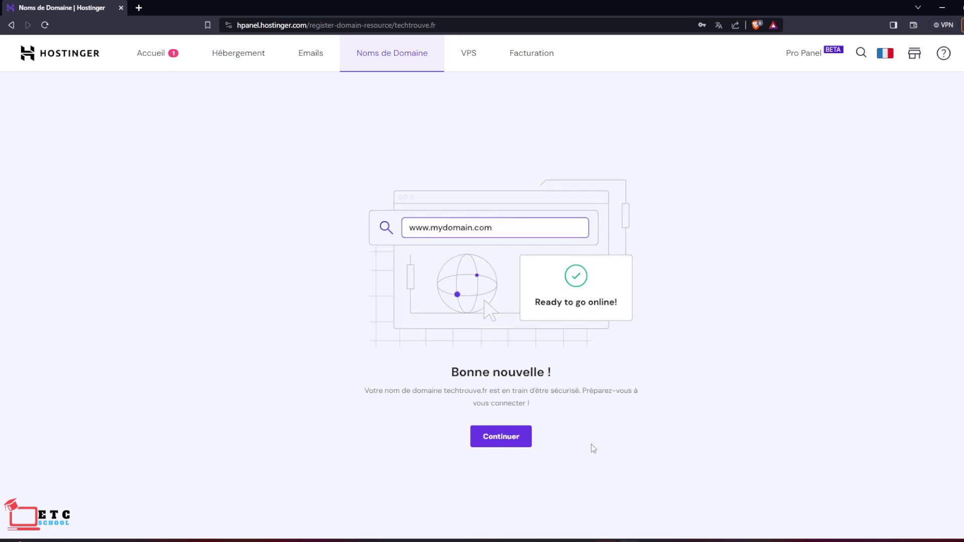
# Continue past the domain confirmation and decline the extra web hosting offer.
pyautogui.moveTo(370, 390); pyautogui.dragTo(531, 392)
pyautogui.click(584, 412)
pyautogui.click(502, 440)
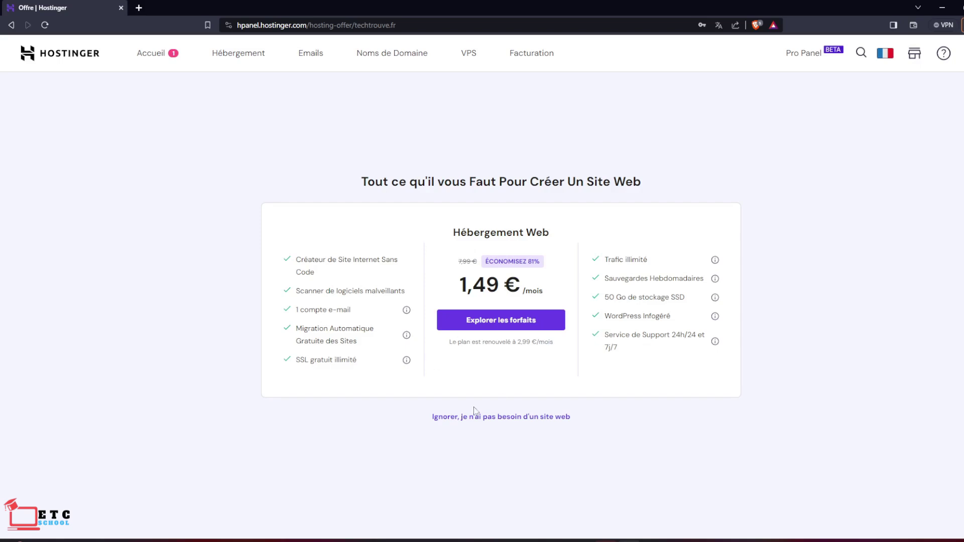
pyautogui.click(490, 418)
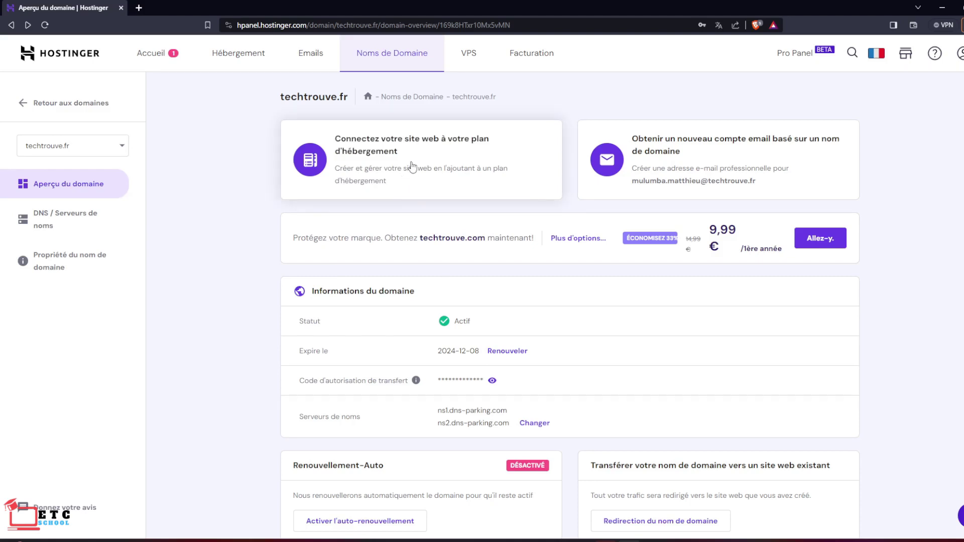
# Start connecting a website to the hosting plan and answer the survey: for oneself, self-built, Boutique en ligne, no help needed.
pyautogui.click(411, 167)
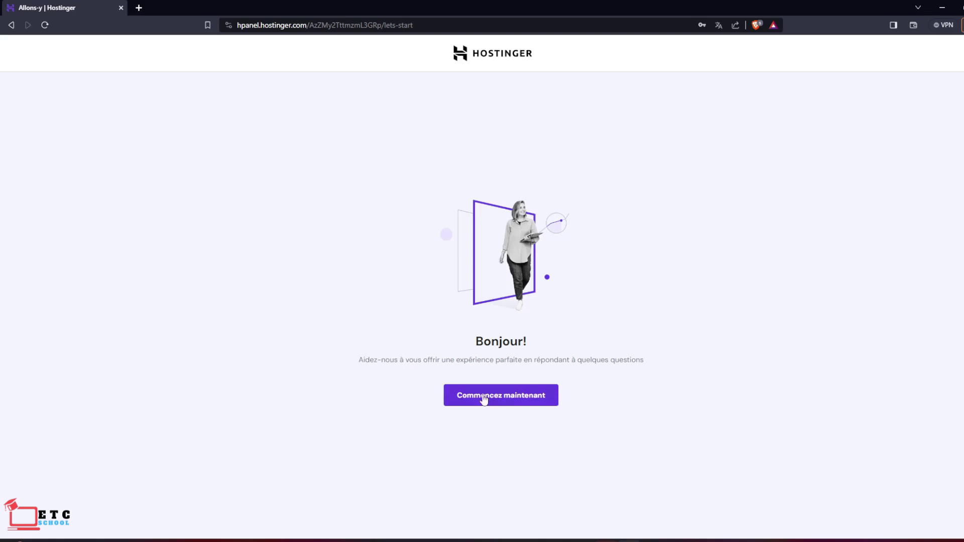
pyautogui.click(507, 402)
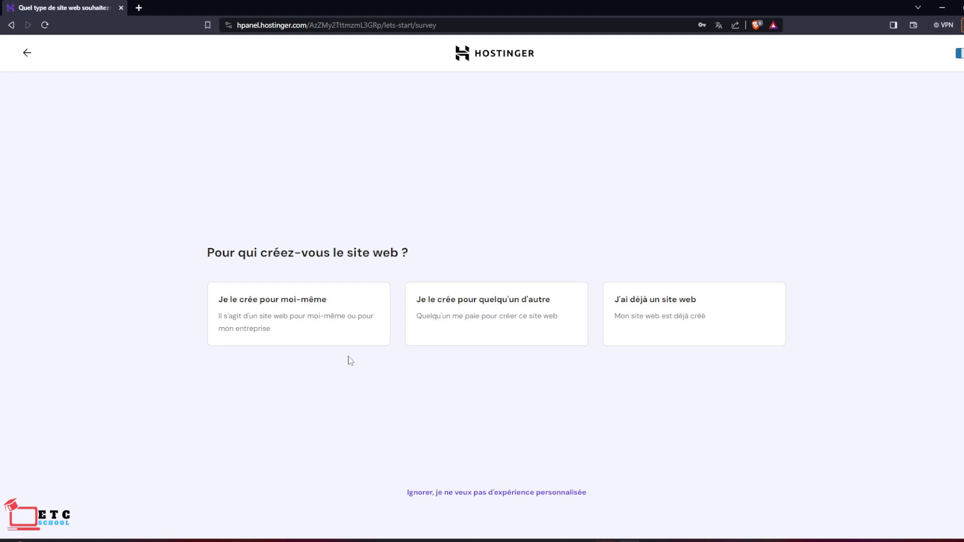
pyautogui.click(309, 331)
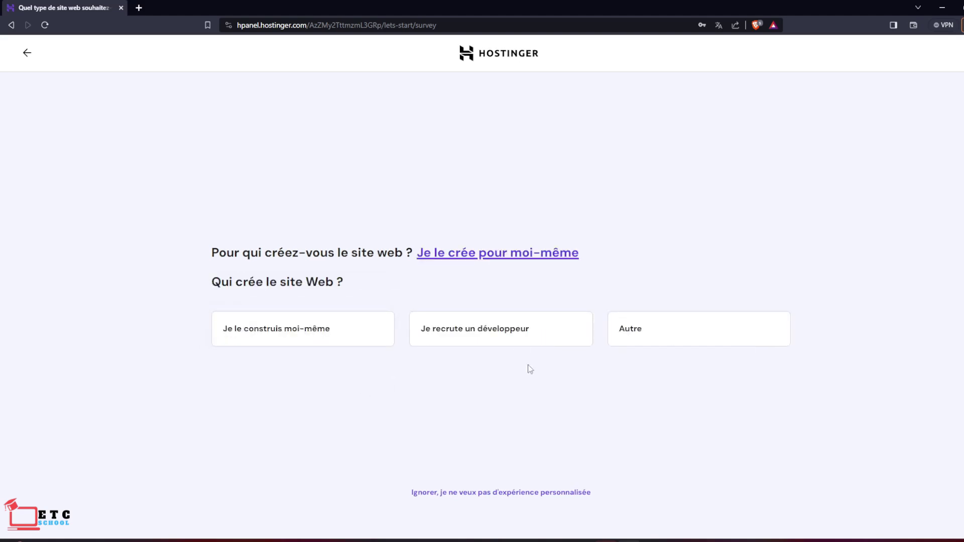
pyautogui.click(308, 333)
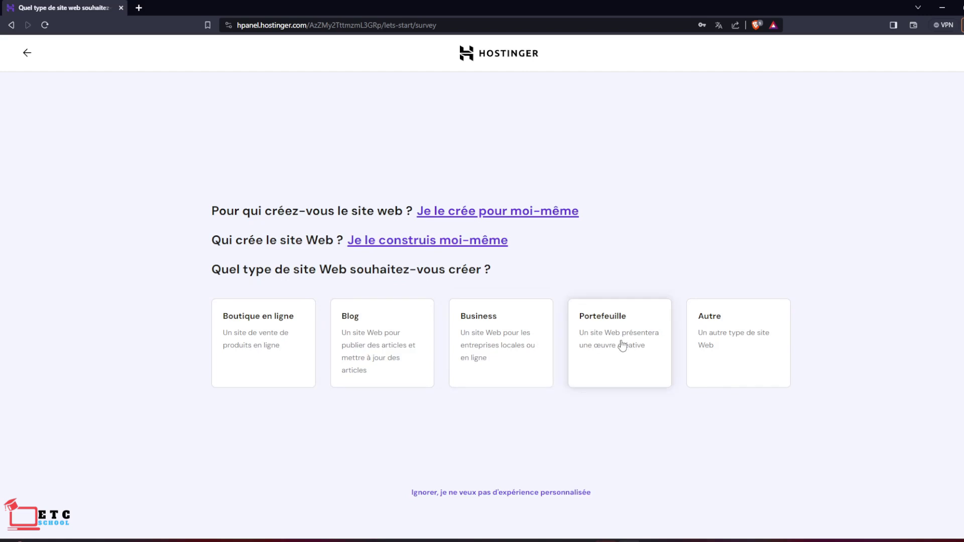
pyautogui.click(247, 340)
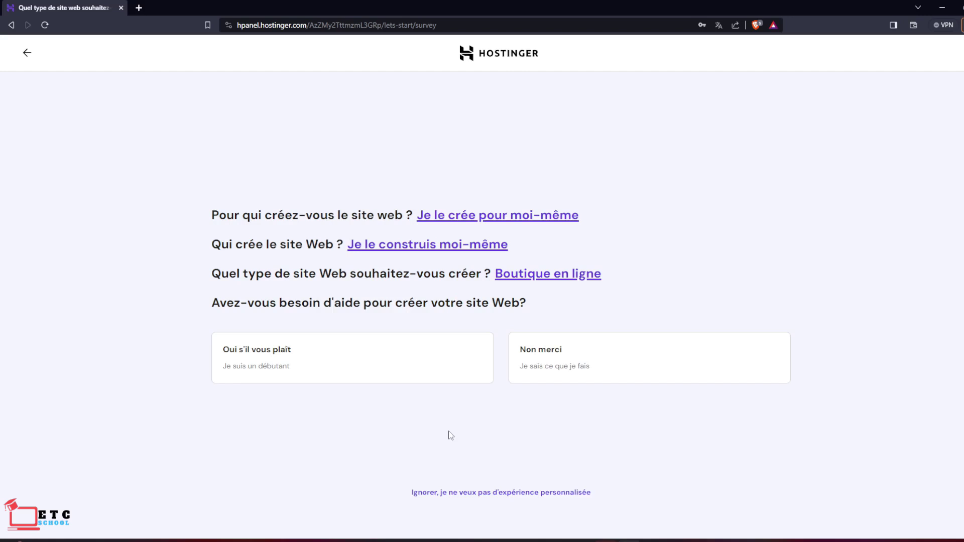
pyautogui.click(618, 360)
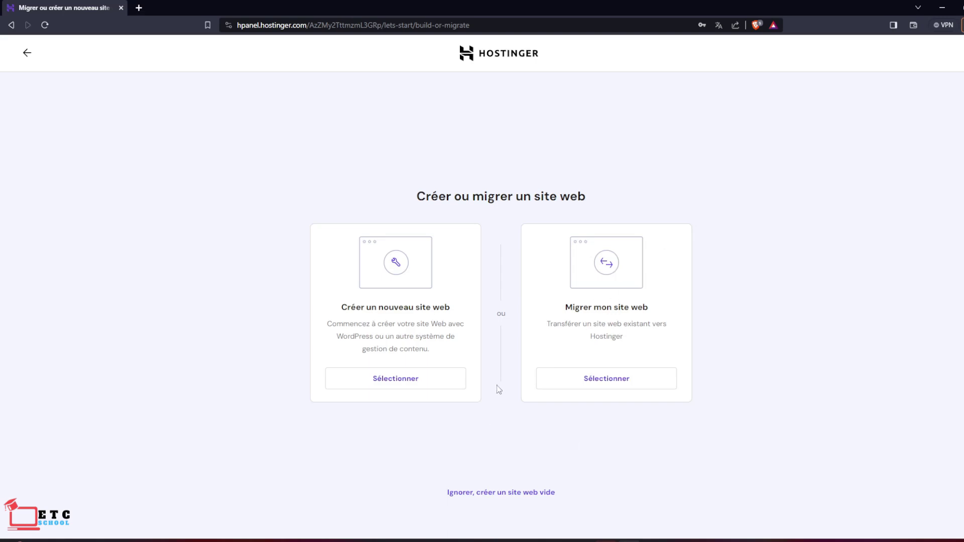
# Choose to create a new WordPress website and submit its login credentials with the administrator password filled in.
pyautogui.click(396, 380)
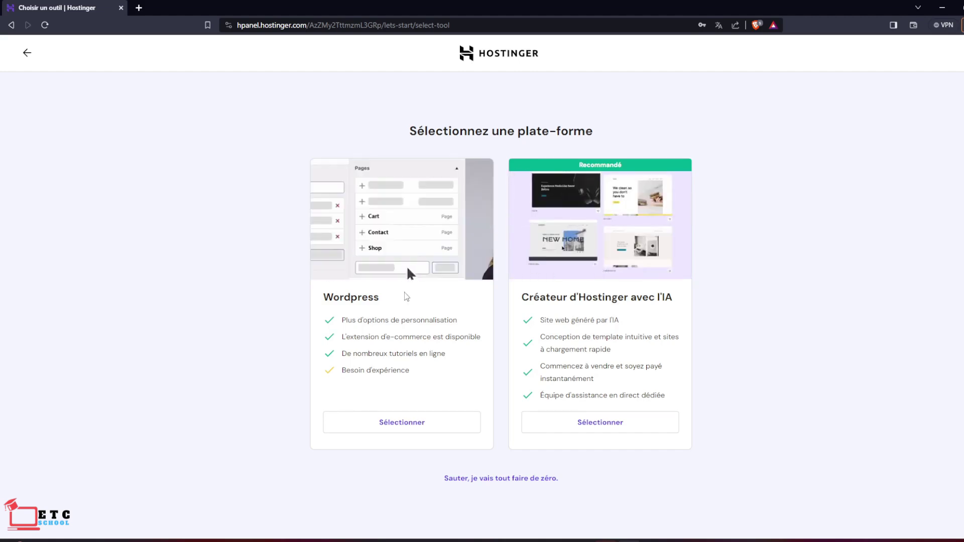
pyautogui.click(399, 427)
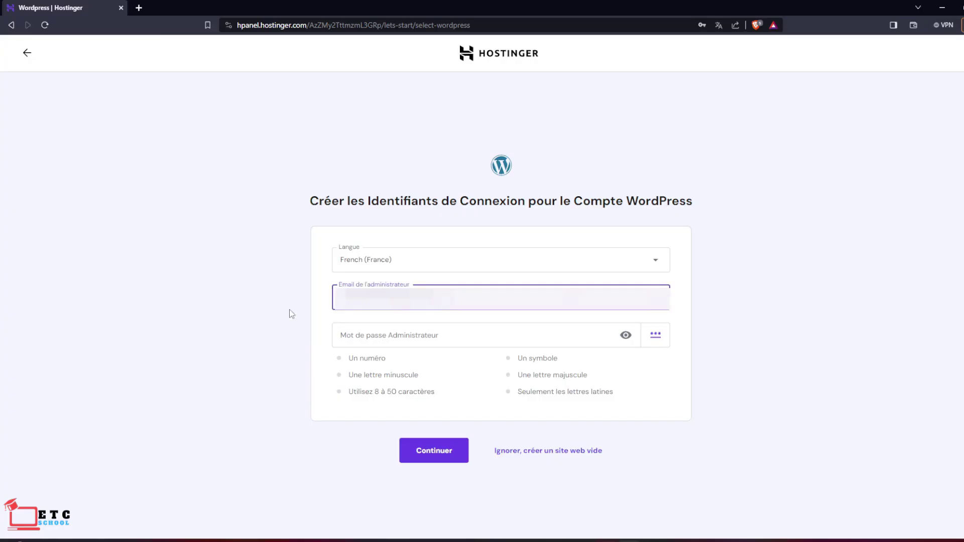
pyautogui.click(681, 297)
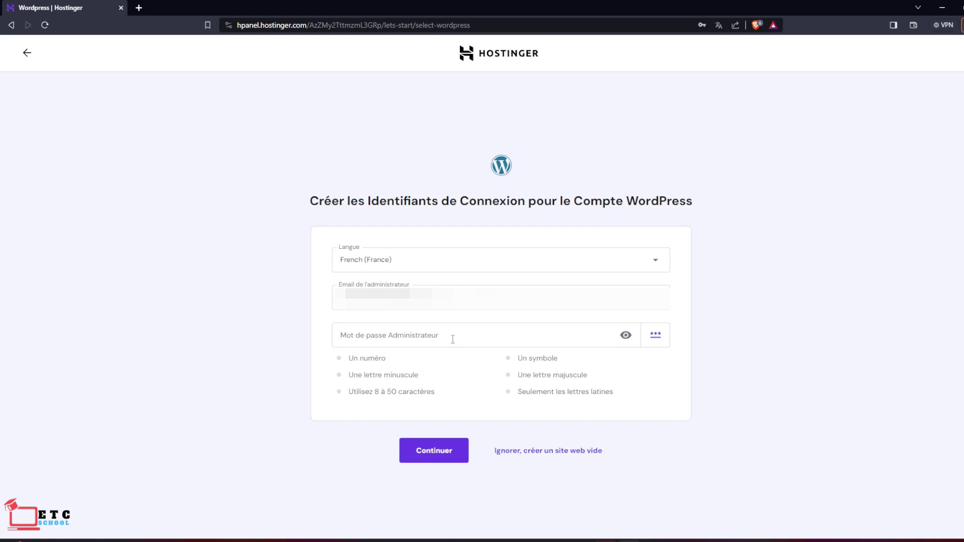
pyautogui.click(456, 299)
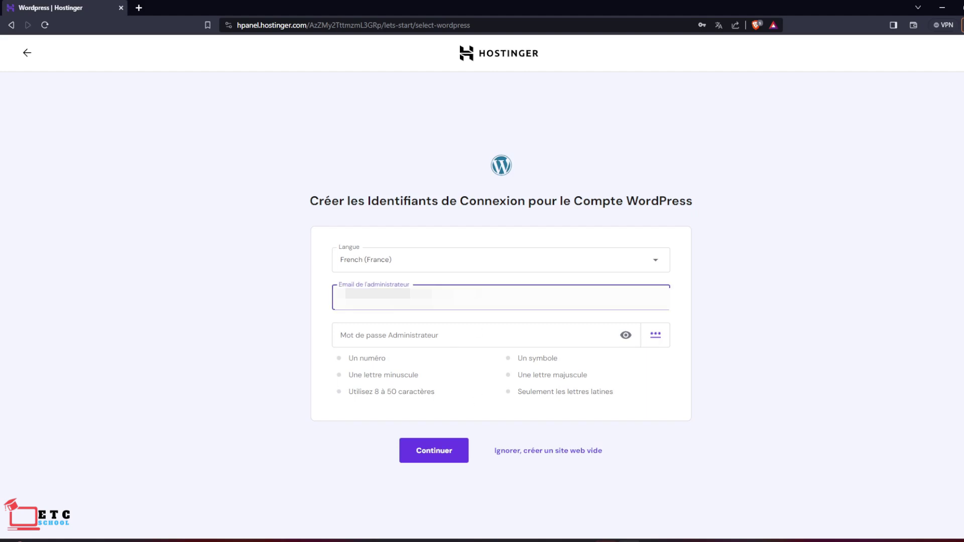
pyautogui.click(527, 280)
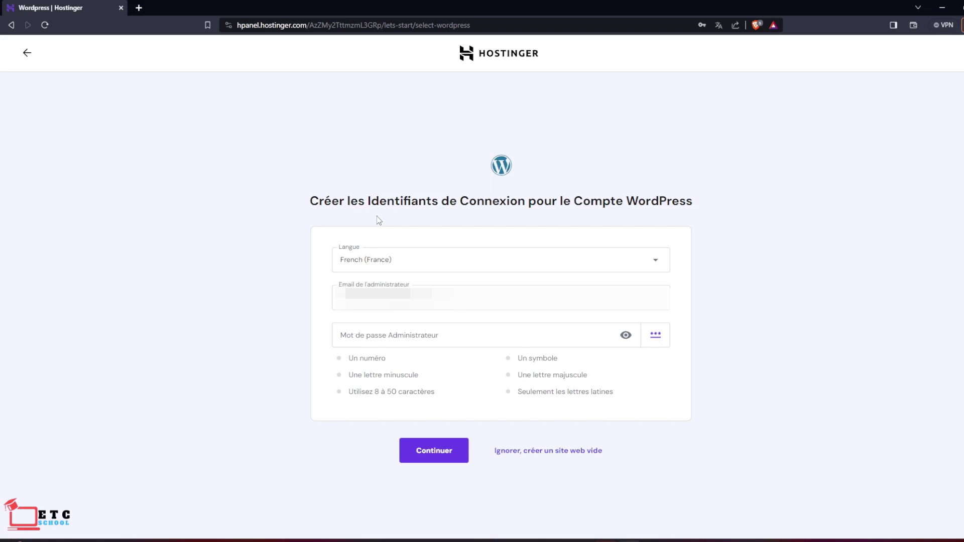
pyautogui.click(442, 334)
pyautogui.hotkey('ctrl', 'v')
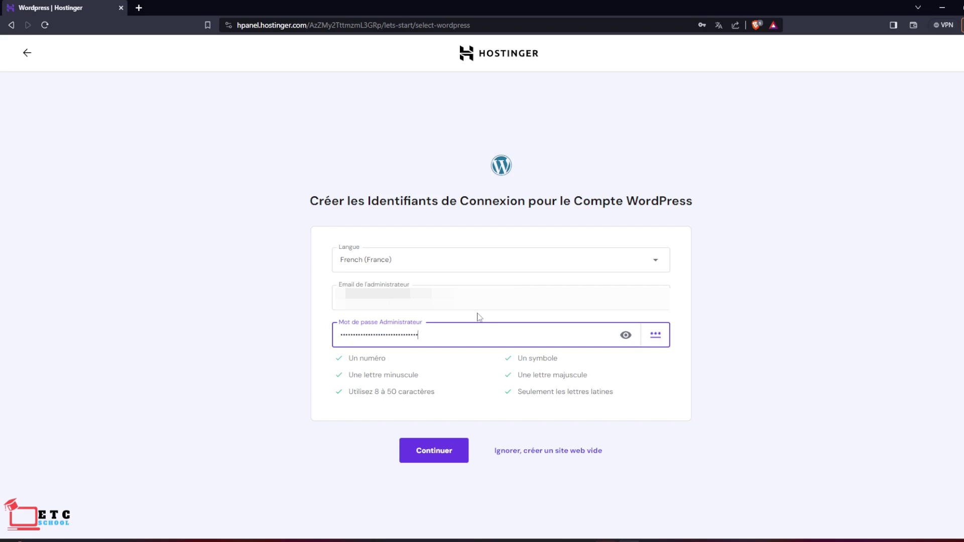
pyautogui.click(443, 457)
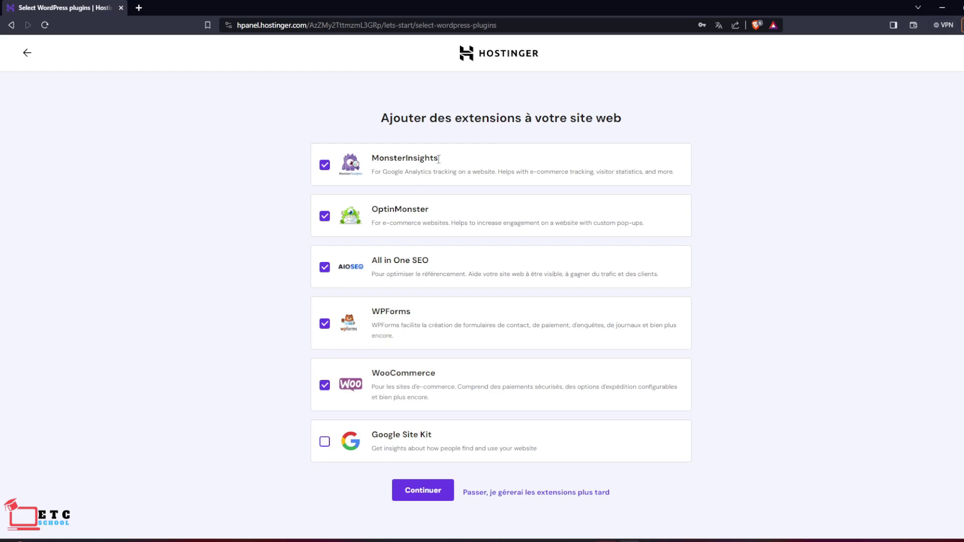
# Keep only WooCommerce selected among the suggested website extensions, deselecting MonsterInsights, OptinMonster, All in One SEO and WPForms, and continue.
pyautogui.moveTo(438, 158); pyautogui.dragTo(375, 159)
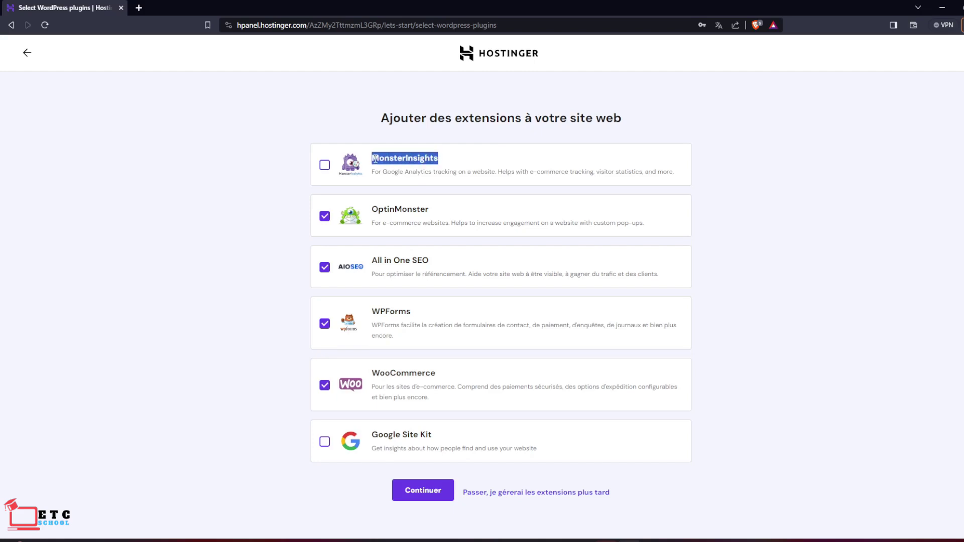
pyautogui.click(458, 160)
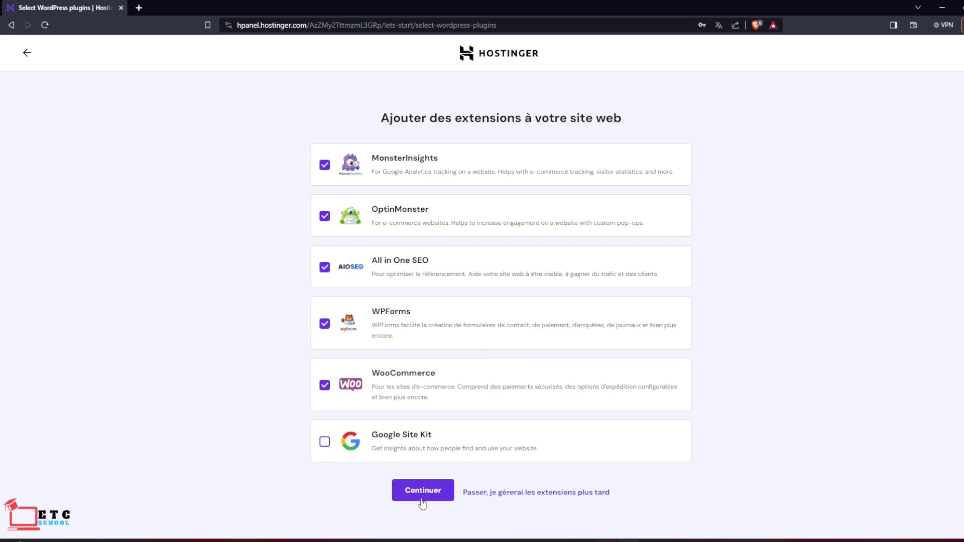
pyautogui.click(324, 385)
pyautogui.click(325, 323)
pyautogui.click(325, 266)
pyautogui.click(324, 221)
pyautogui.click(324, 165)
pyautogui.click(325, 386)
pyautogui.click(421, 492)
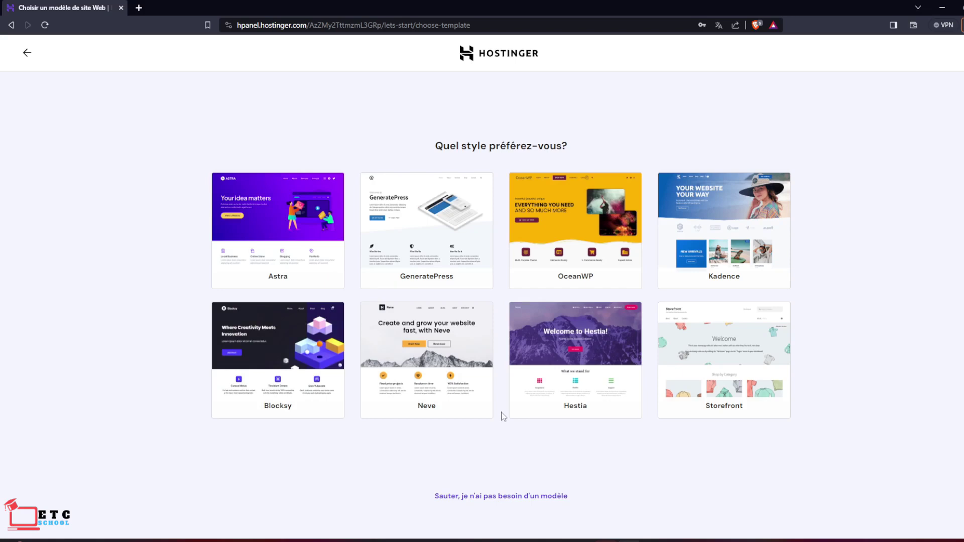
# Finish the website setup without a template, using techtrouve.fr as the domain.
pyautogui.click(498, 495)
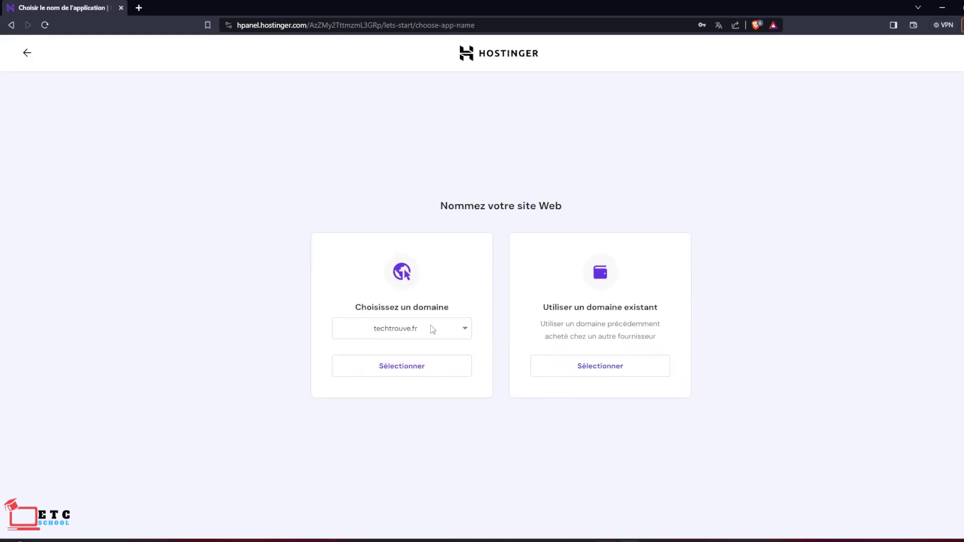
pyautogui.click(413, 372)
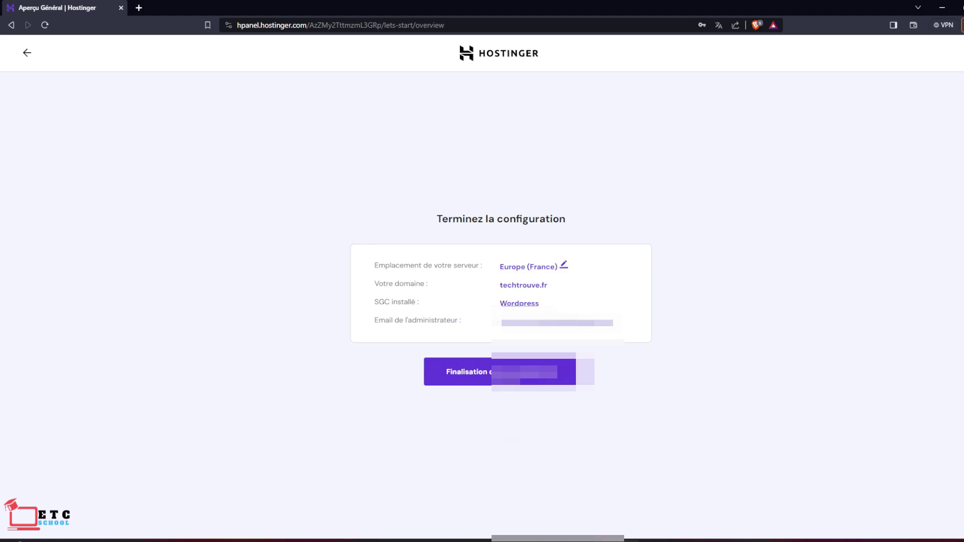
pyautogui.click(552, 374)
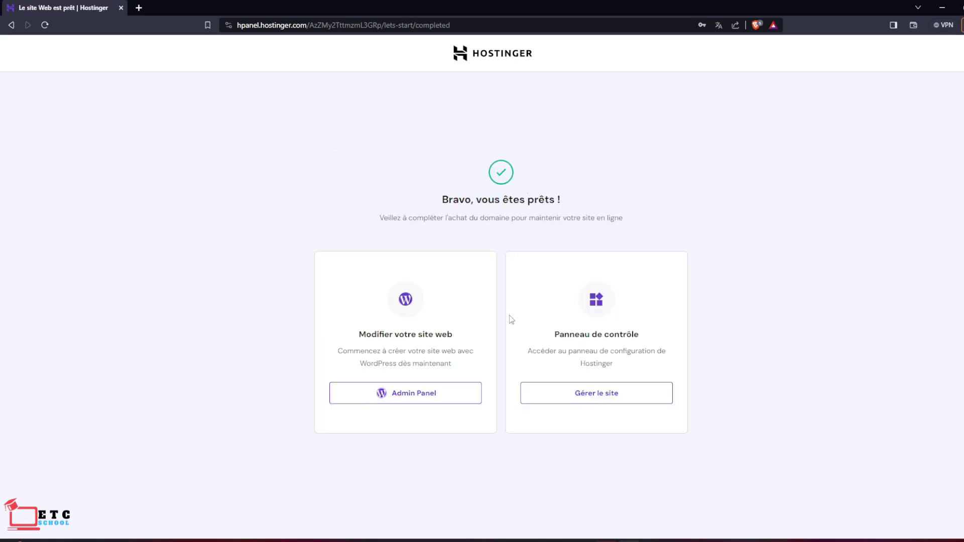
# Open the WordPress admin panel and skip the WooCommerce guided setup, giving France as the business location.
pyautogui.click(412, 400)
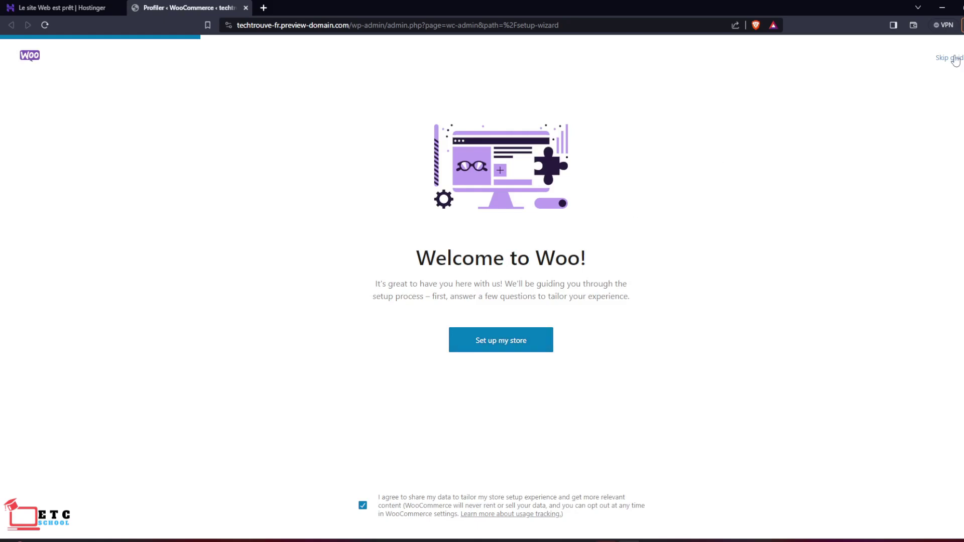
pyautogui.click(954, 58)
pyautogui.click(530, 186)
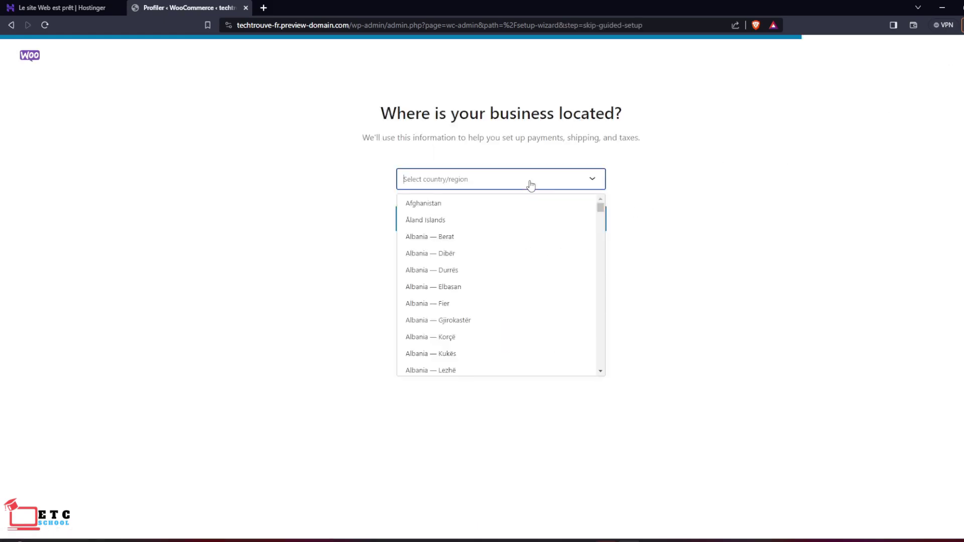
pyautogui.write('fra')
pyautogui.click(433, 203)
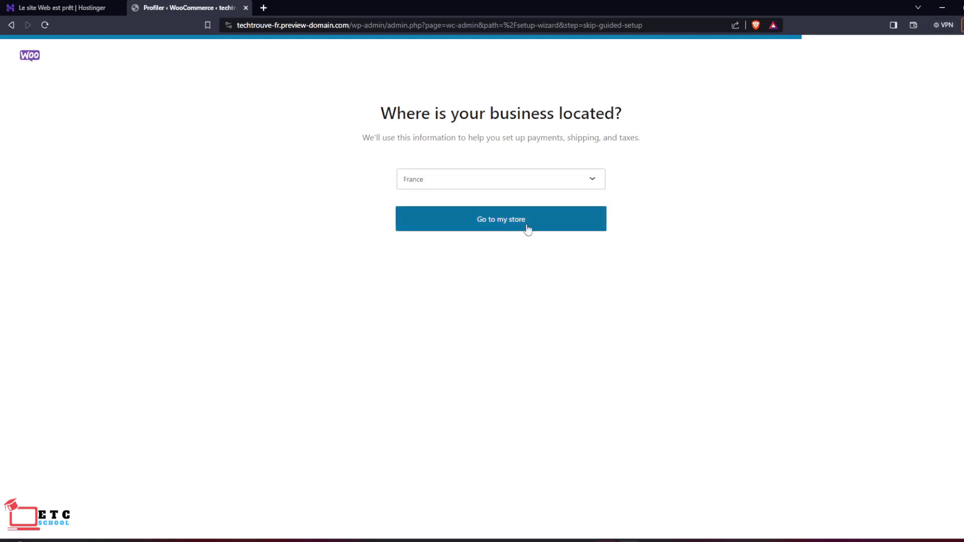
pyautogui.click(505, 226)
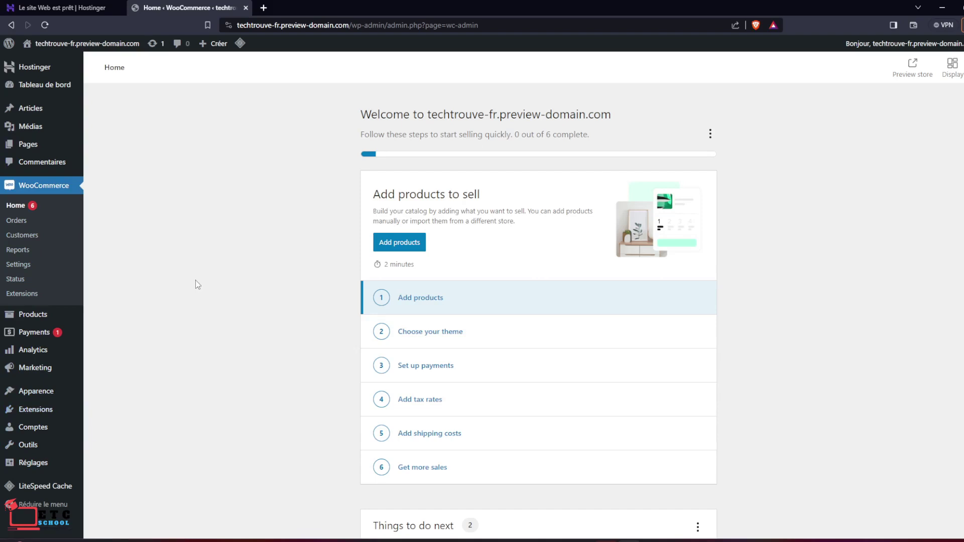
# Open the general WordPress settings and check the WordPress and site web addresses.
pyautogui.scroll(-2, 33, 396)
pyautogui.moveTo(34, 397)
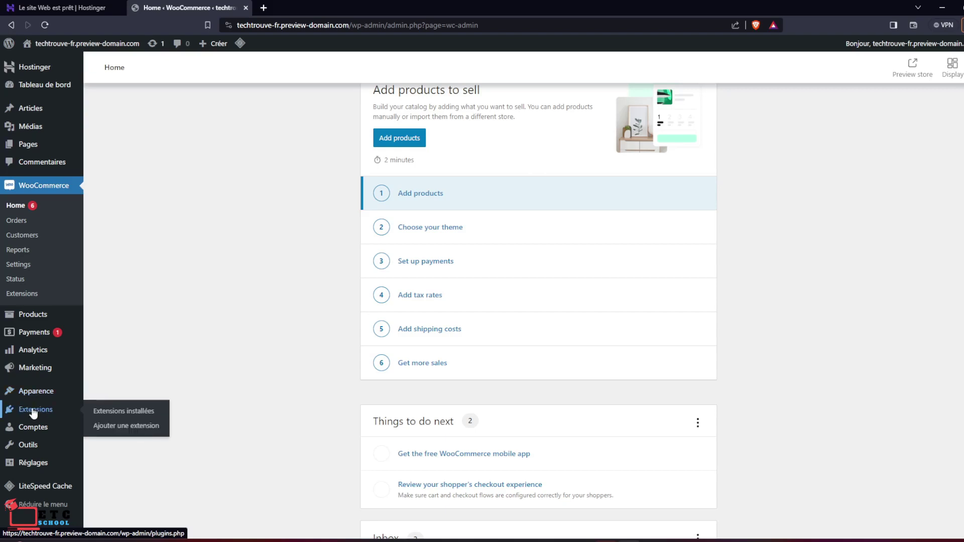
pyautogui.scroll(2, 52, 303)
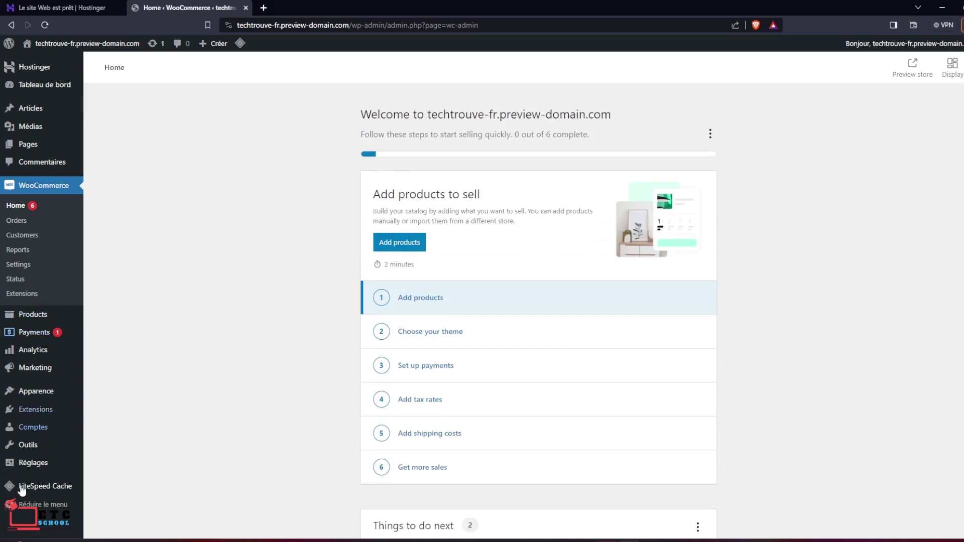
pyautogui.moveTo(25, 466)
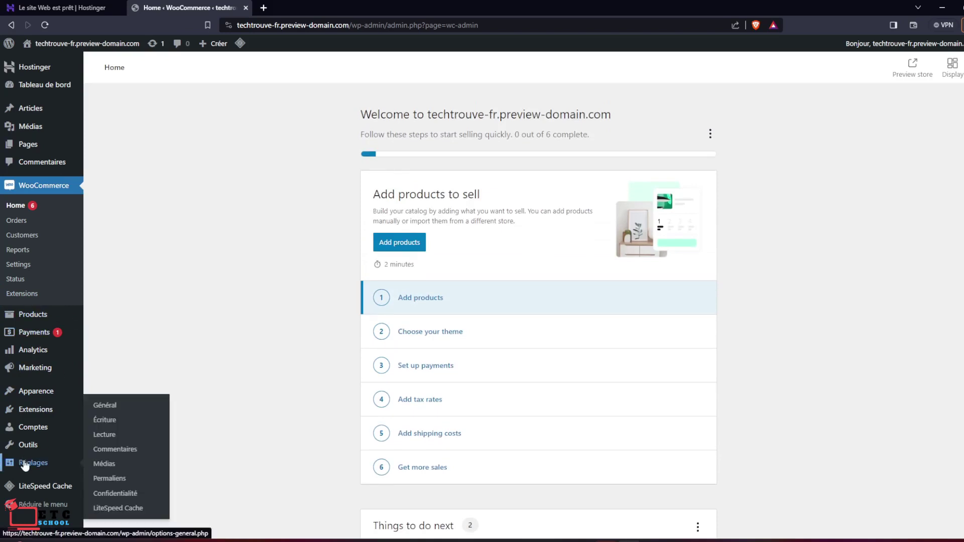
pyautogui.click(98, 405)
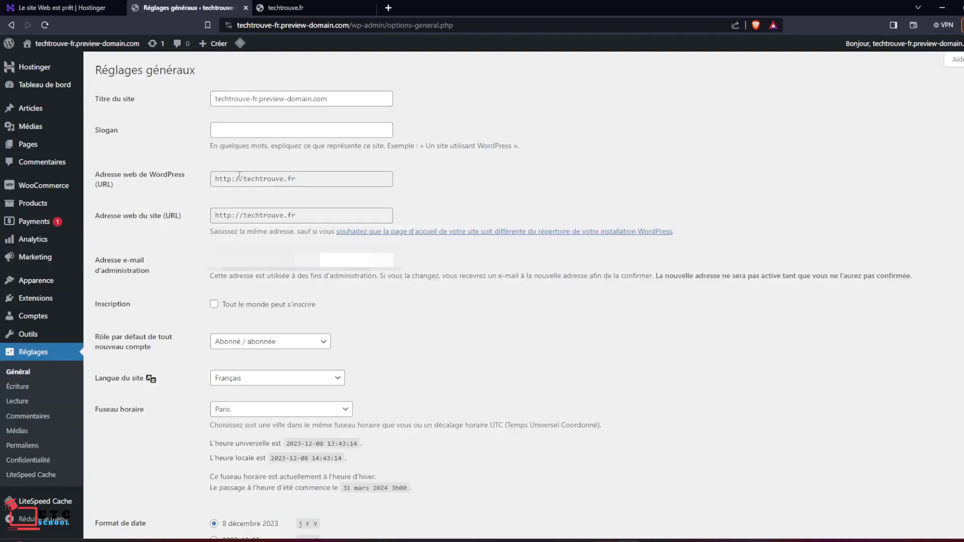
pyautogui.click(306, 179)
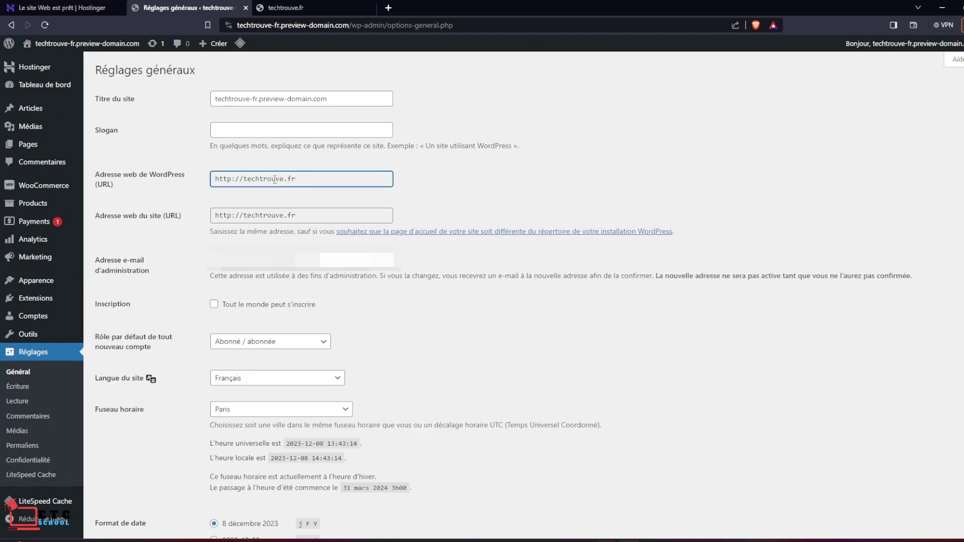
pyautogui.click(299, 217)
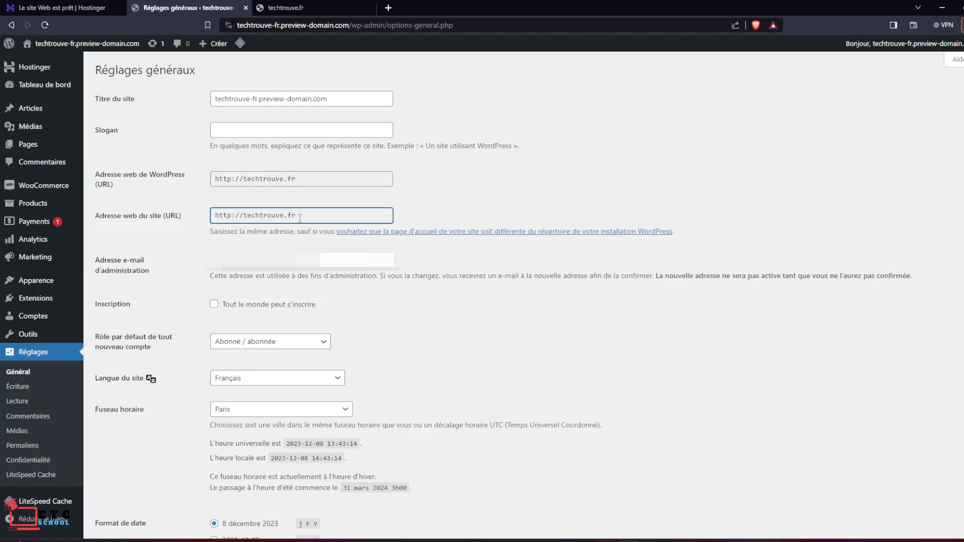
pyautogui.click(232, 178)
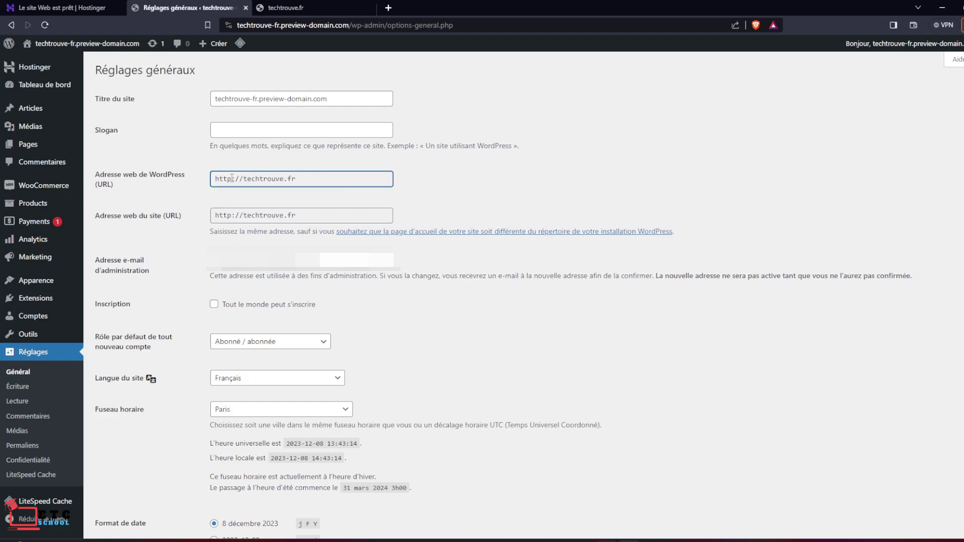
# Set the site title to "Trouve des produits tech en ligne" and save the general settings.
pyautogui.moveTo(329, 98); pyautogui.dragTo(210, 101)
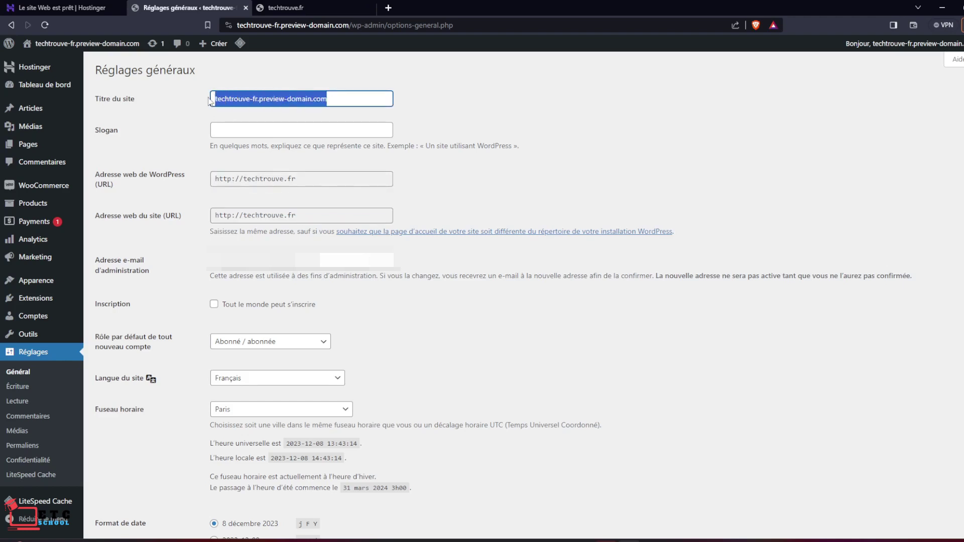
pyautogui.write('Tro')
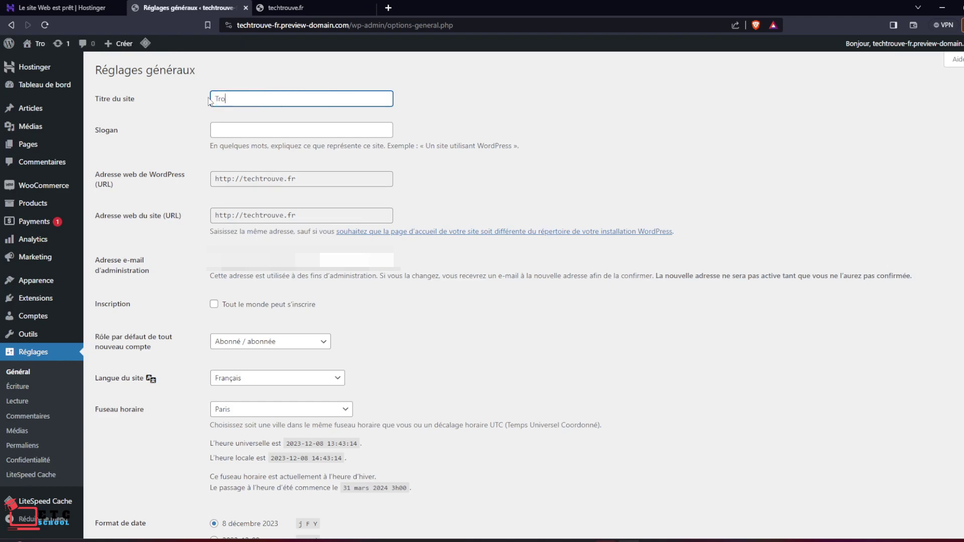
pyautogui.write('uve d')
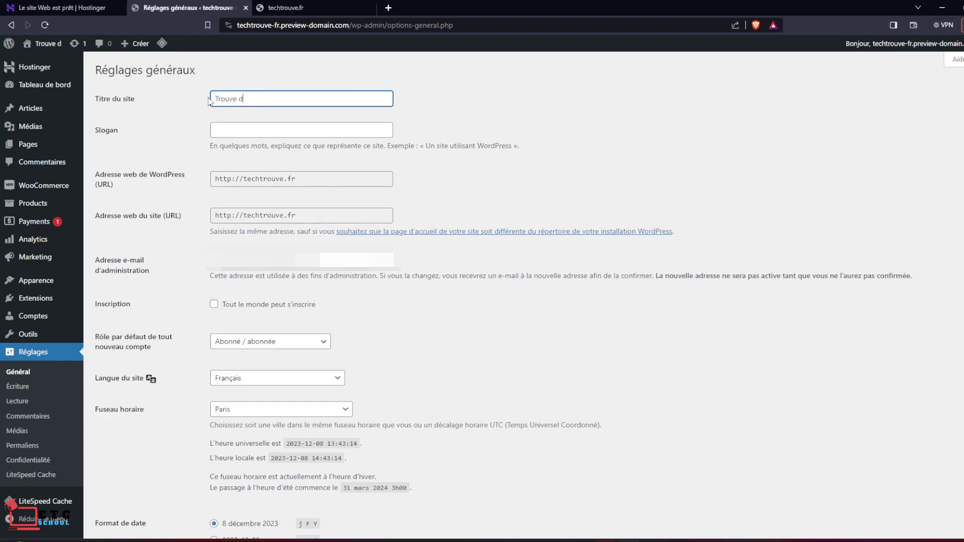
pyautogui.write('es produits ')
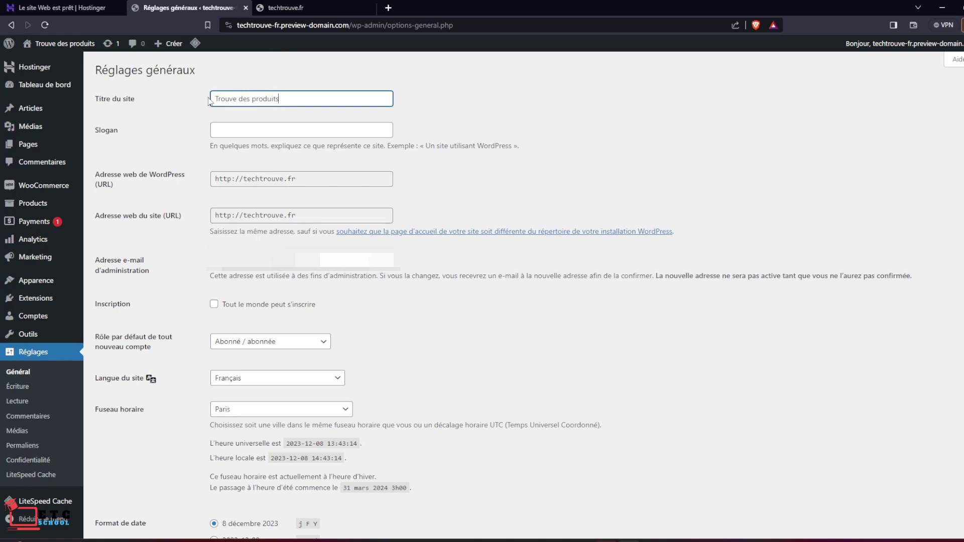
pyautogui.write('tech')
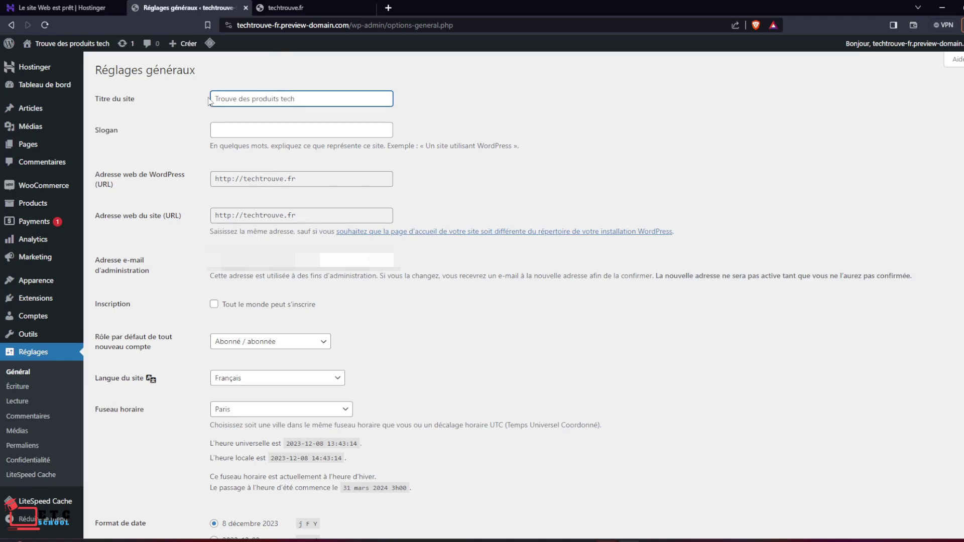
pyautogui.write(' en lignbe')
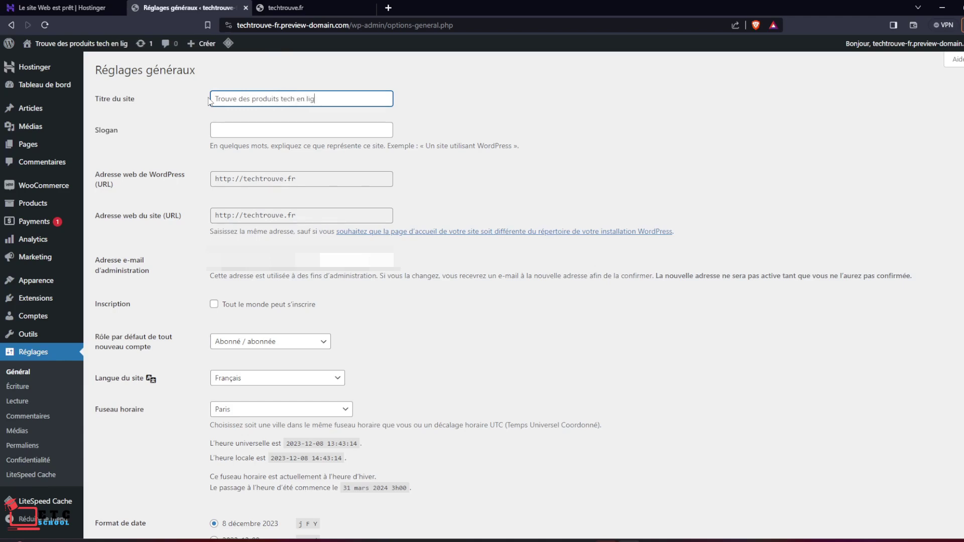
pyautogui.press('BackSpace')
pyautogui.press('BackSpace')
pyautogui.write('e')
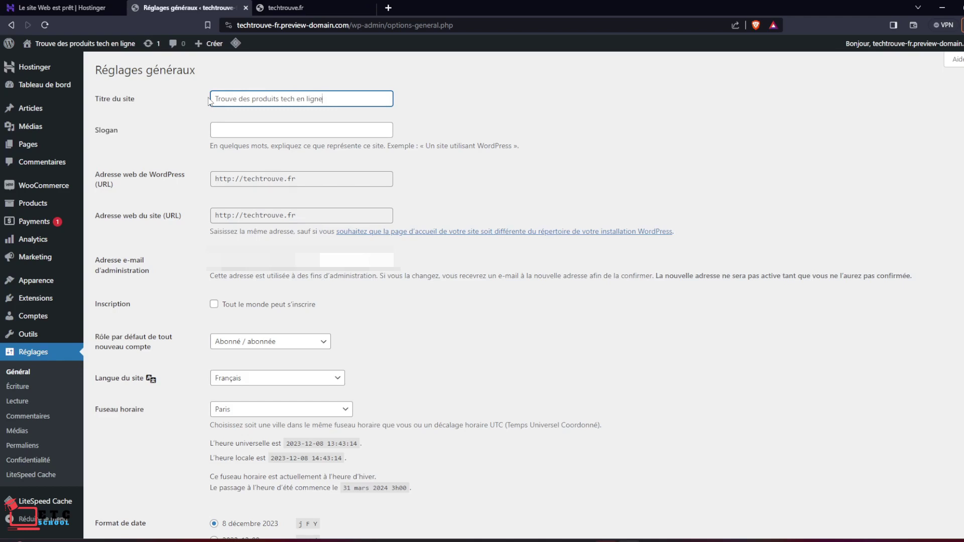
pyautogui.scroll(-5, 507, 203)
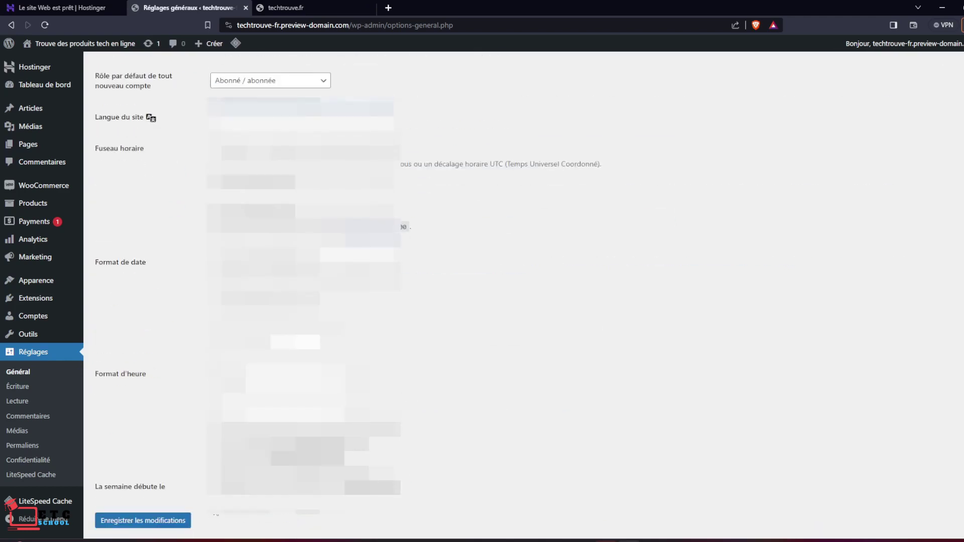
pyautogui.click(183, 520)
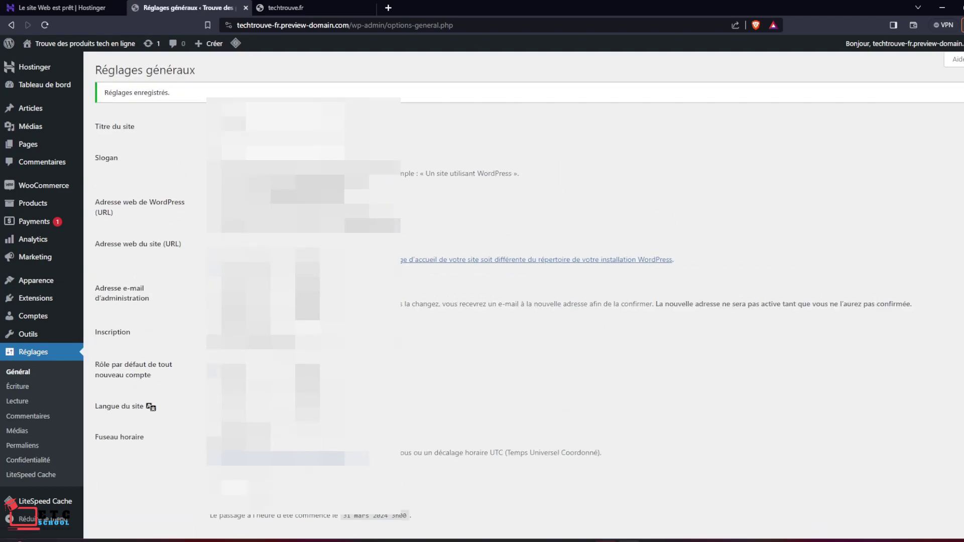
# Open the site's public home page in a new tab and view it.
pyautogui.moveTo(57, 45)
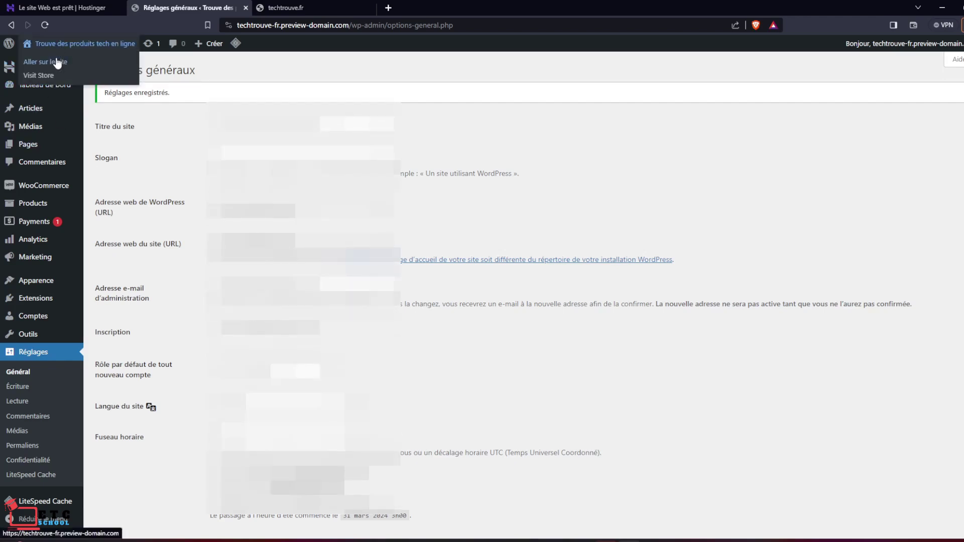
pyautogui.middleClick(58, 63)
pyautogui.click(331, 6)
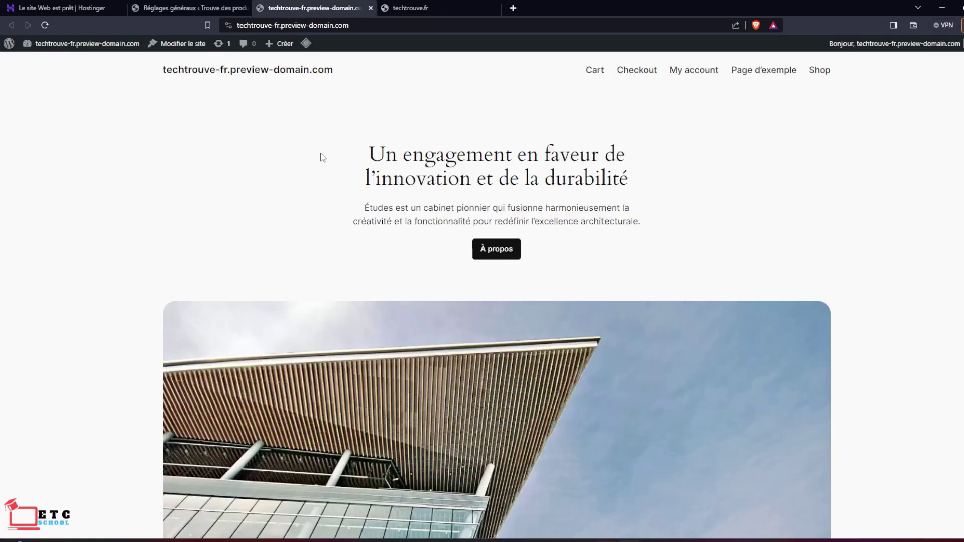
# Open the Hostinger management dashboard for techtrouve.fr and dismiss the address update form.
pyautogui.click(356, 27)
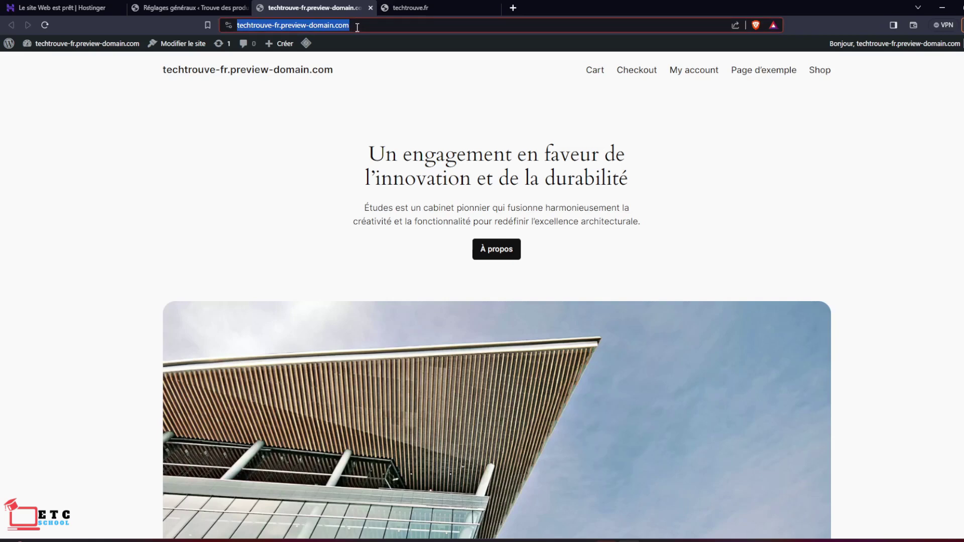
pyautogui.click(356, 28)
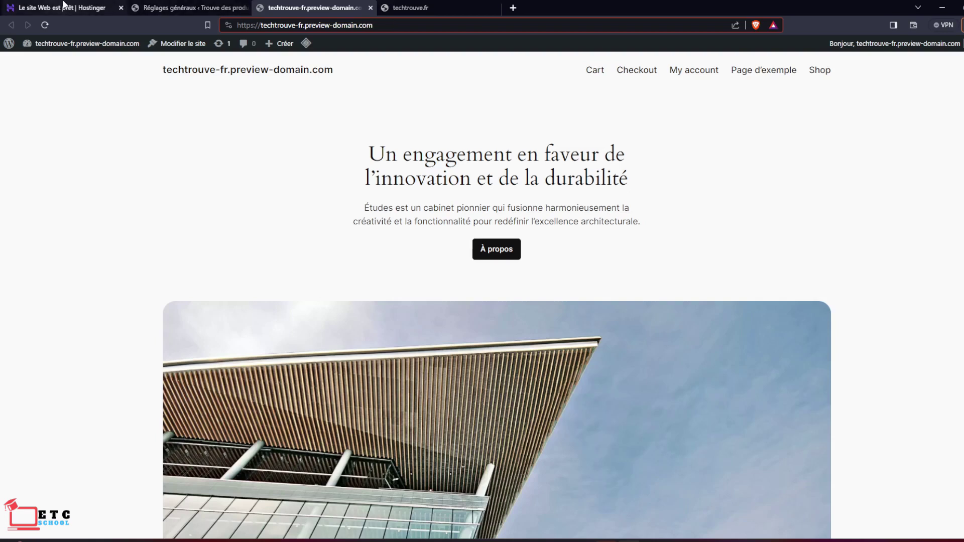
pyautogui.click(64, 6)
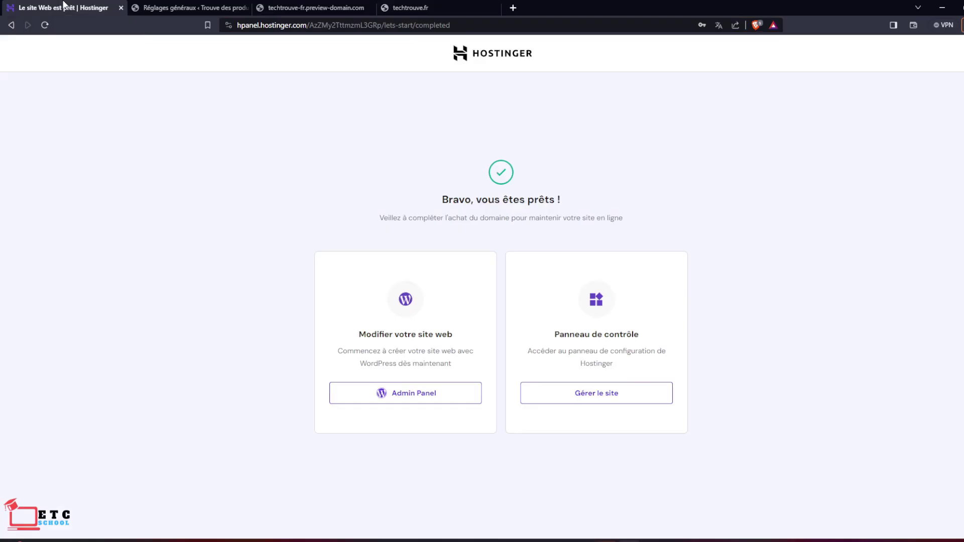
pyautogui.click(319, 7)
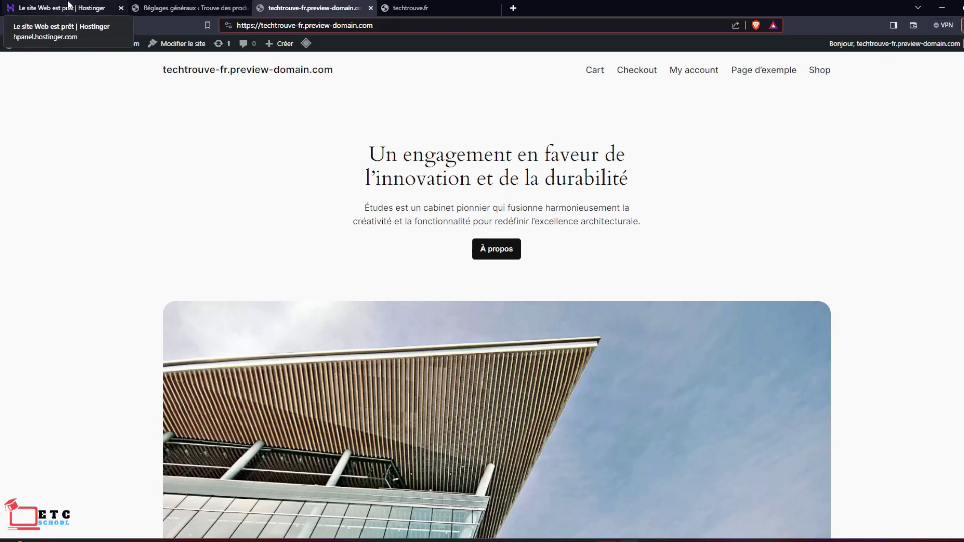
pyautogui.click(69, 6)
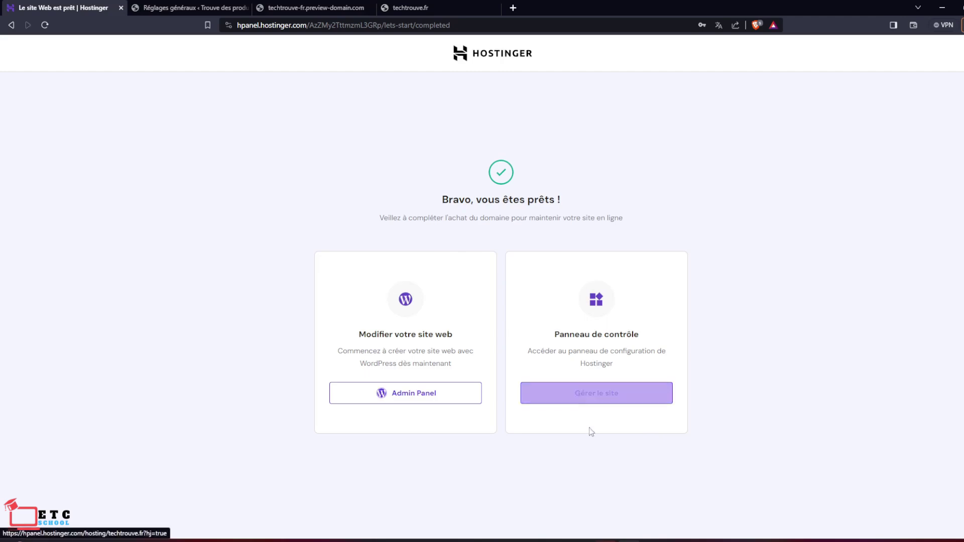
pyautogui.click(595, 400)
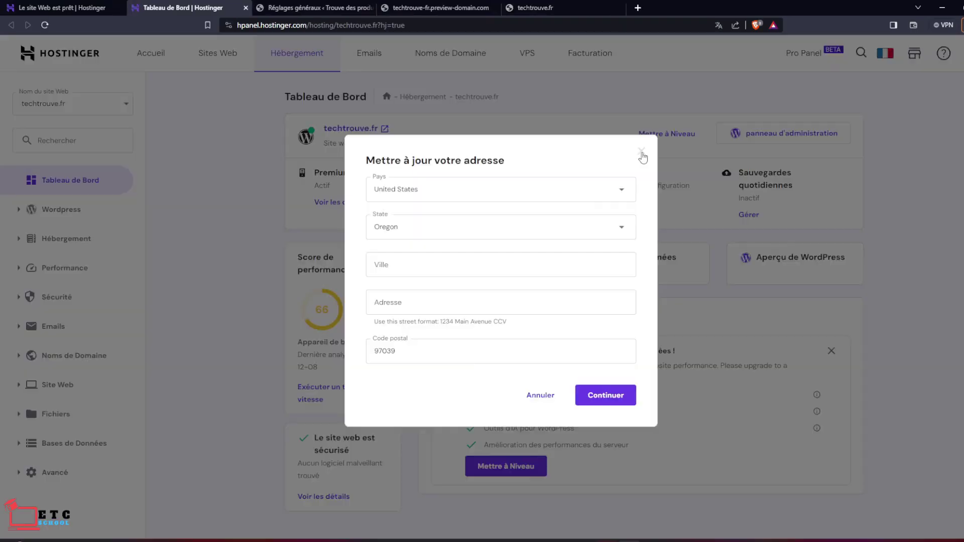
pyautogui.click(643, 155)
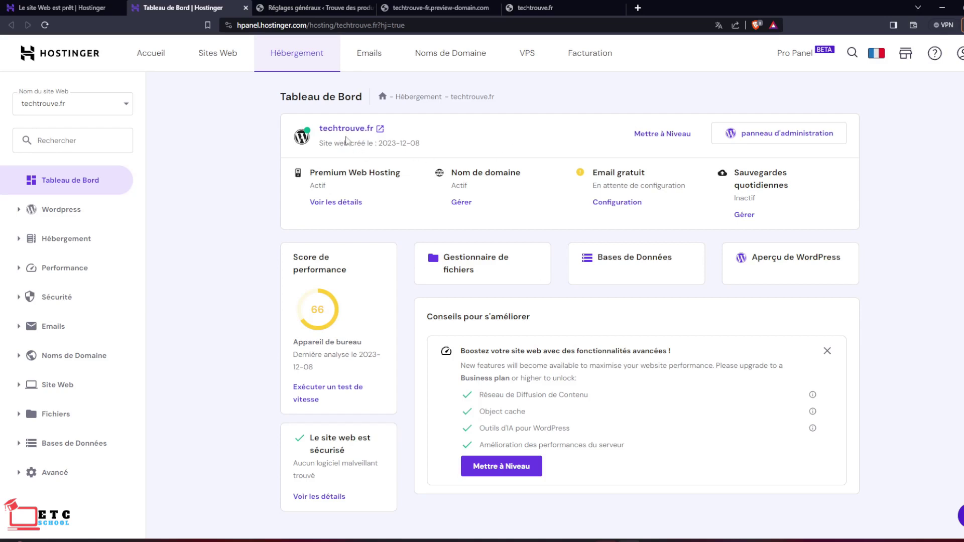
# Open the techtrouve.fr home page from its hosting dashboard, view it, and return to the dashboard.
pyautogui.click(367, 131)
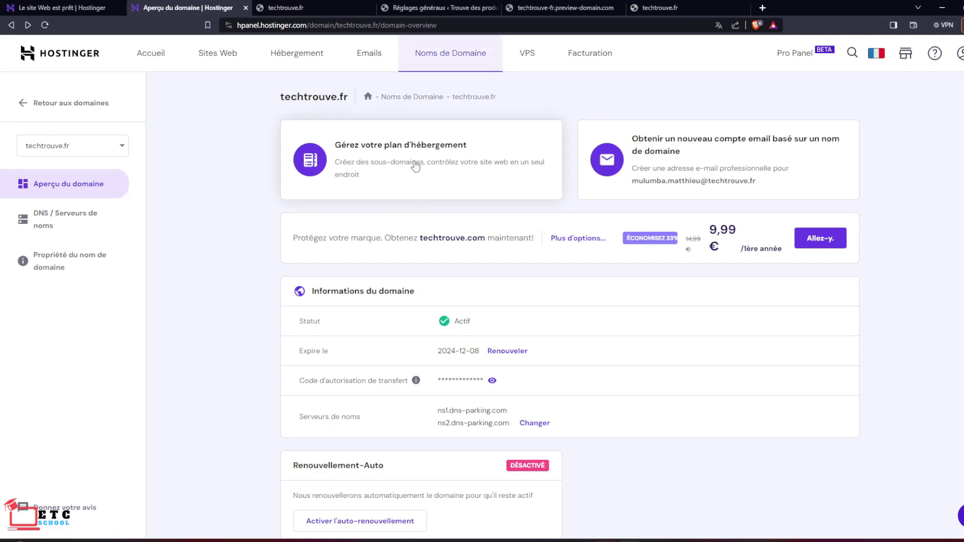
pyautogui.click(420, 165)
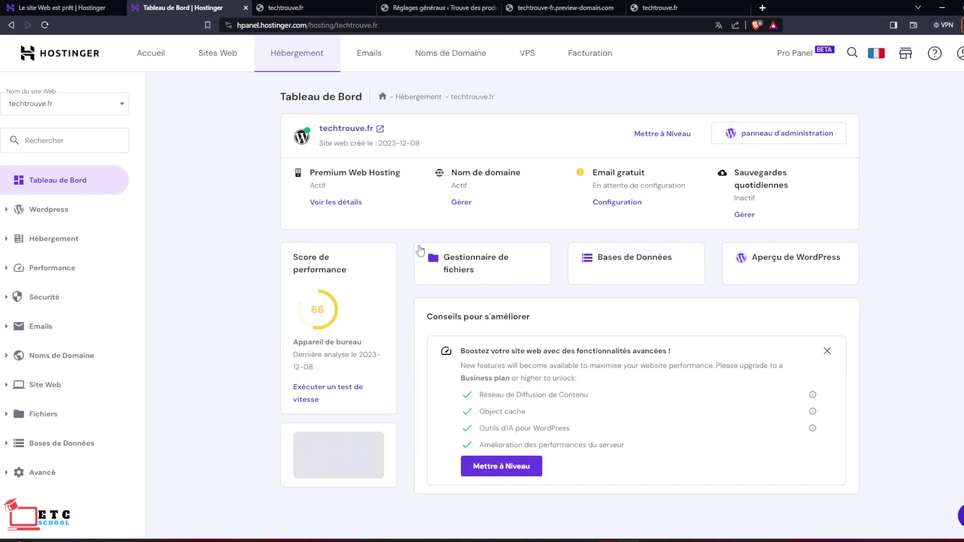
pyautogui.click(381, 129)
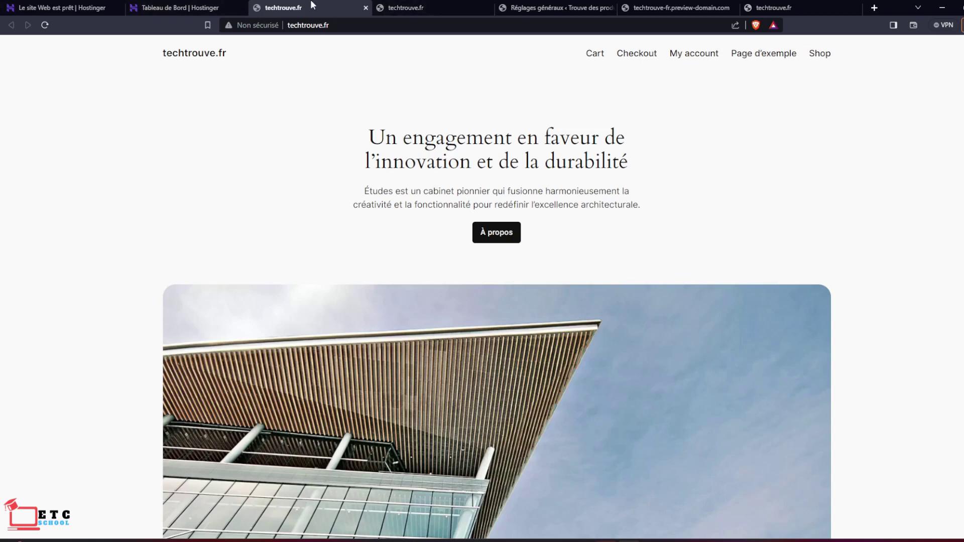
pyautogui.click(181, 6)
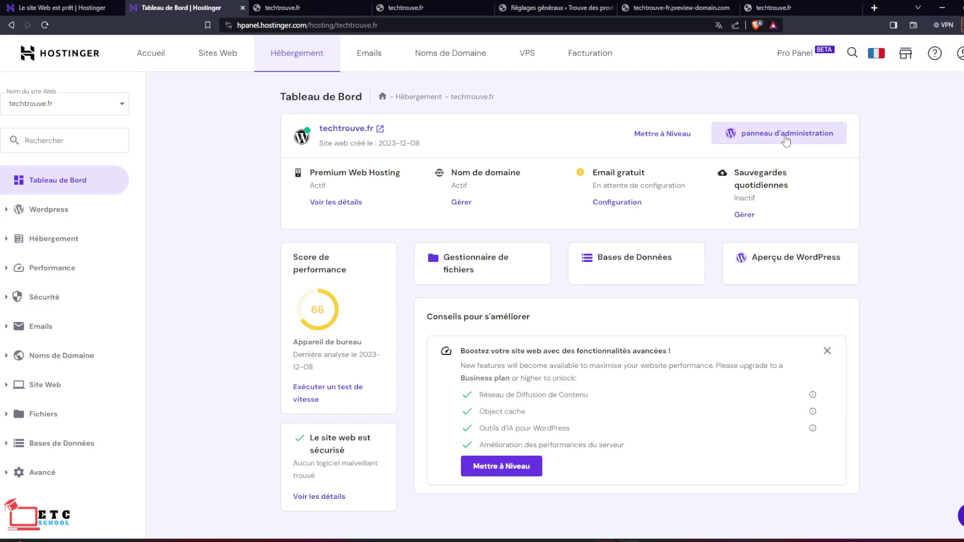
# Open the WordPress admin panel of techtrouve.fr from the hosting dashboard and look through the getting-started guide.
pyautogui.click(752, 134)
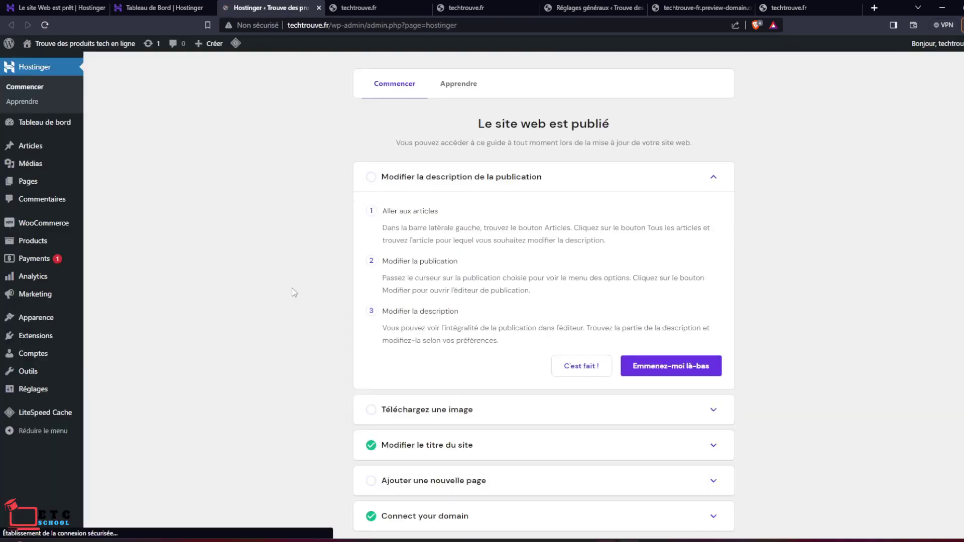
pyautogui.scroll(-1, 277, 286)
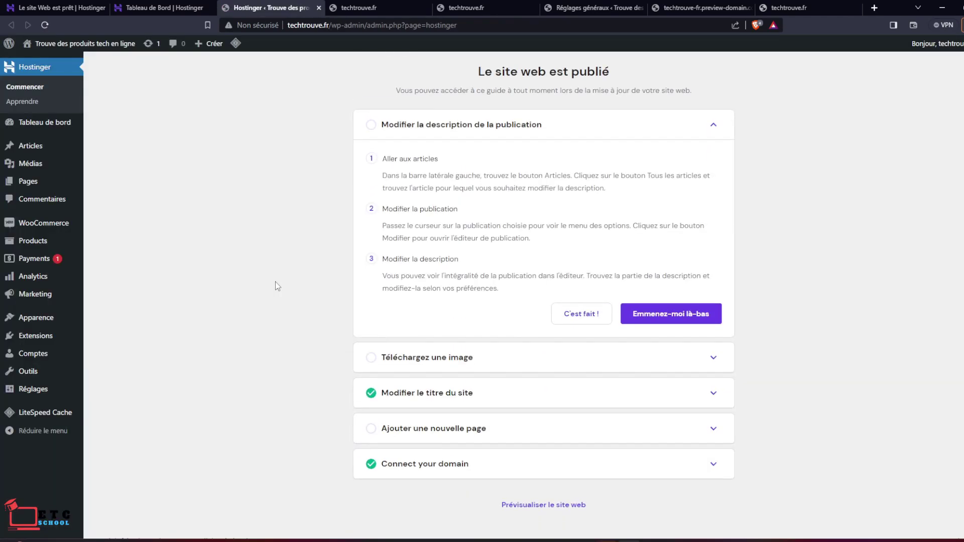
pyautogui.scroll(-1, 277, 286)
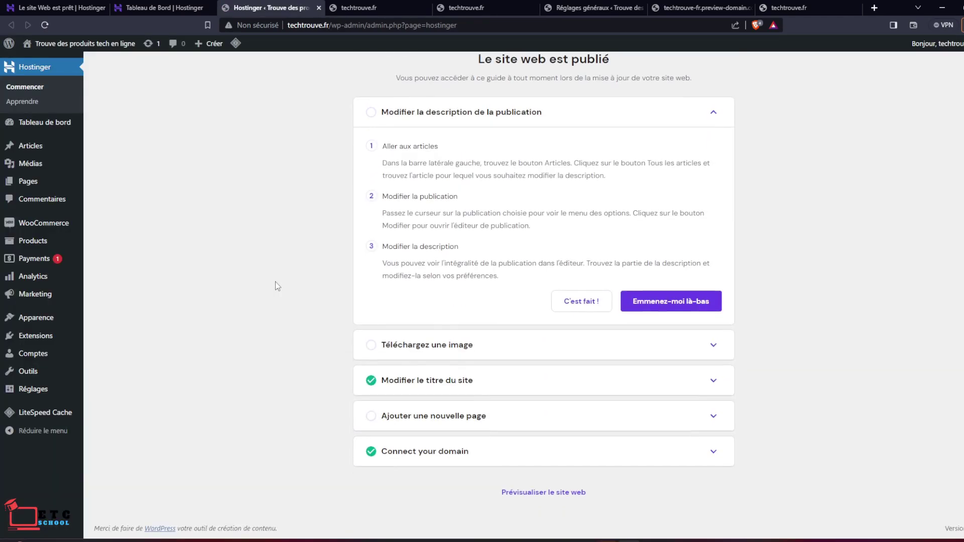
# Close the browser tabs of the old preview domain and the surplus techtrouve.fr tabs.
pyautogui.click(452, 7)
pyautogui.click(576, 6)
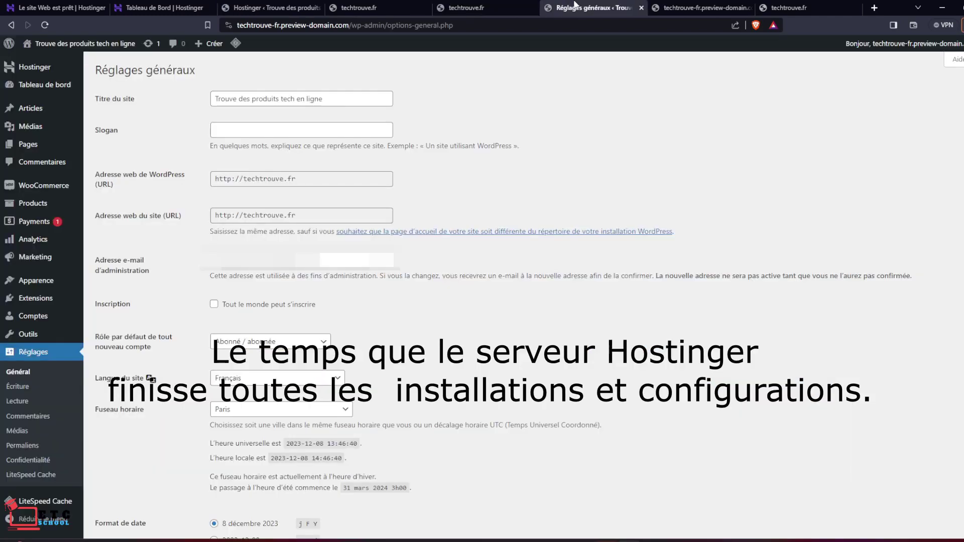
pyautogui.hotkey('ctrl', 'w')
pyautogui.hotkey('ctrl', 'w')
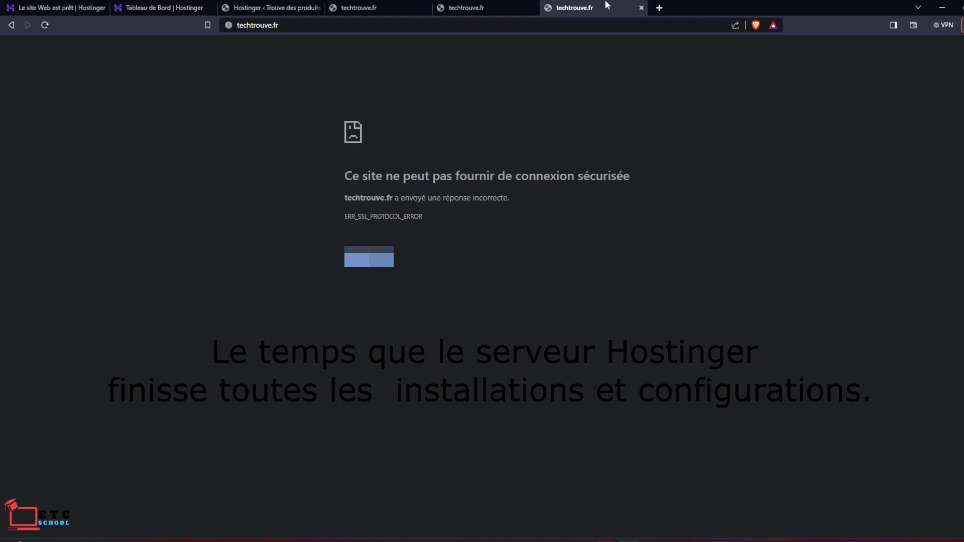
pyautogui.hotkey('ctrl', 'w')
pyautogui.hotkey('ctrl', 'w')
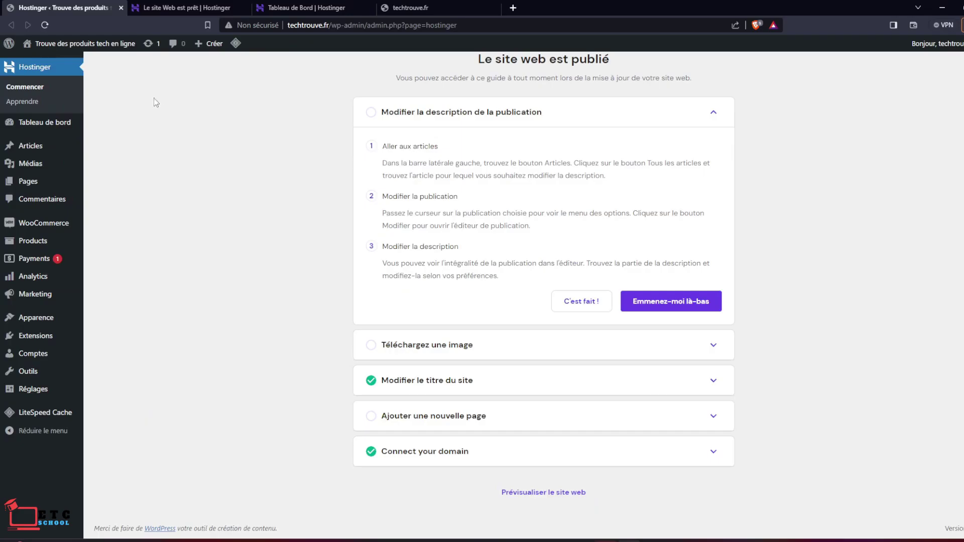
# Open the public site in a new tab from the WordPress admin, keeping the admin page in view.
pyautogui.moveTo(41, 44)
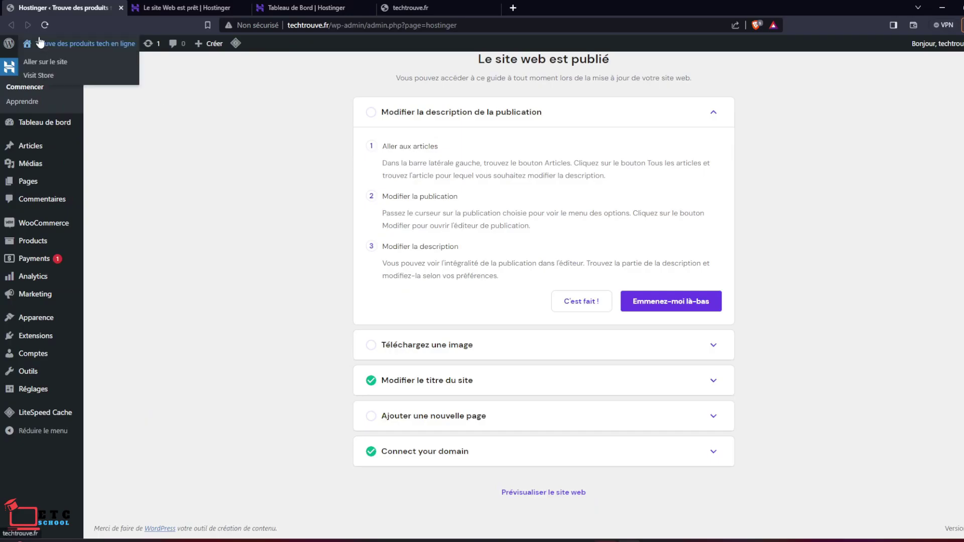
pyautogui.click(40, 62)
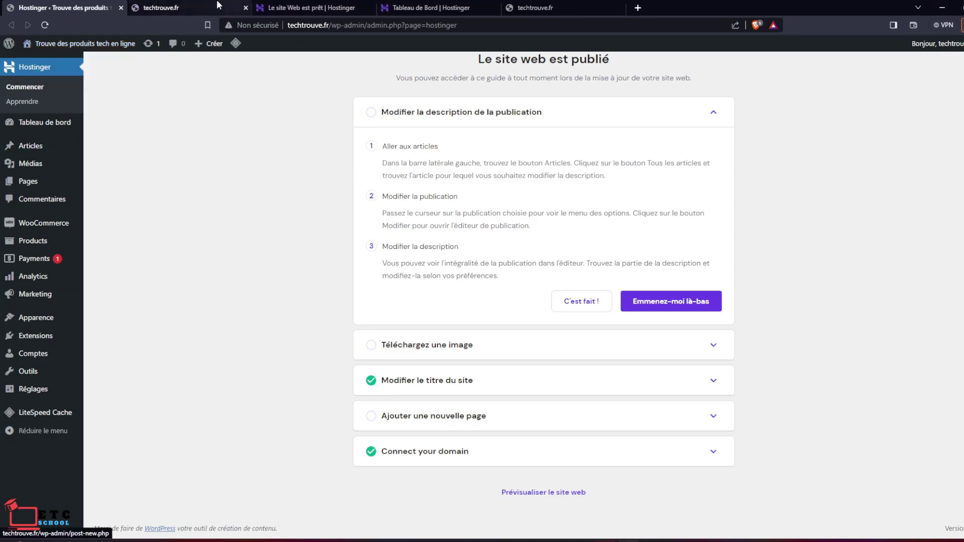
pyautogui.click(76, 8)
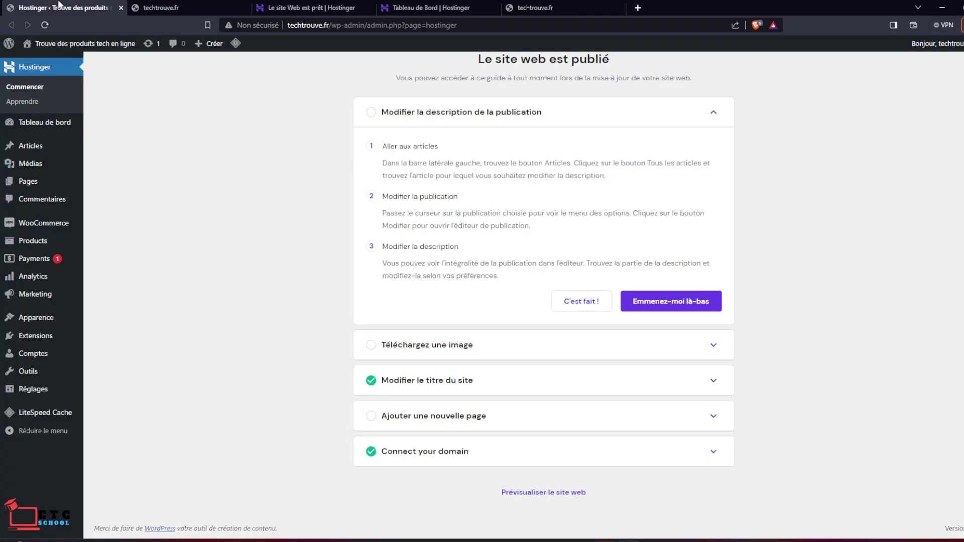
# Open the SSL certificate page in the Hostinger security settings and check the installation status for techtrouve.fr.
pyautogui.click(311, 8)
pyautogui.click(436, 8)
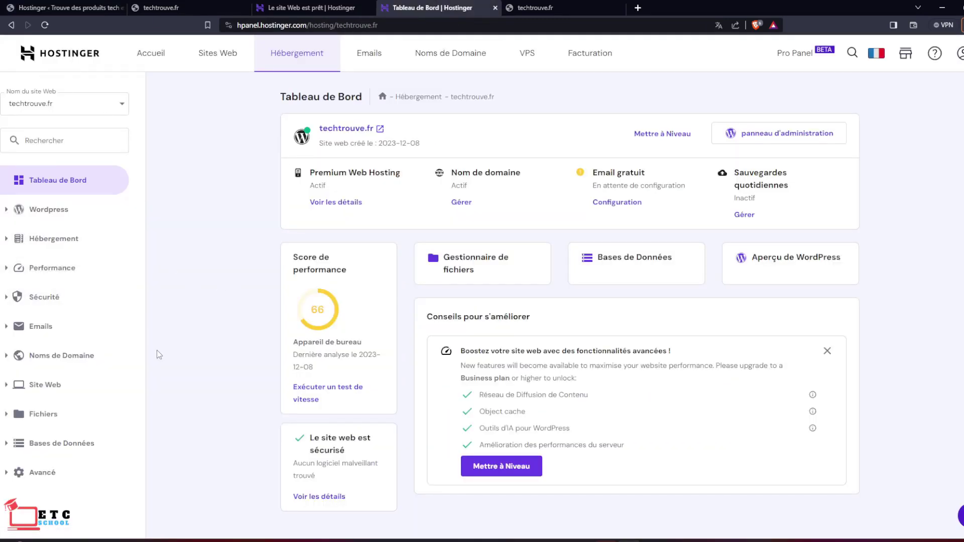
pyautogui.click(44, 299)
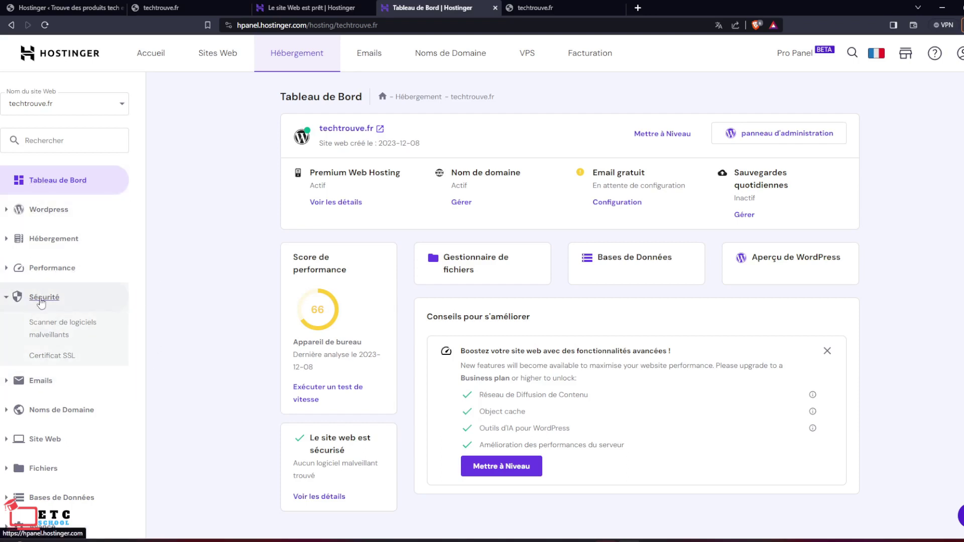
pyautogui.click(43, 357)
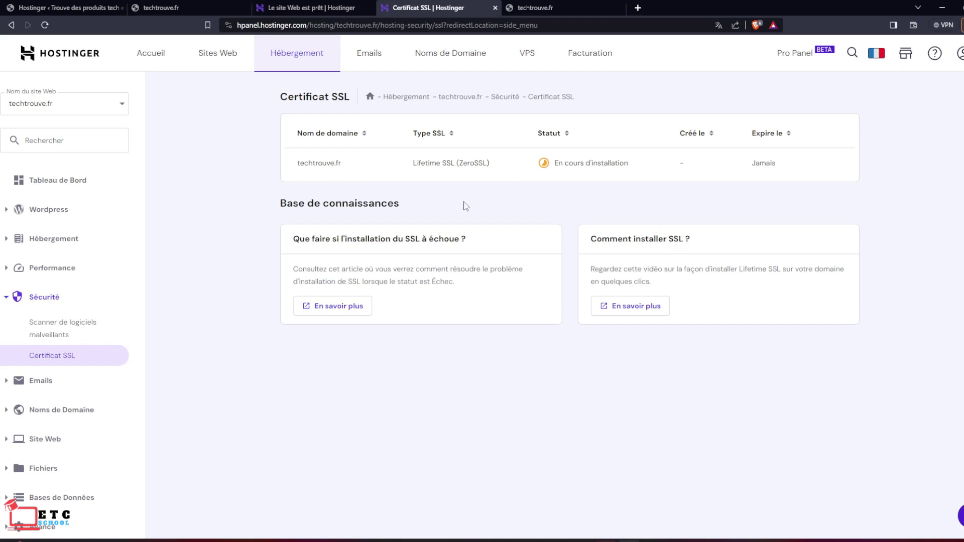
# Return to the WordPress admin and look over its main dashboard.
pyautogui.click(35, 5)
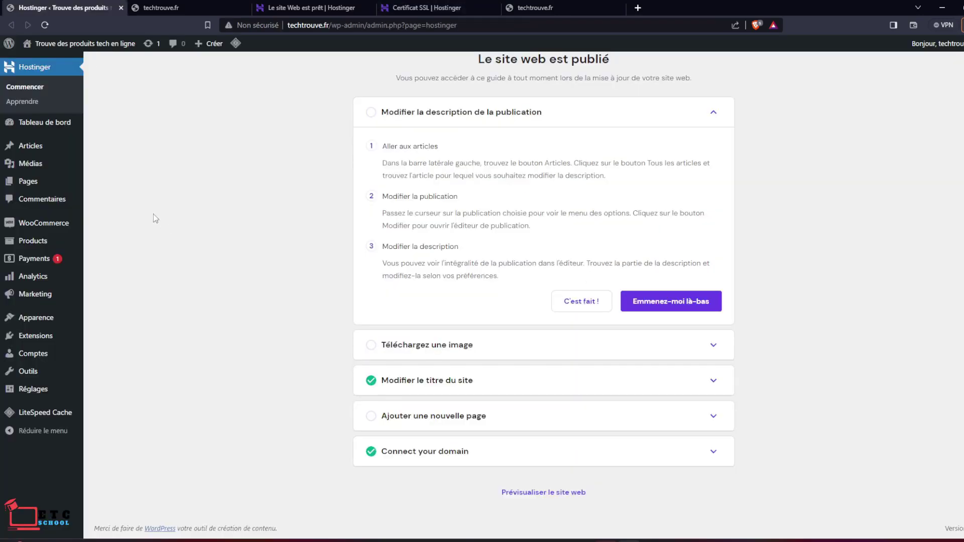
pyautogui.scroll(2, 187, 315)
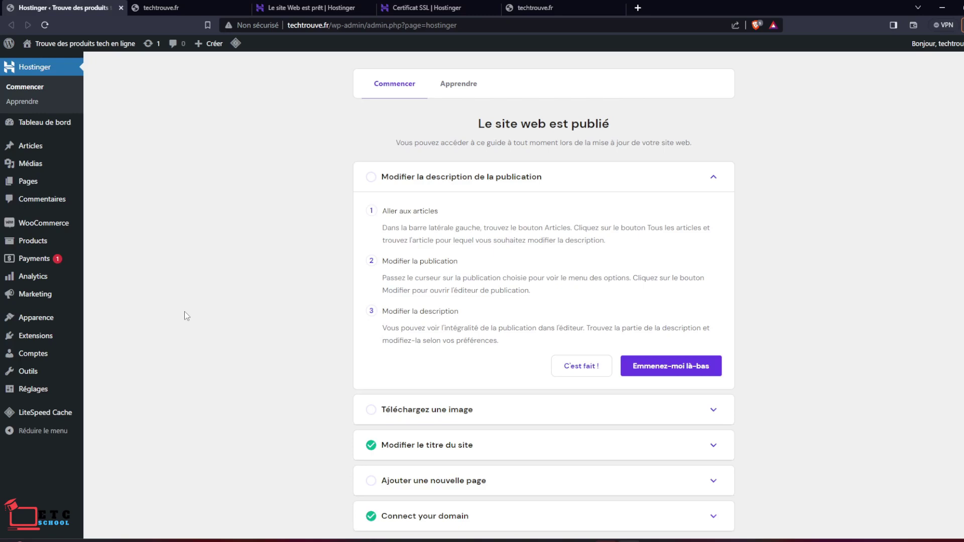
pyautogui.click(37, 125)
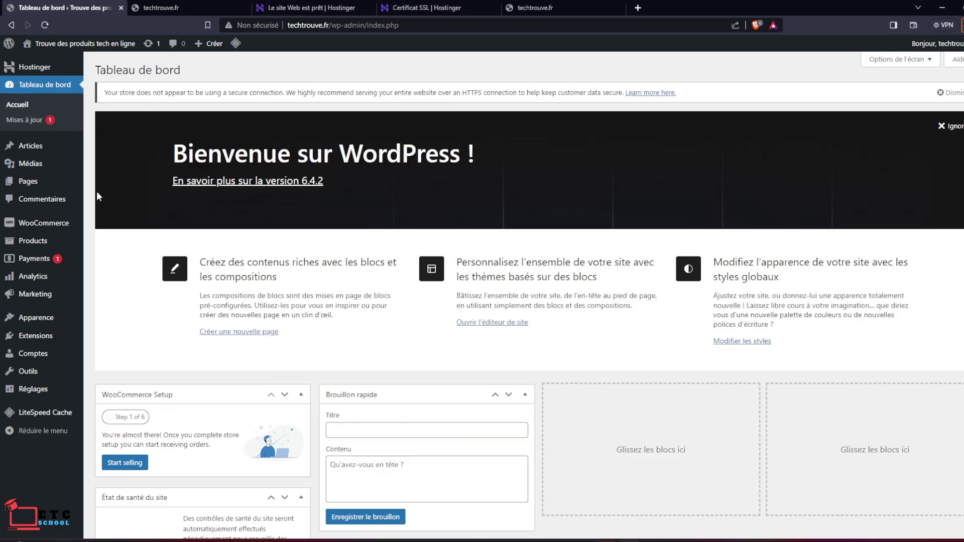
pyautogui.scroll(-3, 99, 197)
# View the media library and the list of all site pages.
pyautogui.moveTo(31, 168)
pyautogui.click(100, 165)
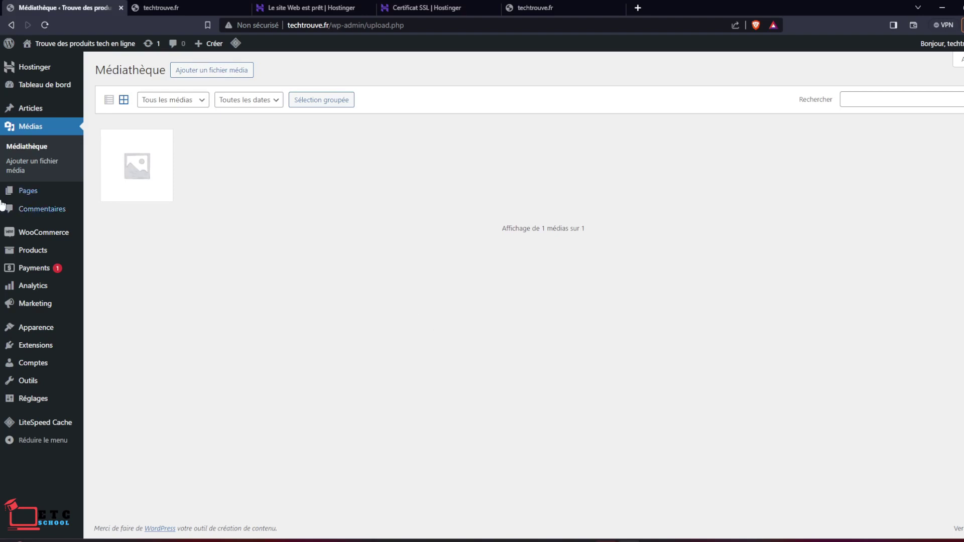
pyautogui.click(28, 191)
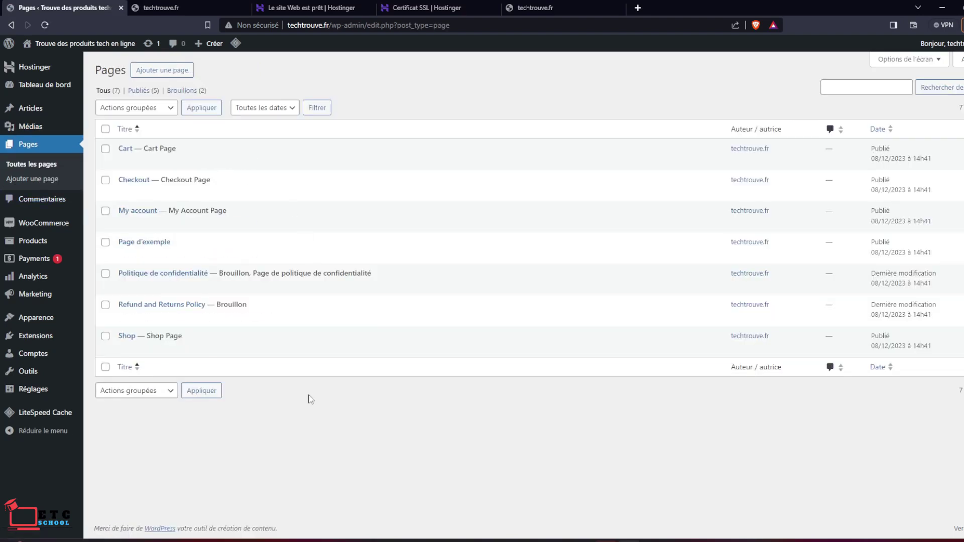
pyautogui.moveTo(27, 229)
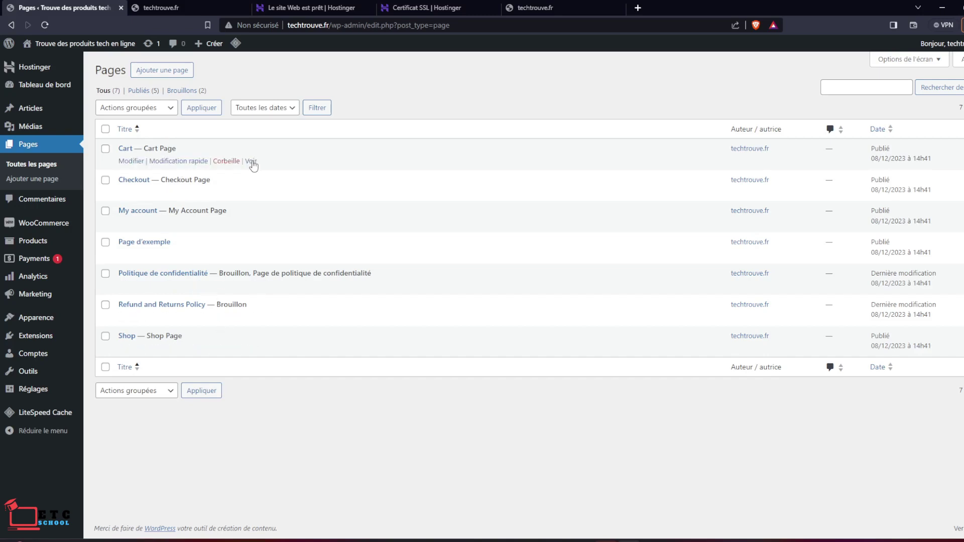
# View the published Cart page in a new tab, compare it with the home page, and close it.
pyautogui.middleClick(255, 162)
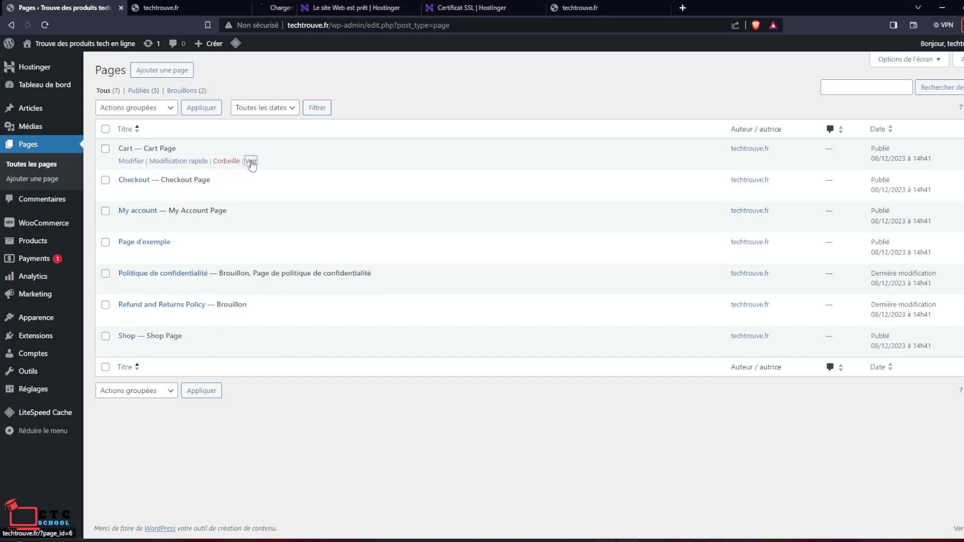
pyautogui.click(282, 6)
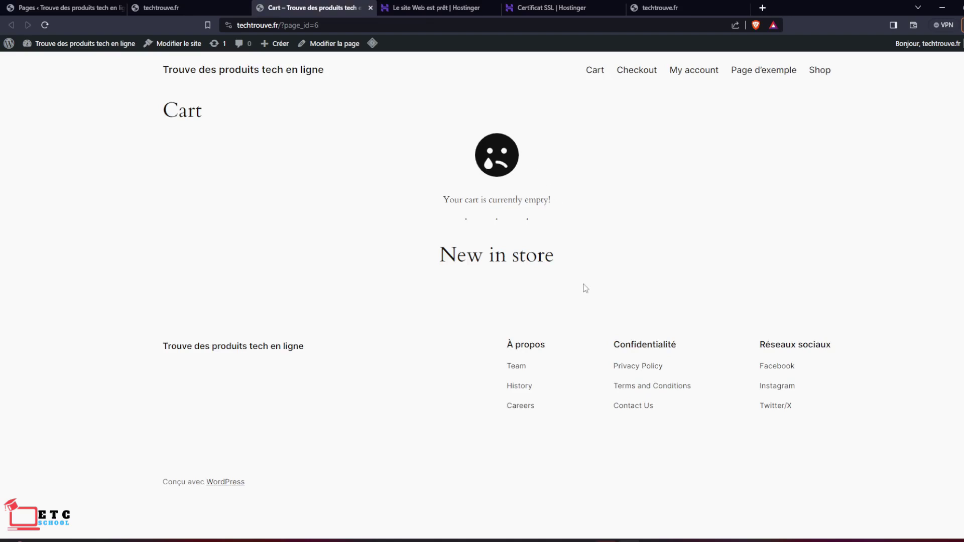
pyautogui.click(169, 6)
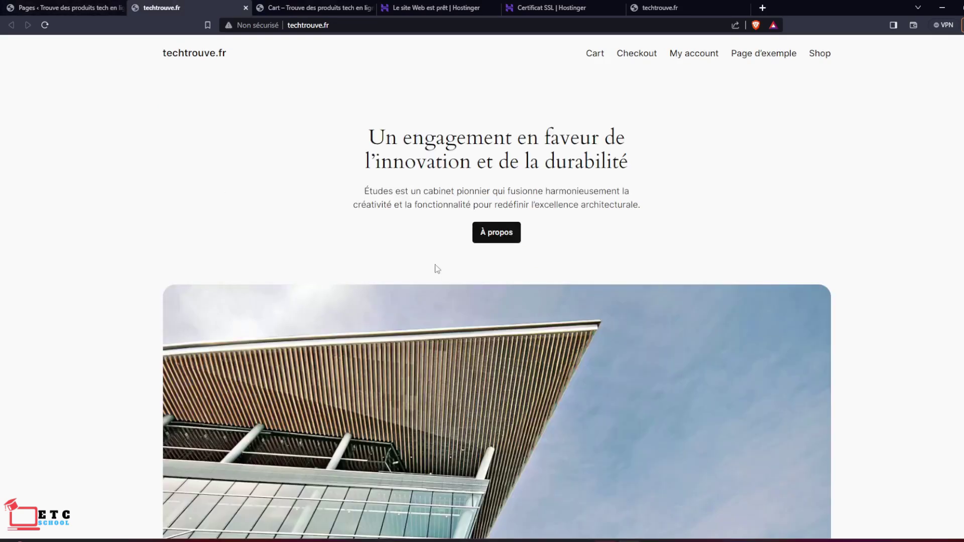
pyautogui.click(309, 6)
pyautogui.click(365, 7)
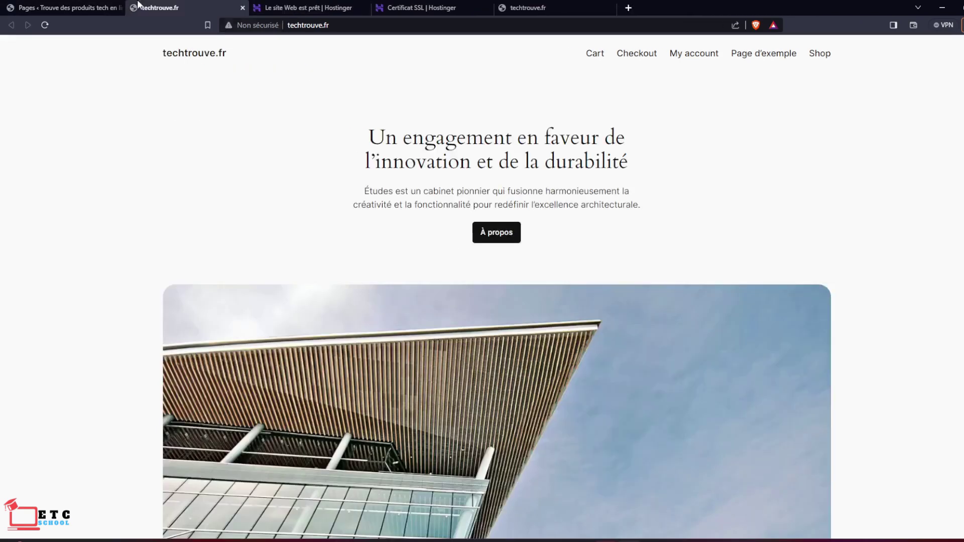
# Return to the WordPress admin and open the installed themes page.
pyautogui.click(65, 8)
pyautogui.moveTo(33, 325)
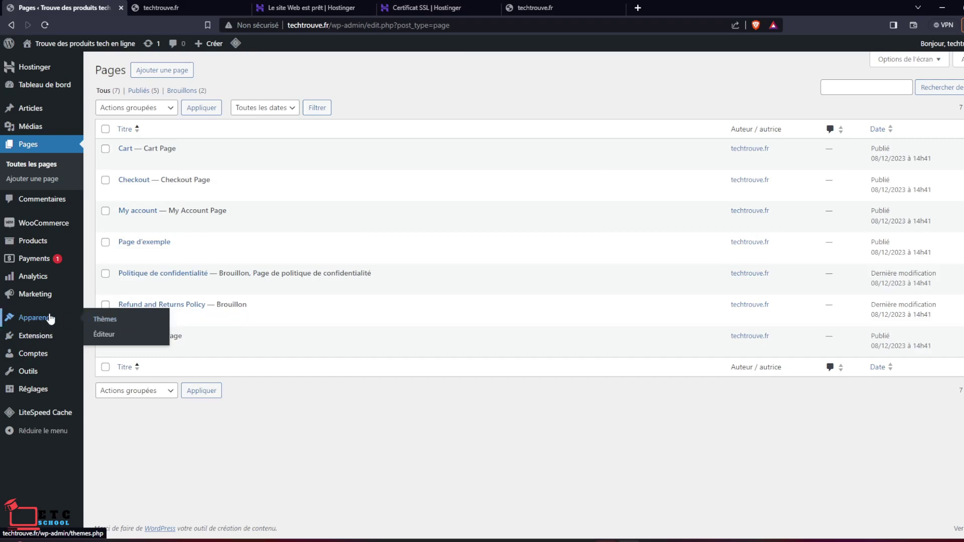
pyautogui.click(98, 319)
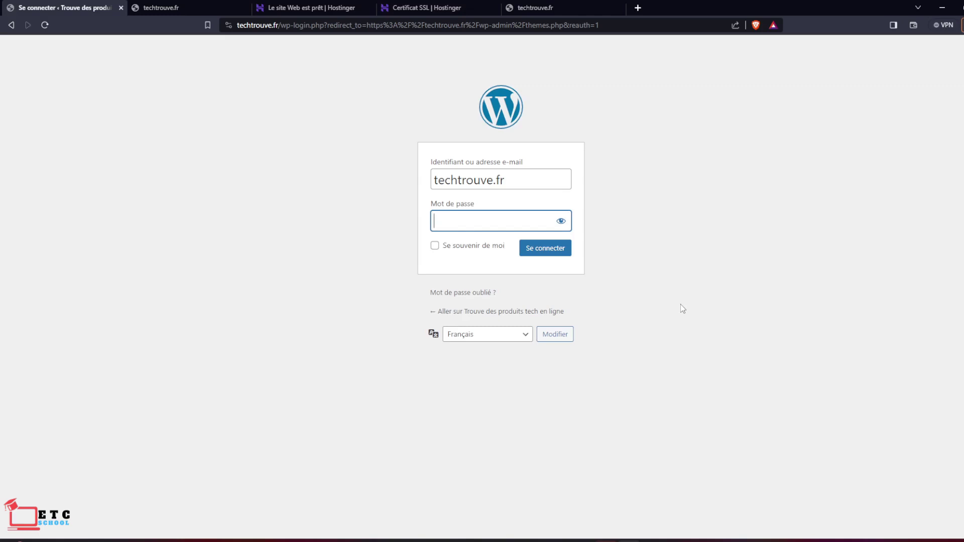
# Log back in to WordPress with the account e-mail and password, and dismiss the offer to save the password.
pyautogui.moveTo(522, 182); pyautogui.dragTo(408, 182)
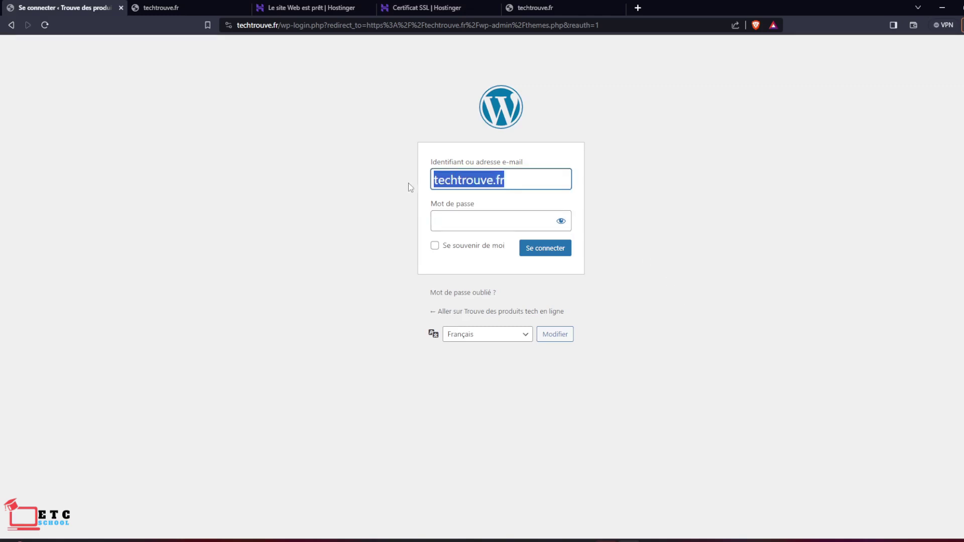
pyautogui.press('BackSpace')
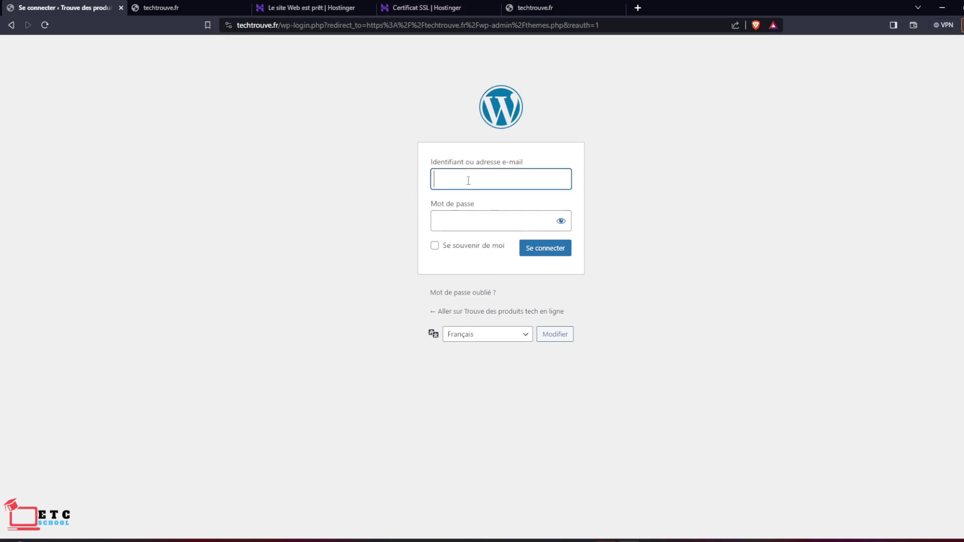
pyautogui.click(460, 221)
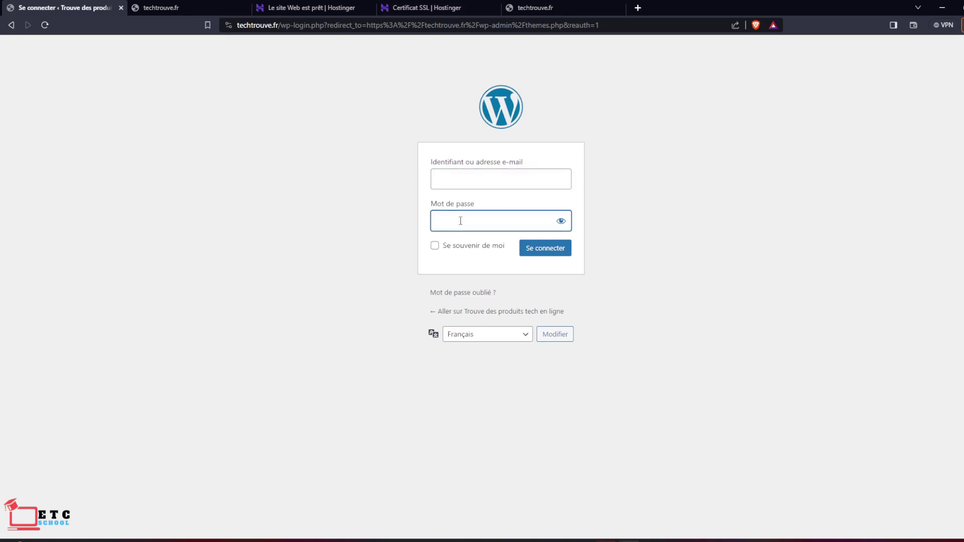
pyautogui.click(461, 177)
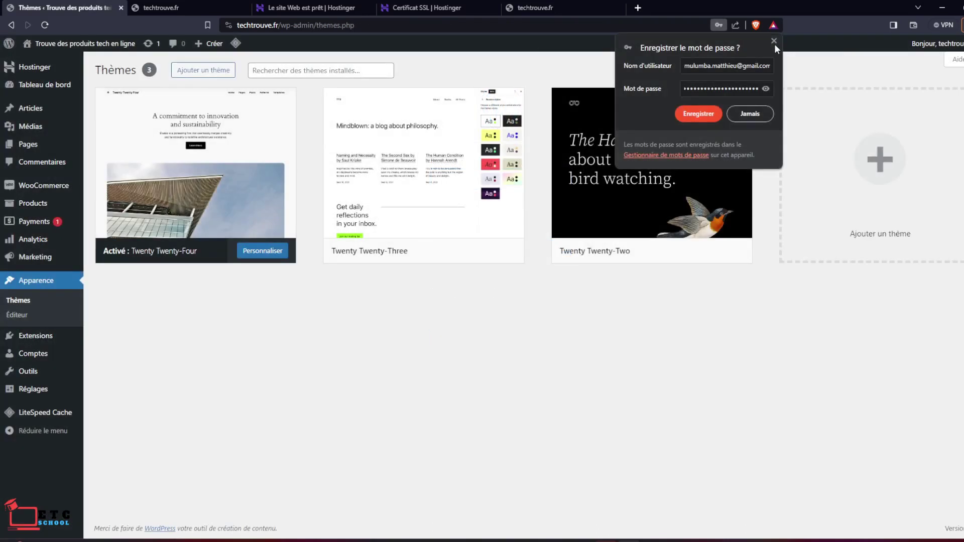
pyautogui.click(774, 42)
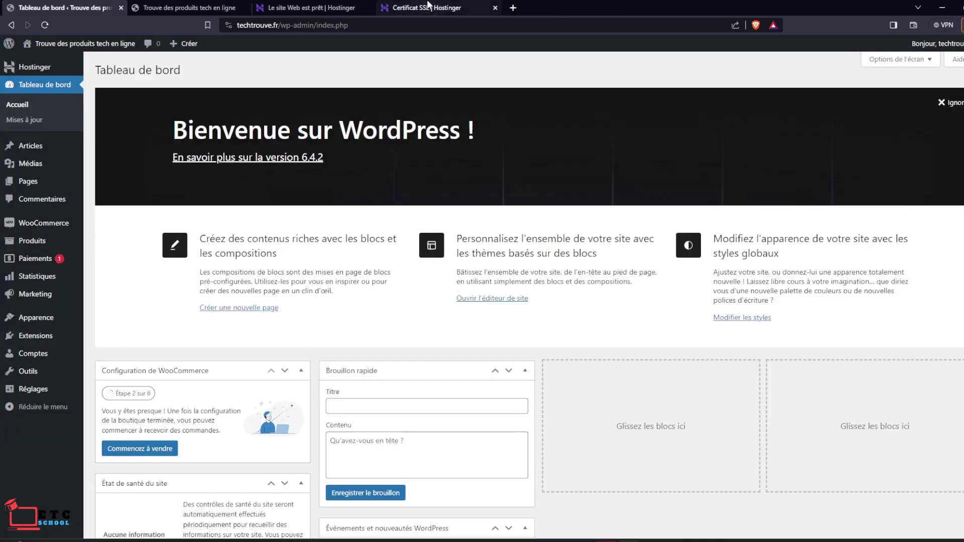
# Check the SSL certificate status in Hostinger, open the live techtrouve.fr site from the hosting dashboard, and close it.
pyautogui.click(425, 8)
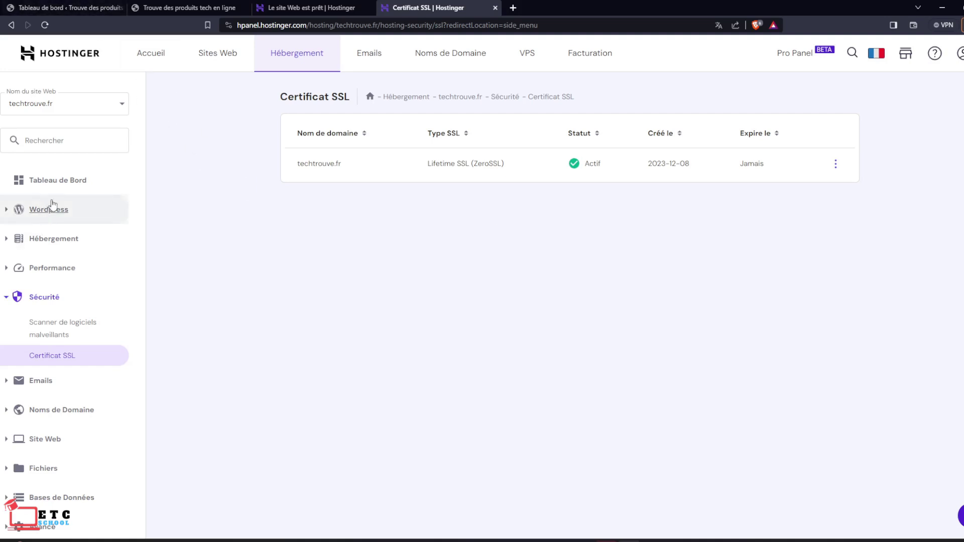
pyautogui.click(56, 180)
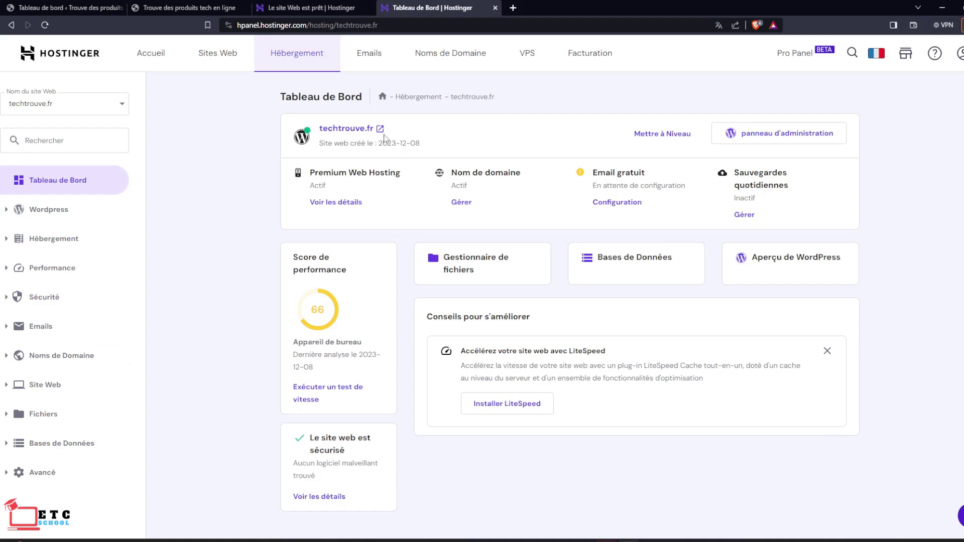
pyautogui.click(380, 129)
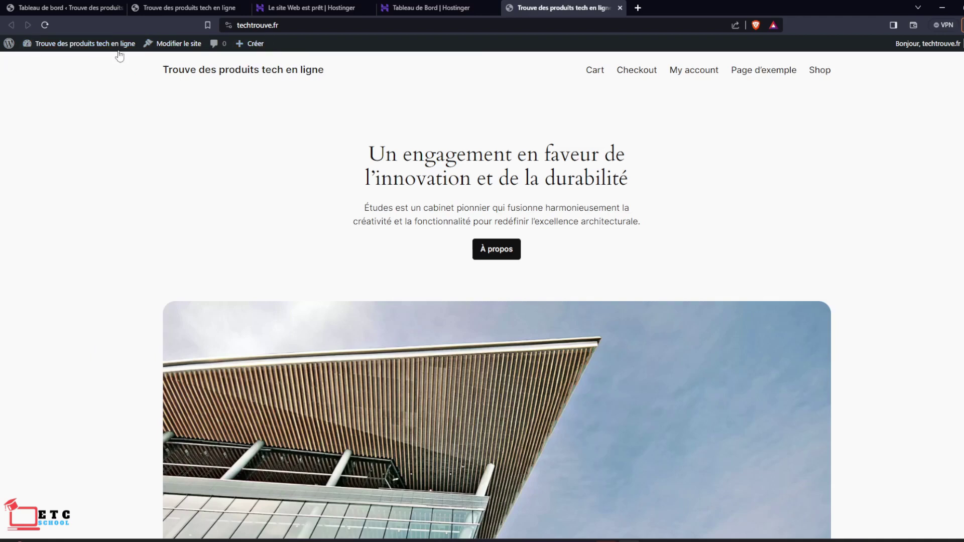
pyautogui.middleClick(562, 6)
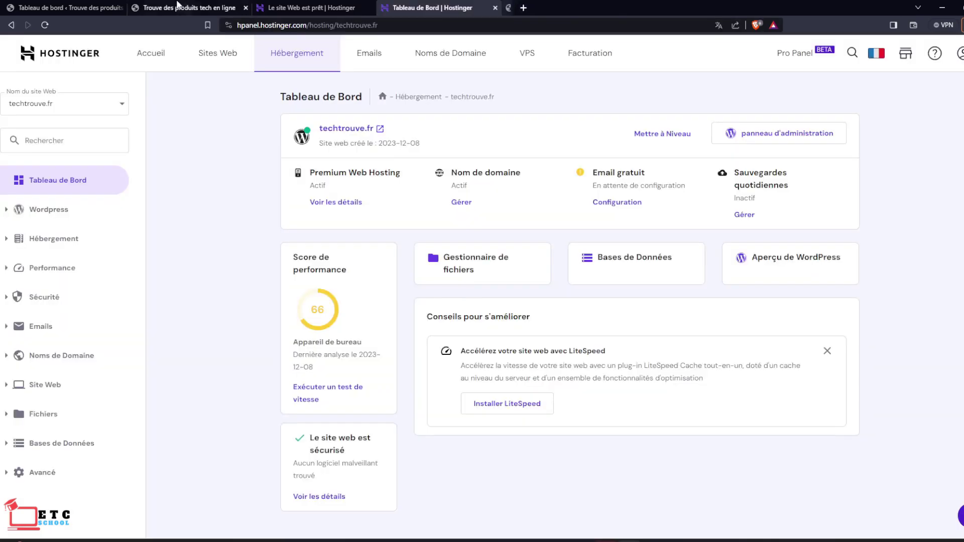
pyautogui.click(65, 8)
pyautogui.moveTo(48, 145)
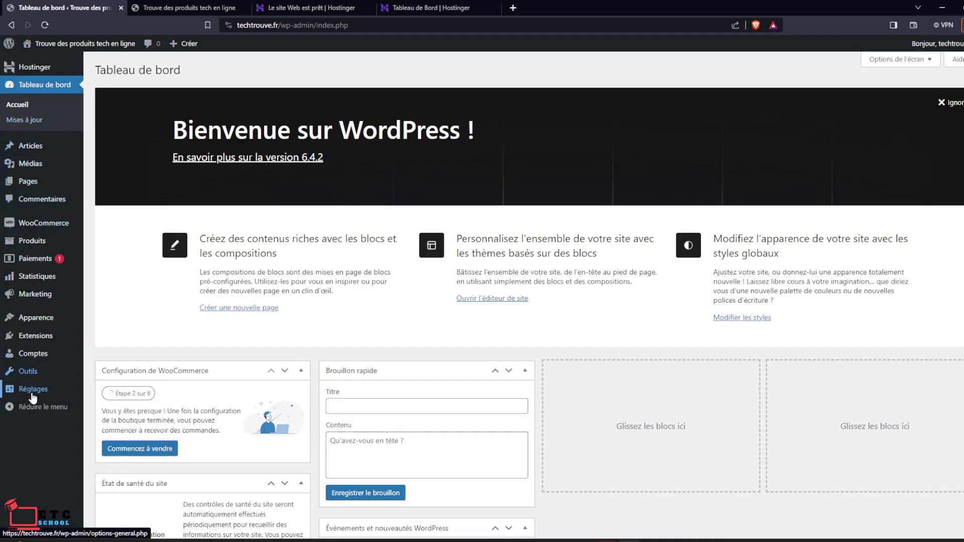
pyautogui.click(31, 394)
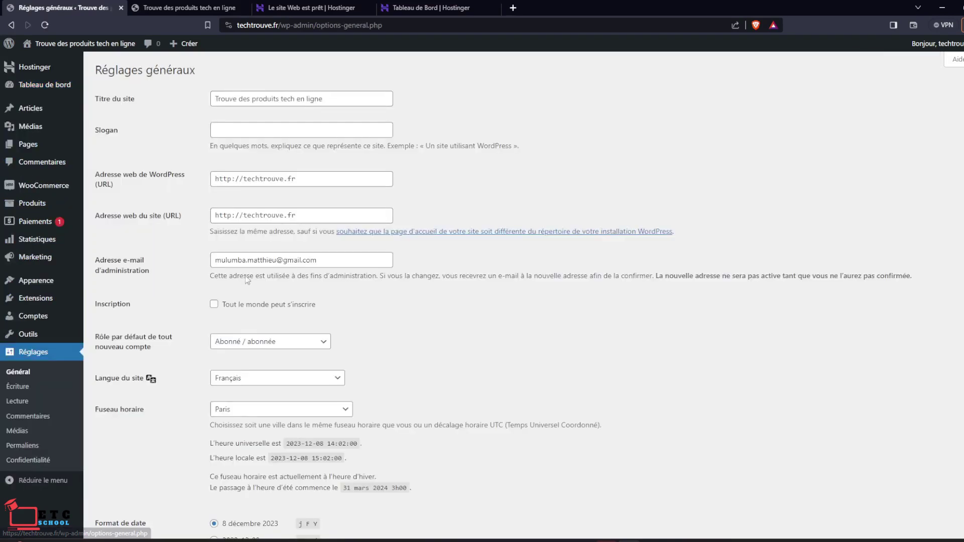
pyautogui.click(231, 179)
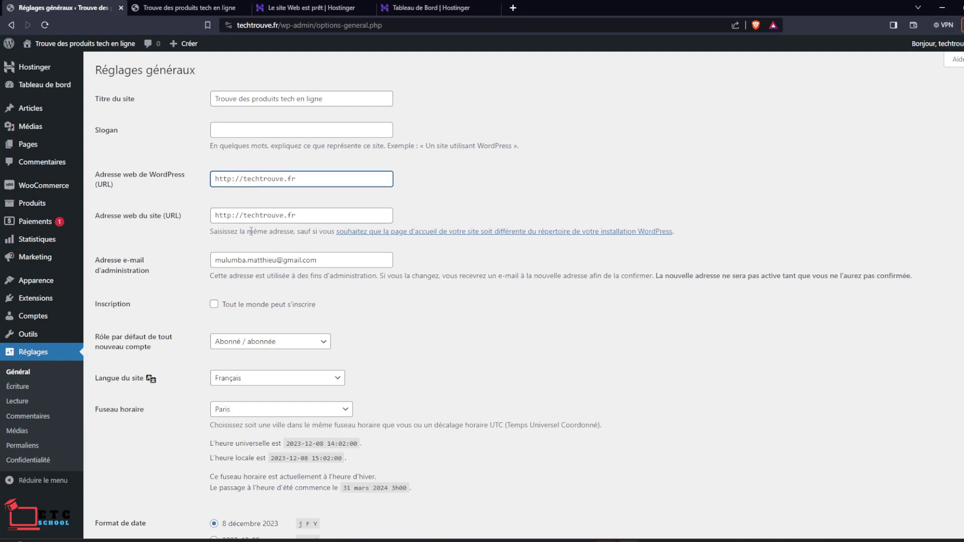
pyautogui.write('s')
pyautogui.click(231, 216)
pyautogui.write('s')
pyautogui.click(450, 192)
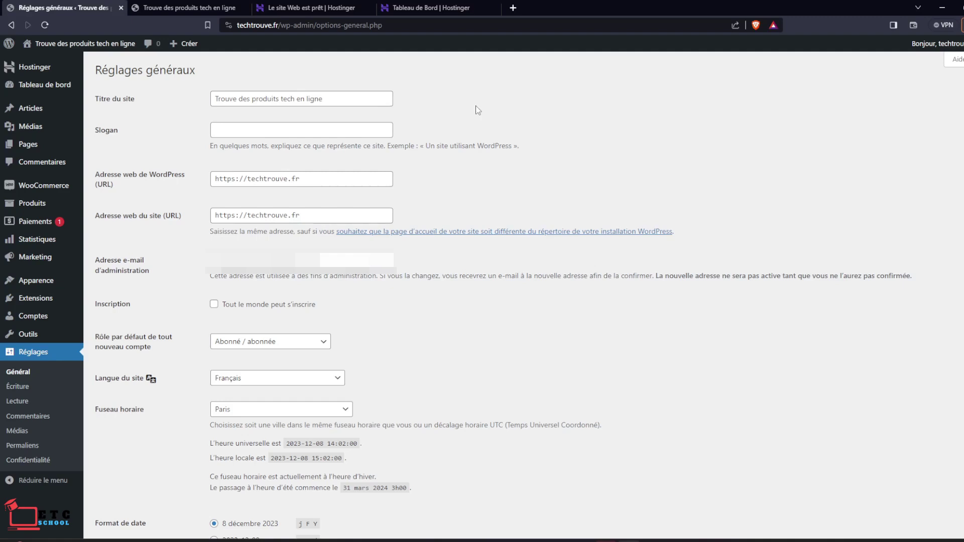
# Save the general settings and look over the saved page.
pyautogui.scroll(-6, 476, 107)
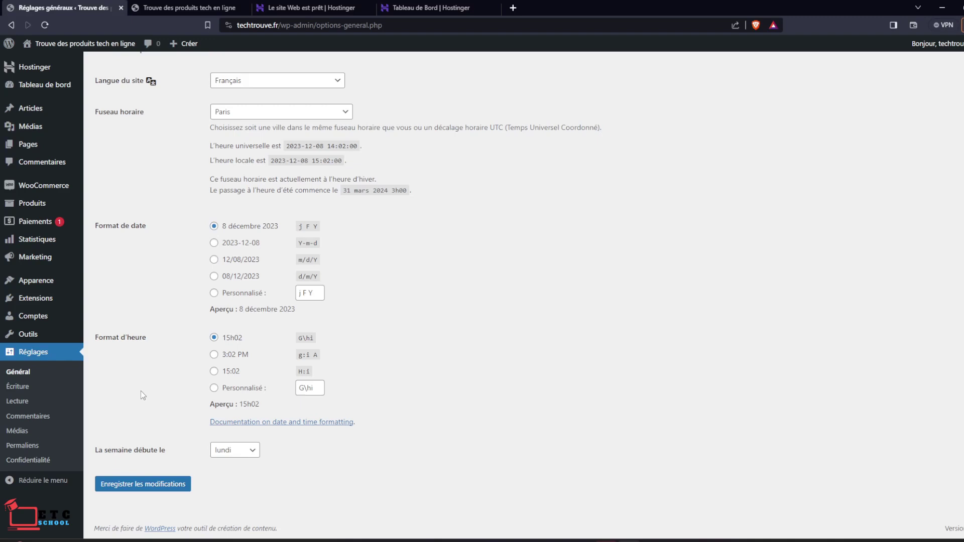
pyautogui.click(131, 485)
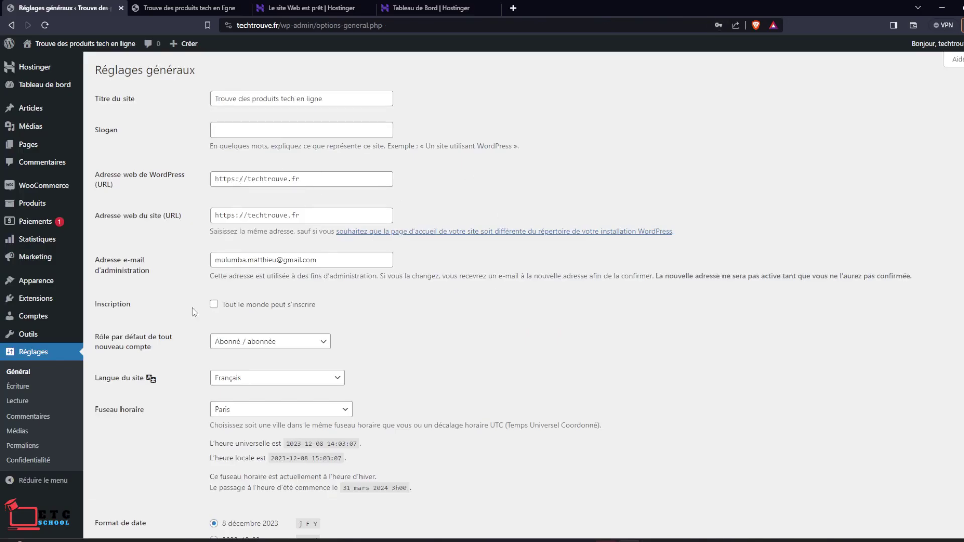
pyautogui.scroll(-4, 116, 321)
pyautogui.scroll(4, 117, 322)
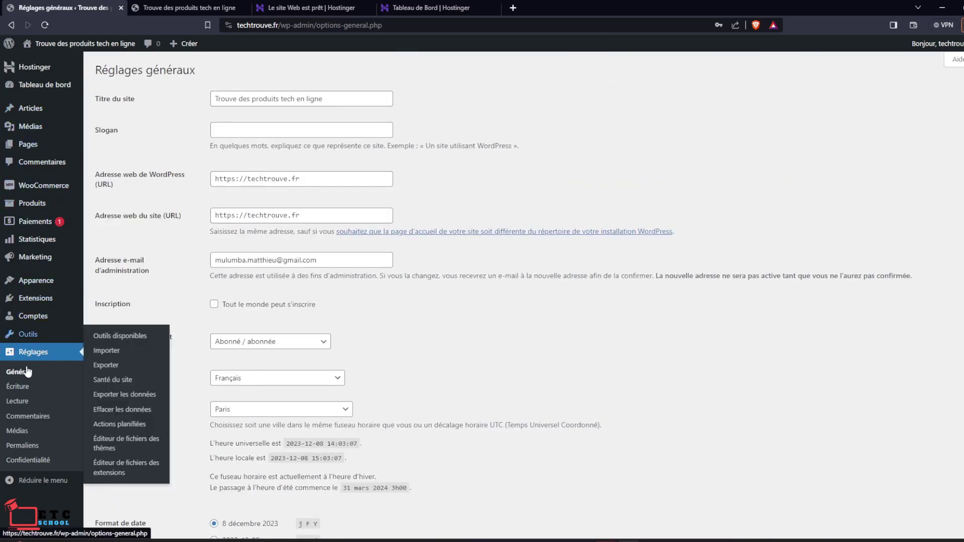
# Set the permalink structure to Titre de la publication and save the permalink settings.
pyautogui.click(27, 448)
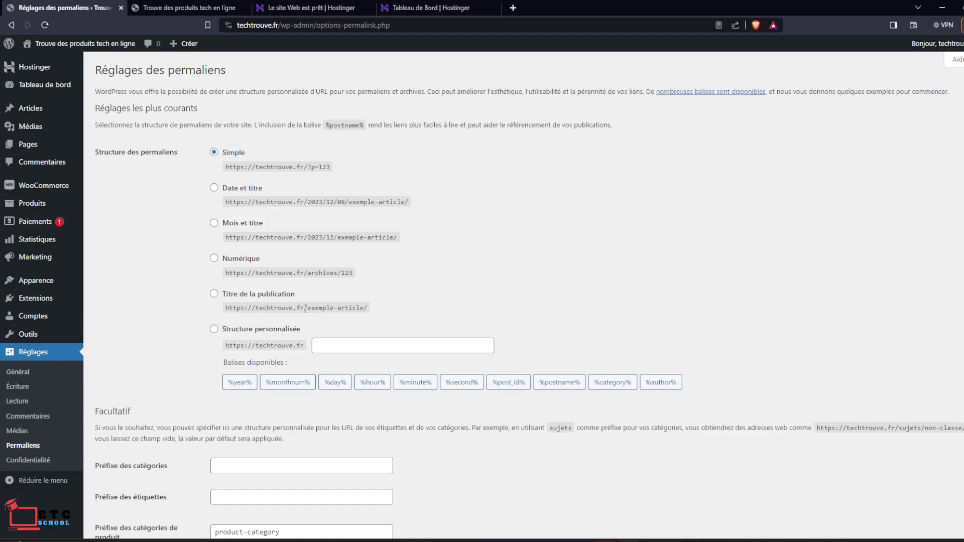
pyautogui.moveTo(308, 307); pyautogui.dragTo(369, 308)
pyautogui.click(324, 312)
pyautogui.click(214, 294)
pyautogui.scroll(-6, 166, 351)
pyautogui.click(152, 486)
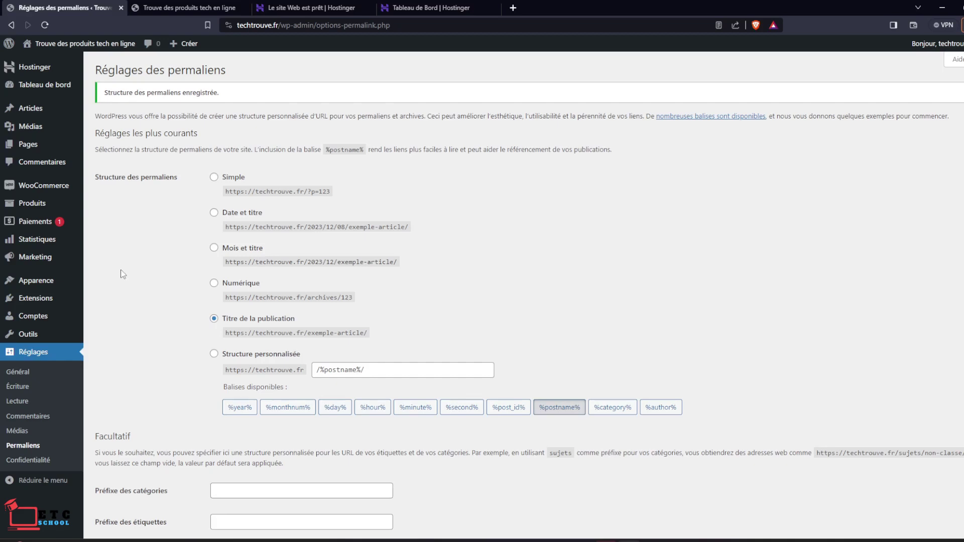
# Open the page for adding themes and filter the catalogue by the E-Commerce theme category.
pyautogui.moveTo(50, 281)
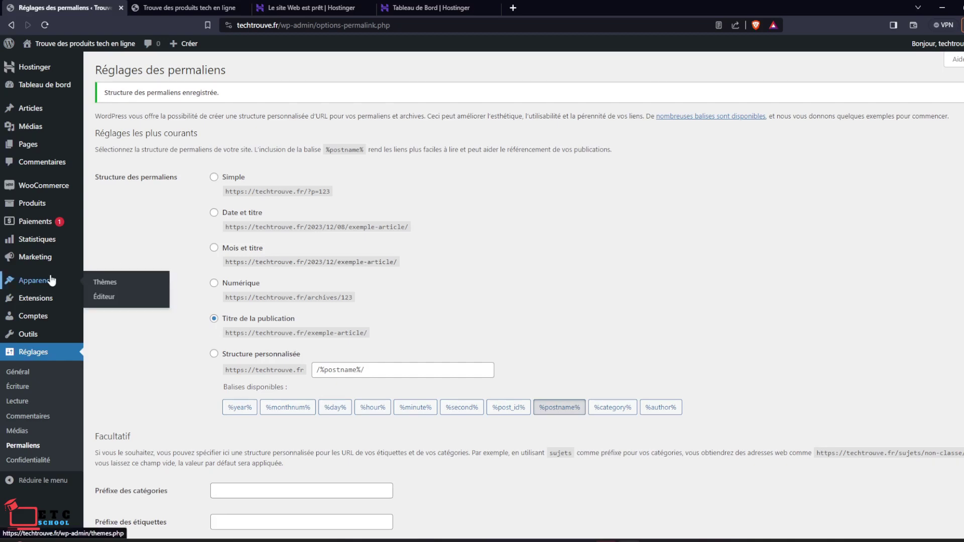
pyautogui.click(113, 282)
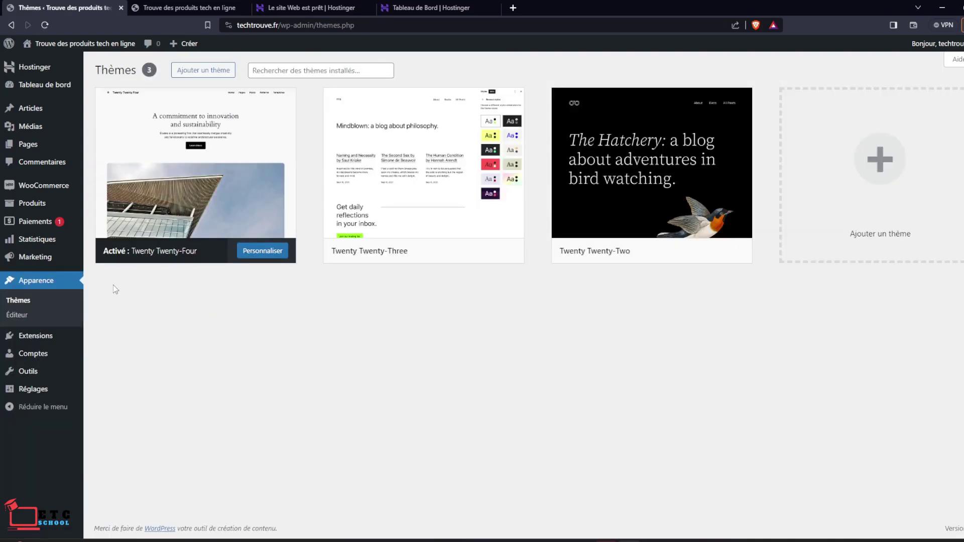
pyautogui.click(206, 72)
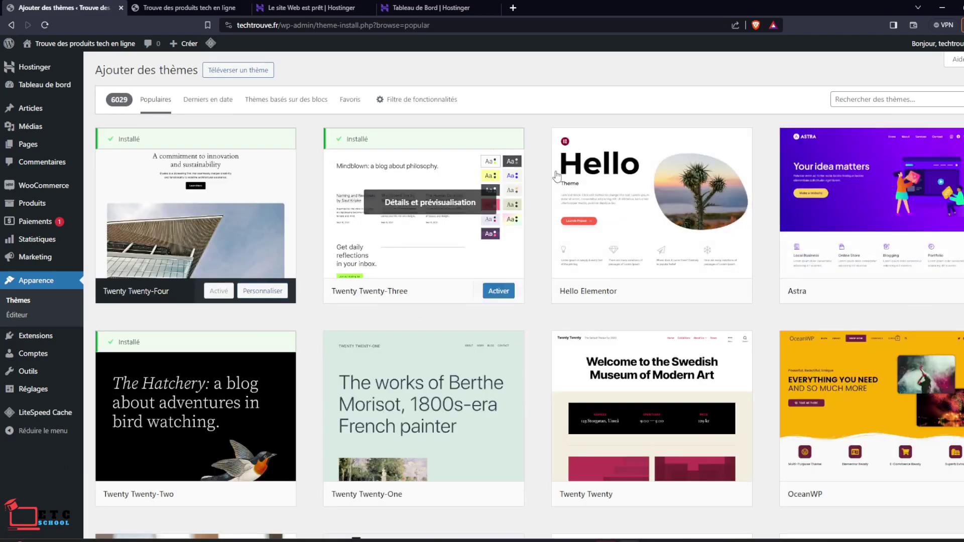
pyautogui.click(425, 100)
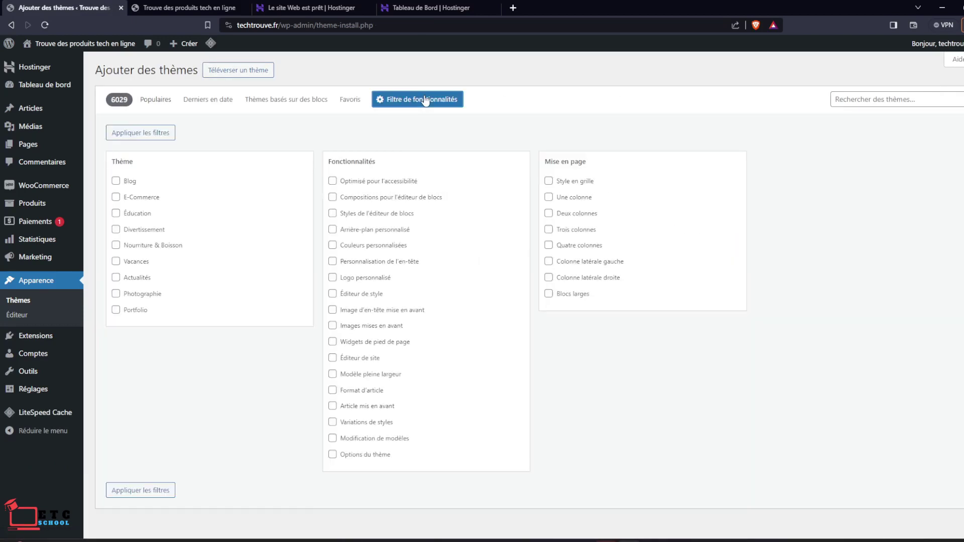
pyautogui.click(116, 198)
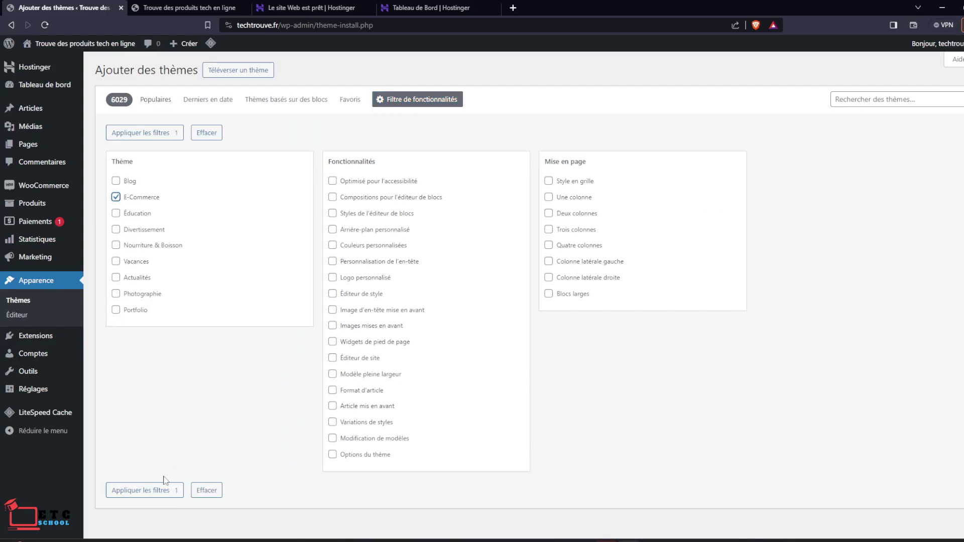
pyautogui.click(144, 491)
# Browse the previews of the E-Commerce themes in the filtered catalogue.
pyautogui.scroll(-1, 545, 291)
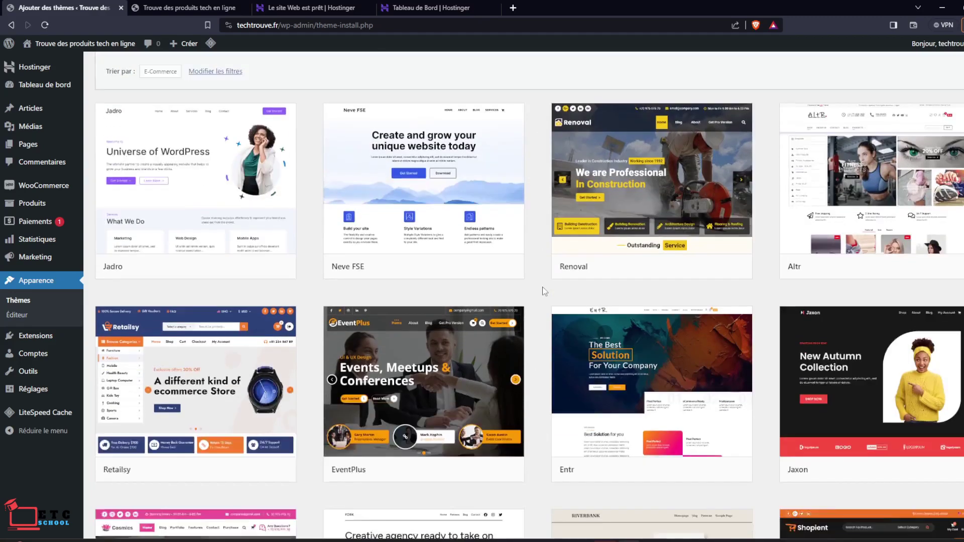
pyautogui.scroll(-2, 545, 291)
pyautogui.scroll(-4, 544, 291)
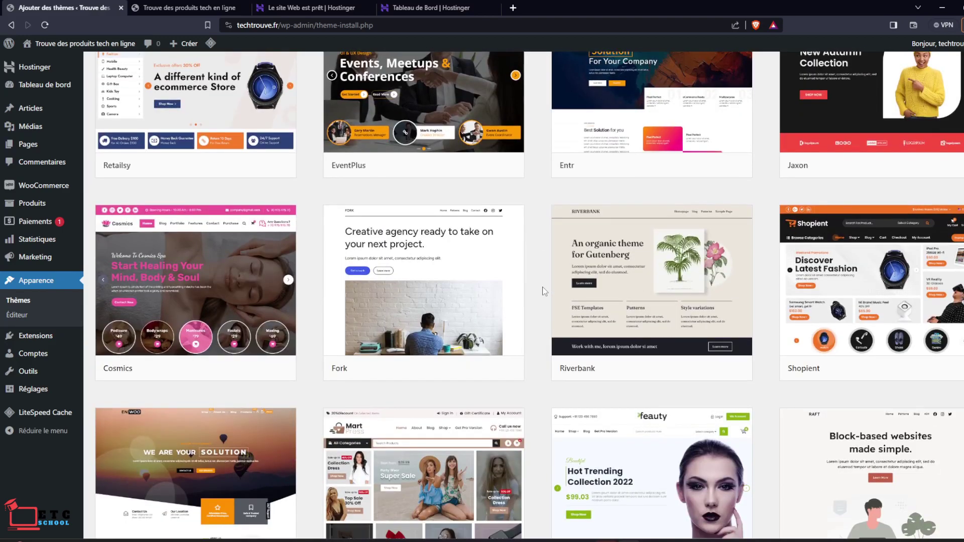
pyautogui.scroll(-13, 543, 291)
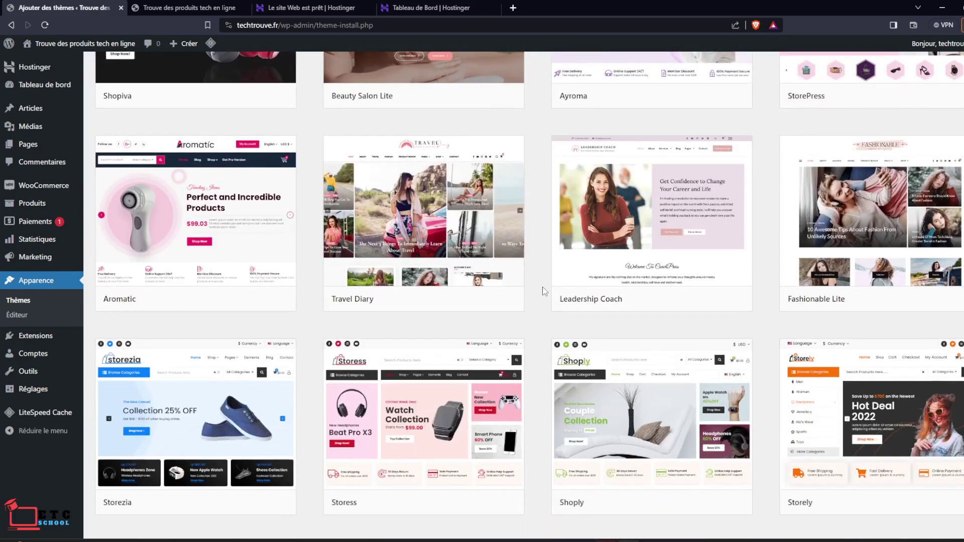
pyautogui.scroll(-5, 544, 291)
pyautogui.scroll(18, 544, 292)
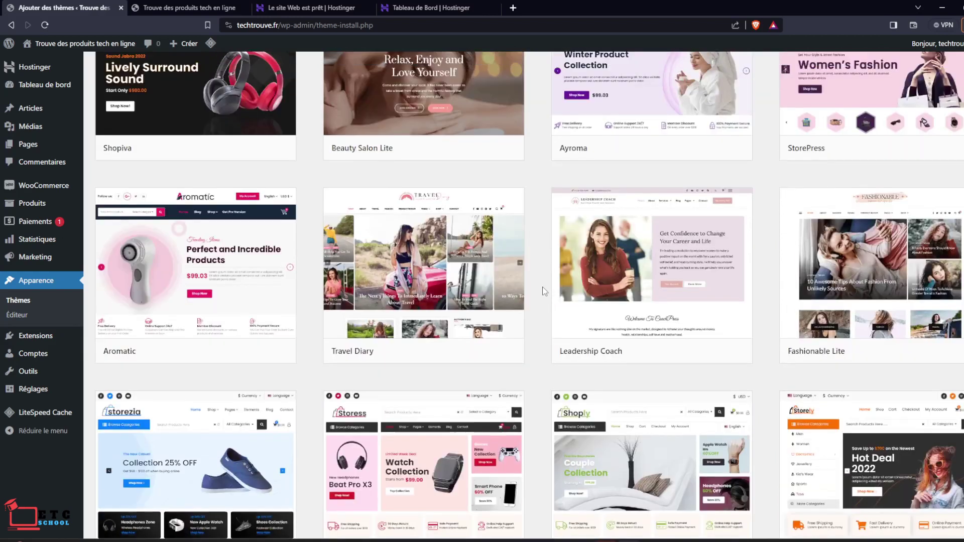
pyautogui.scroll(6, 545, 291)
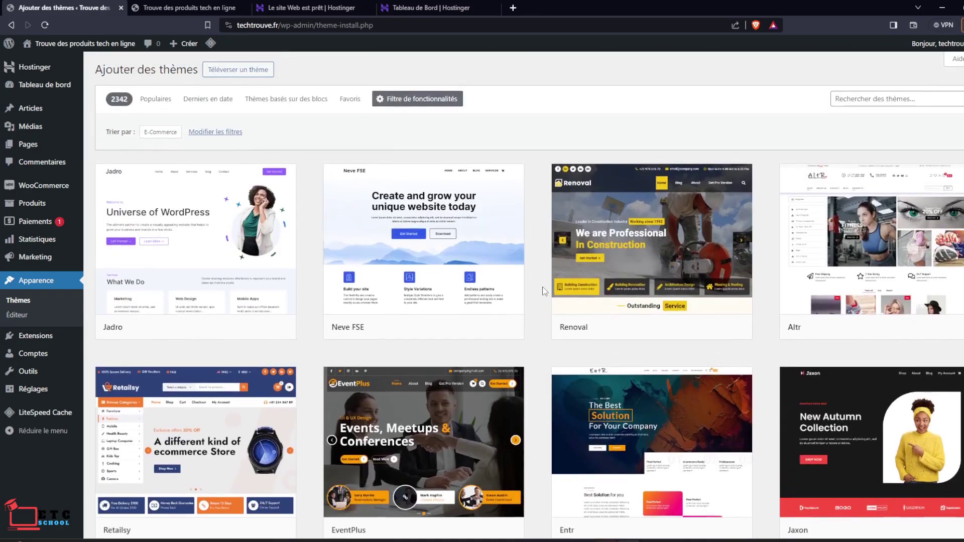
# Search the theme catalogue for phlox, then install and activate the Phlox theme.
pyautogui.click(864, 99)
pyautogui.write('phlox')
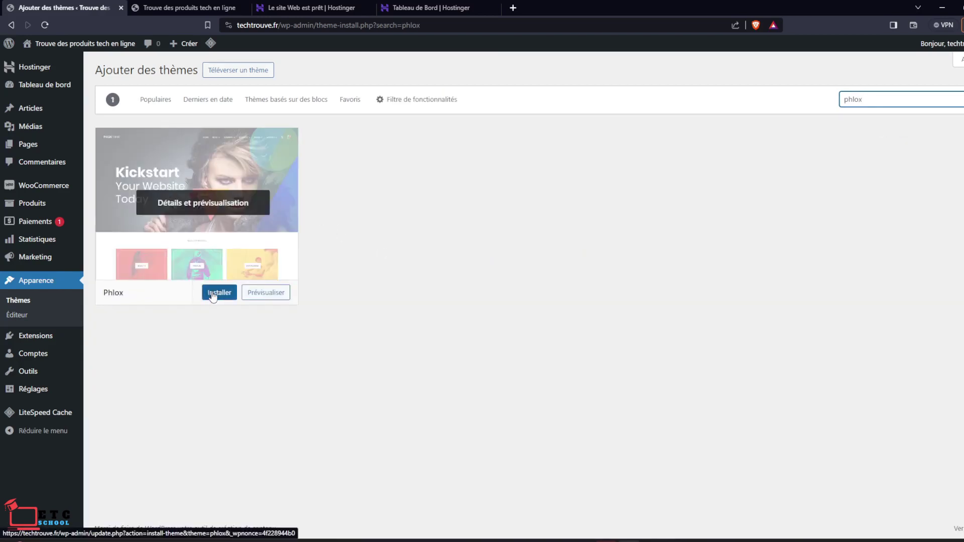
pyautogui.click(213, 296)
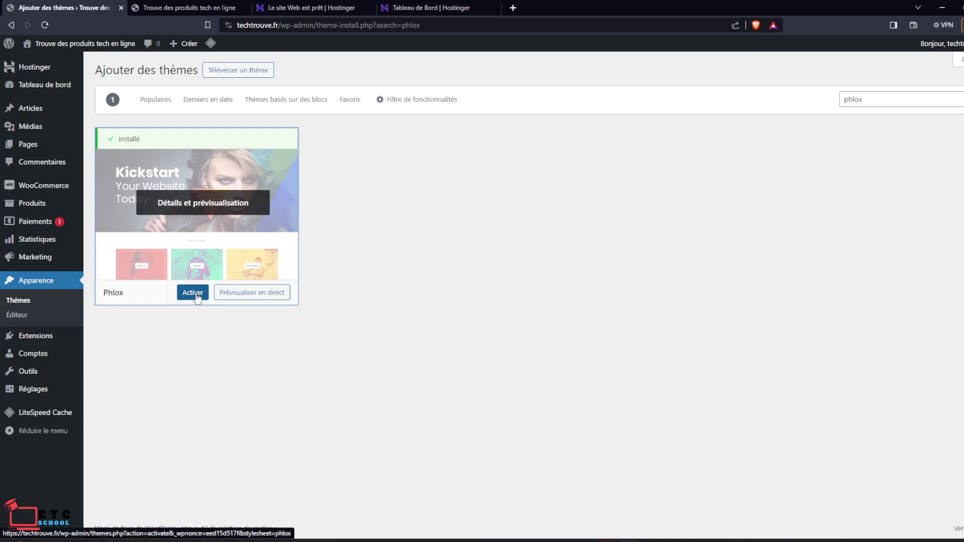
pyautogui.click(196, 296)
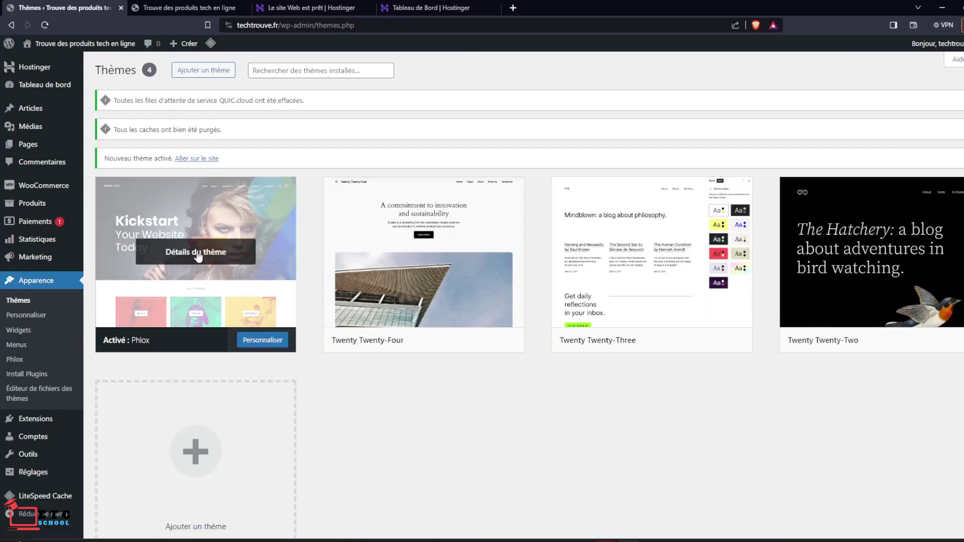
# Open the recommended plugins page from the Phlox theme details and look through the list of plugins.
pyautogui.click(198, 256)
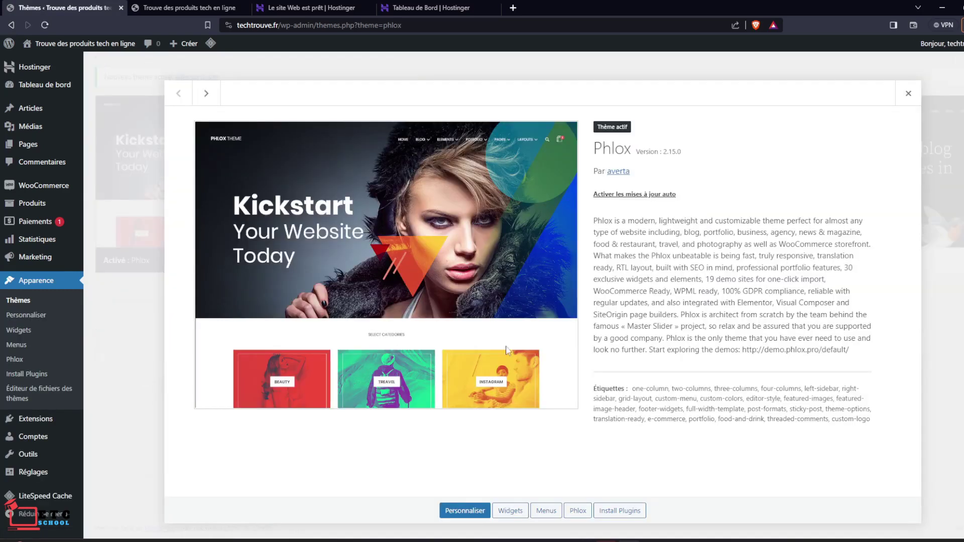
pyautogui.click(622, 512)
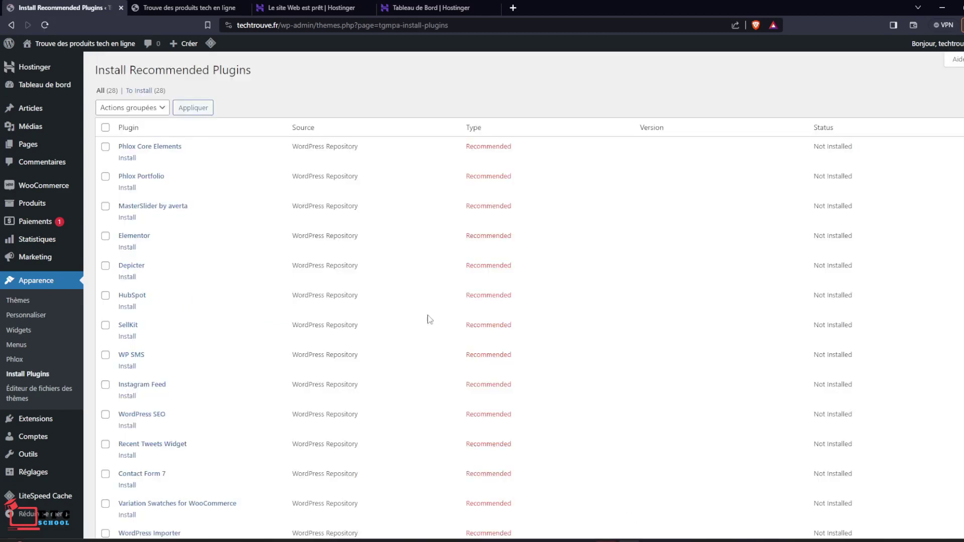
pyautogui.scroll(-8, 232, 216)
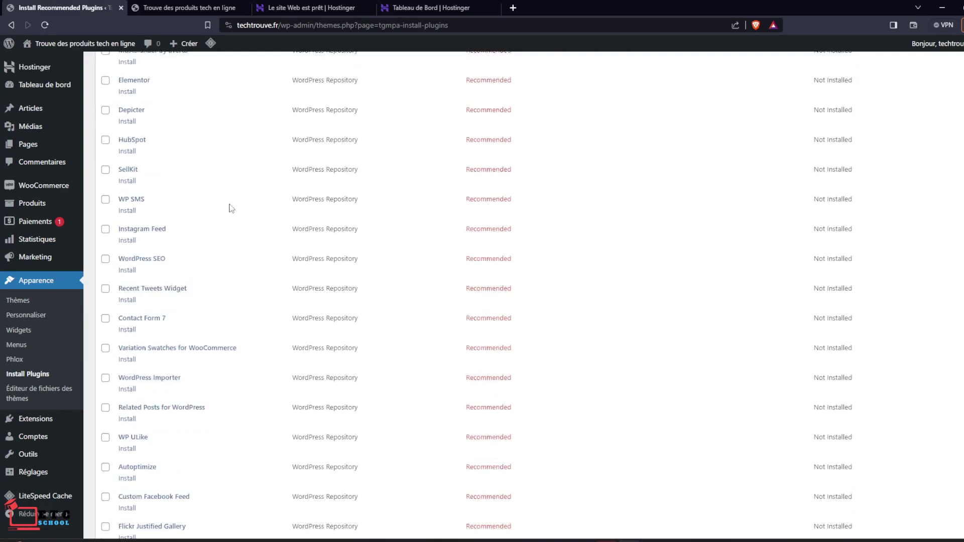
pyautogui.scroll(-1, 269, 344)
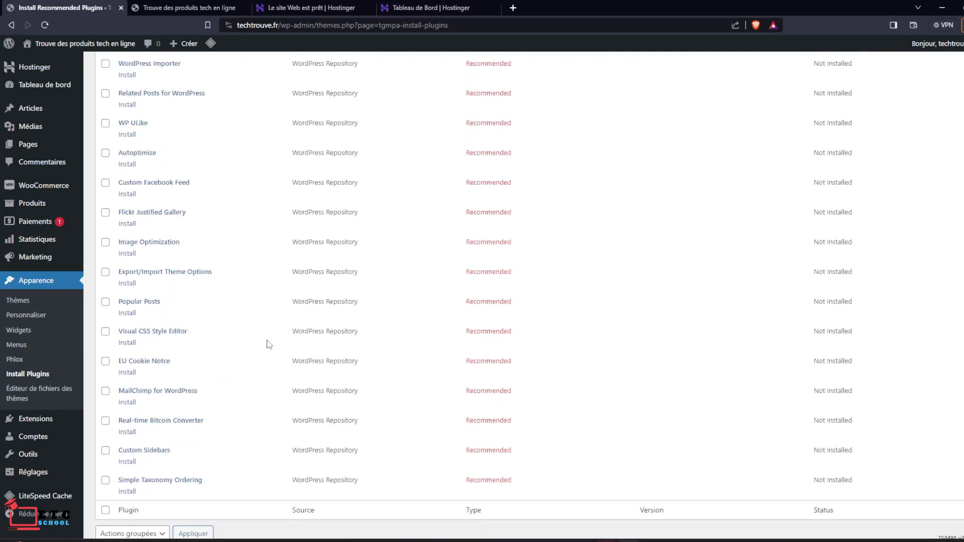
pyautogui.scroll(9, 270, 344)
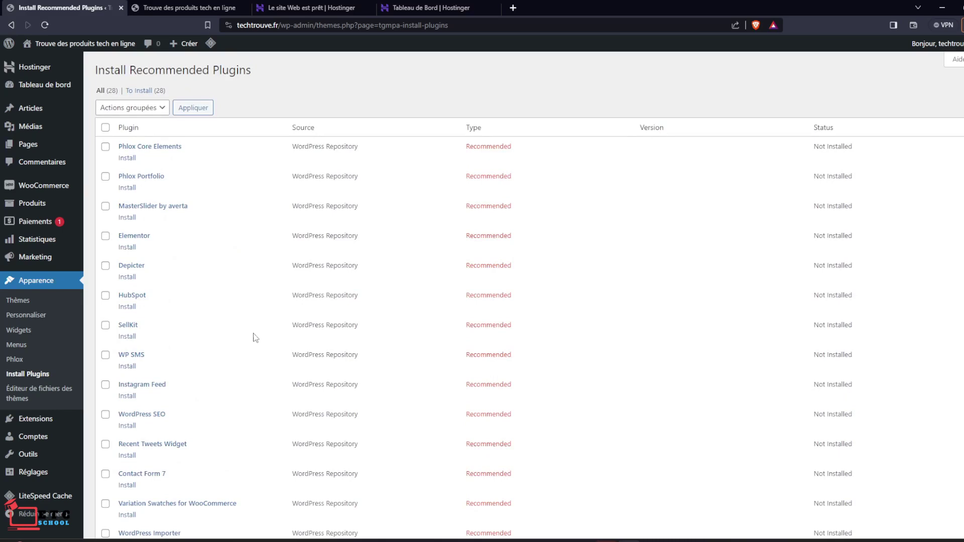
pyautogui.scroll(-2, 252, 334)
pyautogui.scroll(-1, 251, 334)
pyautogui.scroll(4, 205, 374)
# Try to install all of the recommended Phlox plugins in bulk.
pyautogui.click(106, 128)
pyautogui.click(129, 108)
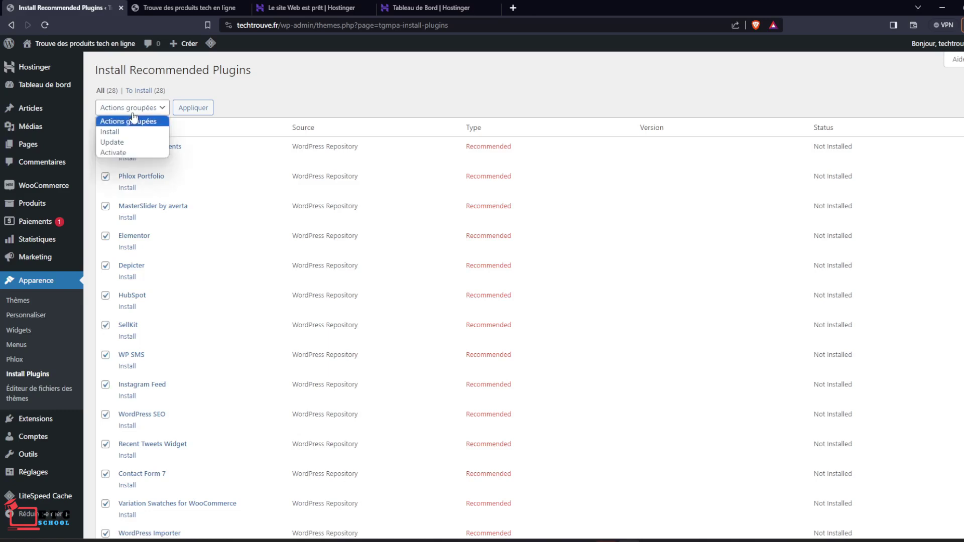
pyautogui.click(121, 133)
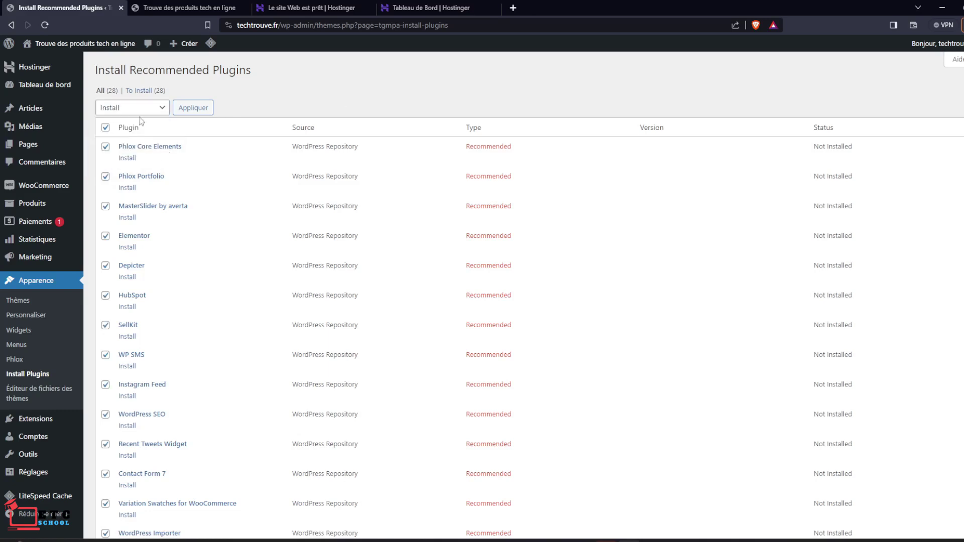
pyautogui.scroll(-7, 406, 211)
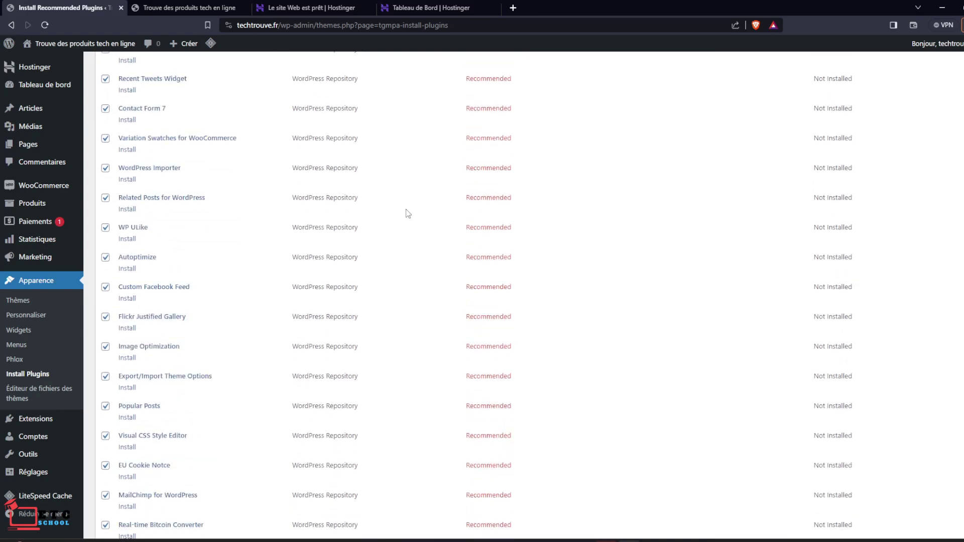
pyautogui.scroll(7, 406, 211)
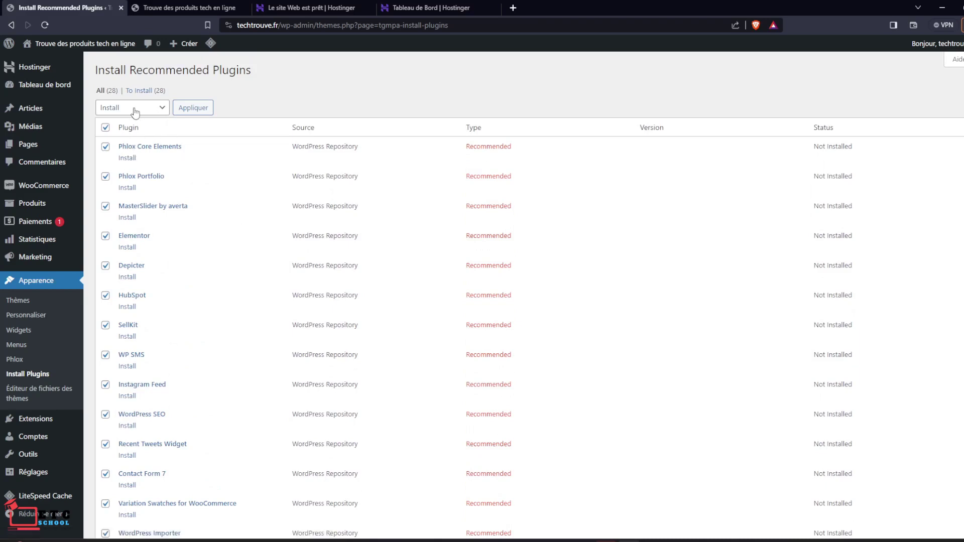
pyautogui.click(193, 109)
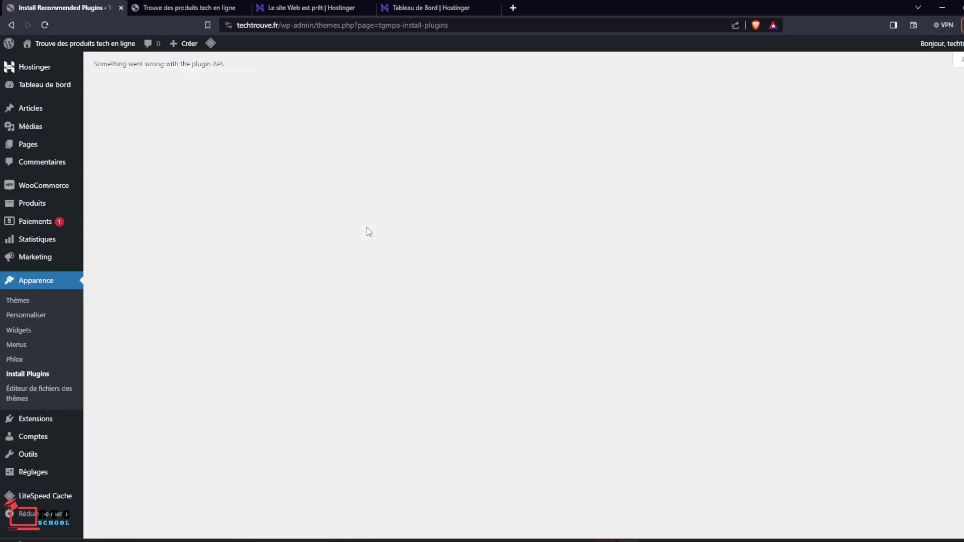
pyautogui.moveTo(95, 60); pyautogui.dragTo(229, 71)
pyautogui.click(268, 113)
# Upload the plugin archive auxin-elements.2.9.8 from the Bureau folder, then install and activate it.
pyautogui.click(41, 286)
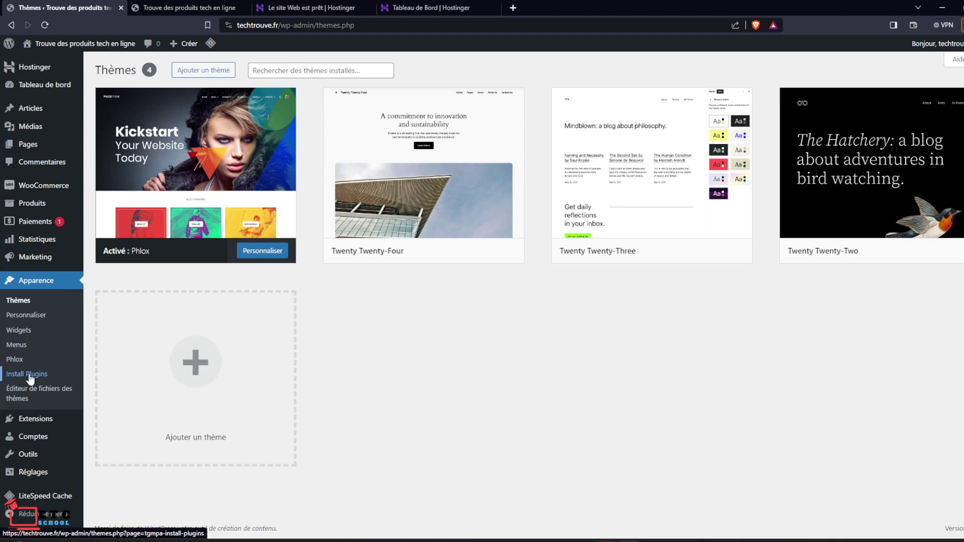
pyautogui.moveTo(26, 424)
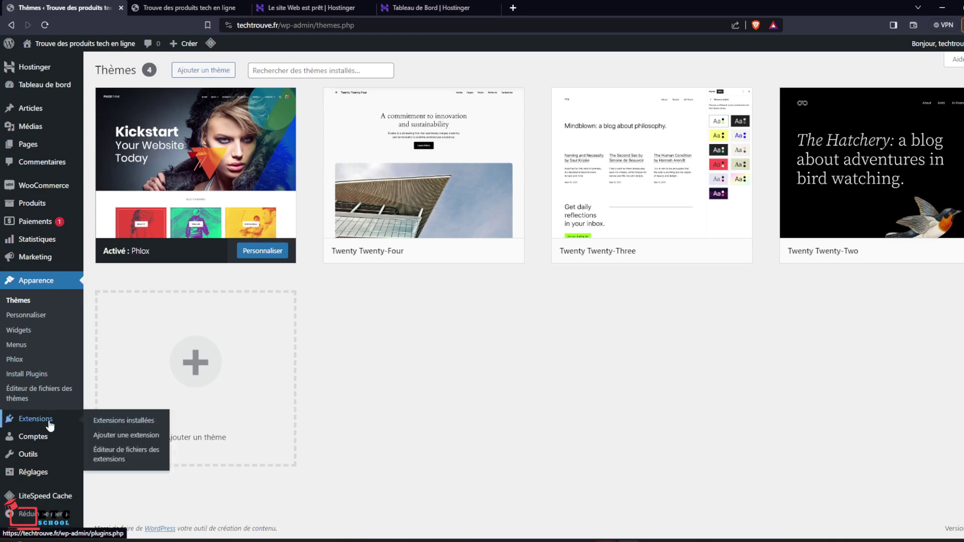
pyautogui.click(108, 443)
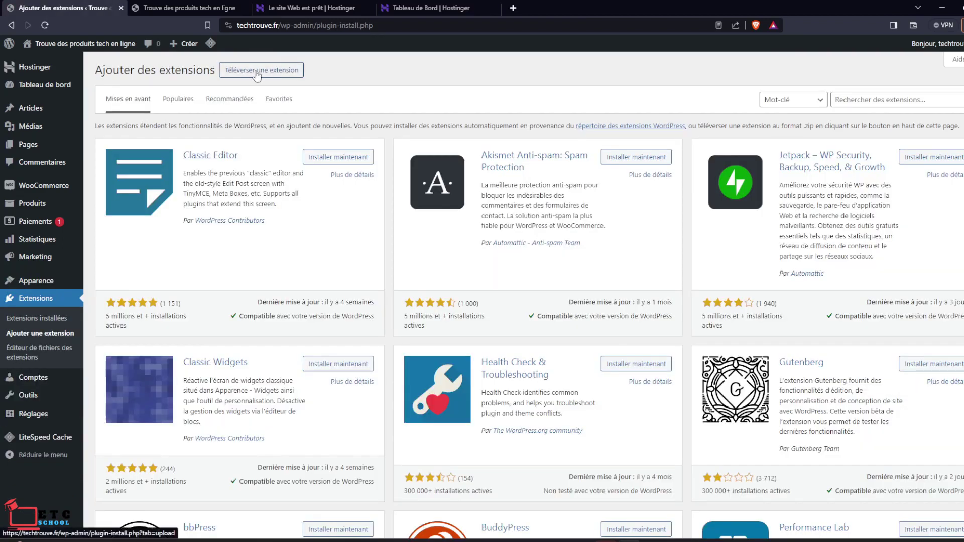
pyautogui.click(258, 73)
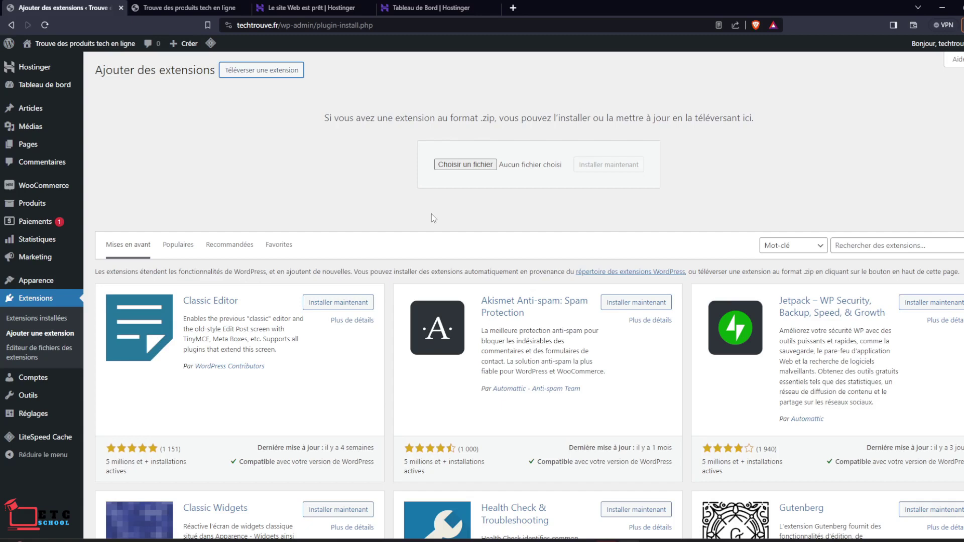
pyautogui.click(466, 165)
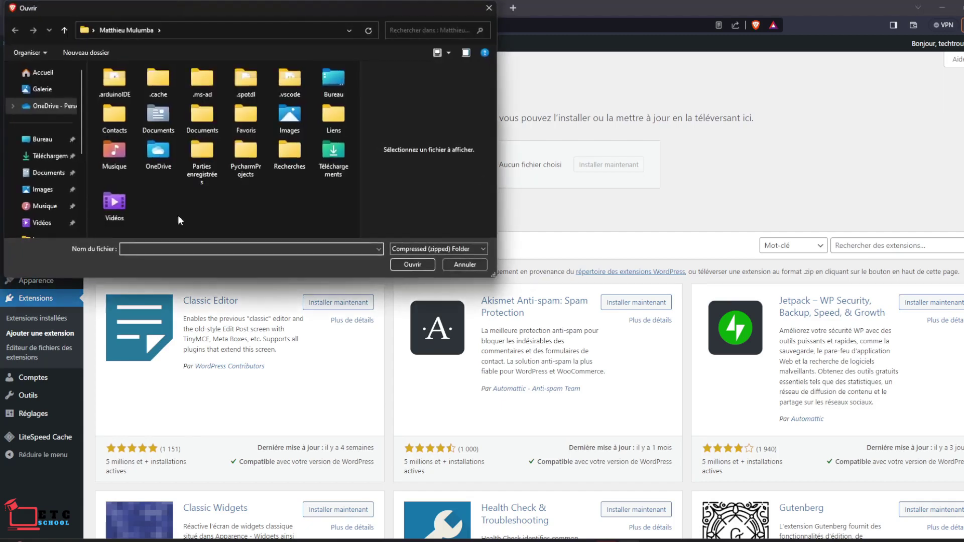
pyautogui.click(41, 140)
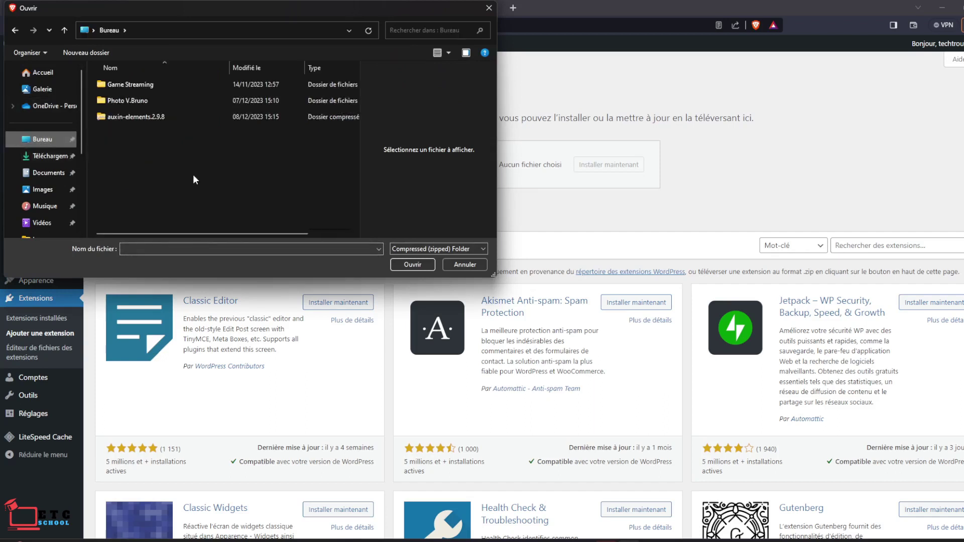
pyautogui.click(128, 117)
pyautogui.click(402, 264)
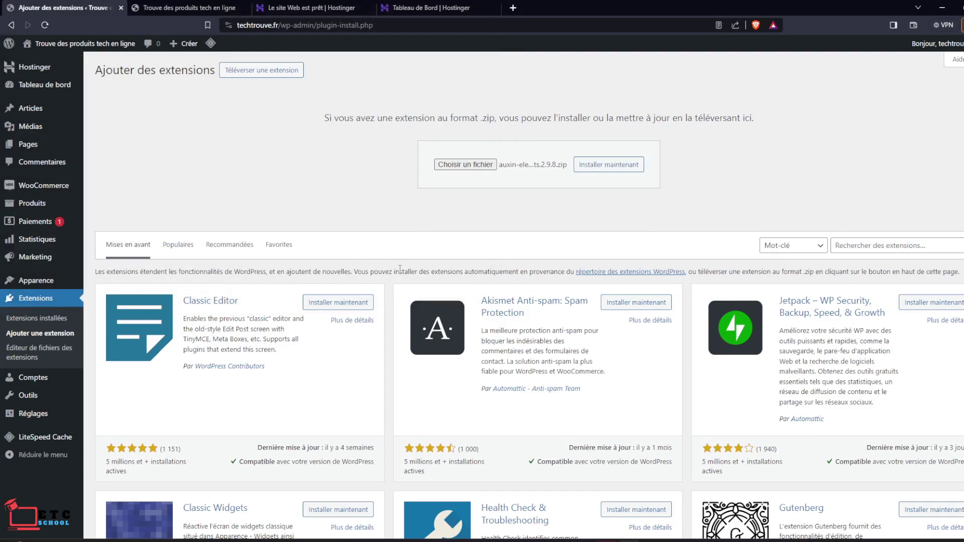
pyautogui.click(607, 166)
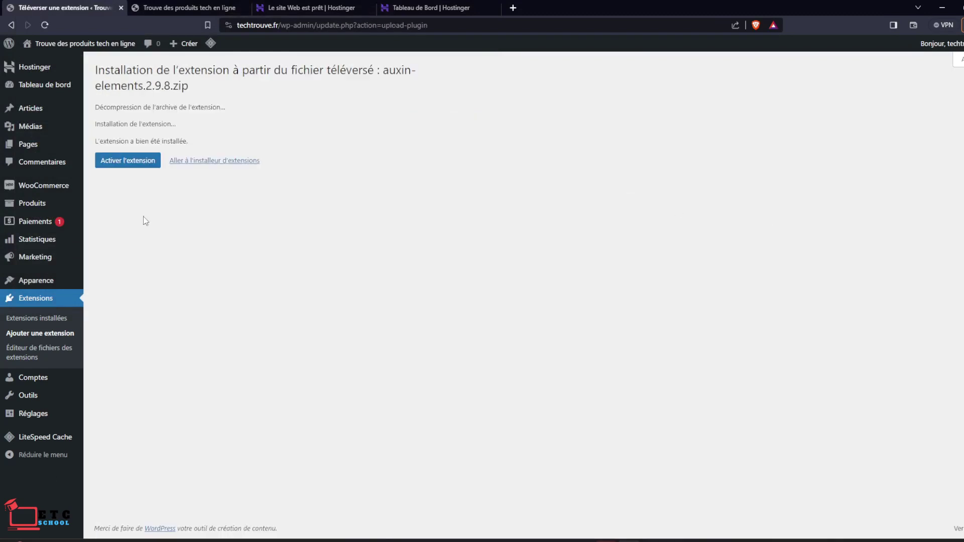
pyautogui.click(129, 166)
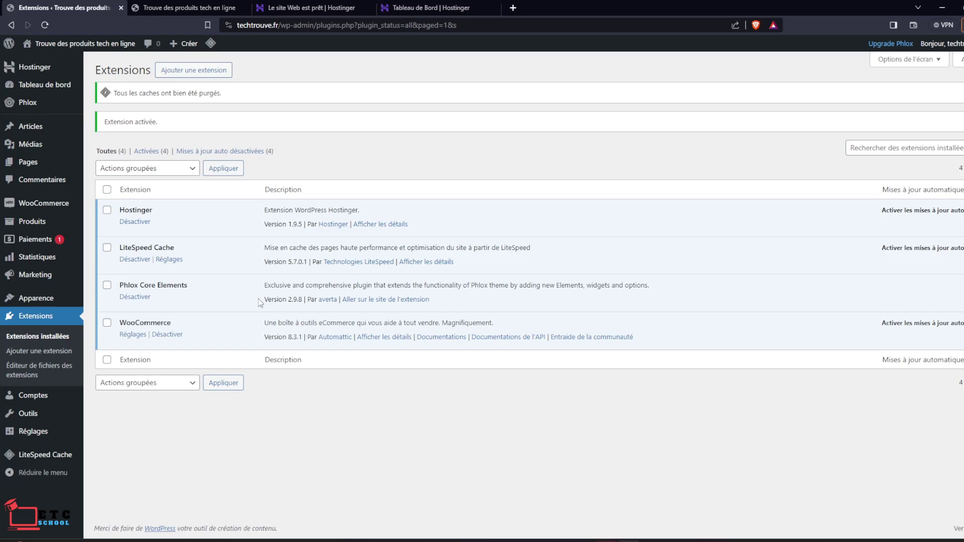
# Open the Demo Importer in the Phlox dashboard and look through the available demo templates.
pyautogui.moveTo(22, 105)
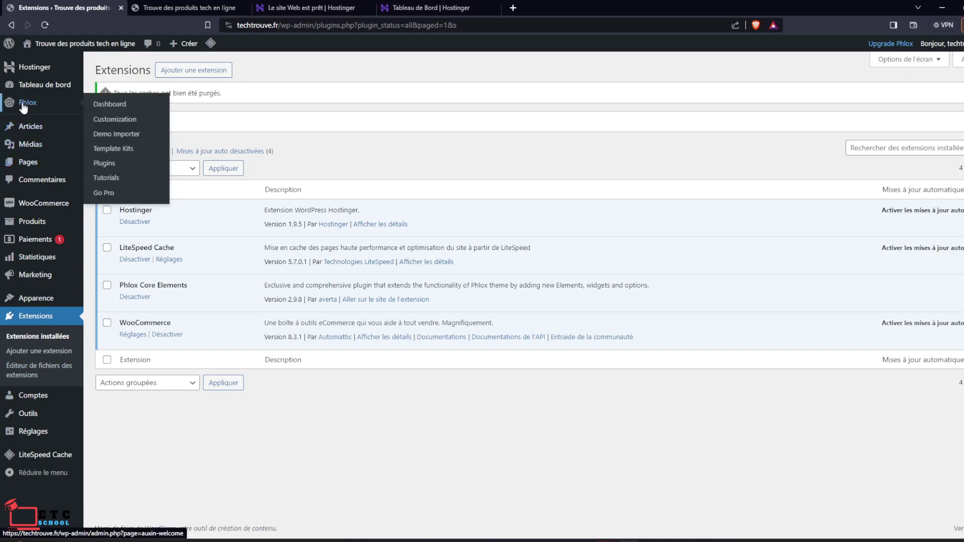
pyautogui.click(114, 104)
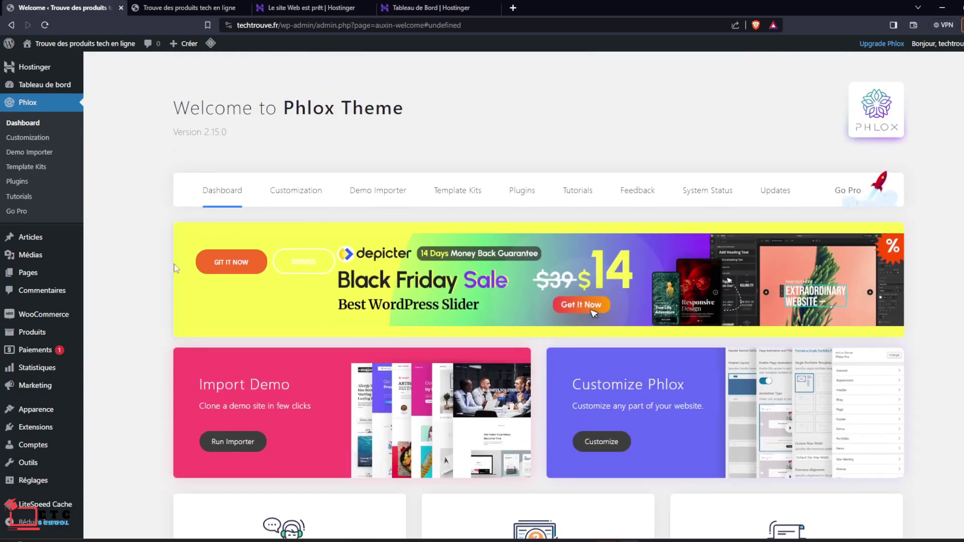
pyautogui.click(379, 195)
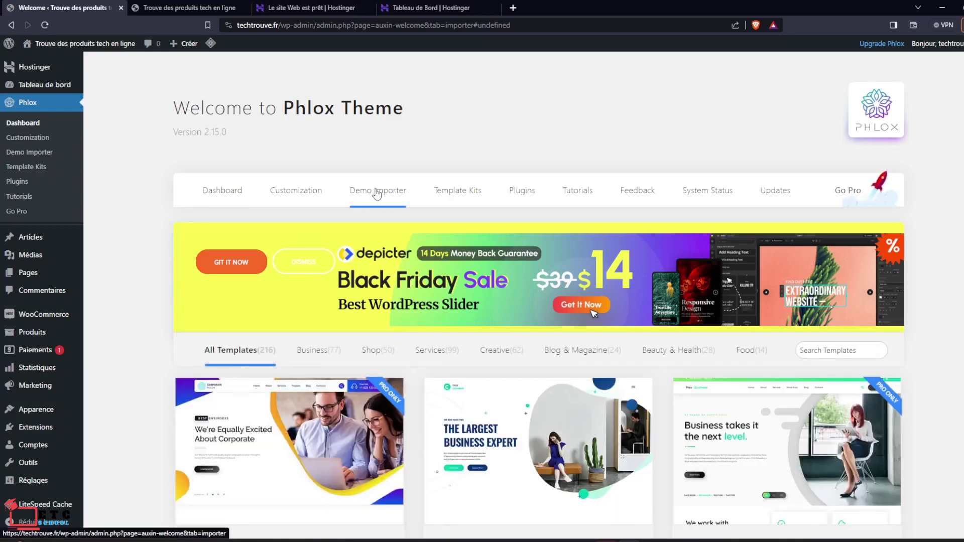
pyautogui.scroll(-2, 658, 301)
pyautogui.scroll(-13, 657, 301)
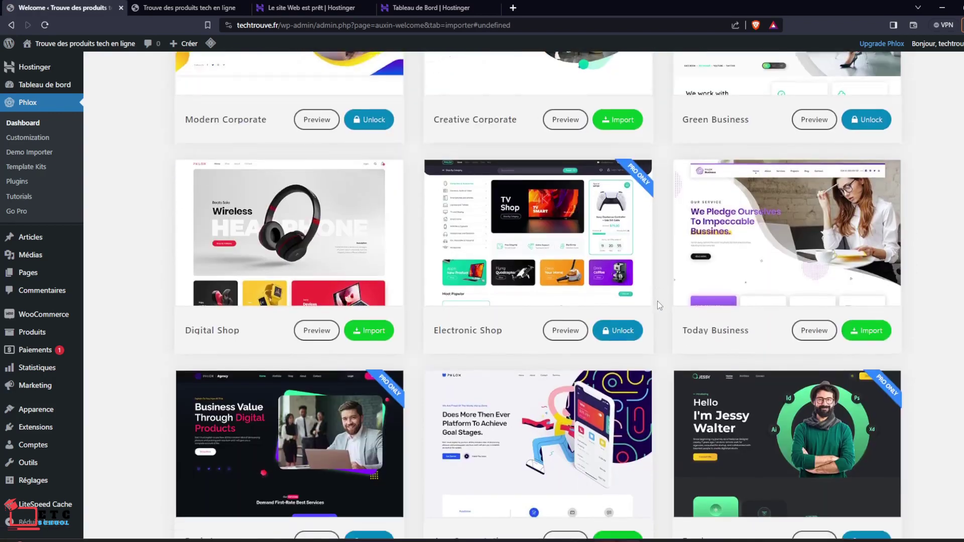
pyautogui.scroll(-12, 658, 300)
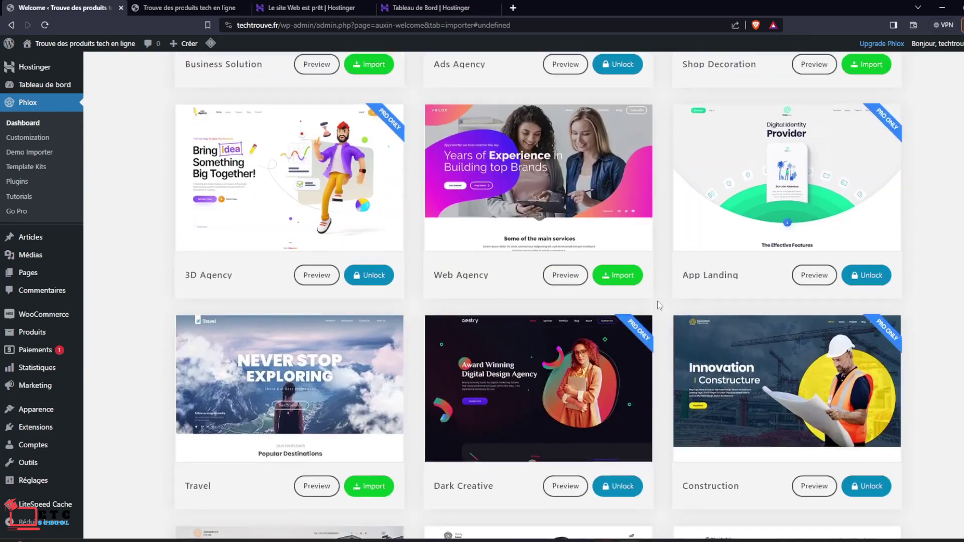
pyautogui.scroll(7, 657, 300)
pyautogui.scroll(18, 657, 300)
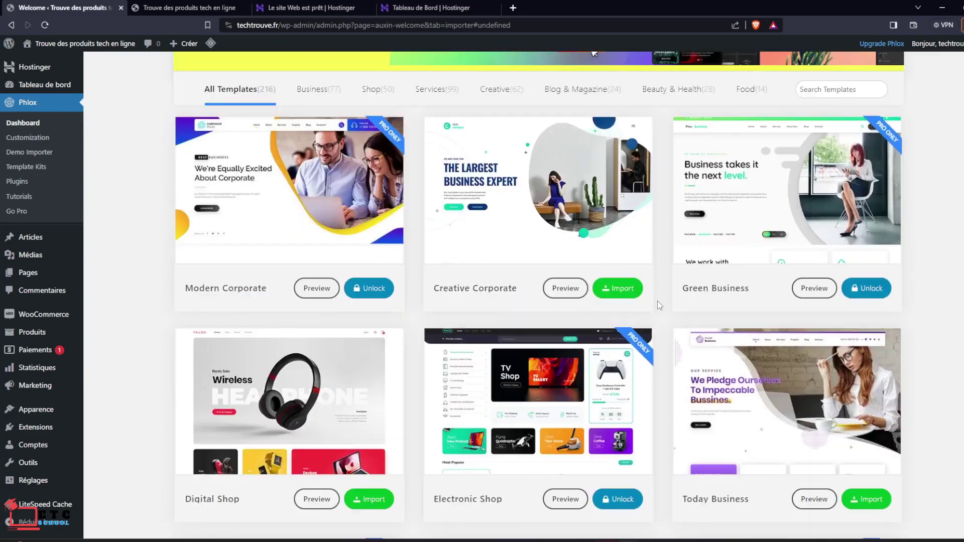
pyautogui.scroll(-5, 658, 301)
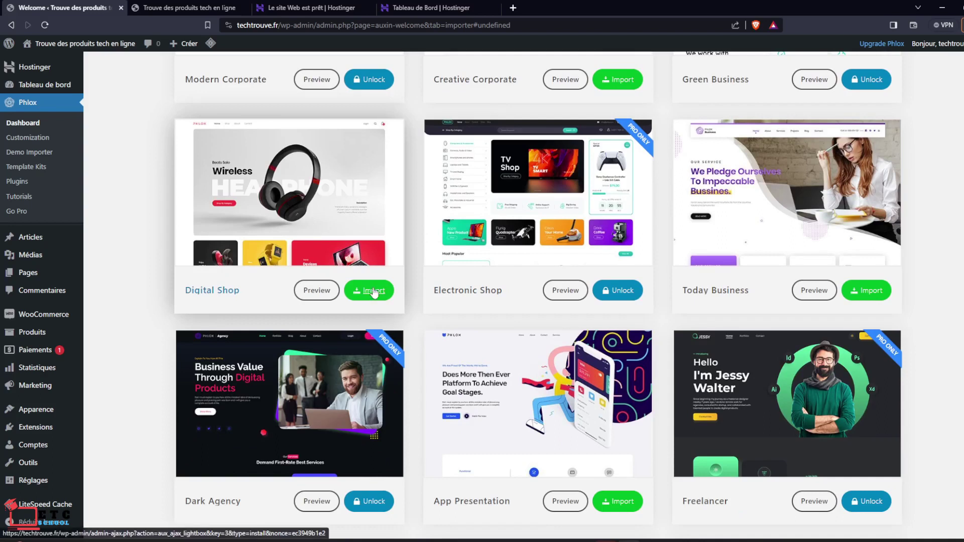
# Preview the Digital Shop demo site, then close it and return to the demo templates.
pyautogui.click(314, 291)
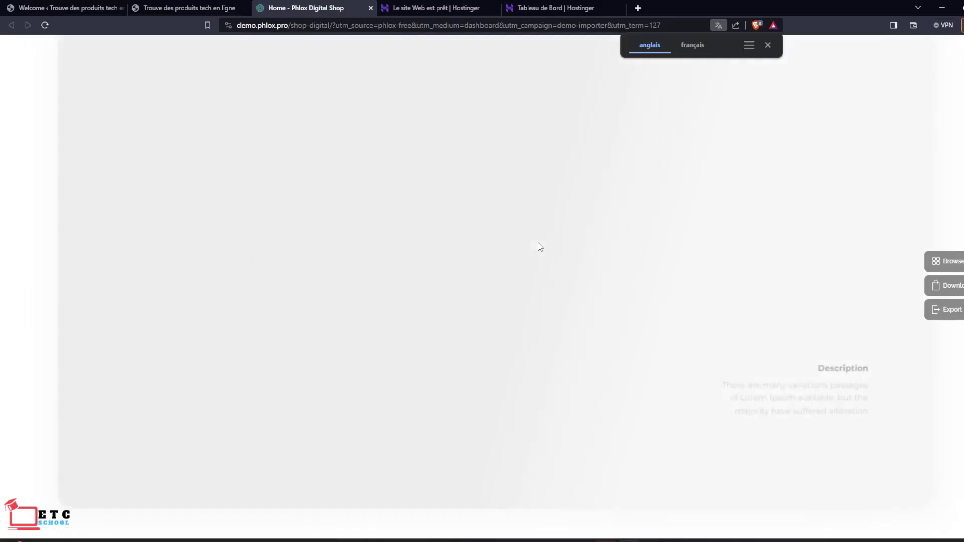
pyautogui.scroll(-15, 542, 290)
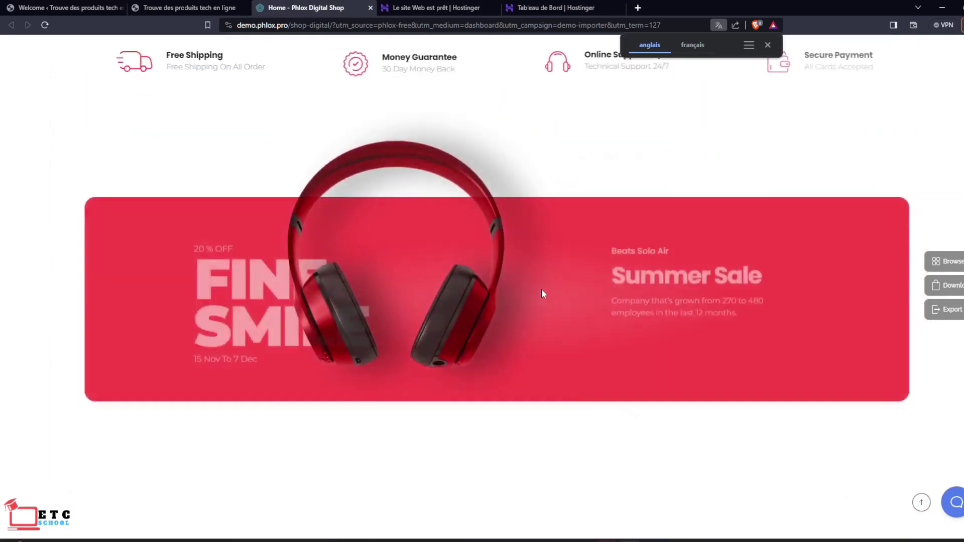
pyautogui.scroll(-4, 541, 289)
pyautogui.middleClick(340, 5)
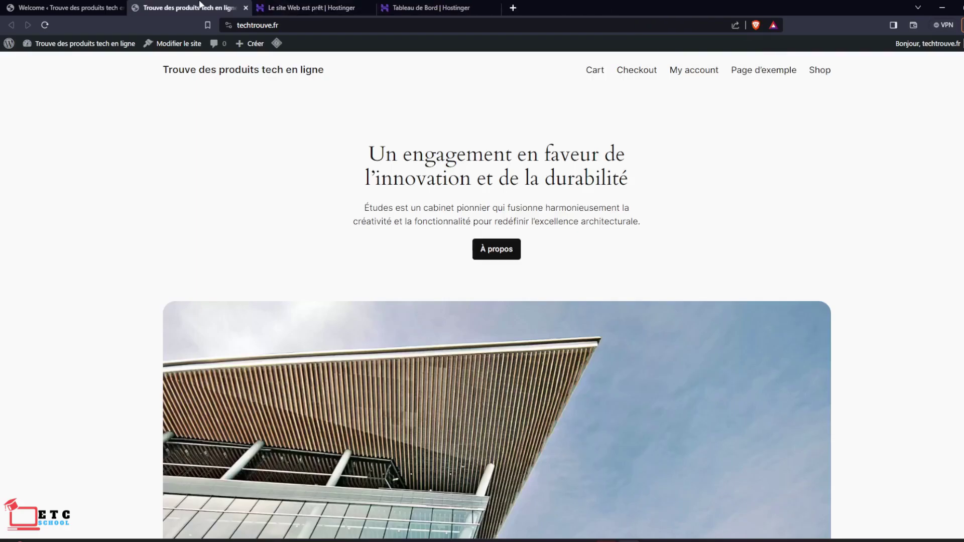
pyautogui.click(101, 7)
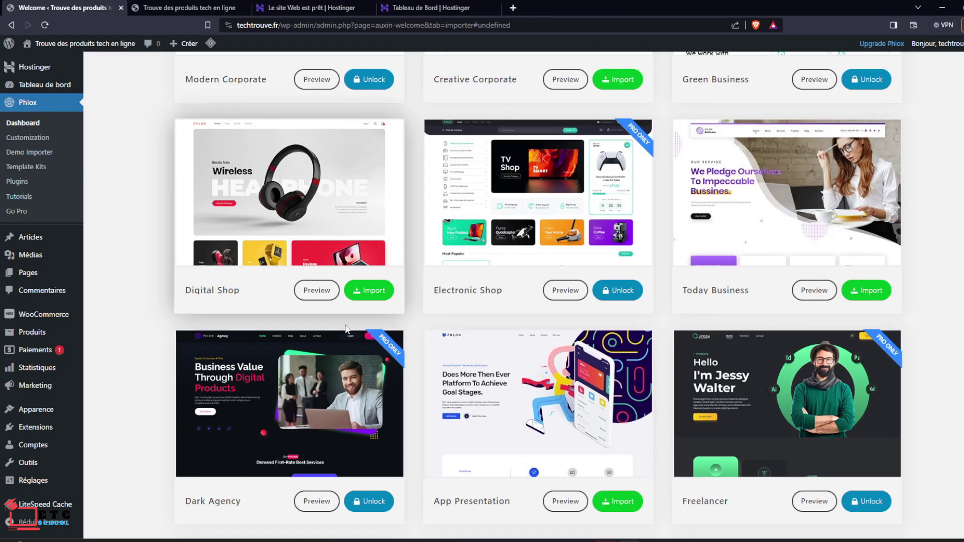
# Start importing the Digital Shop demo, installing its required plugins and skipping the watermark removal.
pyautogui.click(370, 291)
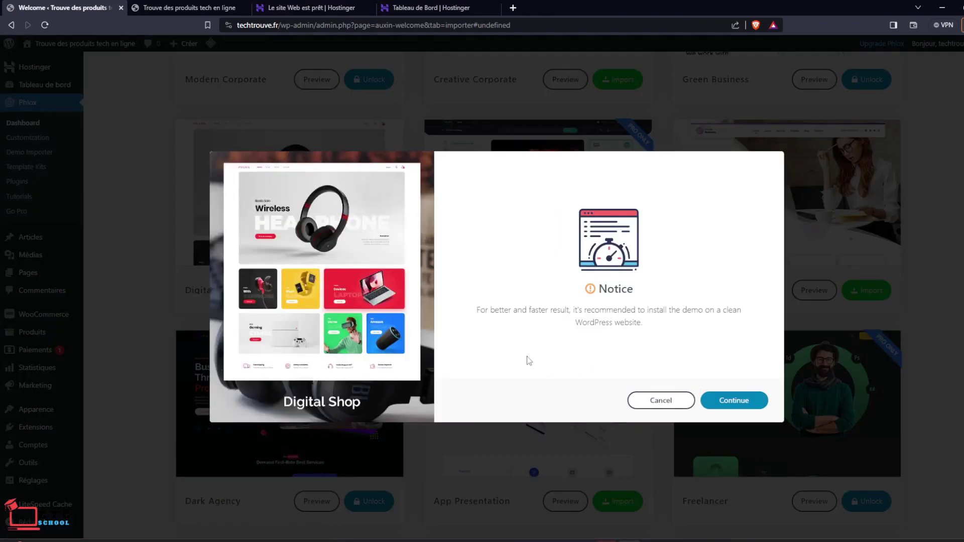
pyautogui.click(732, 402)
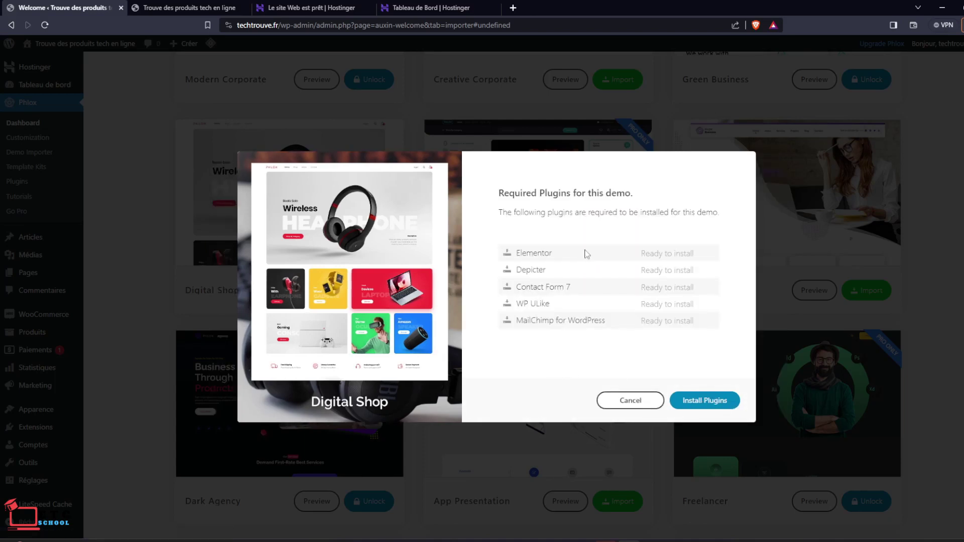
pyautogui.click(700, 404)
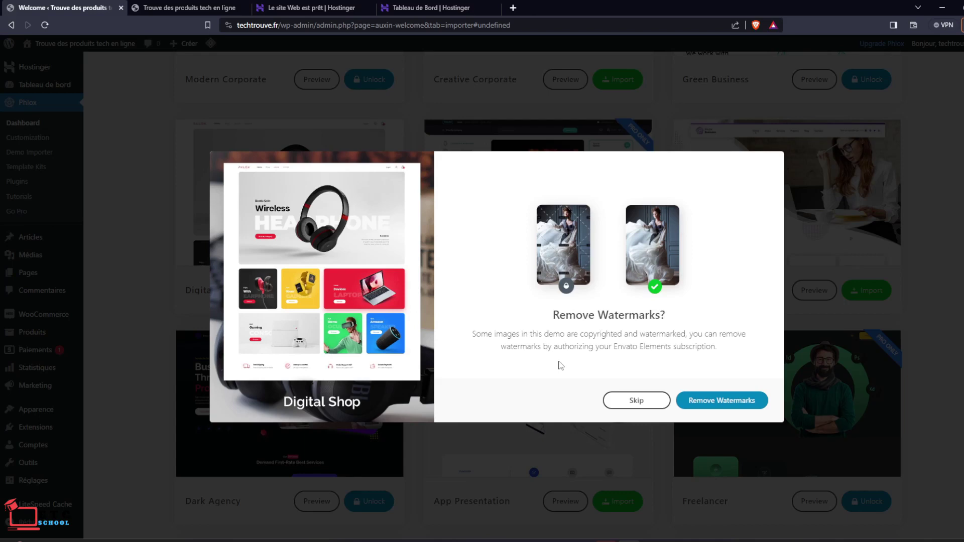
pyautogui.click(640, 405)
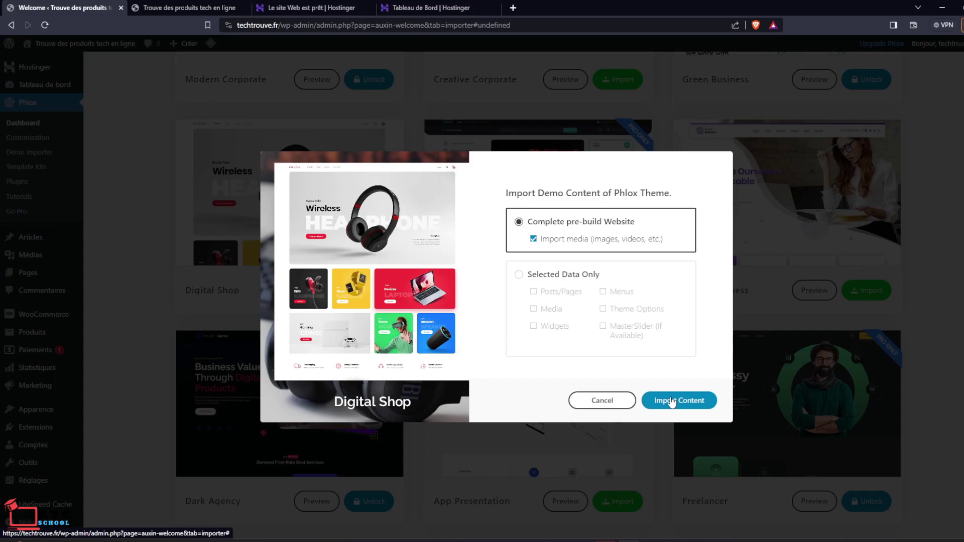
# Import the Digital Shop demo as a complete pre-build website, including its media.
pyautogui.click(519, 275)
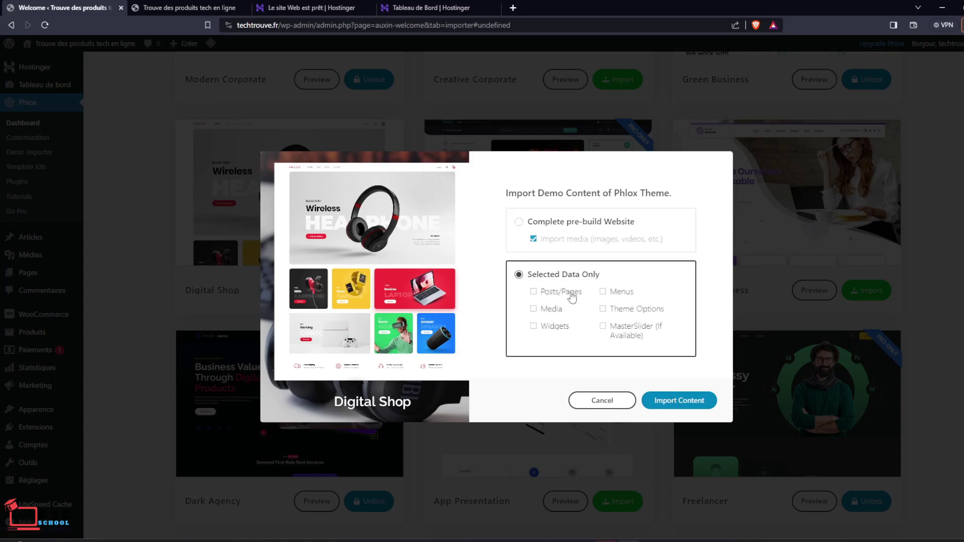
pyautogui.click(519, 222)
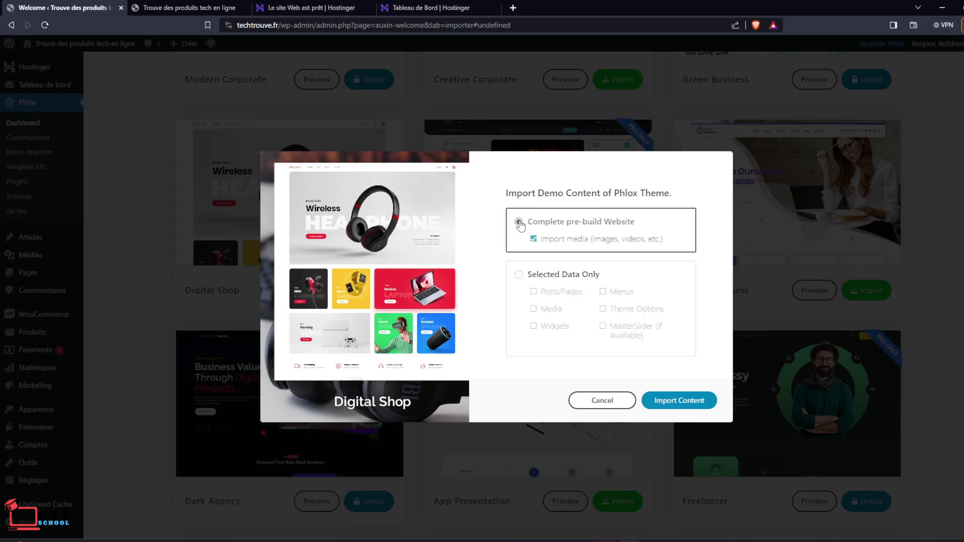
pyautogui.click(675, 402)
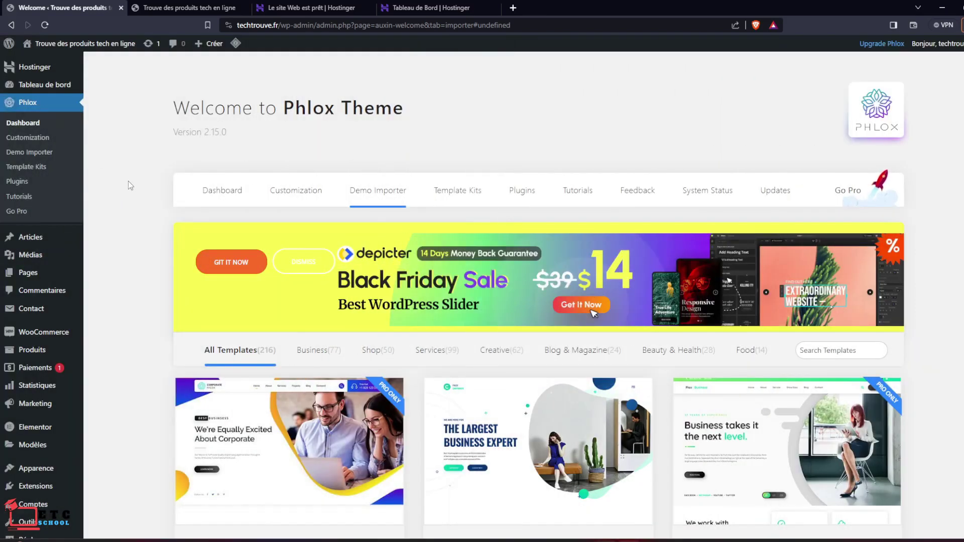
# Reopen the techtrouve.fr site in a fresh tab and look through the imported home page's banners and products.
pyautogui.moveTo(62, 46)
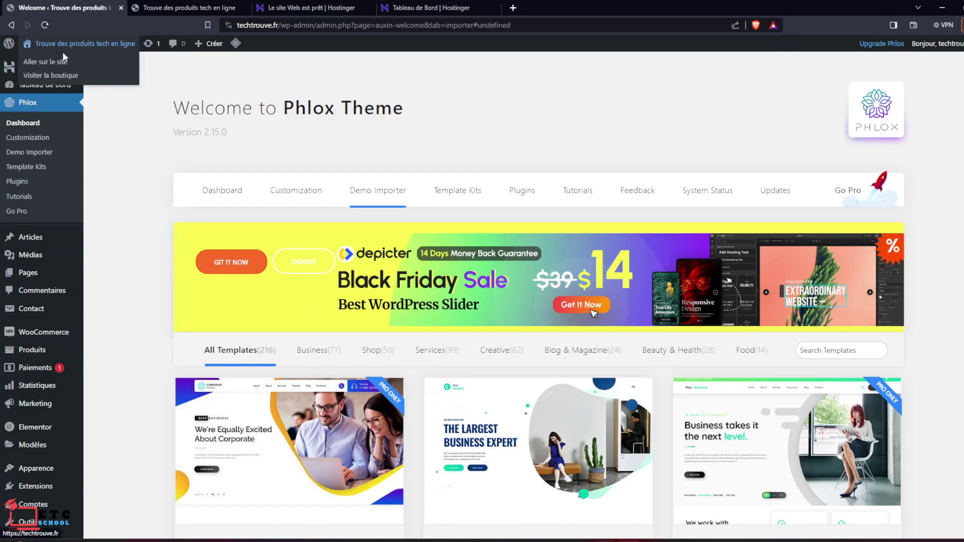
pyautogui.middleClick(205, 6)
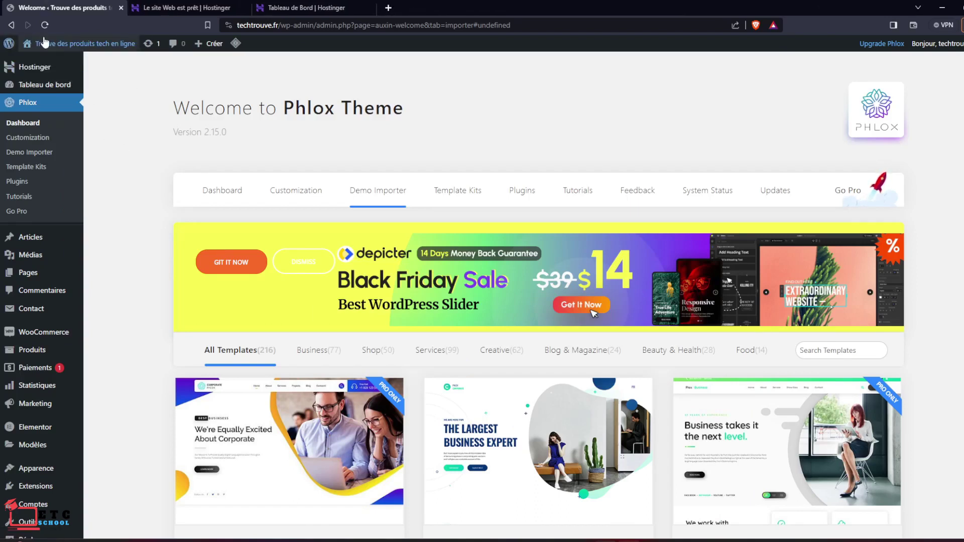
pyautogui.moveTo(47, 45)
pyautogui.middleClick(50, 63)
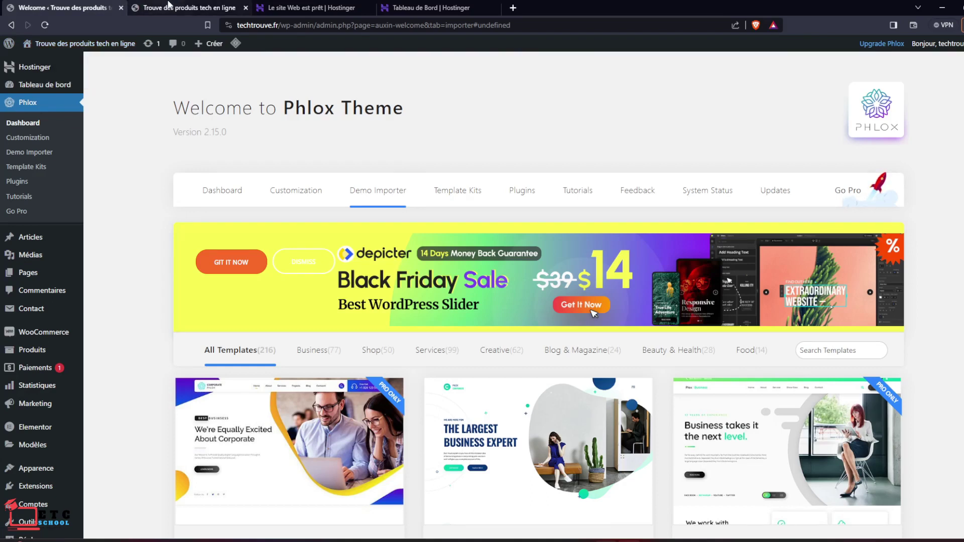
pyautogui.click(168, 6)
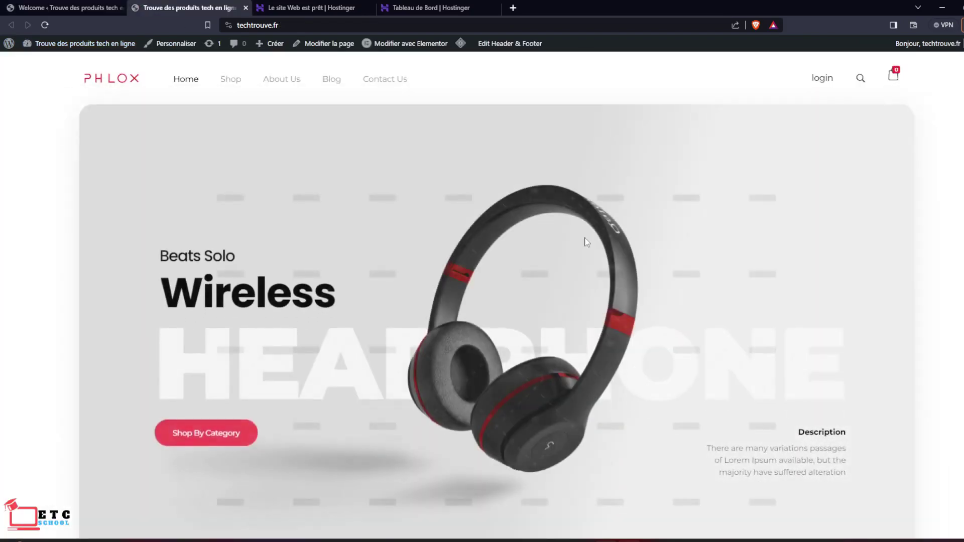
pyautogui.scroll(-7, 552, 251)
pyautogui.scroll(-4, 562, 262)
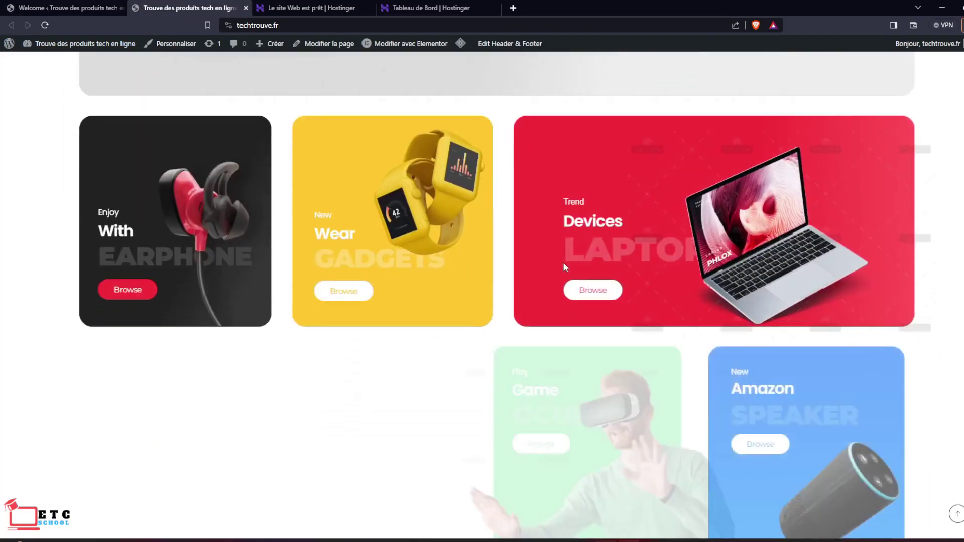
pyautogui.scroll(11, 563, 264)
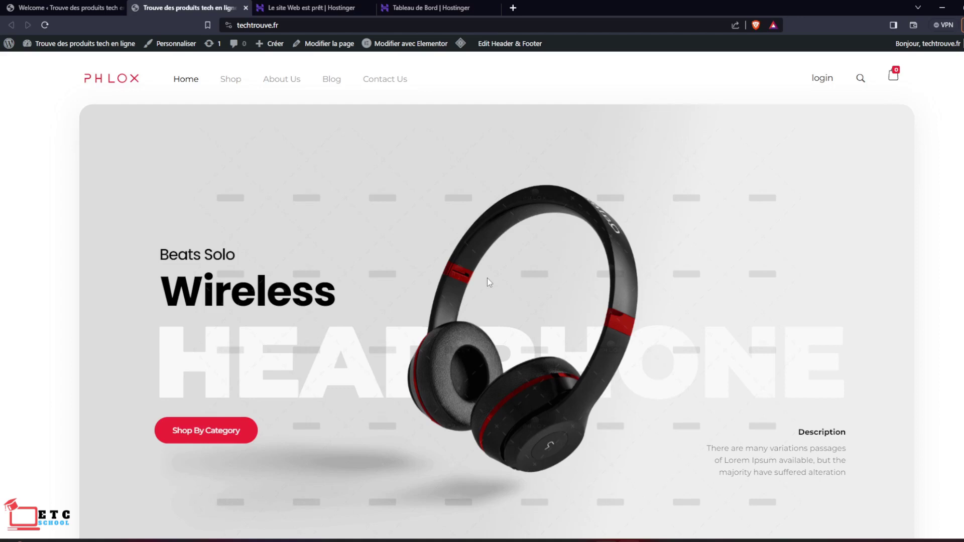
pyautogui.scroll(-9, 487, 278)
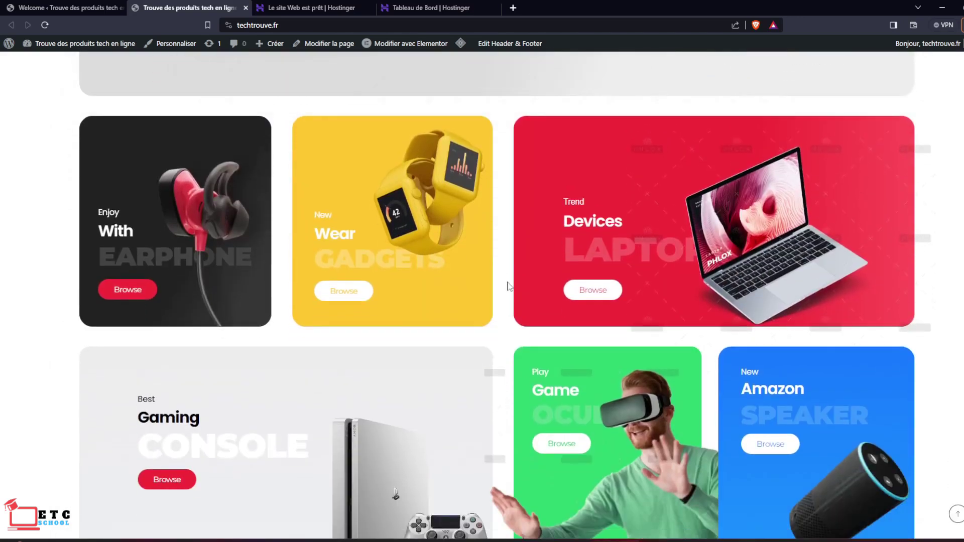
pyautogui.scroll(-11, 507, 286)
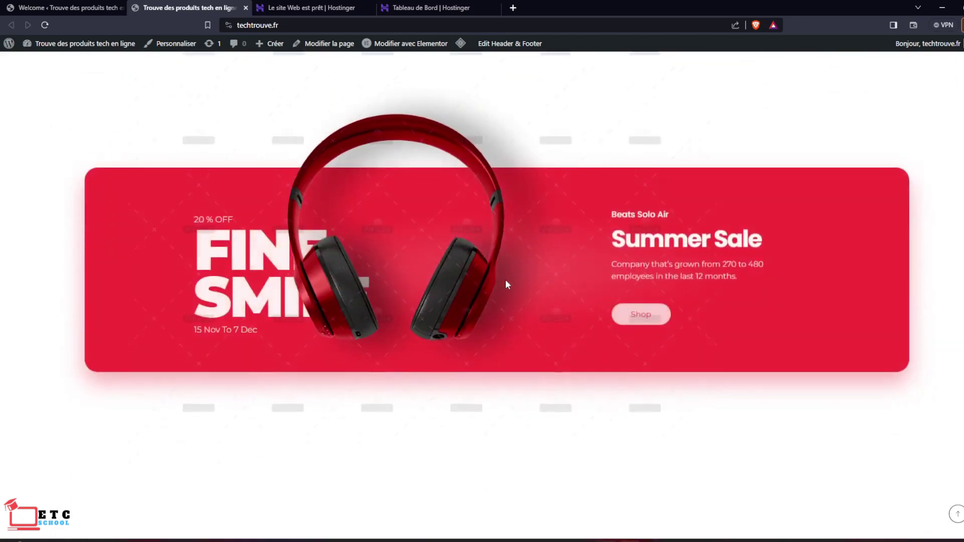
pyautogui.scroll(-10, 506, 284)
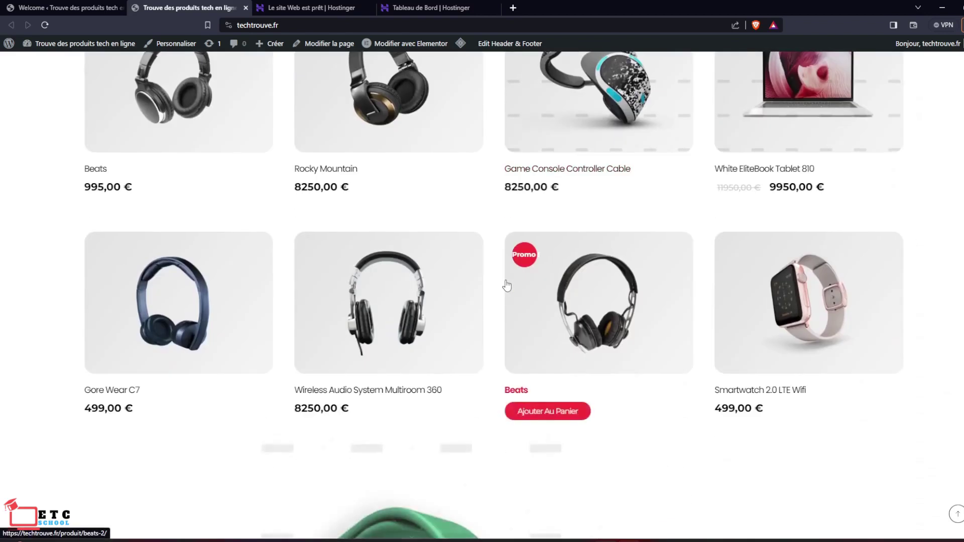
pyautogui.scroll(-14, 506, 285)
pyautogui.scroll(20, 506, 280)
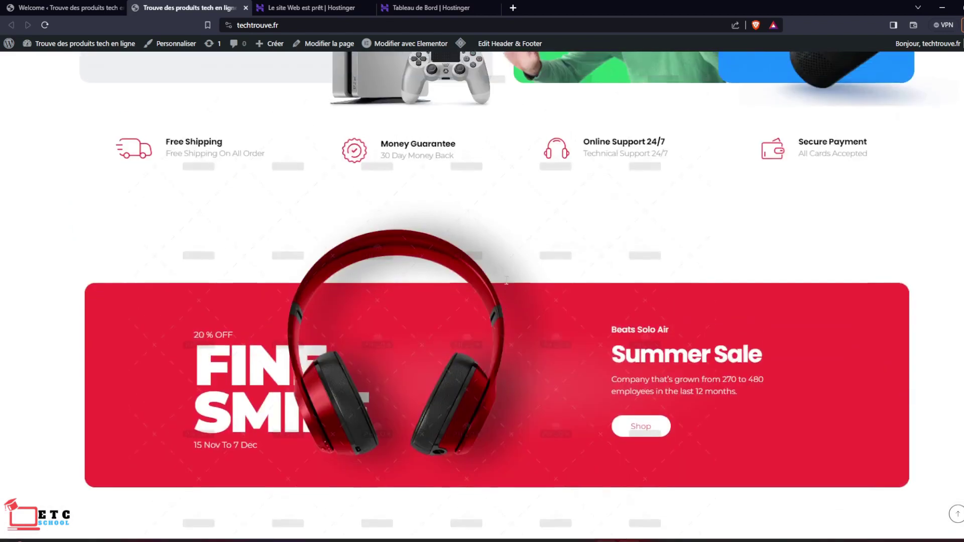
pyautogui.scroll(10, 506, 279)
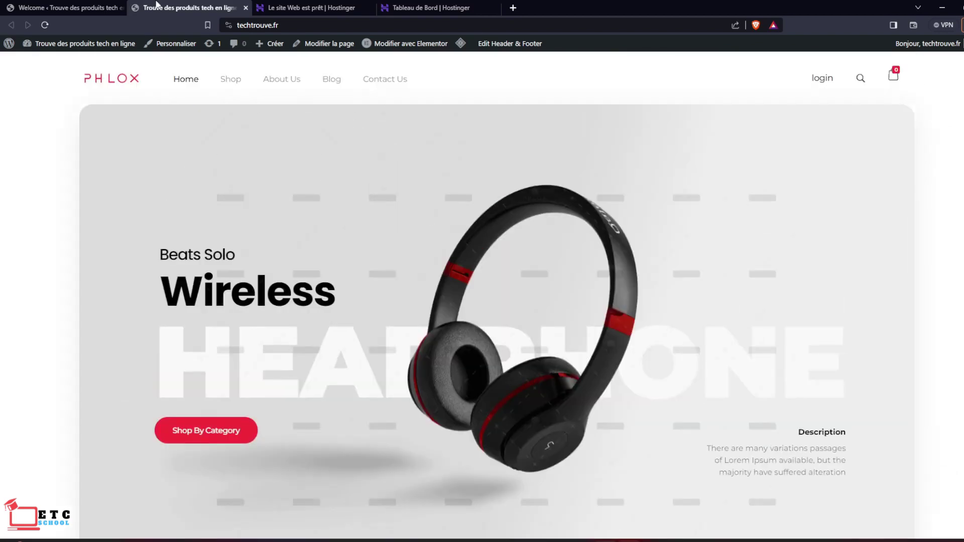
# Return to the WordPress admin and open the full list of store products to look through it.
pyautogui.click(63, 7)
pyautogui.moveTo(41, 335)
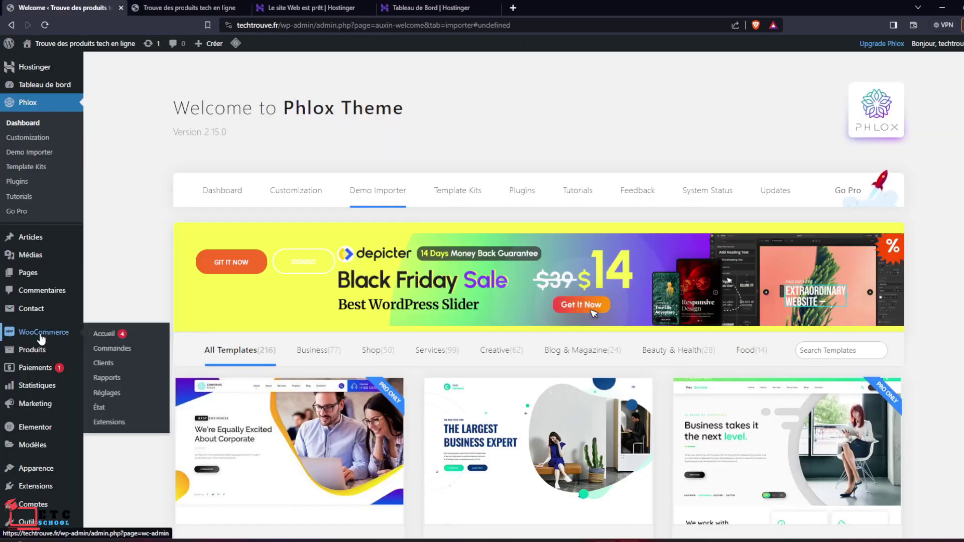
pyautogui.scroll(-1, 40, 339)
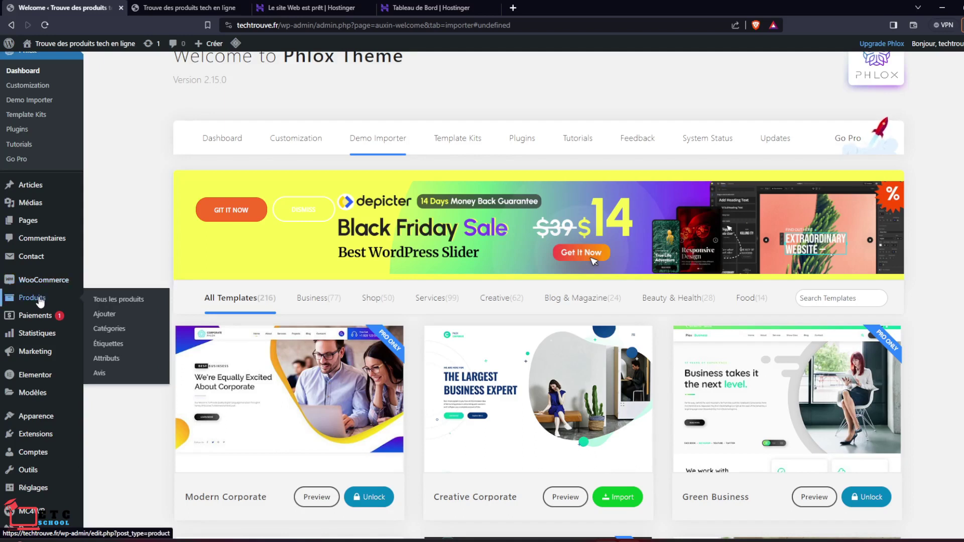
pyautogui.moveTo(35, 303)
pyautogui.click(123, 302)
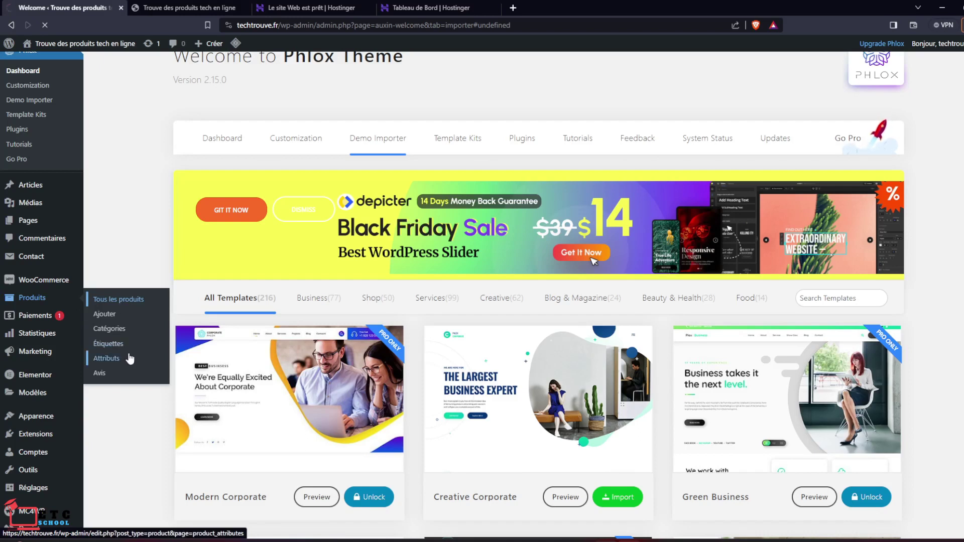
pyautogui.scroll(-5, 434, 320)
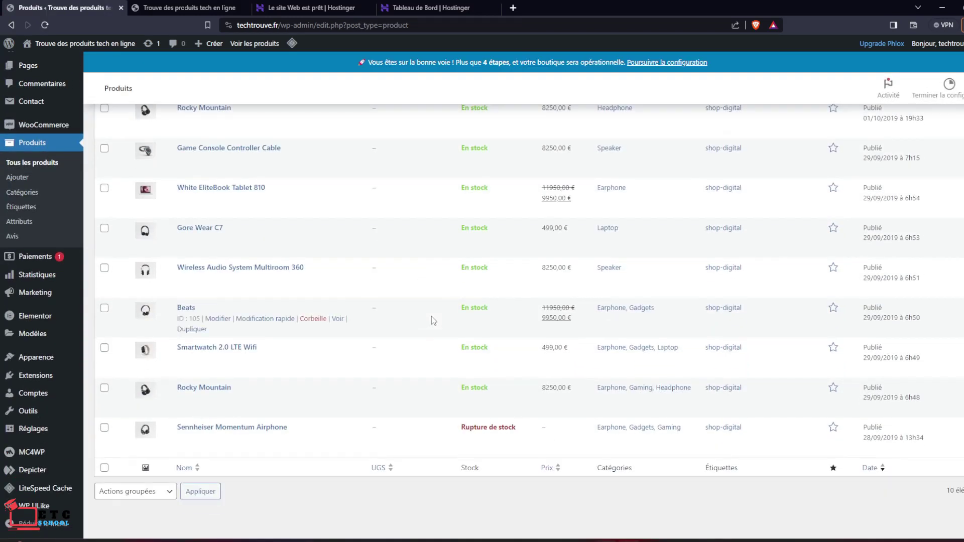
pyautogui.scroll(4, 432, 350)
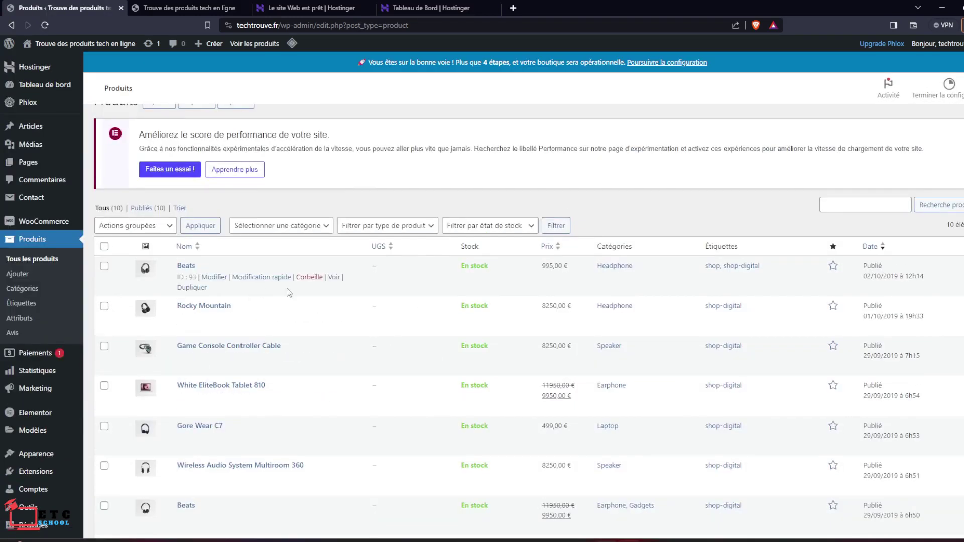
# View the first Beats product's page on the store in a separate tab, then return to the product list.
pyautogui.middleClick(334, 276)
pyautogui.click(311, 9)
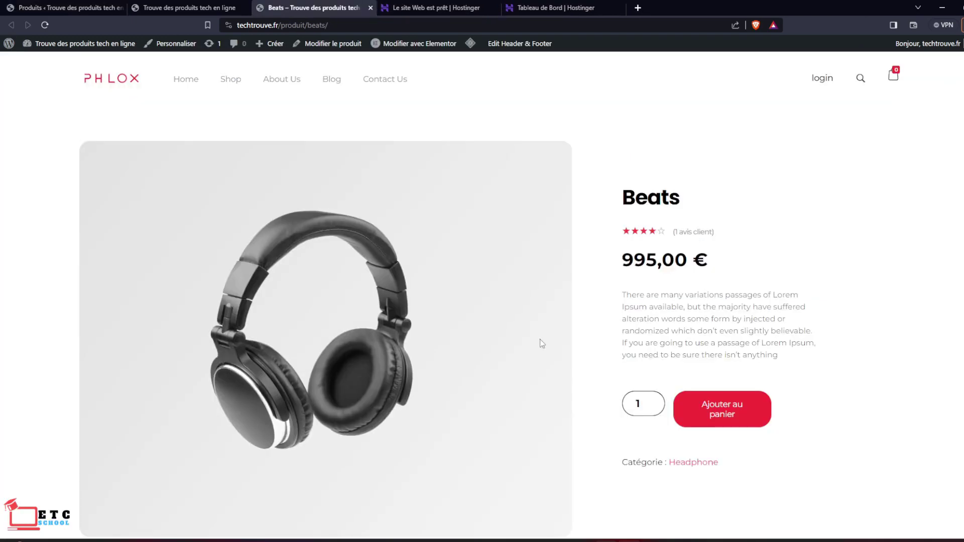
pyautogui.scroll(-3, 483, 271)
pyautogui.scroll(3, 483, 271)
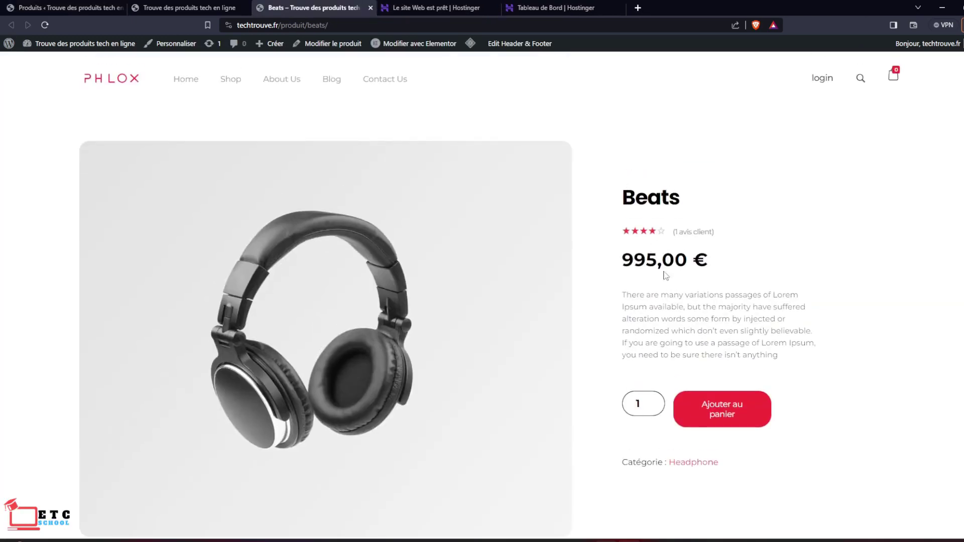
pyautogui.click(201, 9)
pyautogui.click(321, 7)
pyautogui.click(73, 6)
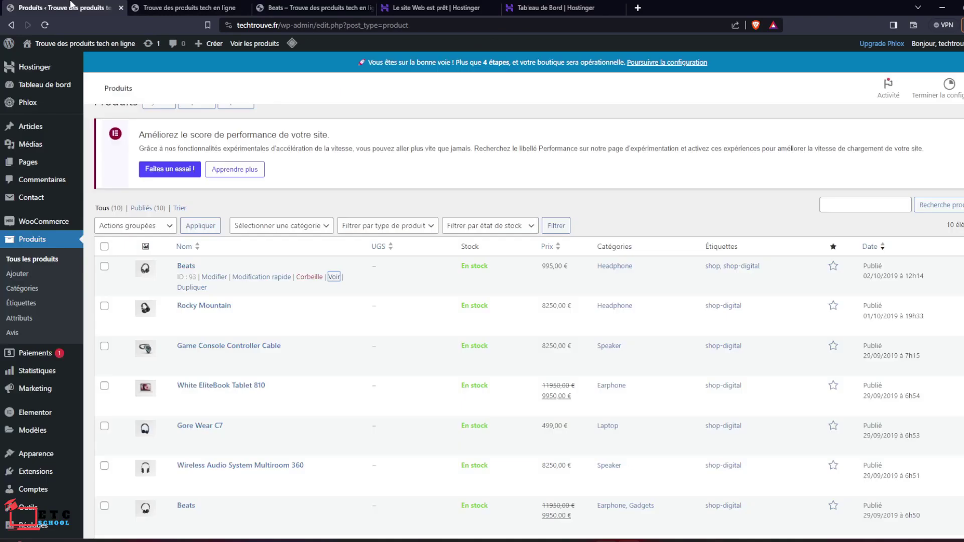
# Quick-edit the first Beats product, setting its title to Ecouter Gamer and its slug to ecouter-gamer.
pyautogui.click(267, 278)
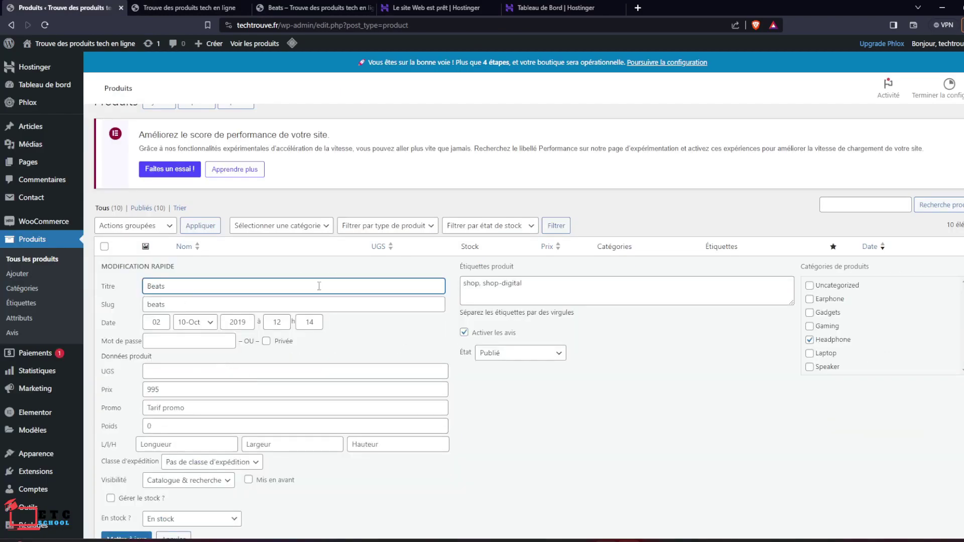
pyautogui.moveTo(181, 289); pyautogui.dragTo(148, 290)
pyautogui.press('BackSpace')
pyautogui.write('Ecouter Gamer')
pyautogui.moveTo(166, 305); pyautogui.dragTo(139, 307)
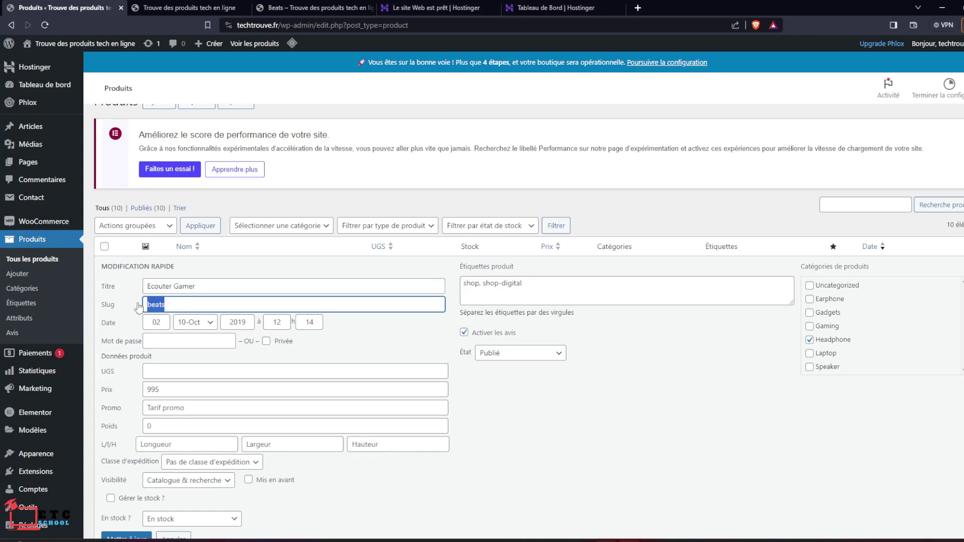
pyautogui.write('ecouter-gamer')
pyautogui.click(411, 345)
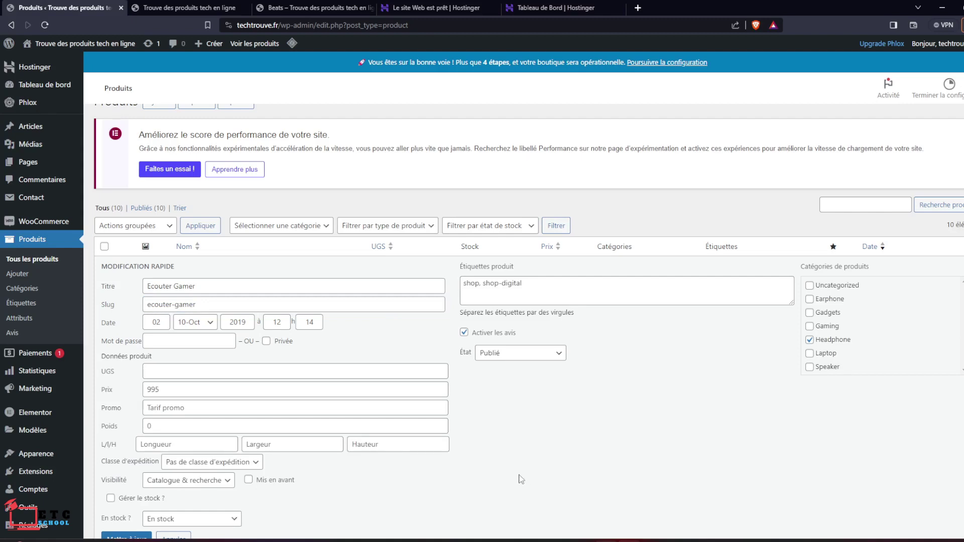
# Set the product's price to 195 and its promo price to 99, then update the product.
pyautogui.scroll(-2, 481, 449)
pyautogui.moveTo(187, 285); pyautogui.dragTo(146, 285)
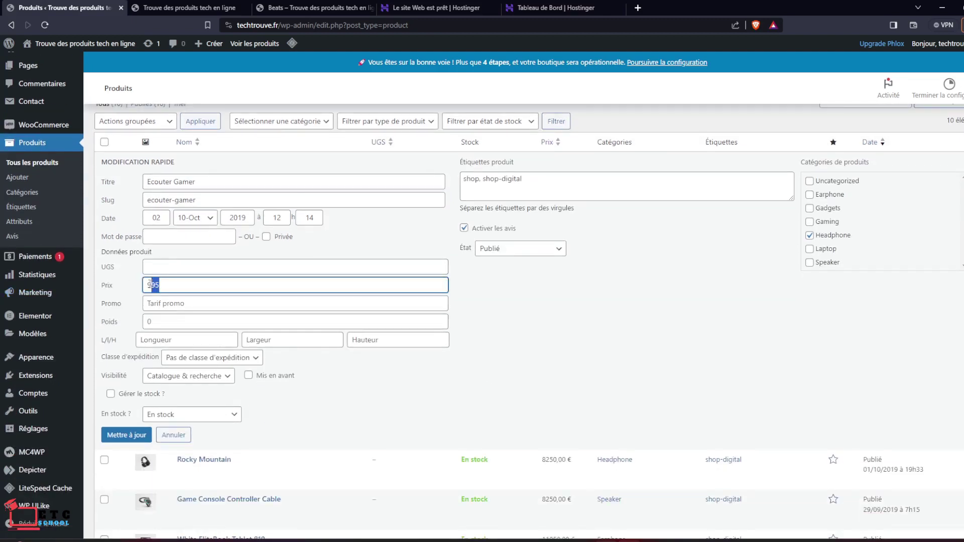
pyautogui.write('1')
pyautogui.click(625, 337)
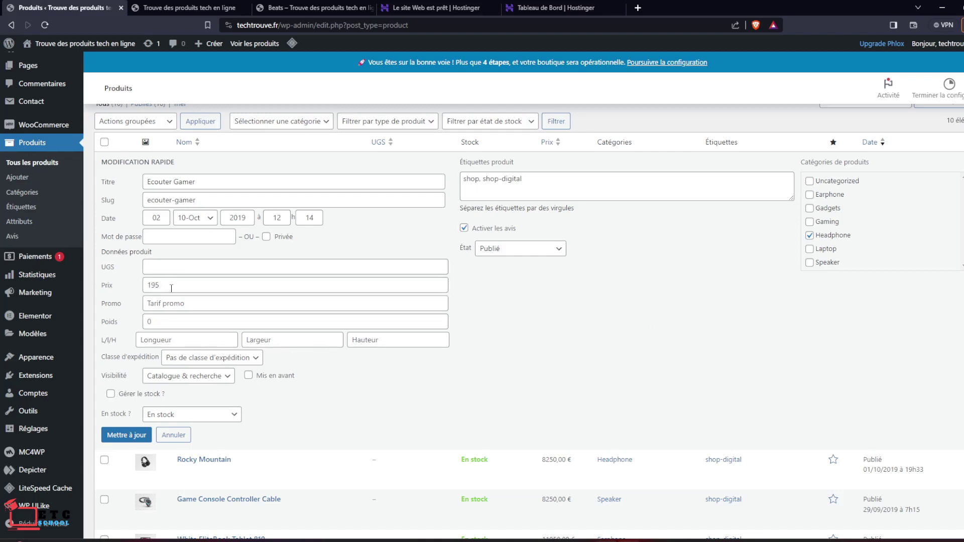
pyautogui.click(172, 305)
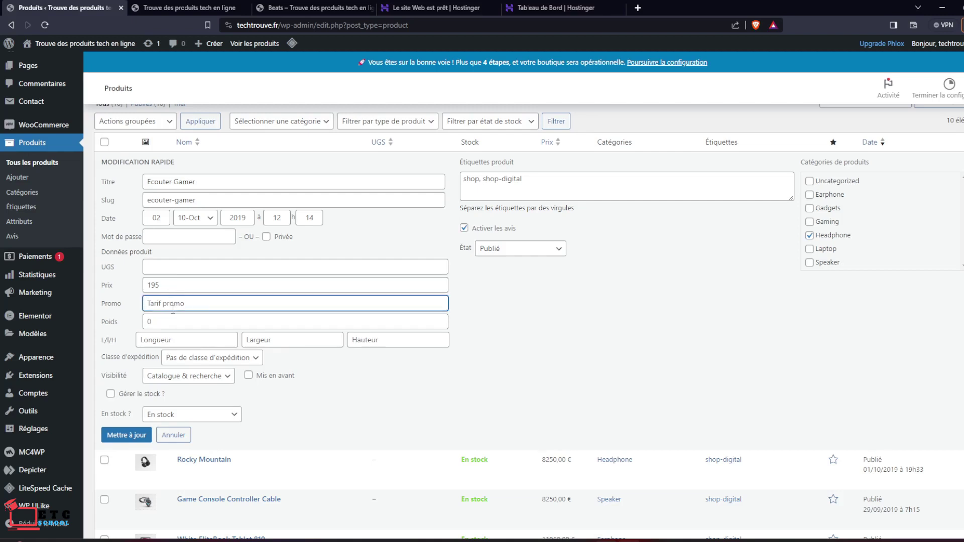
pyautogui.write('99')
pyautogui.click(123, 434)
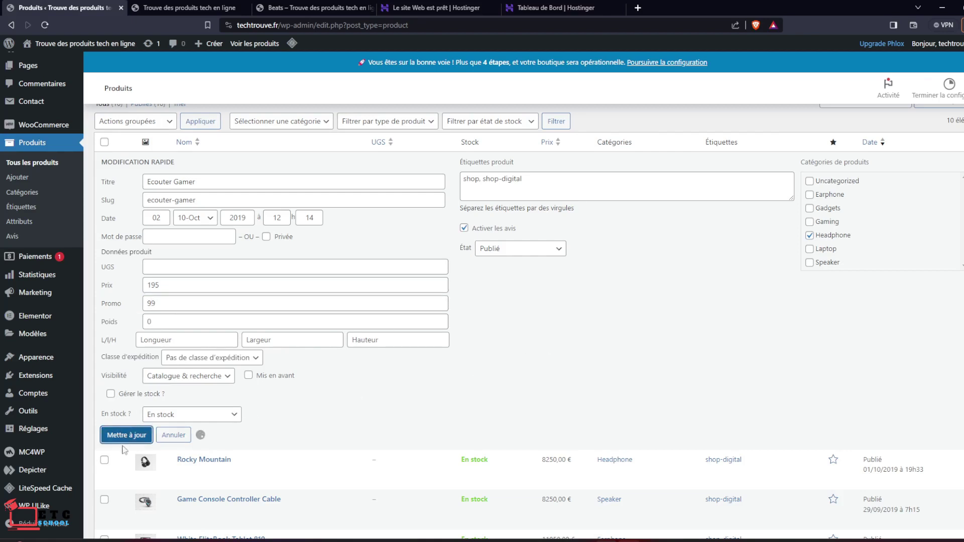
# Reload the product's store page to check the new title and prices, then return to the product list.
pyautogui.click(315, 8)
pyautogui.click(44, 26)
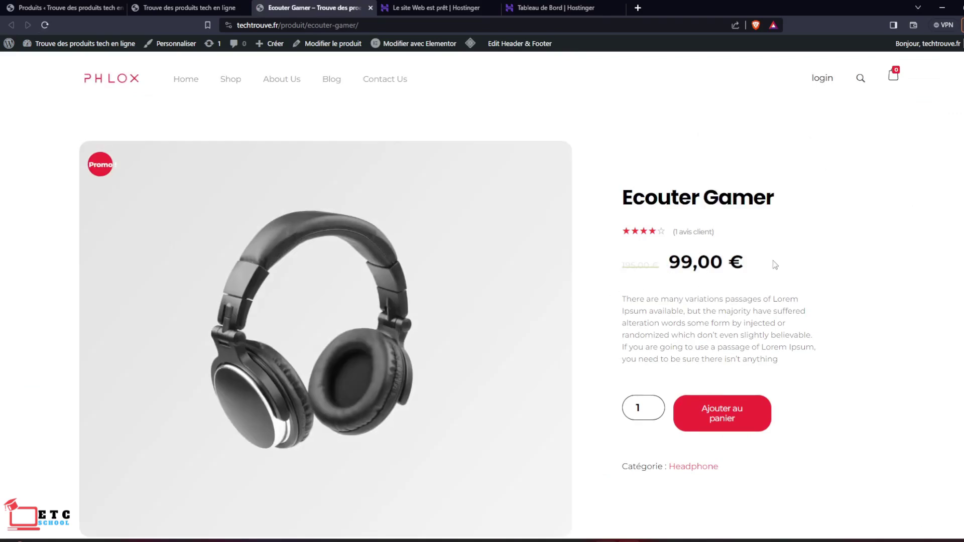
pyautogui.click(65, 7)
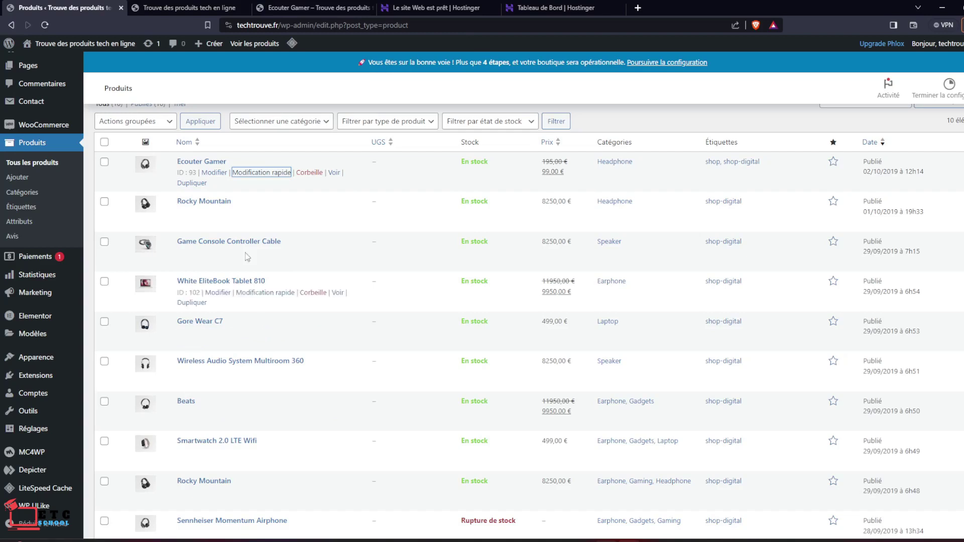
# Open the Ecouter Gamer product's full edit page in a new tab placed beside the product list.
pyautogui.middleClick(212, 175)
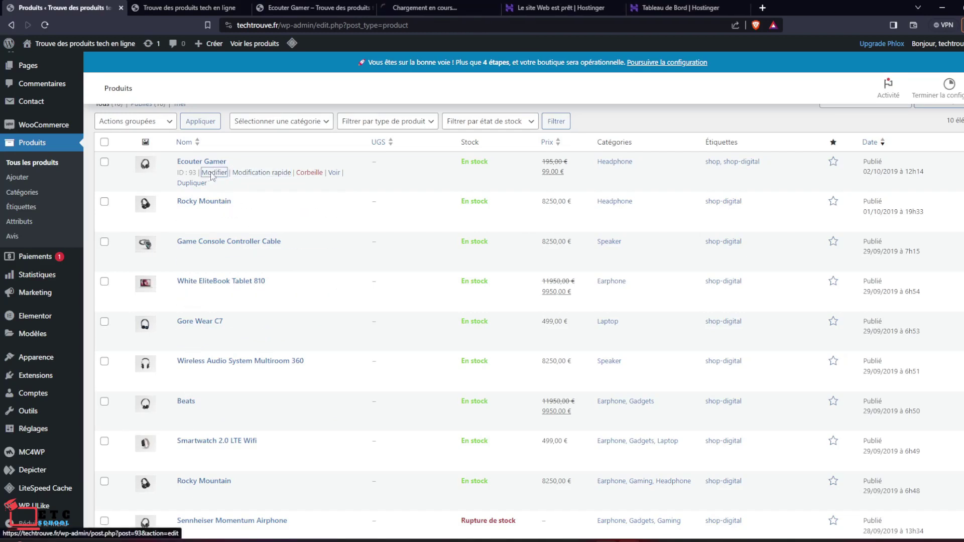
pyautogui.moveTo(462, 4); pyautogui.dragTo(211, 5)
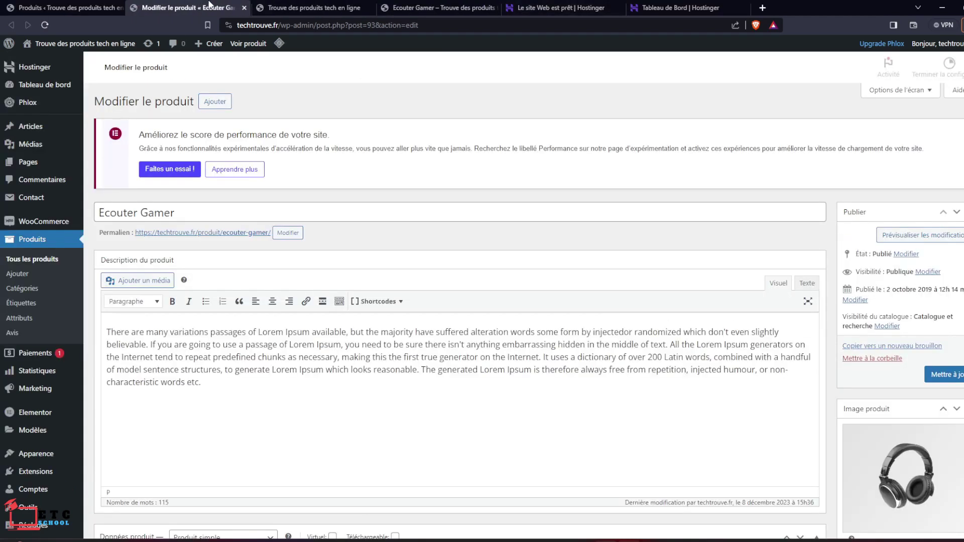
pyautogui.moveTo(227, 398); pyautogui.dragTo(109, 333)
pyautogui.click(287, 404)
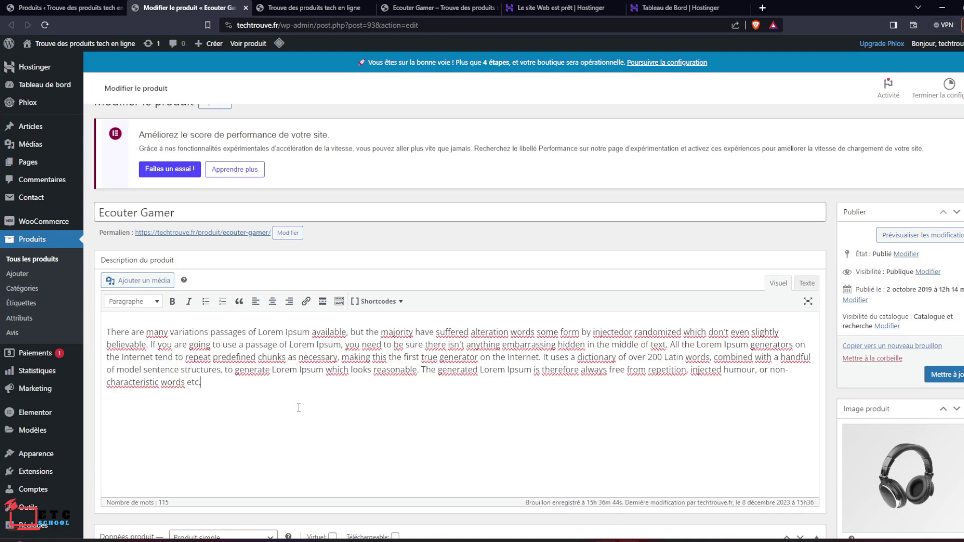
# Compare the description text on the Ecouter Gamer store page with the description in the product editor.
pyautogui.click(437, 7)
pyautogui.moveTo(630, 301); pyautogui.dragTo(784, 349)
pyautogui.click(831, 376)
pyautogui.click(207, 6)
pyautogui.moveTo(209, 382); pyautogui.dragTo(108, 327)
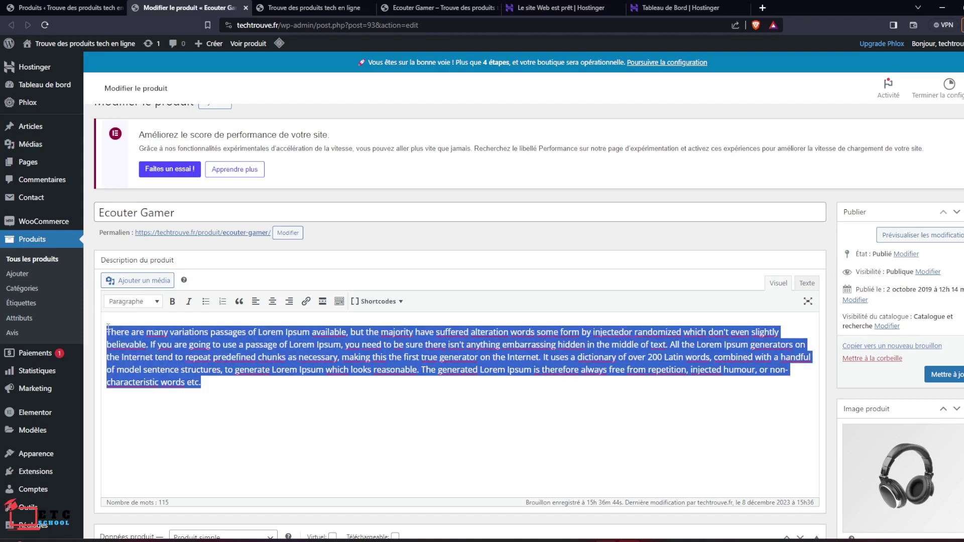
pyautogui.click(369, 403)
# Review the product's price, image, gallery and category settings, then check its image on the store page and return to the editor.
pyautogui.scroll(-4, 575, 360)
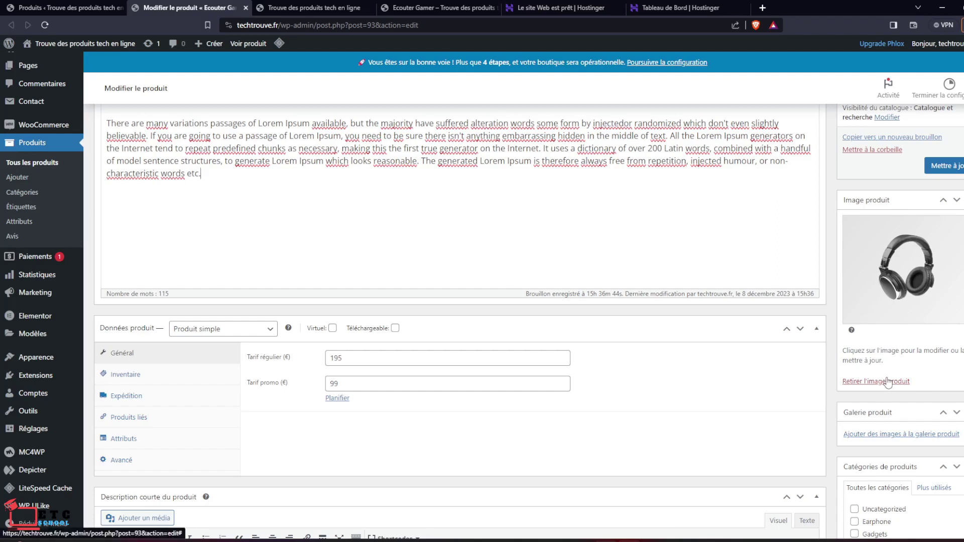
pyautogui.scroll(-2, 888, 382)
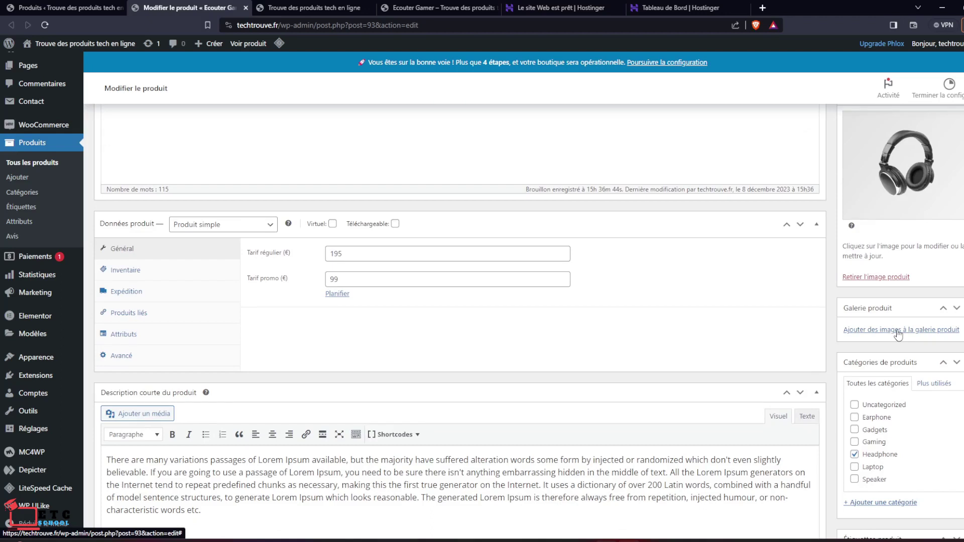
pyautogui.click(437, 8)
pyautogui.scroll(-2, 459, 285)
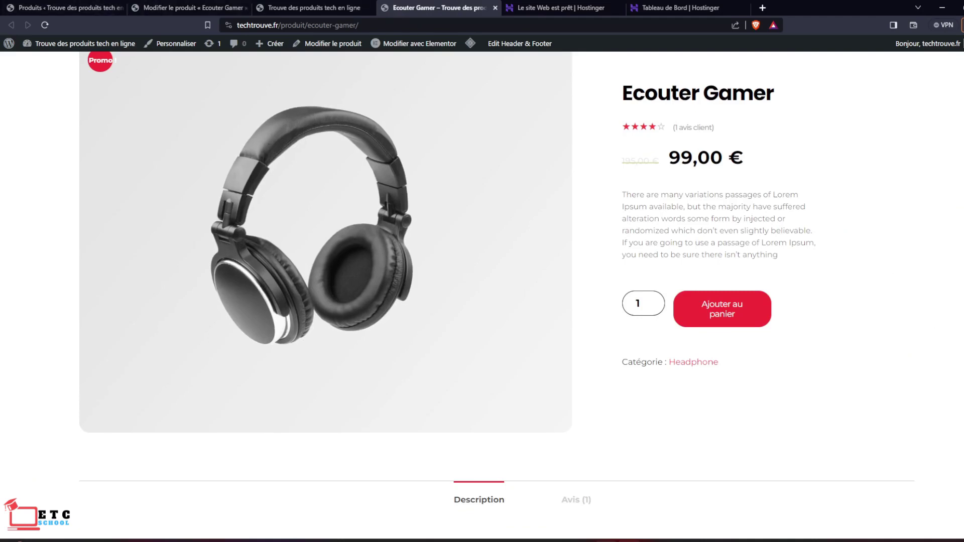
pyautogui.click(65, 7)
pyautogui.click(182, 6)
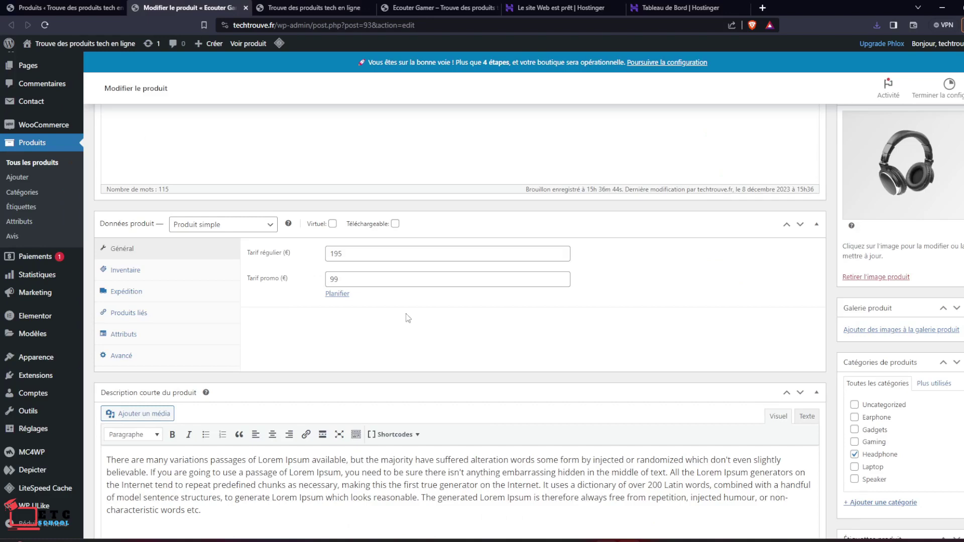
# Remove the product's current image and browse the media library for a replacement.
pyautogui.scroll(1, 625, 324)
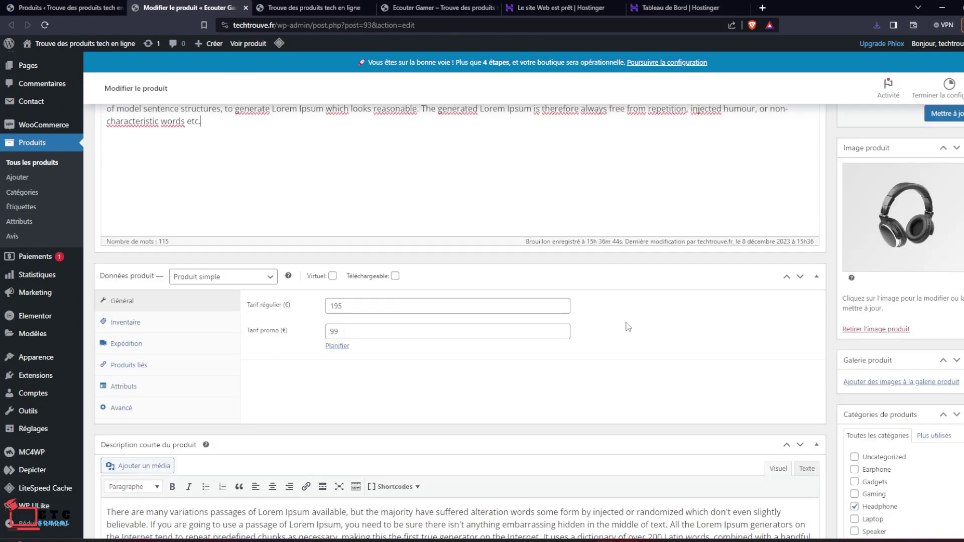
pyautogui.click(886, 330)
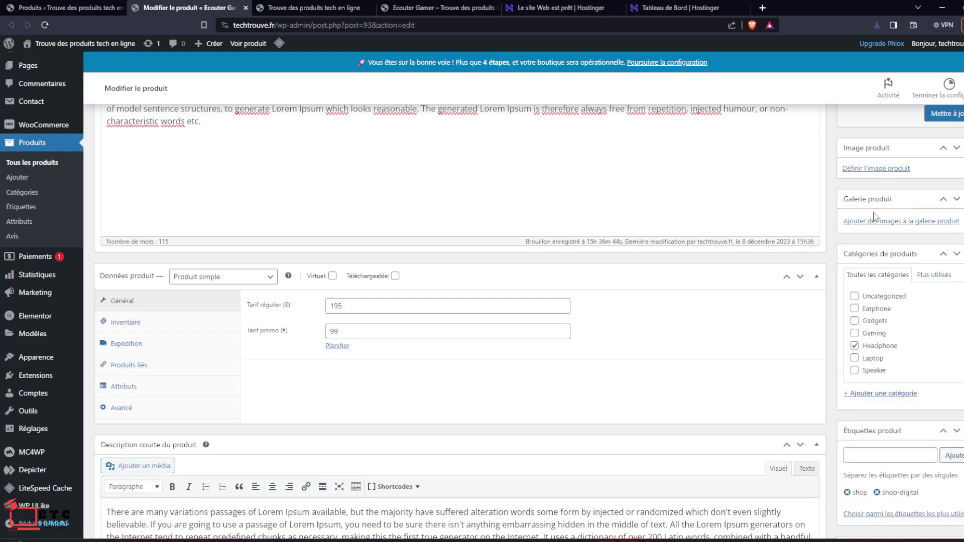
pyautogui.scroll(2, 873, 220)
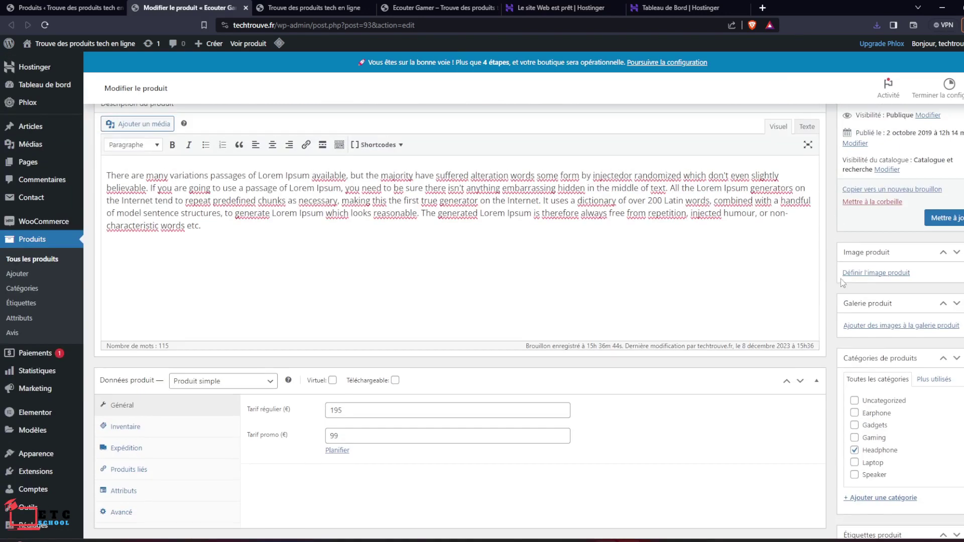
pyautogui.click(871, 273)
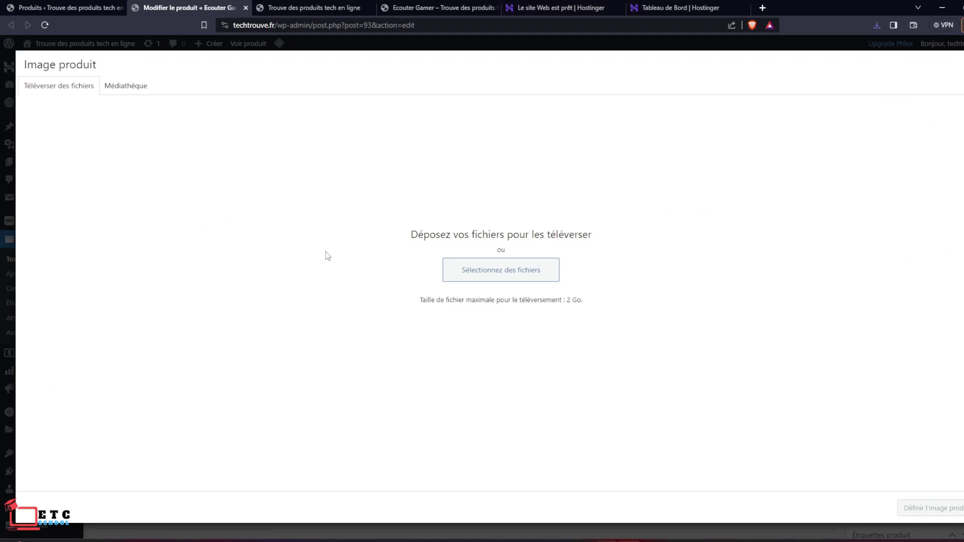
pyautogui.click(125, 87)
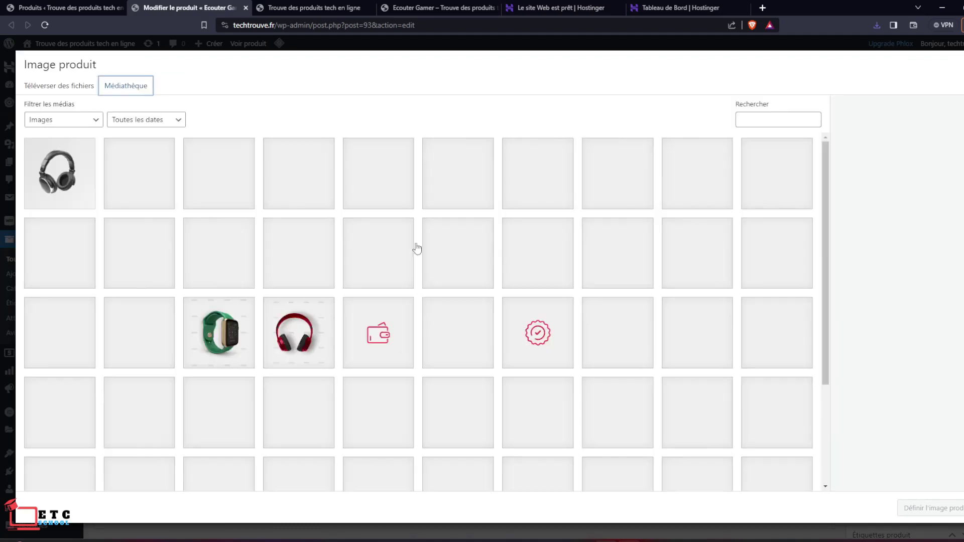
pyautogui.scroll(-3, 493, 328)
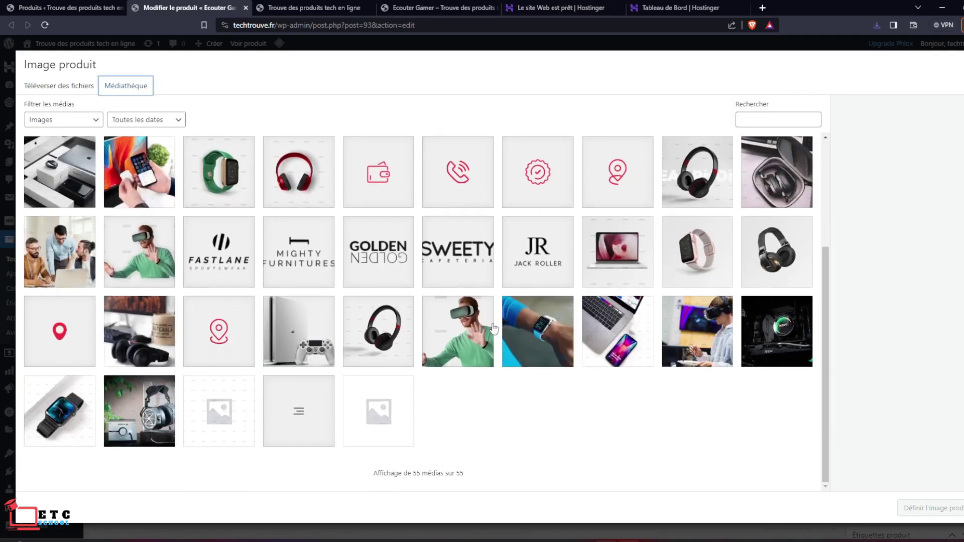
pyautogui.scroll(3, 493, 329)
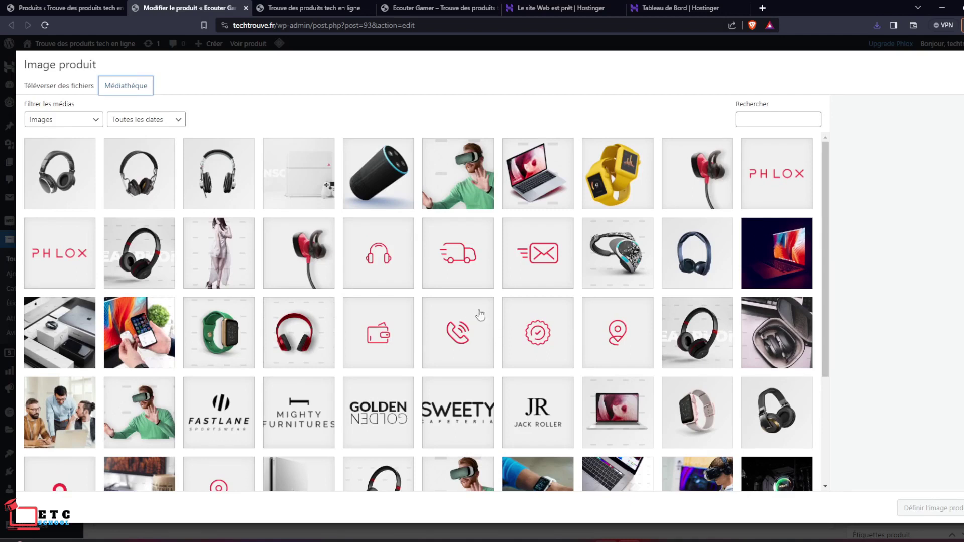
# Upload Casque1 from the Techtrouve folder on the desktop and set it as the product image.
pyautogui.click(68, 93)
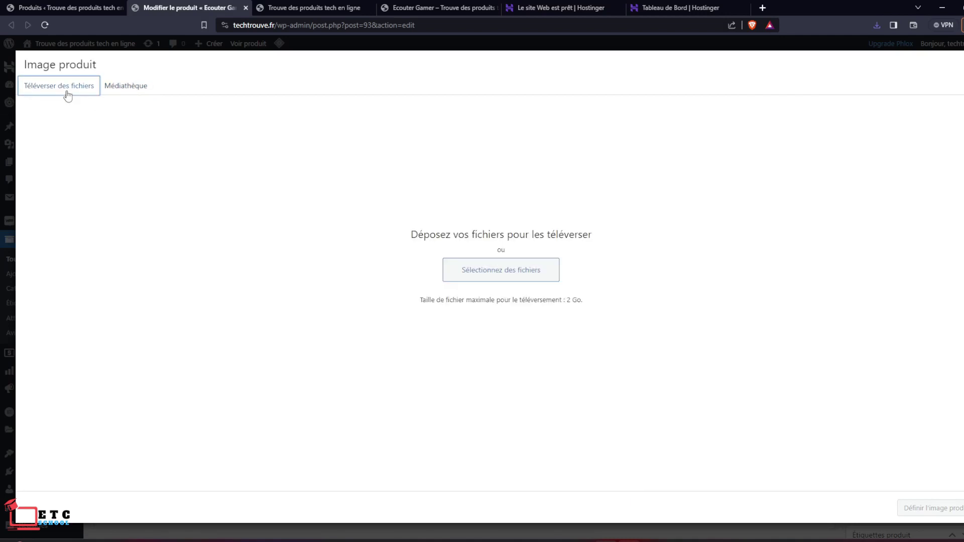
pyautogui.click(501, 275)
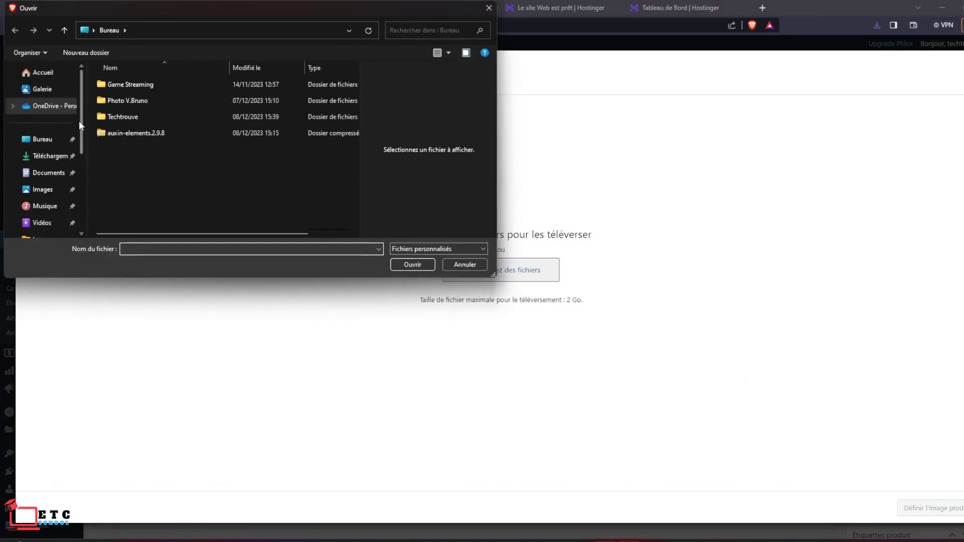
pyautogui.click(122, 117)
pyautogui.doubleClick(122, 117)
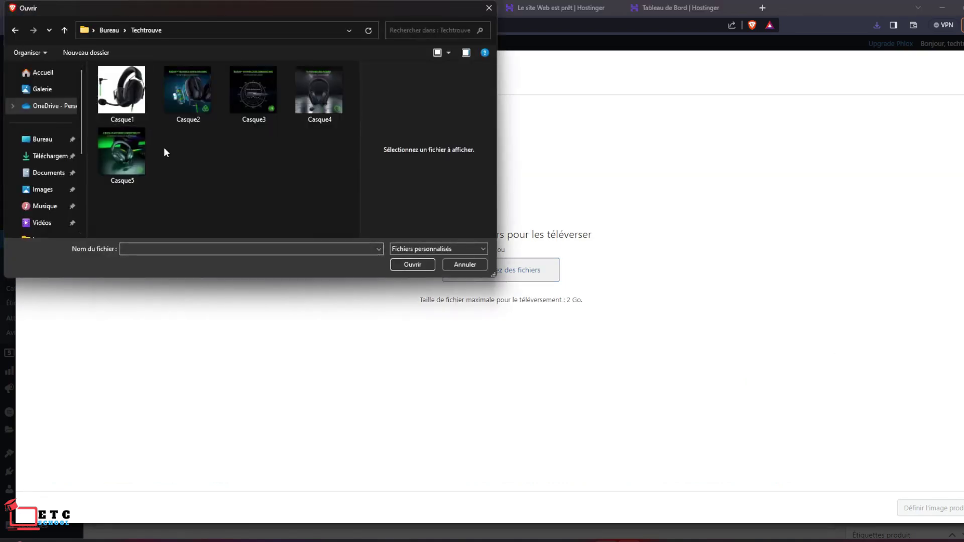
pyautogui.click(122, 93)
pyautogui.click(414, 265)
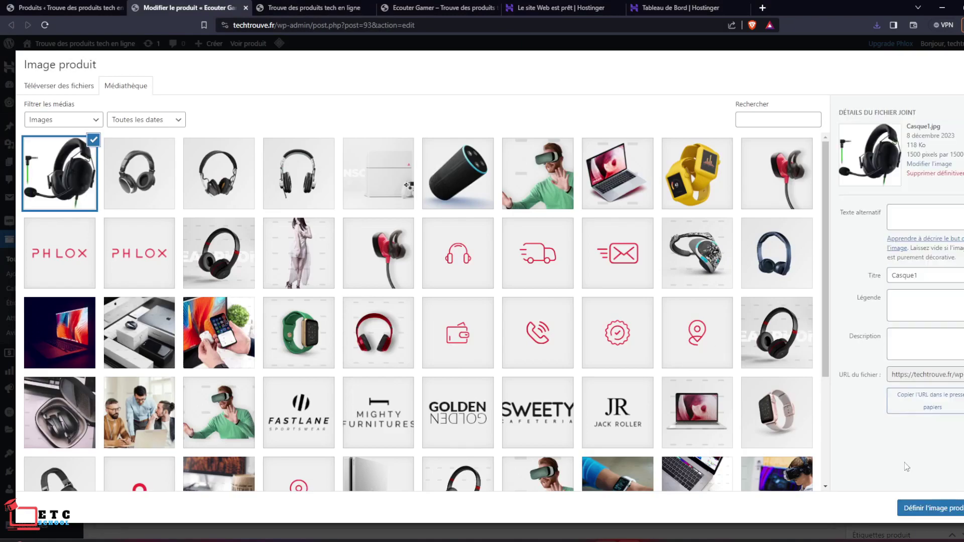
pyautogui.click(920, 507)
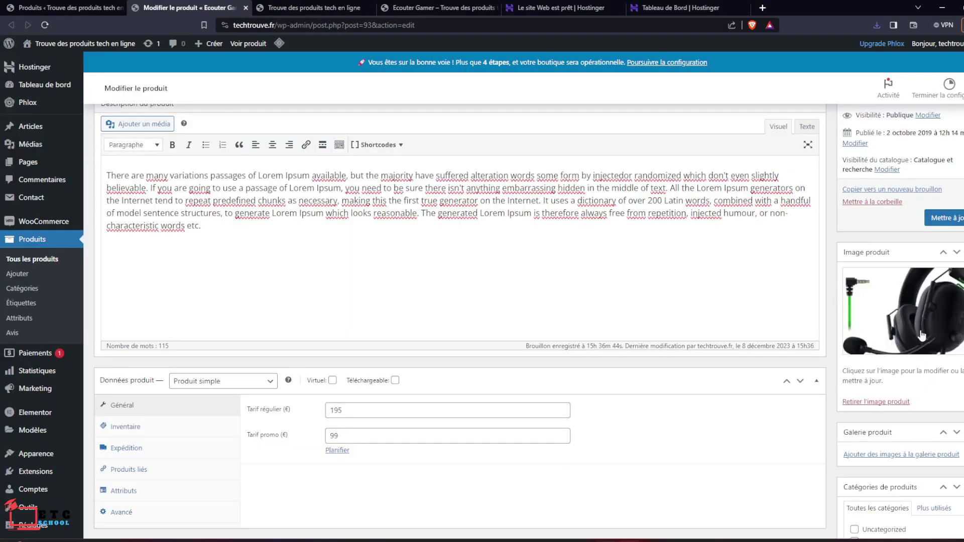
# Start a file upload for the product gallery and select Casque2 from the Techtrouve folder.
pyautogui.scroll(-3, 894, 339)
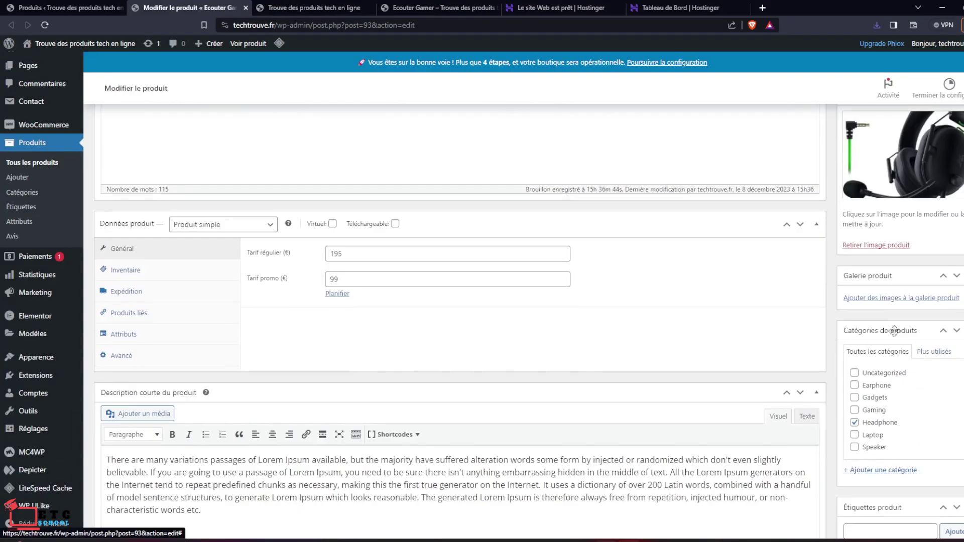
pyautogui.click(875, 299)
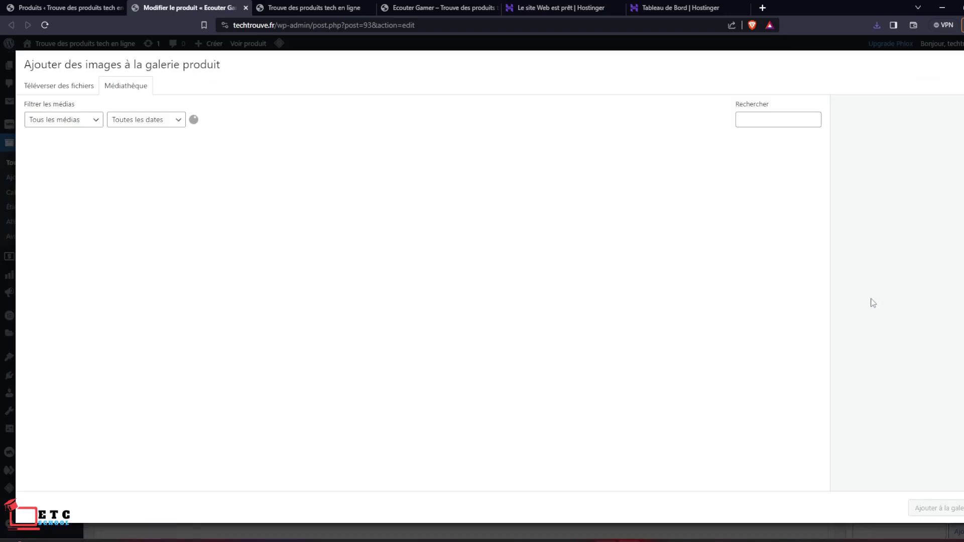
pyautogui.click(71, 86)
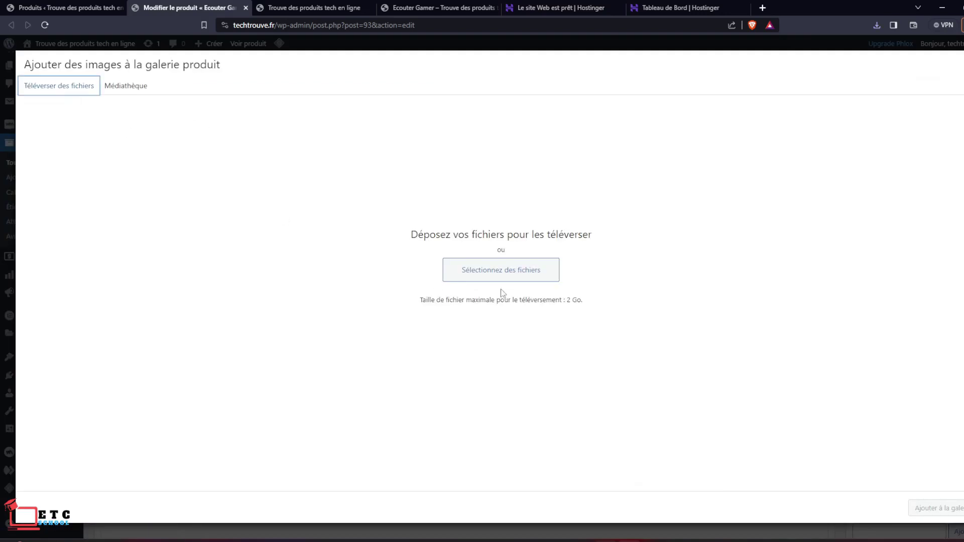
pyautogui.click(499, 273)
pyautogui.click(194, 94)
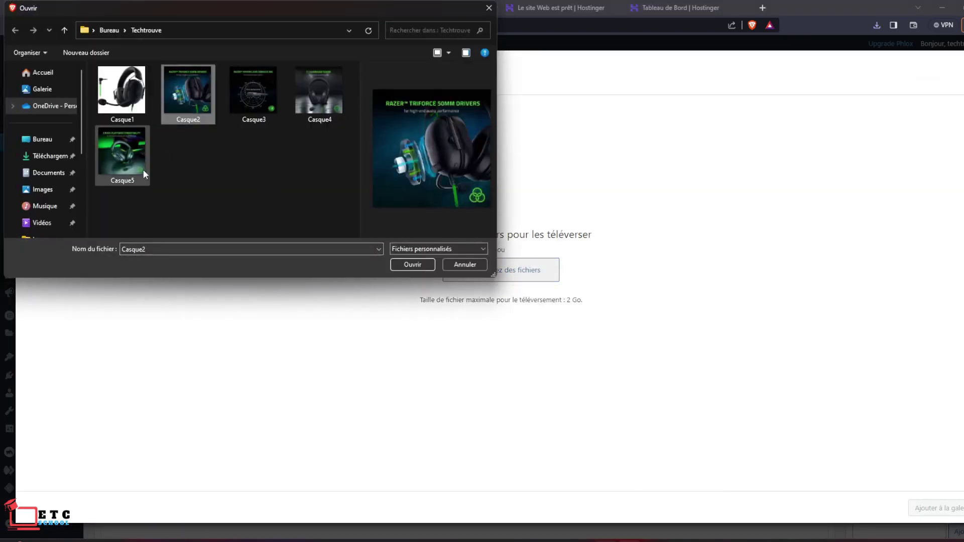
# Upload the images Casque2, Casque3, Casque4 and Casque5 and add them to the product gallery.
pyautogui.keyDown('shift'); pyautogui.click(120, 155); pyautogui.keyUp('shift')
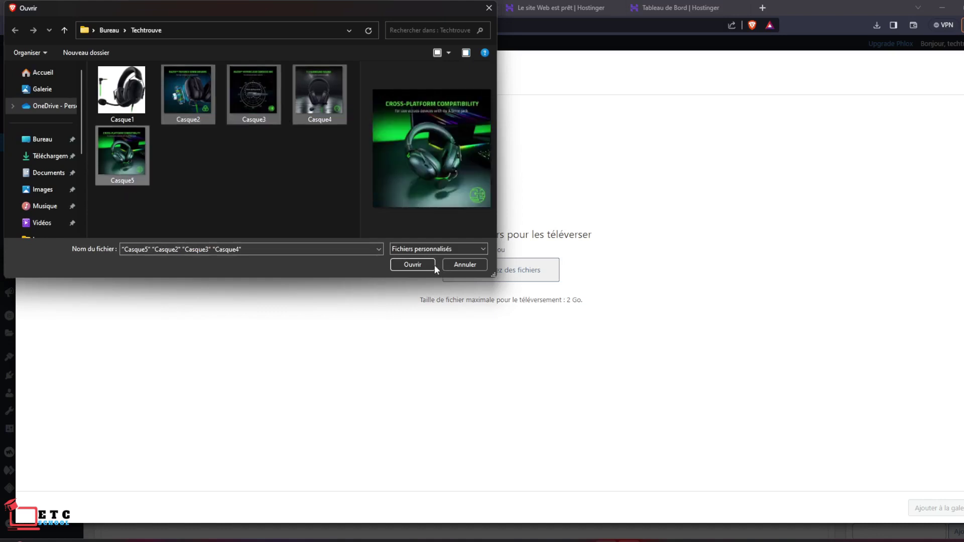
pyautogui.click(214, 119)
pyautogui.click(253, 98)
pyautogui.click(197, 98)
pyautogui.keyDown('shift'); pyautogui.click(133, 156); pyautogui.keyUp('shift')
pyautogui.click(412, 264)
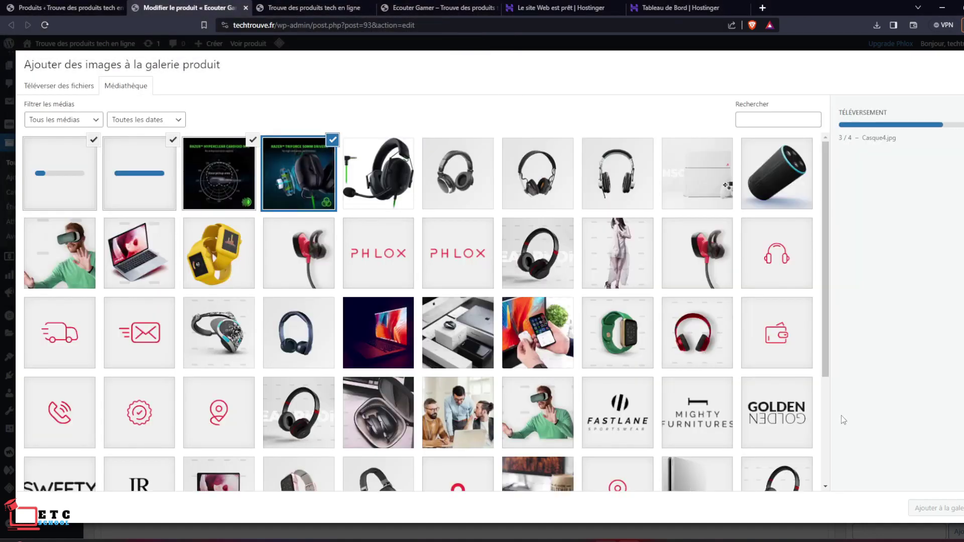
pyautogui.click(938, 509)
# Update the product with its new gallery images and switch to its storefront page.
pyautogui.scroll(-10, 907, 457)
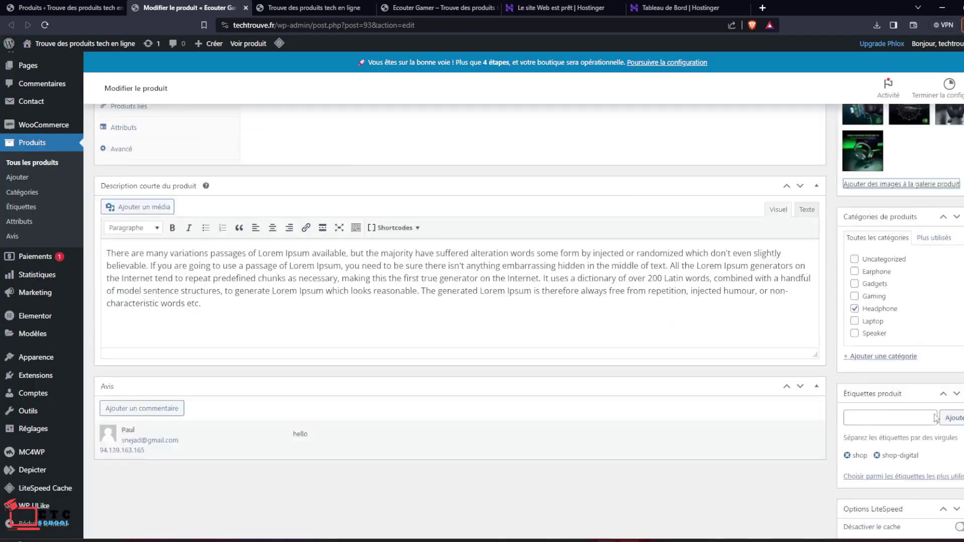
pyautogui.scroll(8, 936, 418)
pyautogui.scroll(8, 936, 418)
pyautogui.click(947, 376)
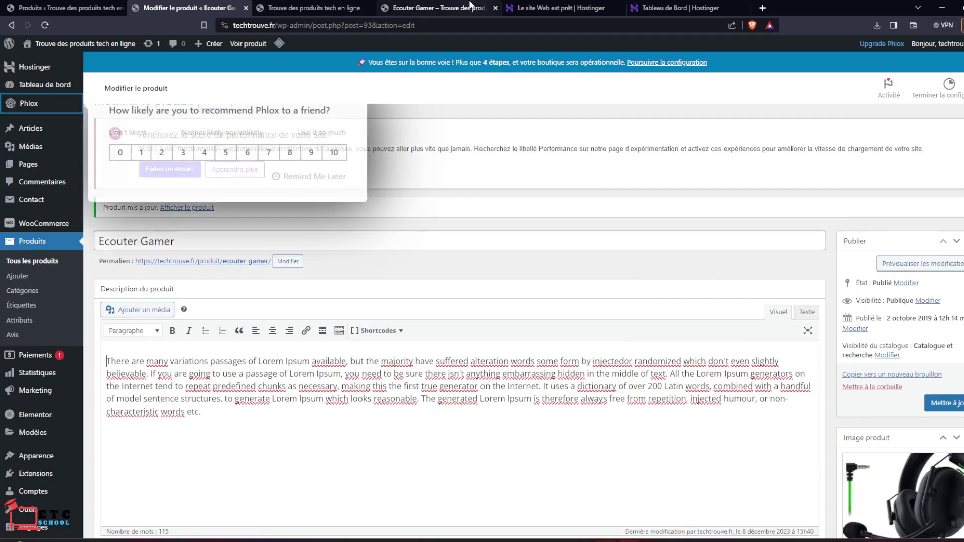
pyautogui.click(470, 5)
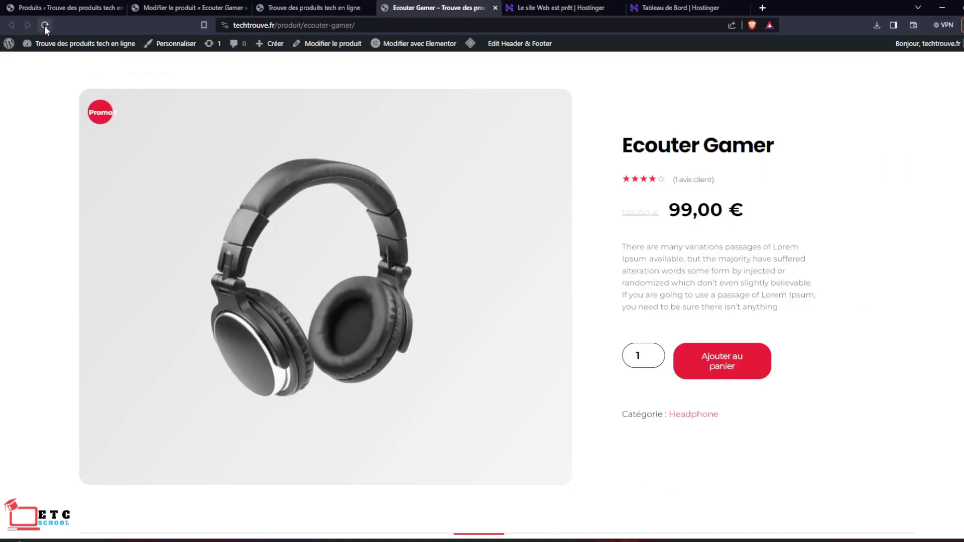
# Return to the product editor and rename the product as Casque Gamer.
pyautogui.click(149, 5)
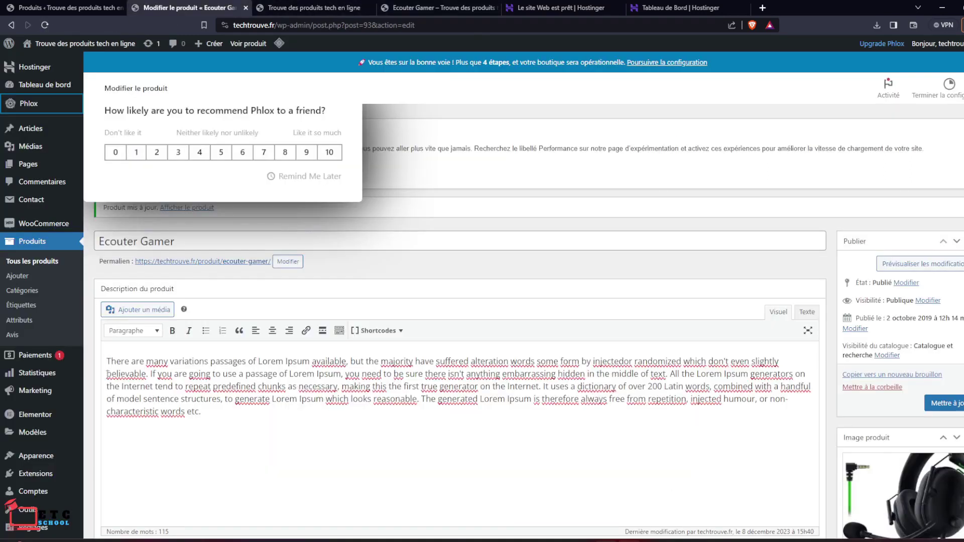
pyautogui.moveTo(136, 242); pyautogui.dragTo(91, 241)
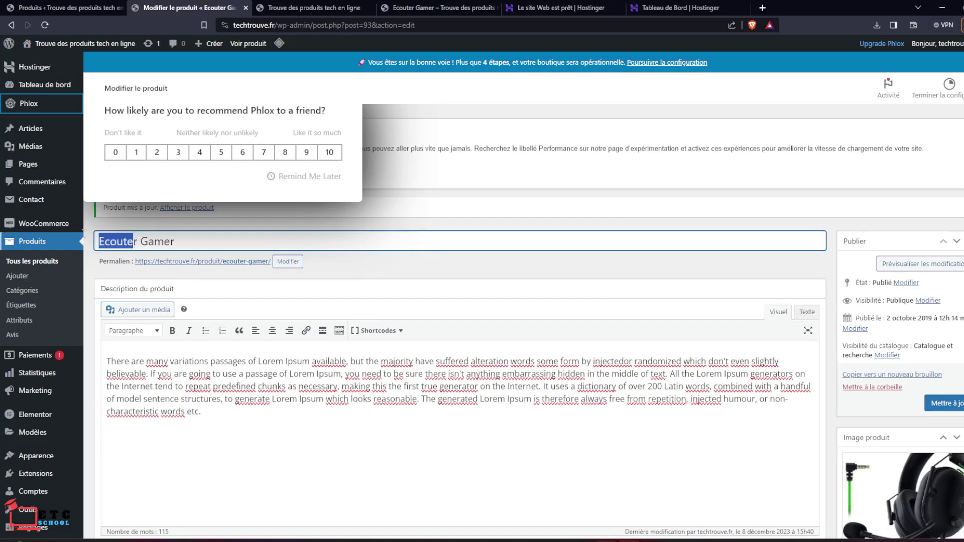
pyautogui.press('BackSpace')
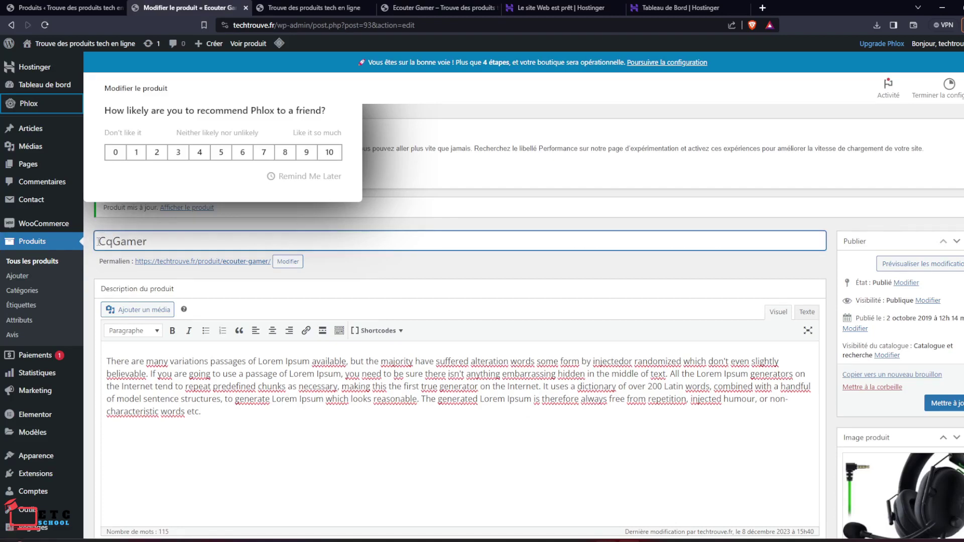
pyautogui.press('BackSpace')
pyautogui.write('asque')
# Postpone the Phlox recommendation survey and update the product to save its new title.
pyautogui.click(307, 176)
pyautogui.scroll(-1, 619, 253)
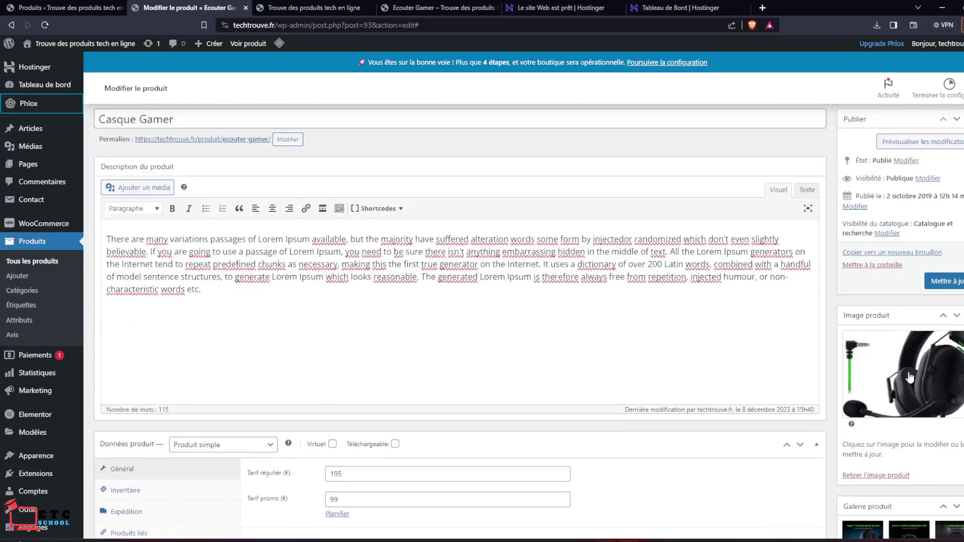
pyautogui.click(943, 350)
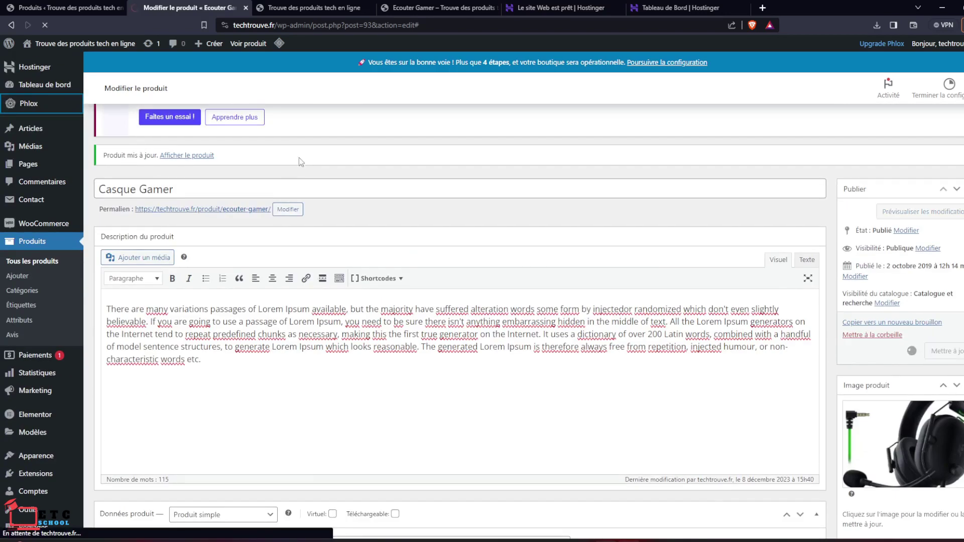
# Reload the product's storefront page and check its title, main image and gallery thumbnails.
pyautogui.click(425, 5)
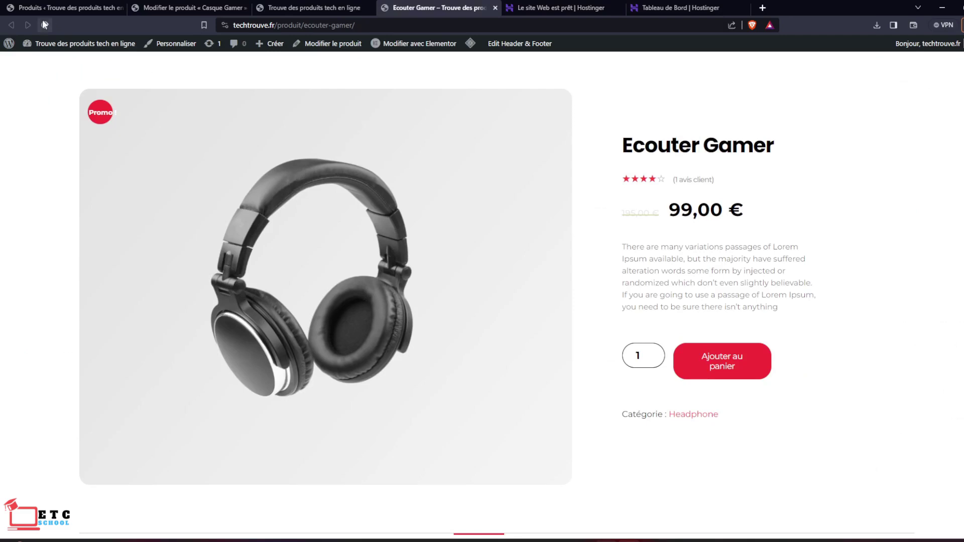
pyautogui.click(44, 25)
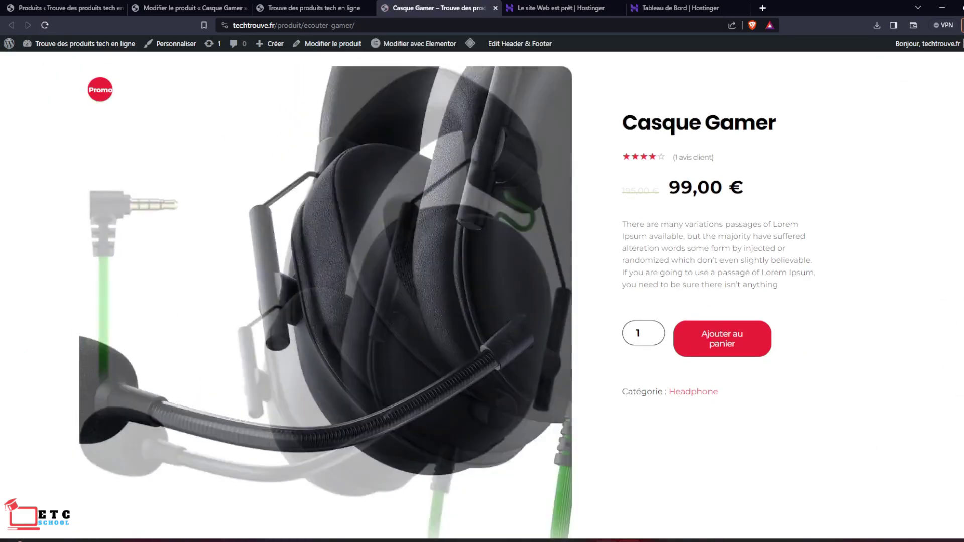
pyautogui.scroll(-5, 883, 517)
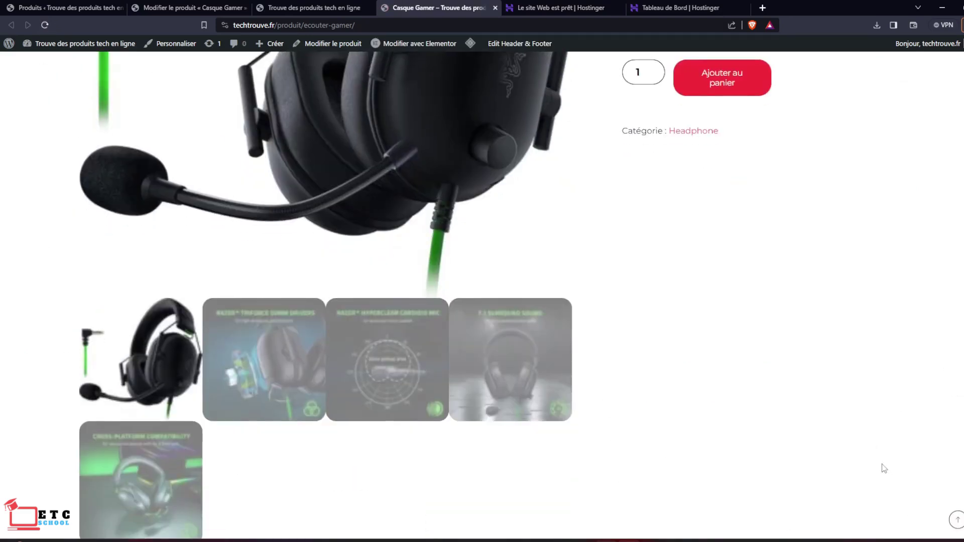
pyautogui.scroll(4, 880, 467)
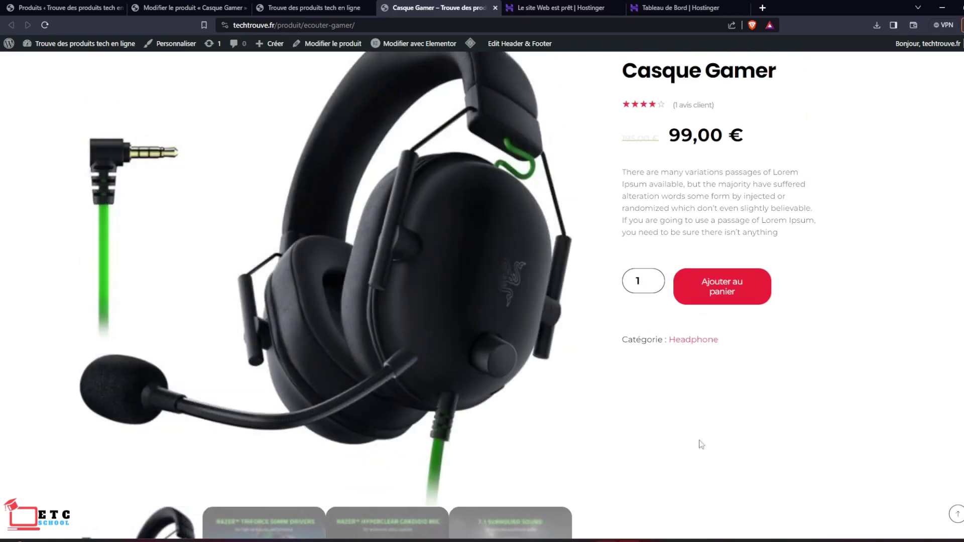
pyautogui.scroll(-1, 262, 502)
# View each of the four added gallery images enlarged on the product page.
pyautogui.click(260, 520)
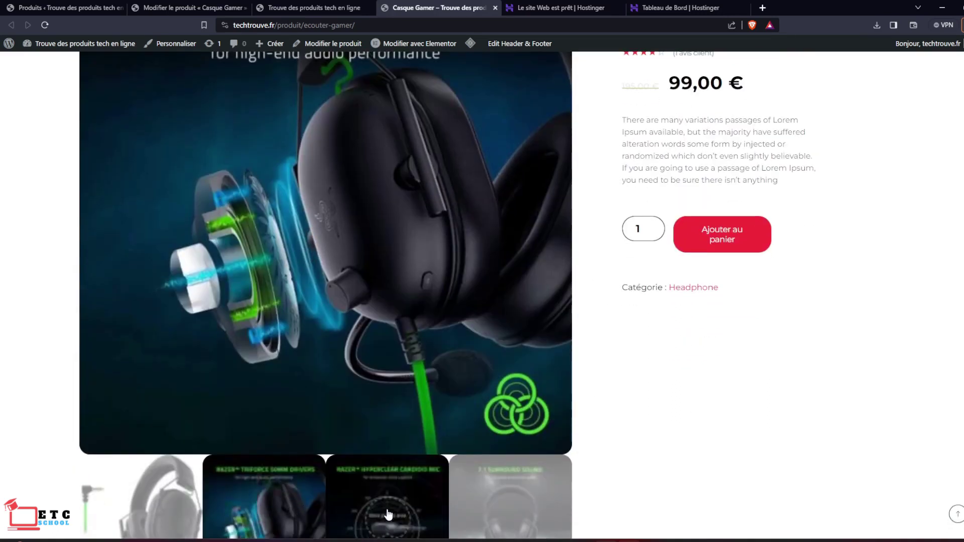
pyautogui.click(392, 515)
pyautogui.click(520, 510)
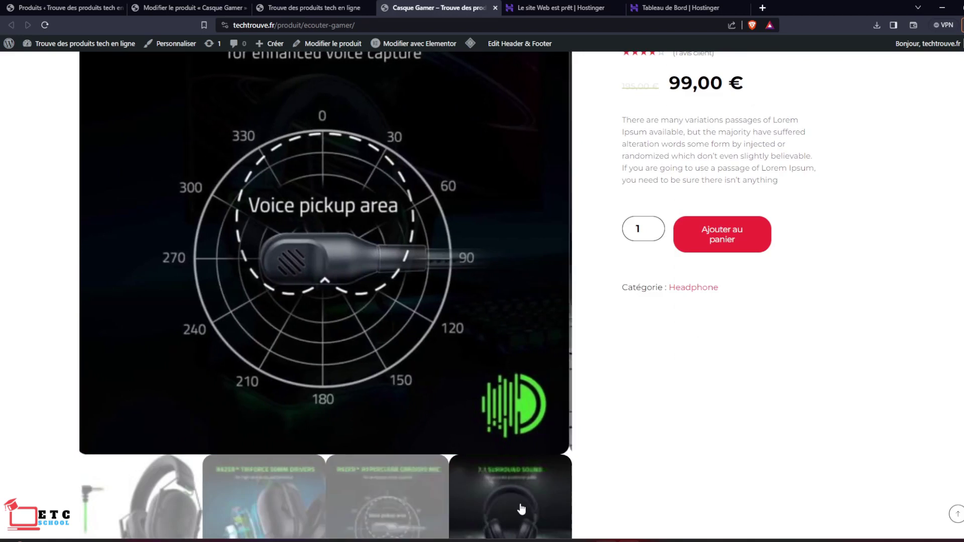
pyautogui.scroll(-3, 512, 510)
pyautogui.click(111, 472)
pyautogui.scroll(5, 427, 426)
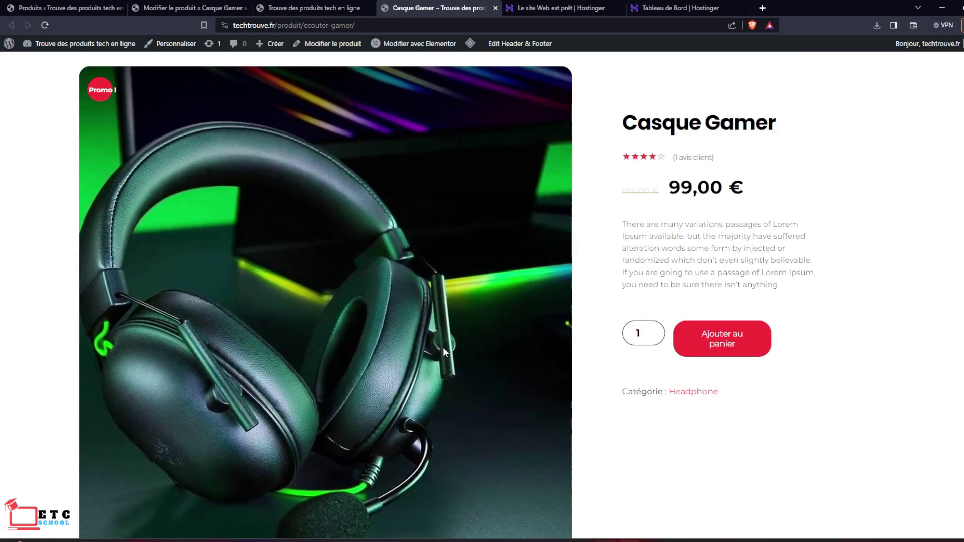
pyautogui.scroll(-4, 558, 337)
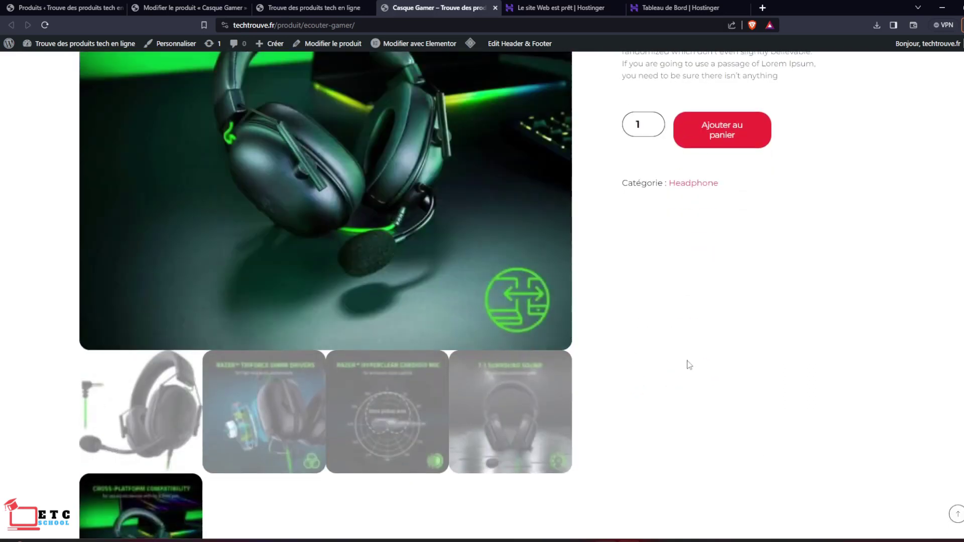
pyautogui.scroll(5, 685, 362)
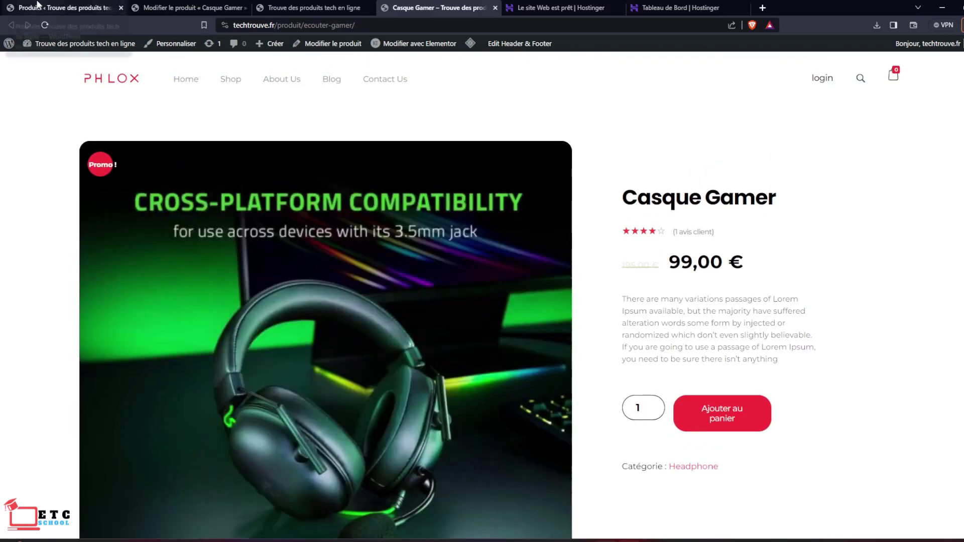
# Open the store's home page and look through its sections.
pyautogui.click(95, 6)
pyautogui.click(415, 6)
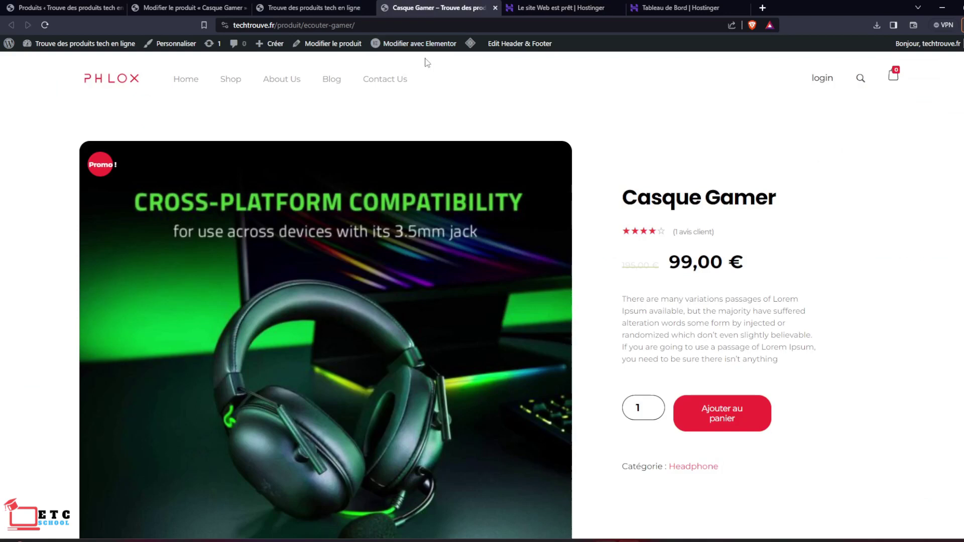
pyautogui.click(185, 79)
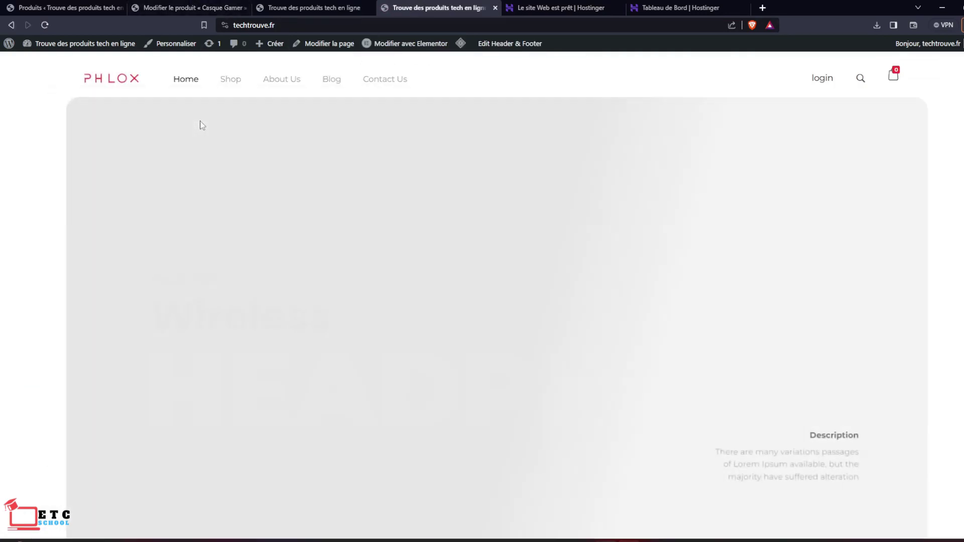
pyautogui.scroll(-8, 424, 269)
pyautogui.scroll(8, 528, 286)
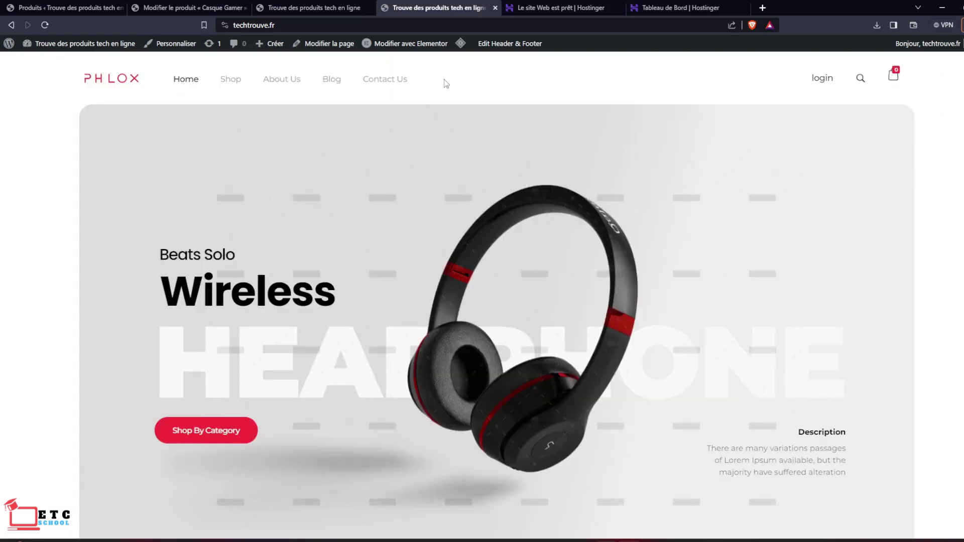
# Open the store's Shop page and examine its content.
pyautogui.click(231, 79)
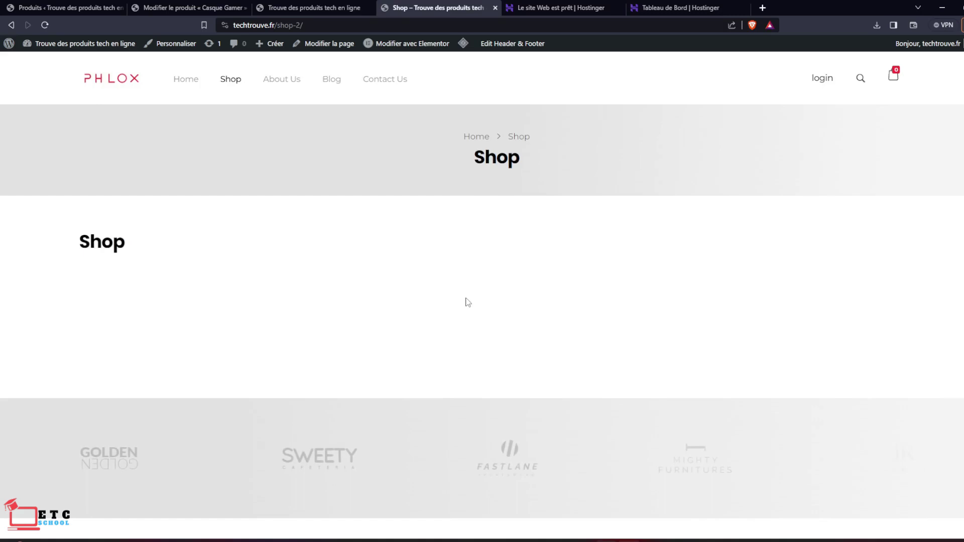
pyautogui.scroll(-4, 482, 301)
pyautogui.scroll(5, 485, 301)
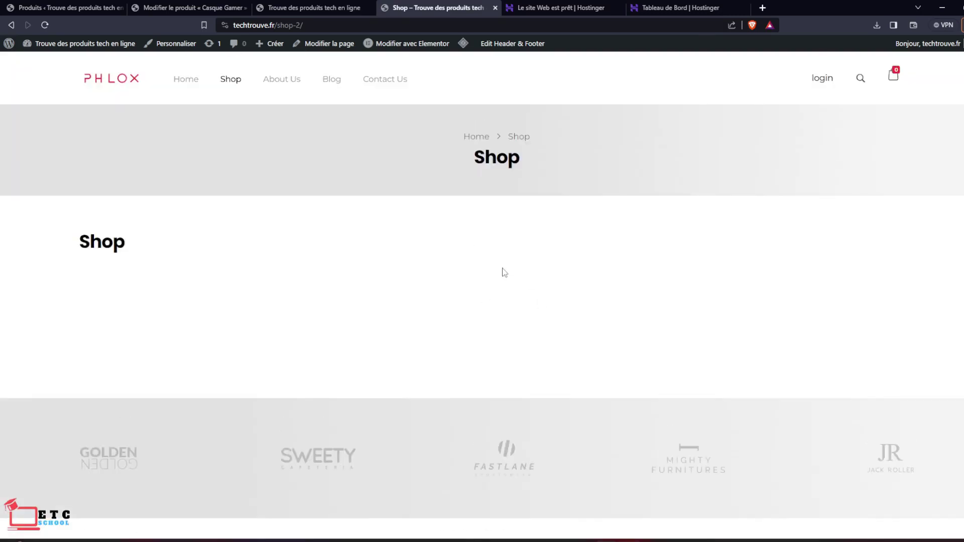
# Go back to the home page and compare its product grid with the product list in the admin area.
pyautogui.click(186, 78)
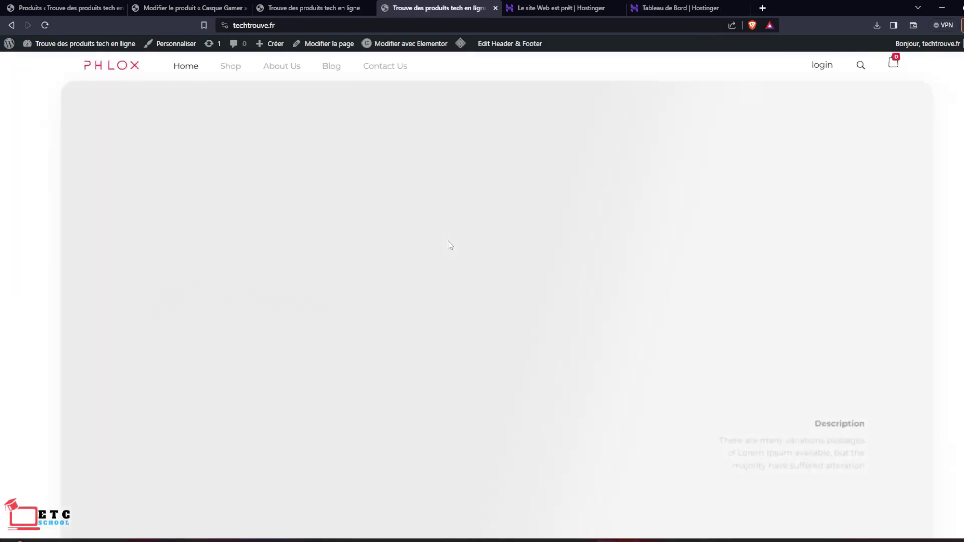
pyautogui.scroll(-7, 506, 280)
pyautogui.scroll(-15, 508, 282)
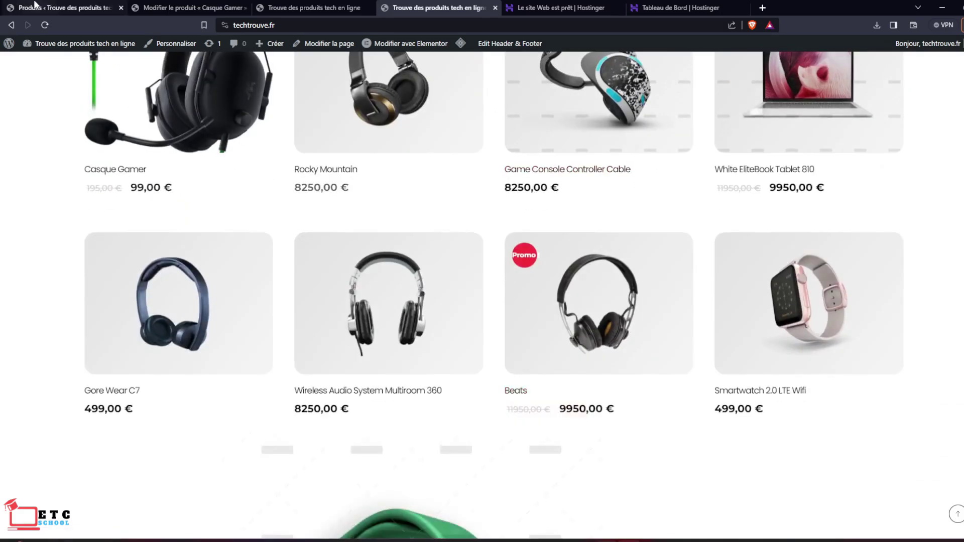
pyautogui.click(65, 7)
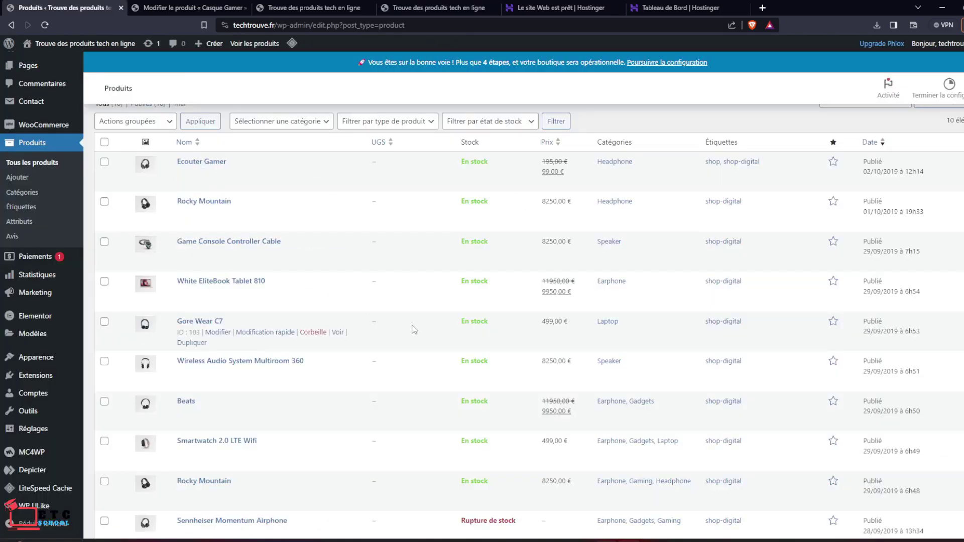
pyautogui.scroll(2, 414, 329)
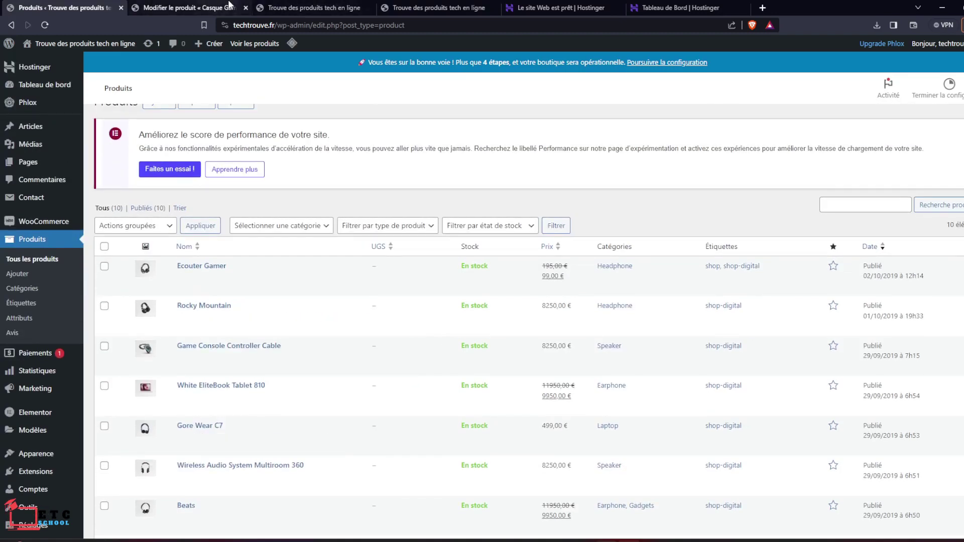
# Return to the store's home page and open it for editing with Elementor.
pyautogui.click(433, 8)
pyautogui.scroll(20, 587, 363)
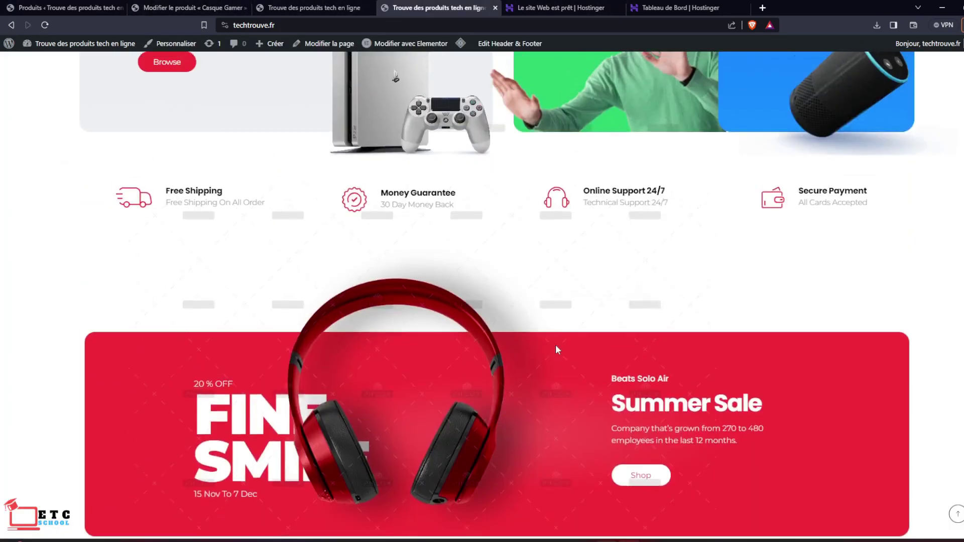
pyautogui.scroll(3, 557, 350)
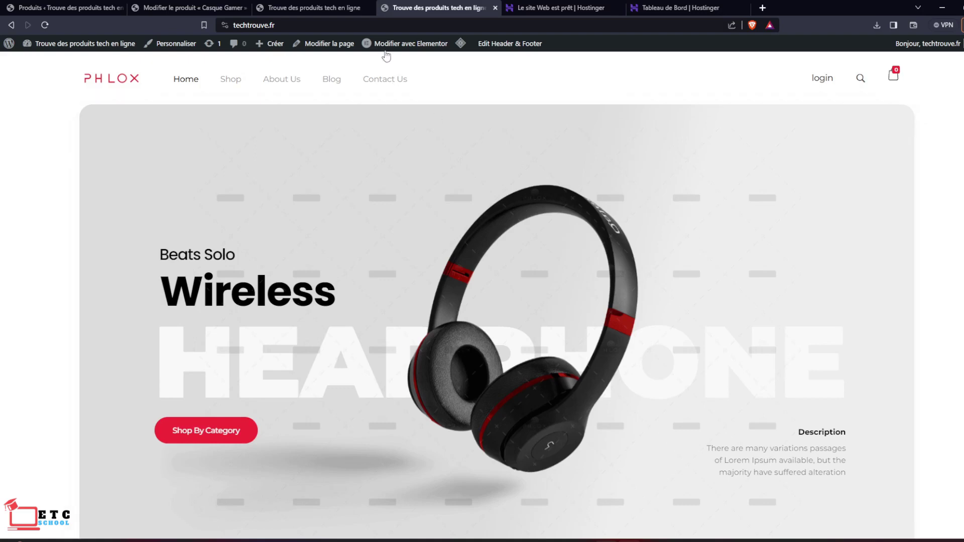
pyautogui.moveTo(431, 54)
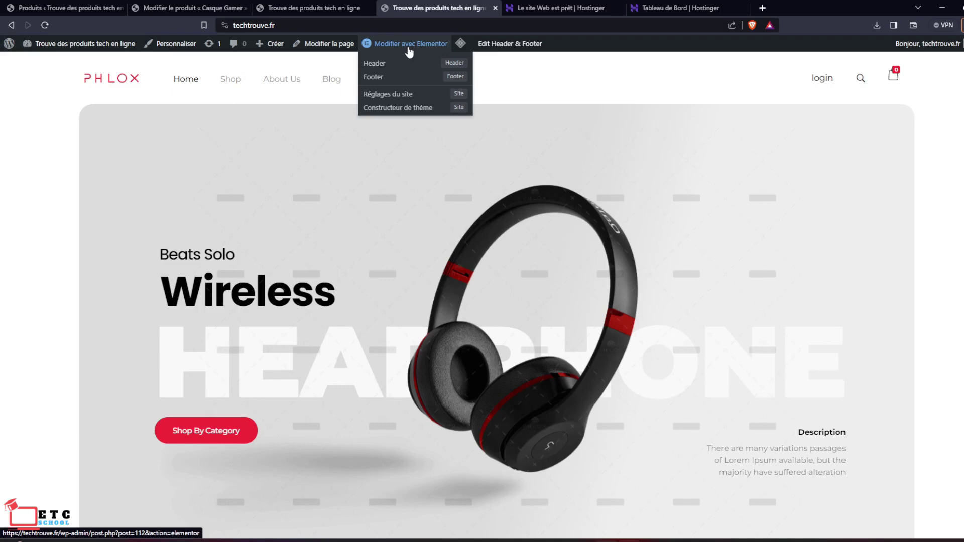
pyautogui.click(409, 44)
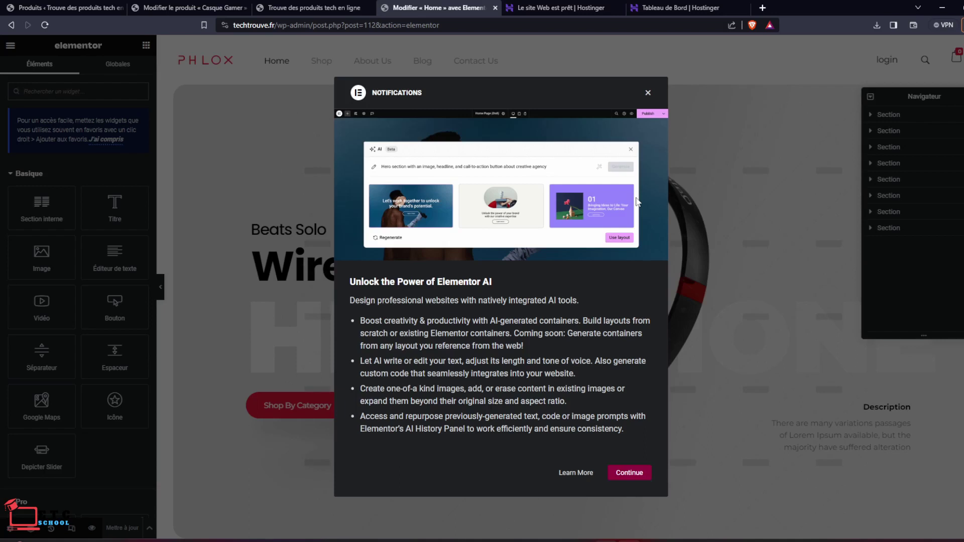
# Close the Elementor AI notification and the Navigator, and open the settings of the headphone image in the hero section.
pyautogui.click(648, 95)
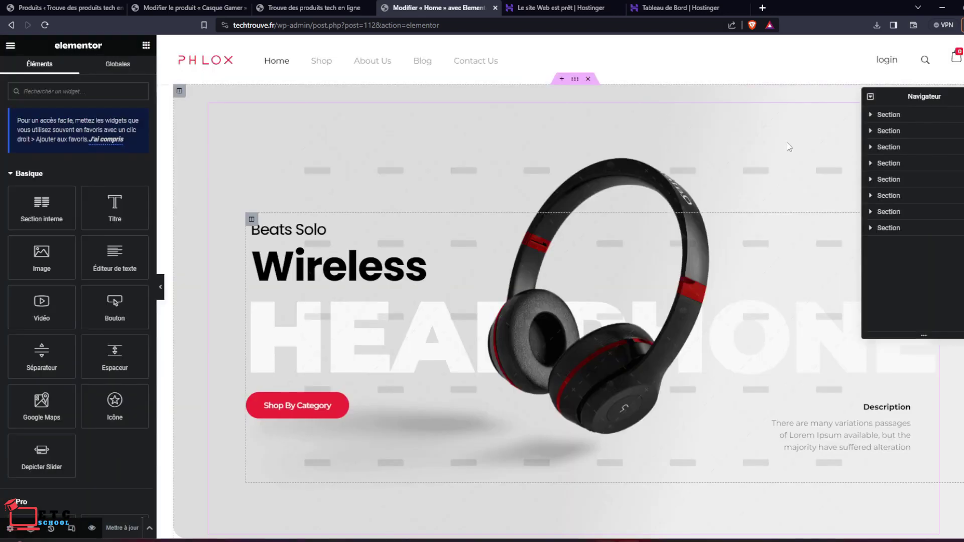
pyautogui.click(963, 97)
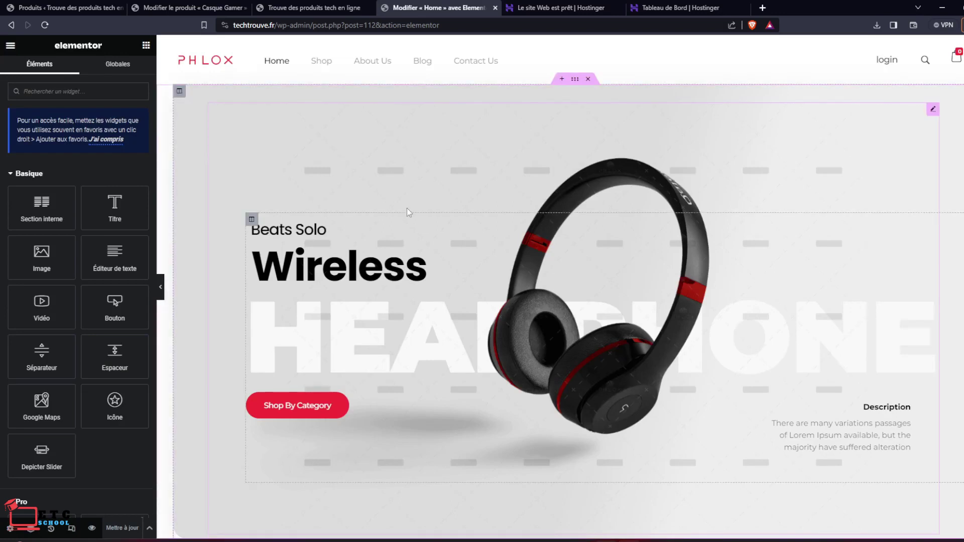
pyautogui.click(344, 303)
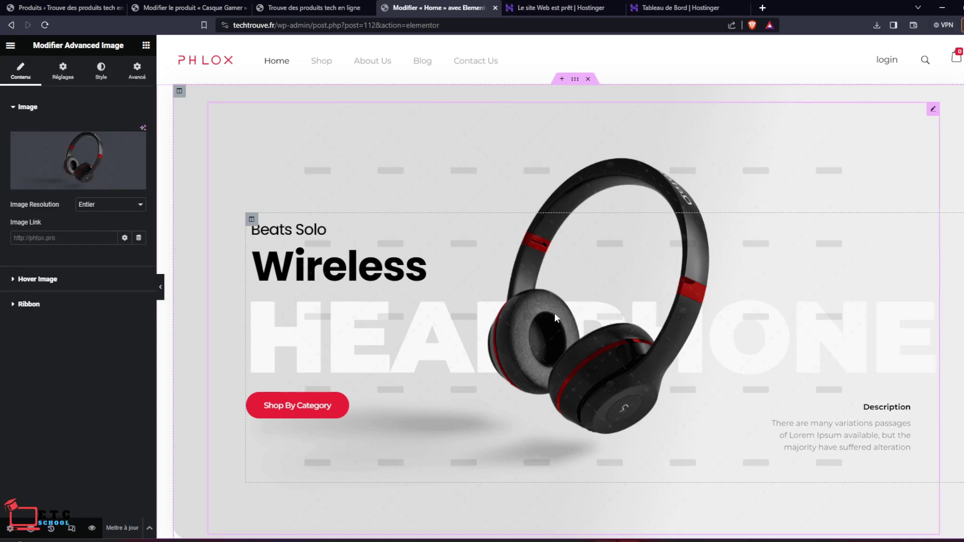
# Try replacing the hero section's headphone image with the uploaded file Casque1 and check how it fits the layout.
pyautogui.click(65, 184)
pyautogui.click(560, 266)
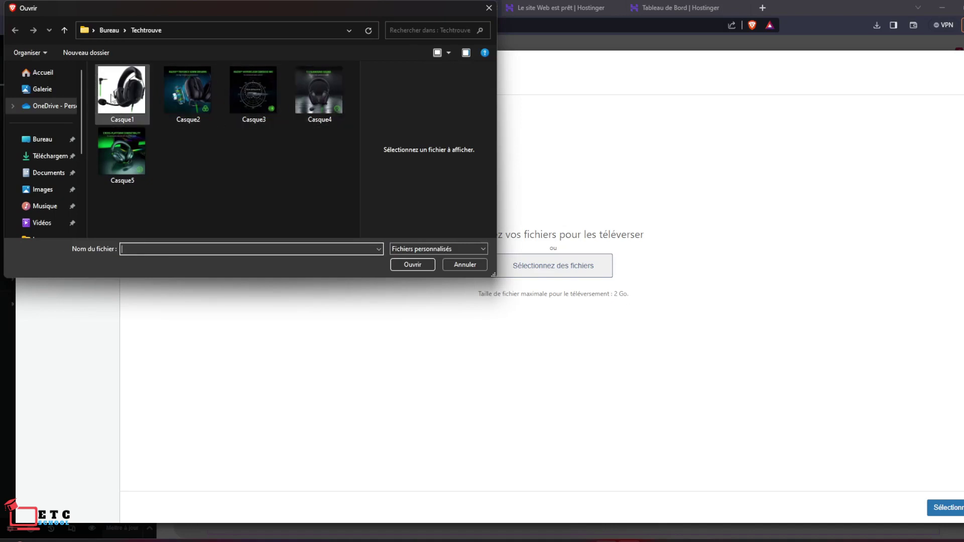
pyautogui.click(112, 98)
pyautogui.click(411, 265)
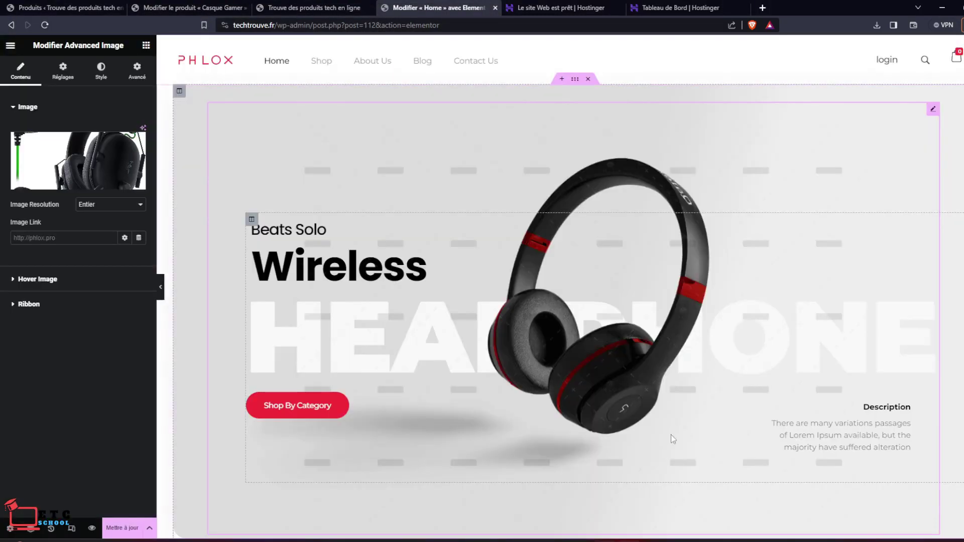
pyautogui.scroll(-10, 594, 402)
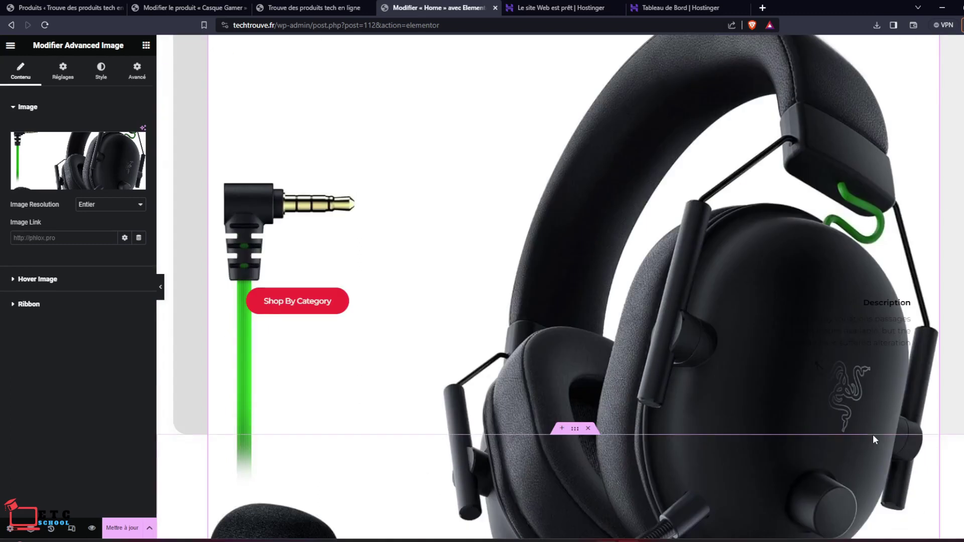
pyautogui.scroll(10, 726, 406)
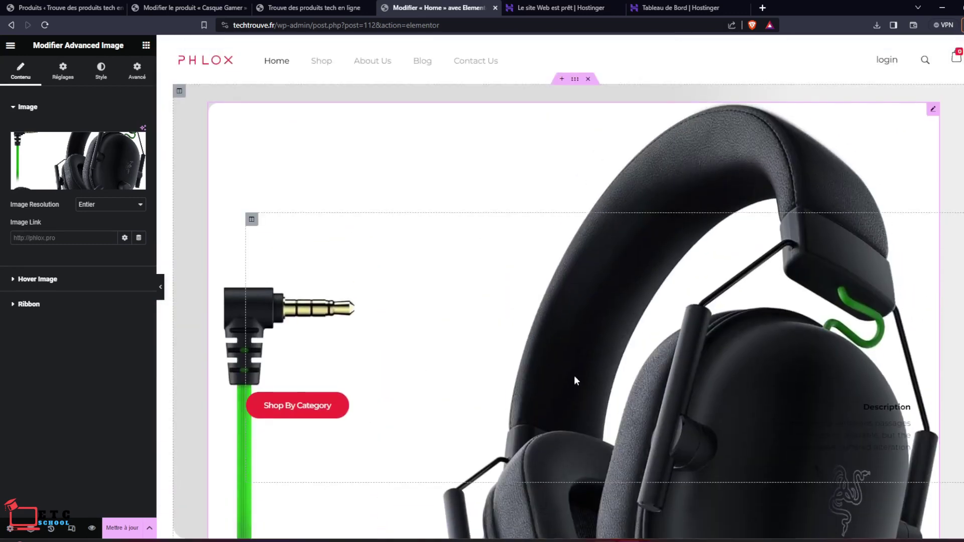
# Permanently delete the uploaded Casque1.jpg and set the hero image to the media library's black headphone picture with HEADPHONE lettering.
pyautogui.click(63, 180)
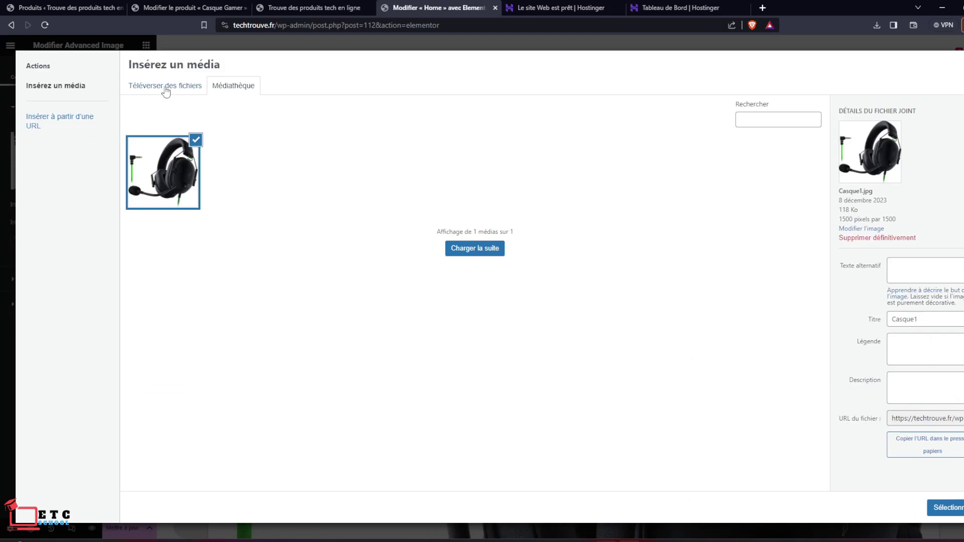
pyautogui.click(840, 239)
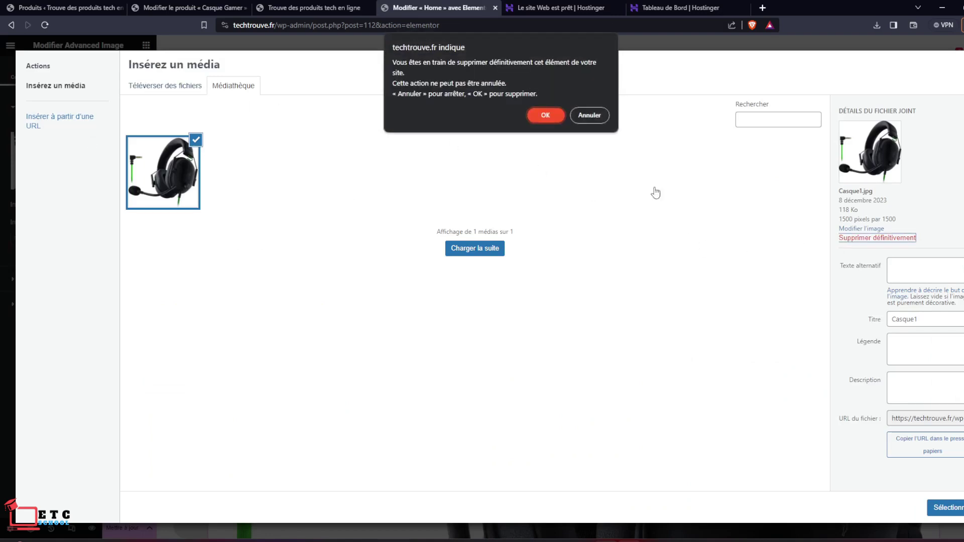
pyautogui.click(546, 113)
pyautogui.click(234, 86)
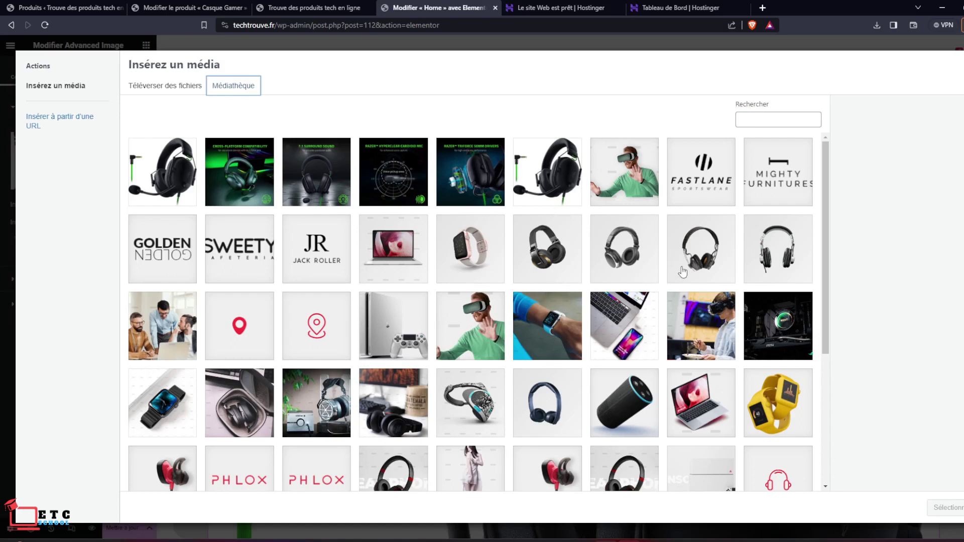
pyautogui.scroll(-1, 593, 305)
pyautogui.scroll(-3, 592, 304)
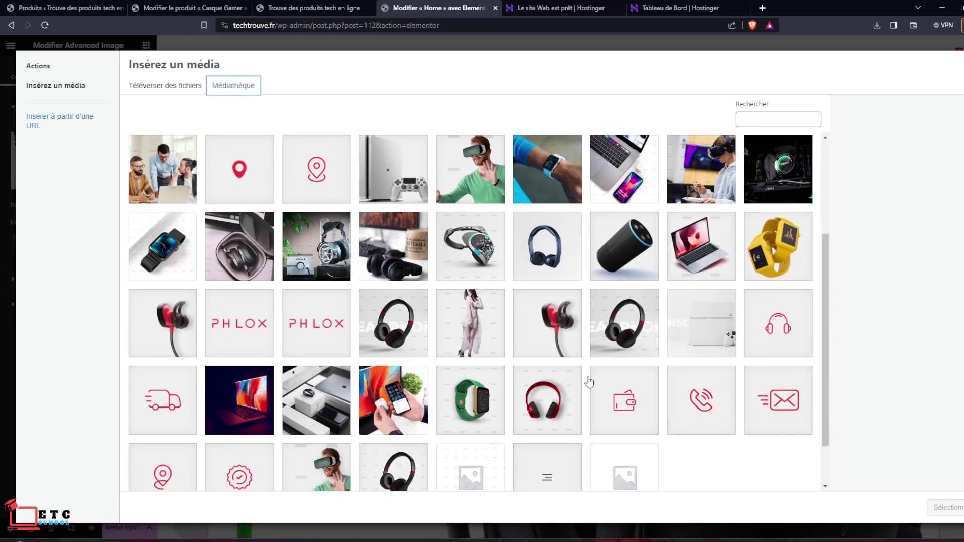
pyautogui.click(397, 340)
pyautogui.click(948, 507)
# Set the hero section's description text to "Bienvenue sur Techtroiuve où vous trouverez tous les produits Hightech de haute qualité." and update the page.
pyautogui.scroll(-4, 415, 286)
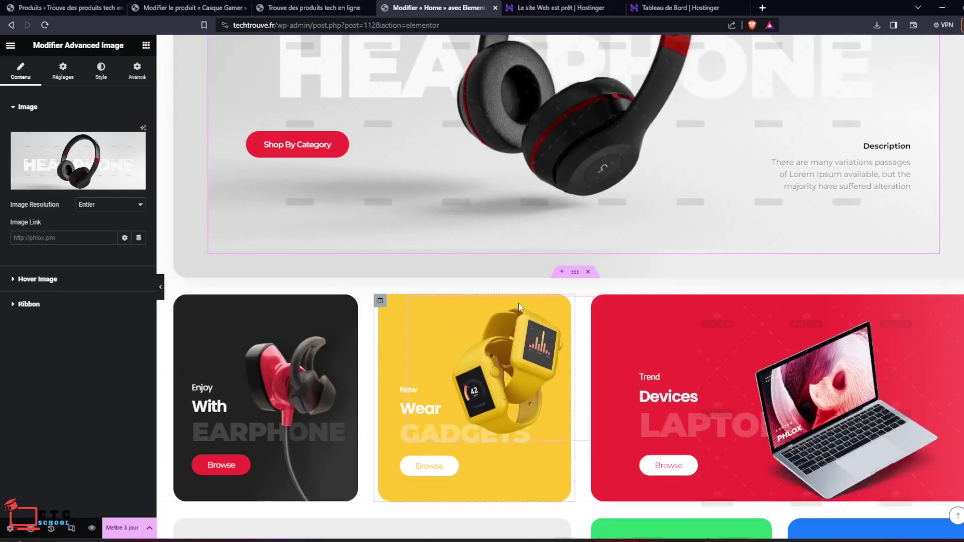
pyautogui.click(904, 147)
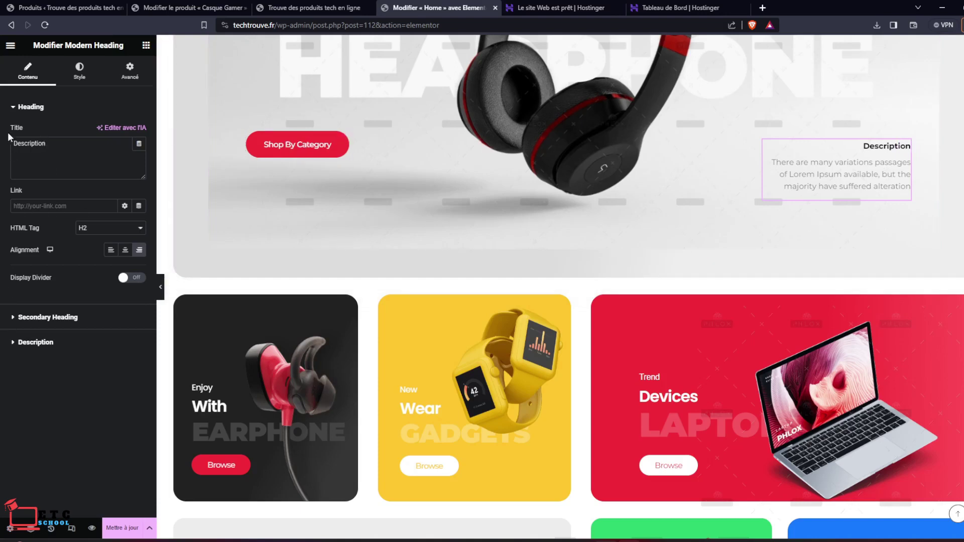
pyautogui.click(14, 111)
pyautogui.click(11, 137)
pyautogui.click(10, 136)
pyautogui.click(16, 162)
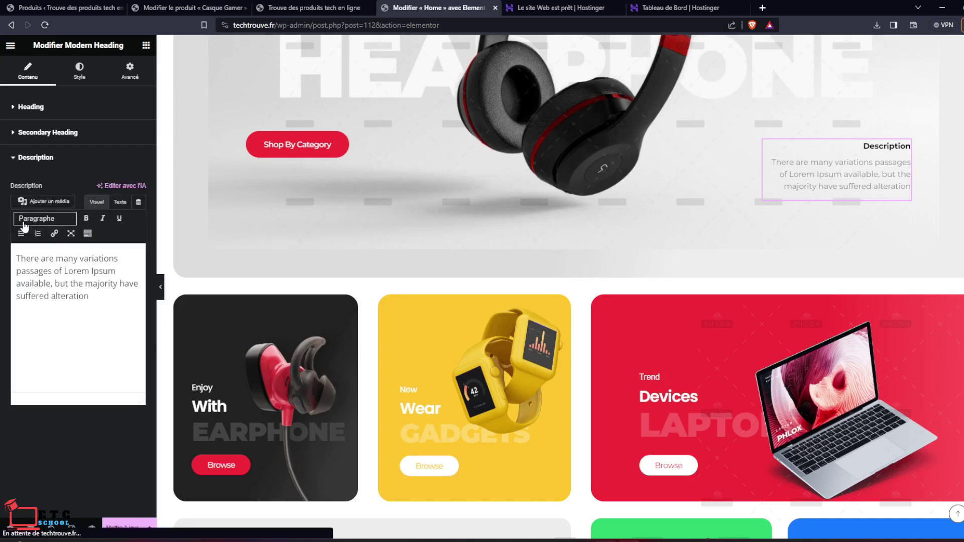
pyautogui.moveTo(101, 298); pyautogui.dragTo(18, 259)
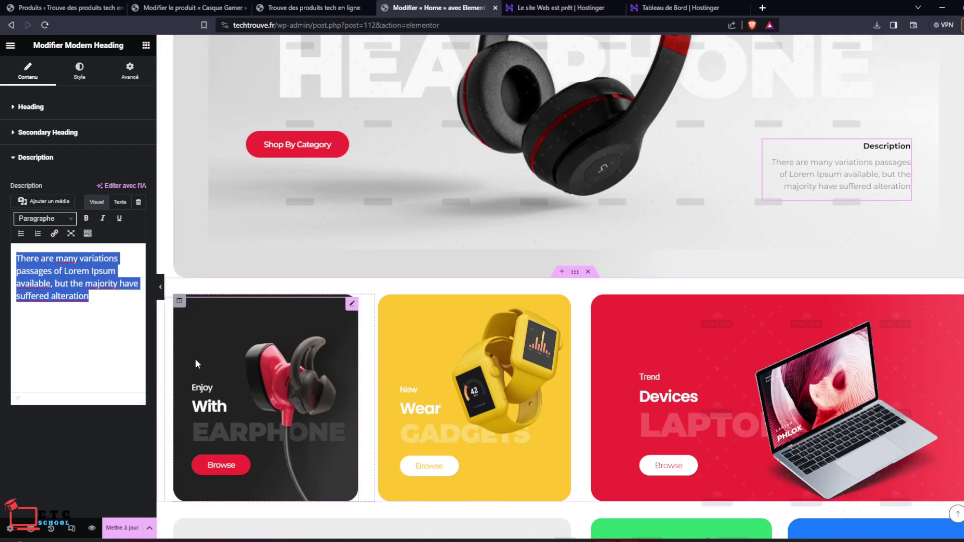
pyautogui.write('Bienvenu')
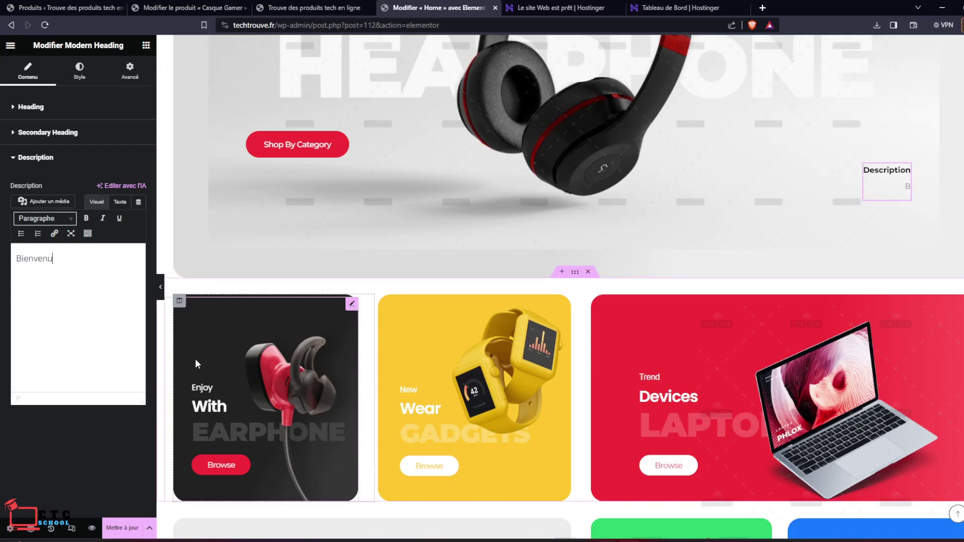
pyautogui.write('e sur Tech')
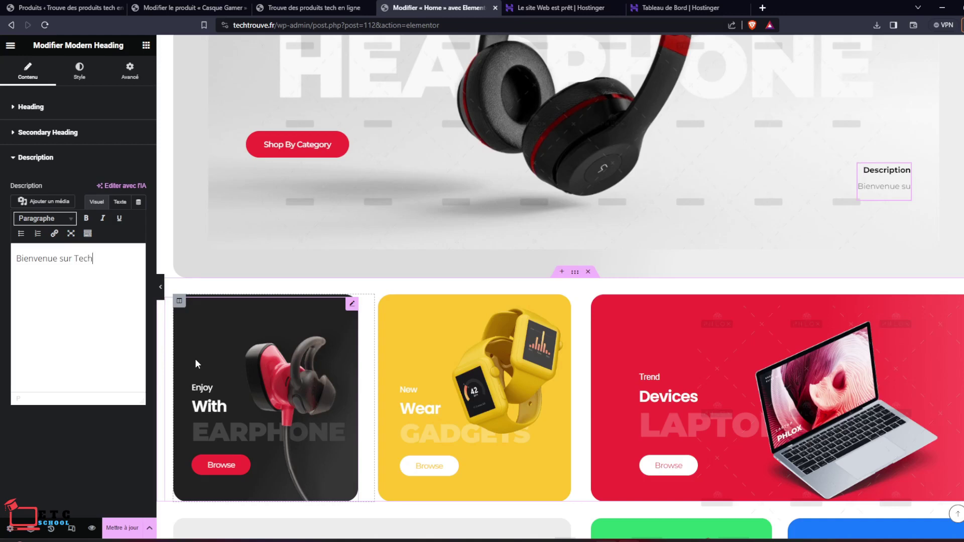
pyautogui.write('troiuv')
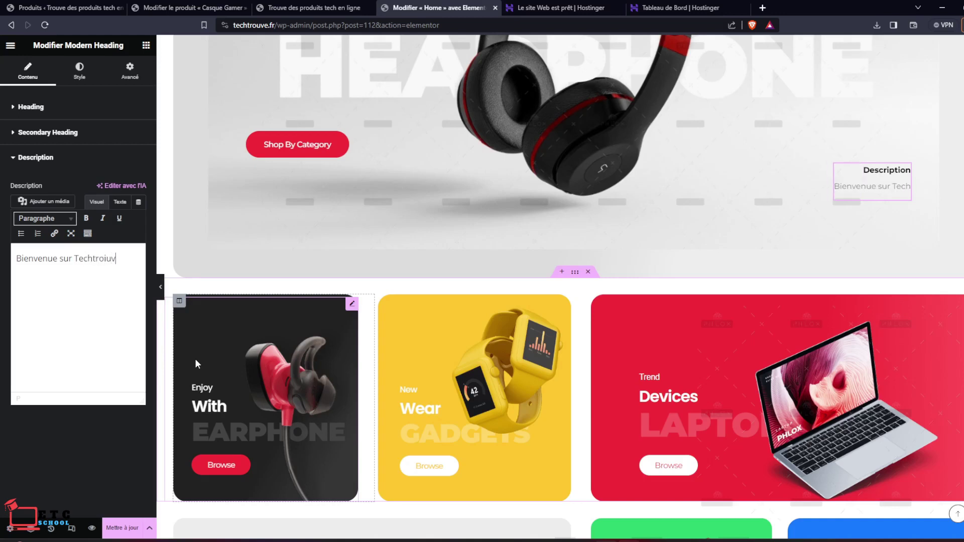
pyautogui.write('e où vous')
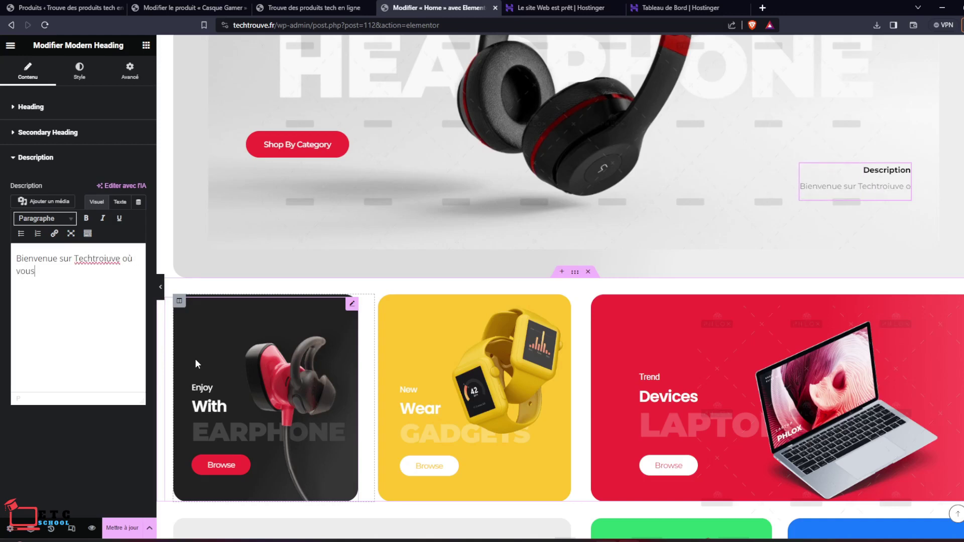
pyautogui.write(' trouverez ')
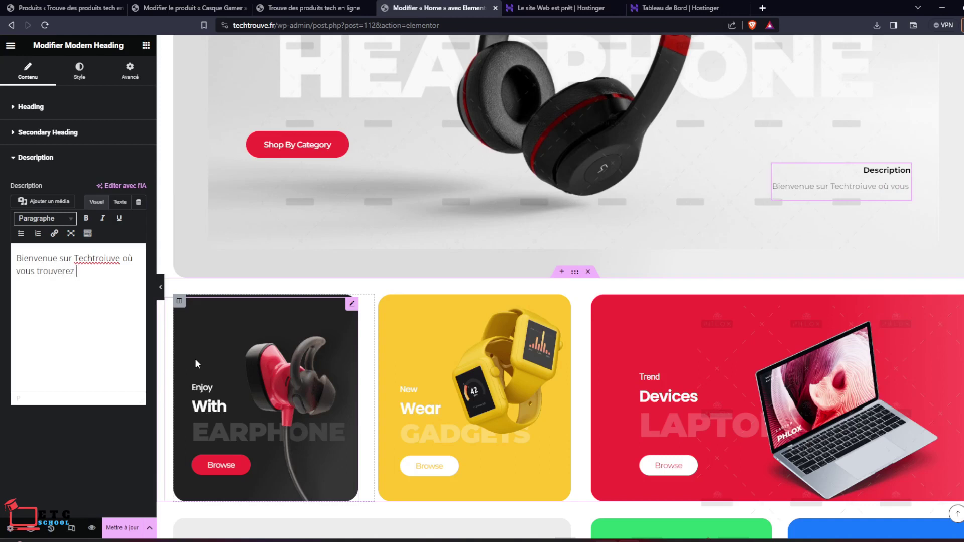
pyautogui.write('tous les')
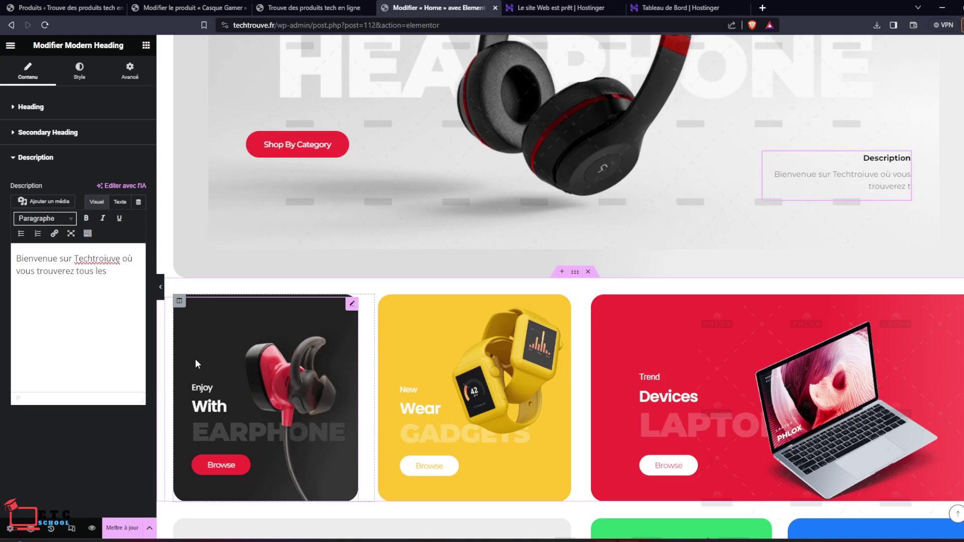
pyautogui.write(' produits Hightech de')
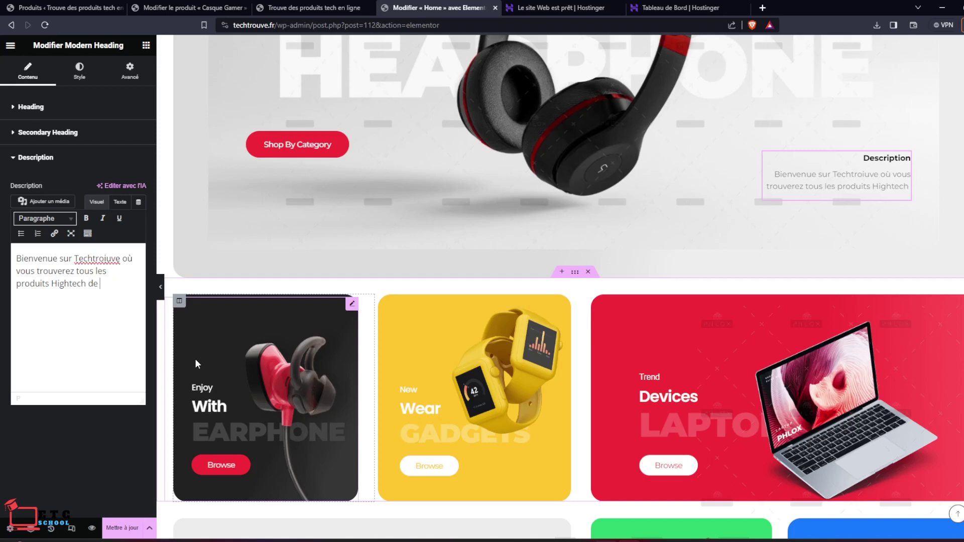
pyautogui.write(' haute qualité.')
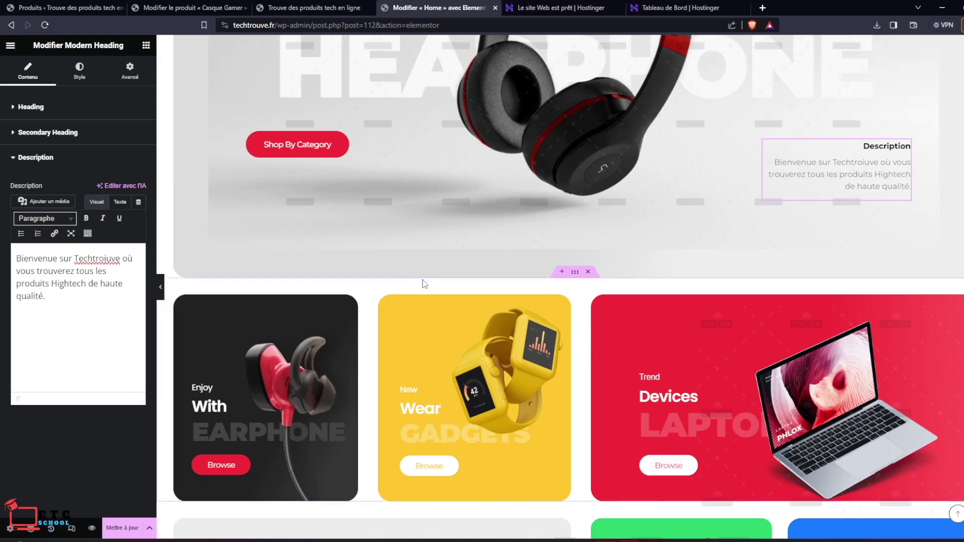
pyautogui.click(121, 537)
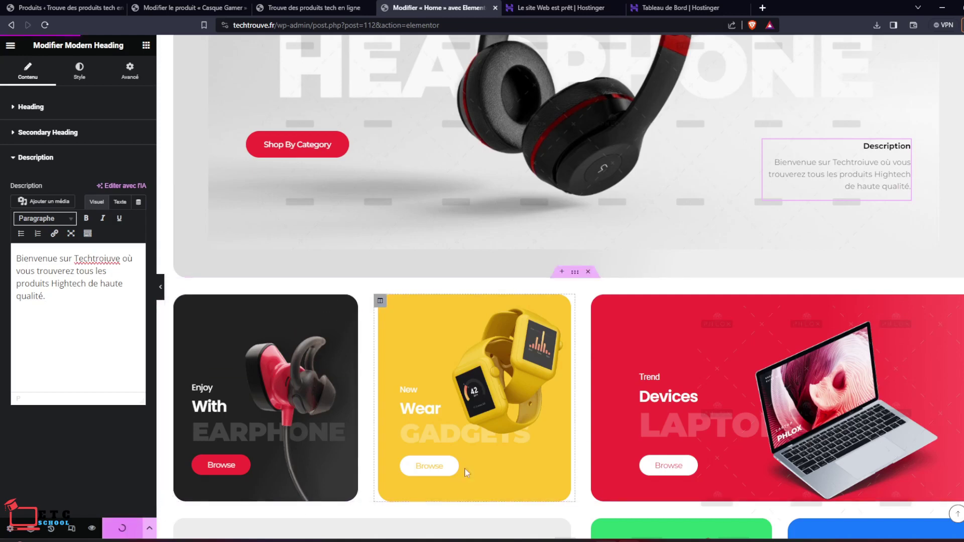
# Set the label of the hero section's "Shop By Category" button to "Découvrir" and update the page.
pyautogui.scroll(-3, 484, 266)
pyautogui.scroll(-5, 483, 240)
pyautogui.scroll(8, 365, 182)
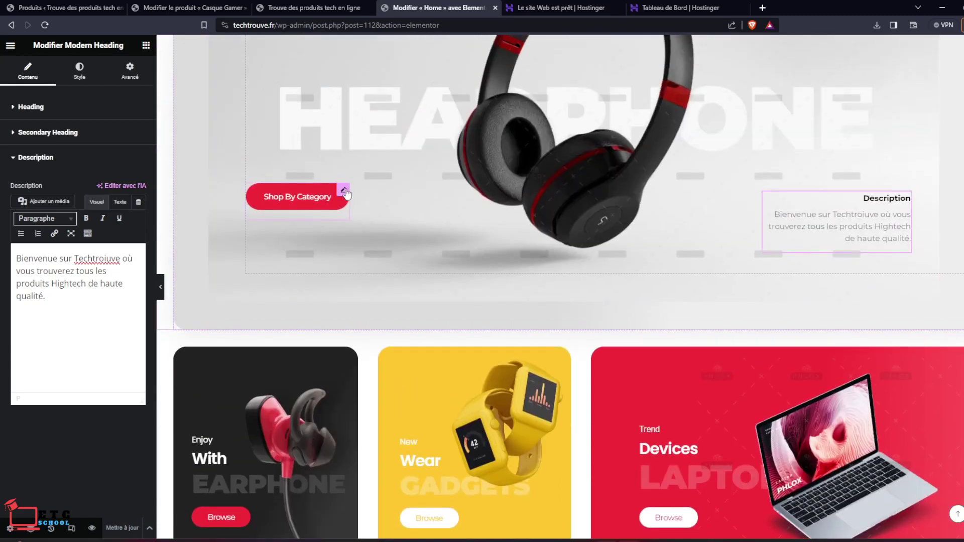
pyautogui.click(343, 191)
pyautogui.moveTo(64, 164); pyautogui.dragTo(14, 163)
pyautogui.click(84, 281)
pyautogui.moveTo(132, 130); pyautogui.dragTo(97, 130)
pyautogui.write('Dé')
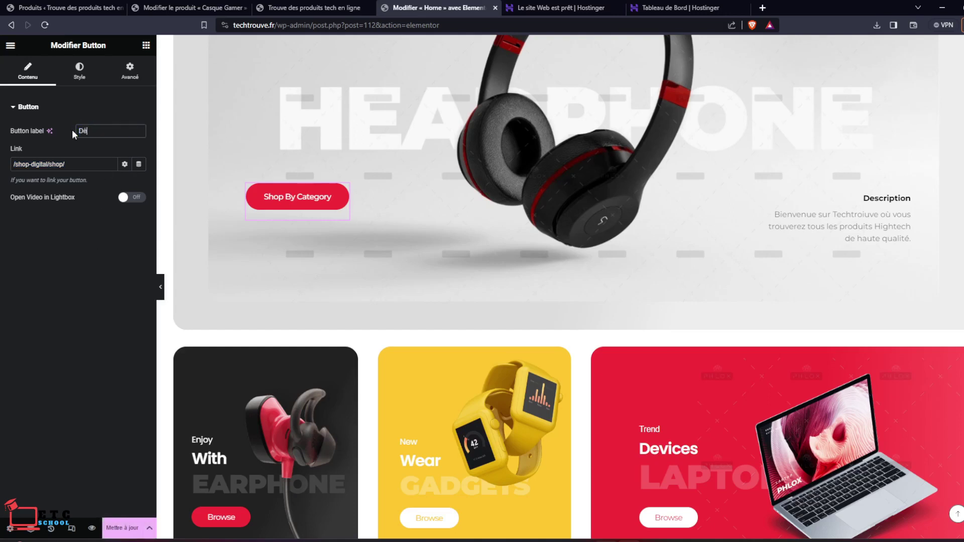
pyautogui.write('couvrir')
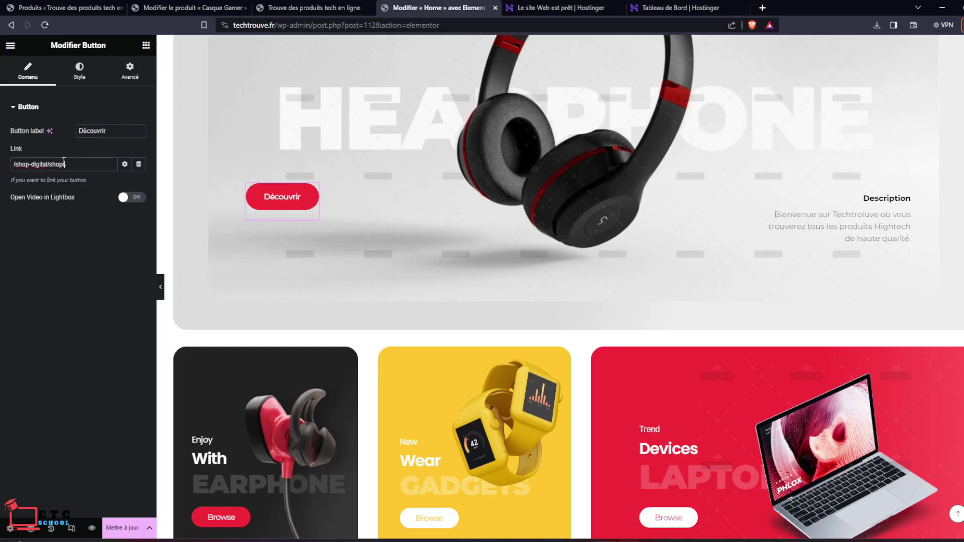
pyautogui.moveTo(63, 161); pyautogui.dragTo(3, 166)
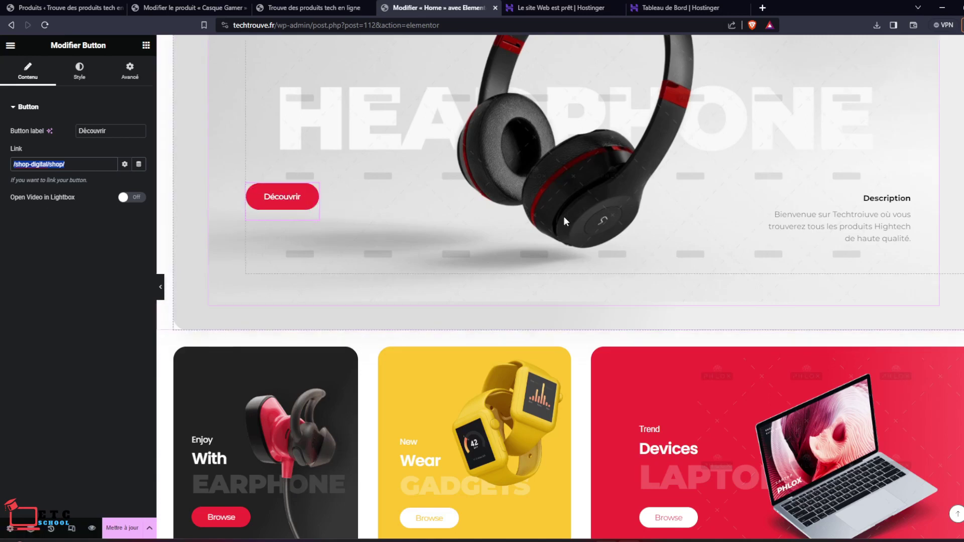
pyautogui.scroll(4, 565, 253)
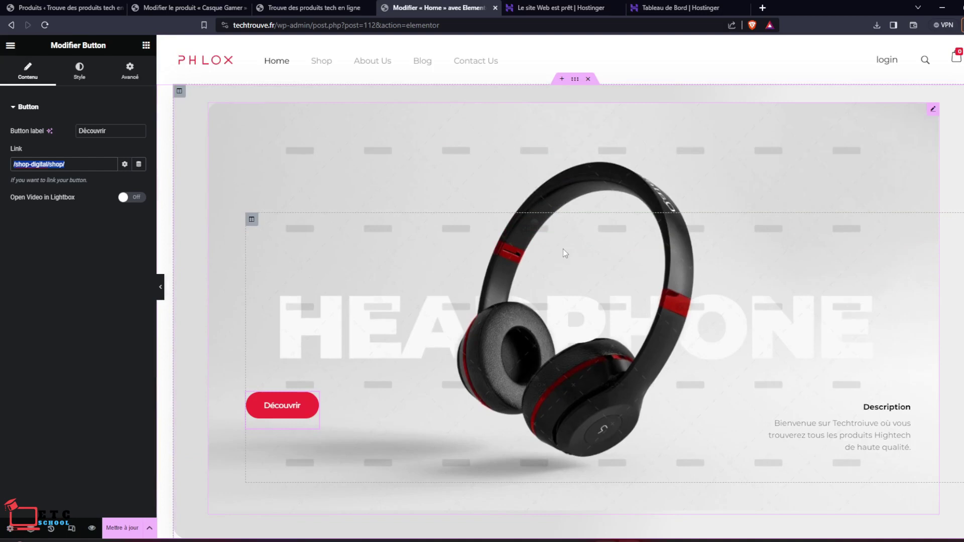
pyautogui.click(126, 533)
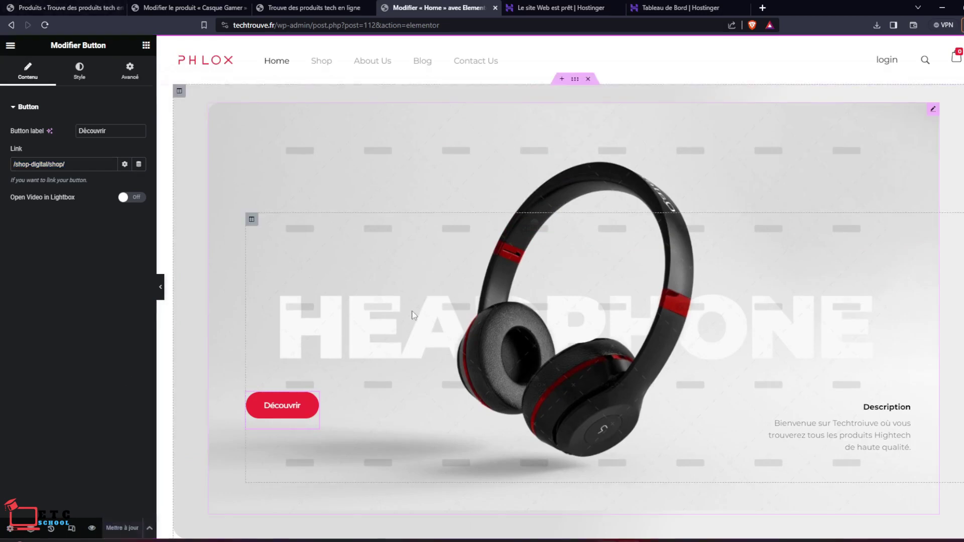
# Return to the WordPress admin's product list, reload it, and open the product categories page to review the existing categories.
pyautogui.click(36, 6)
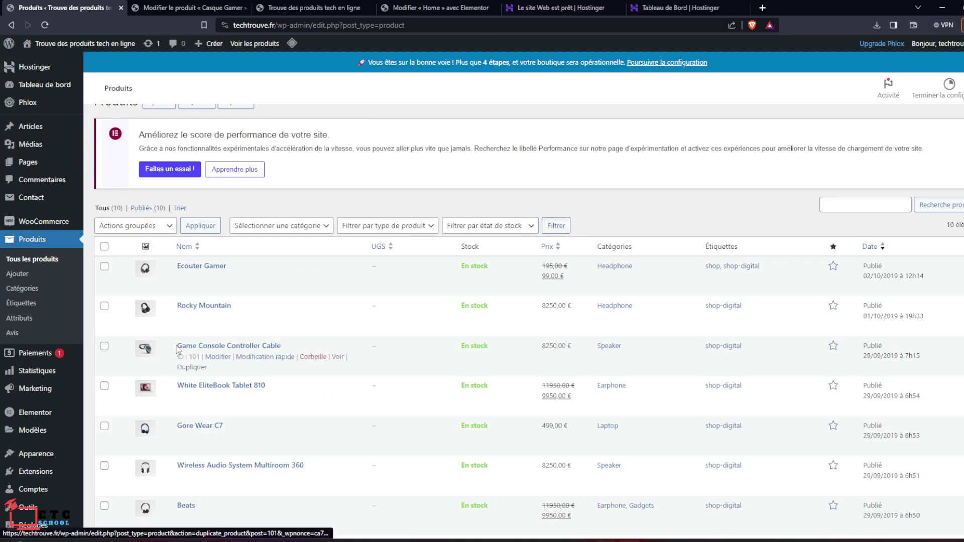
pyautogui.click(39, 255)
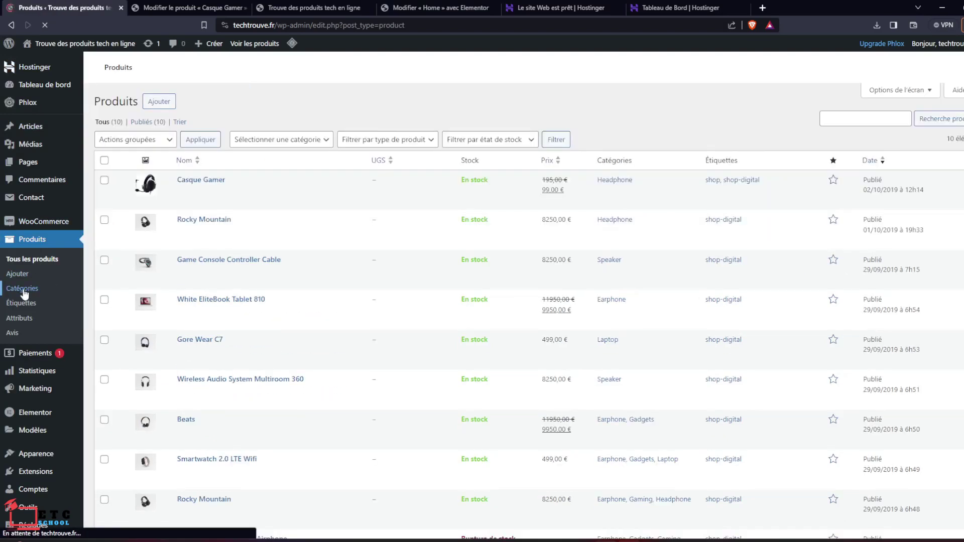
pyautogui.click(24, 290)
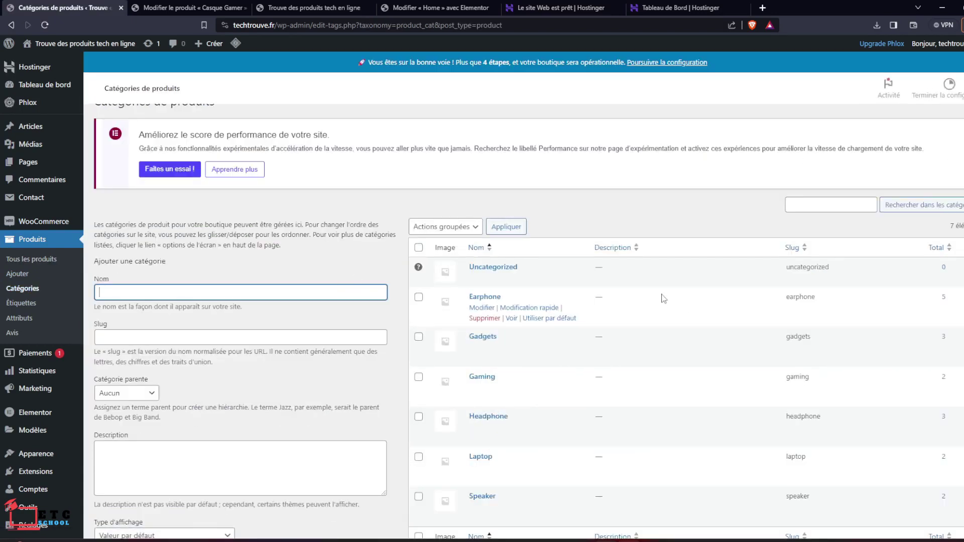
pyautogui.scroll(-2, 671, 276)
pyautogui.scroll(-1, 670, 273)
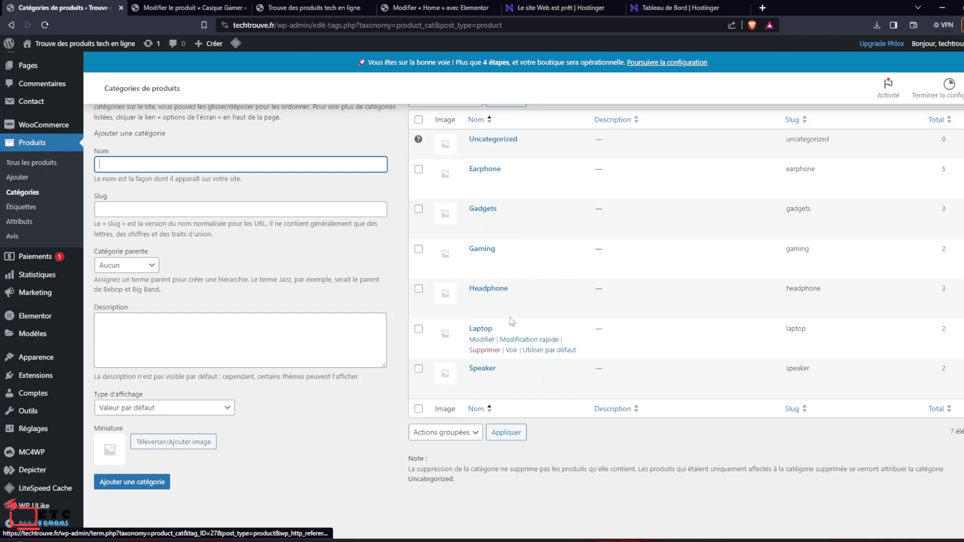
pyautogui.scroll(3, 505, 259)
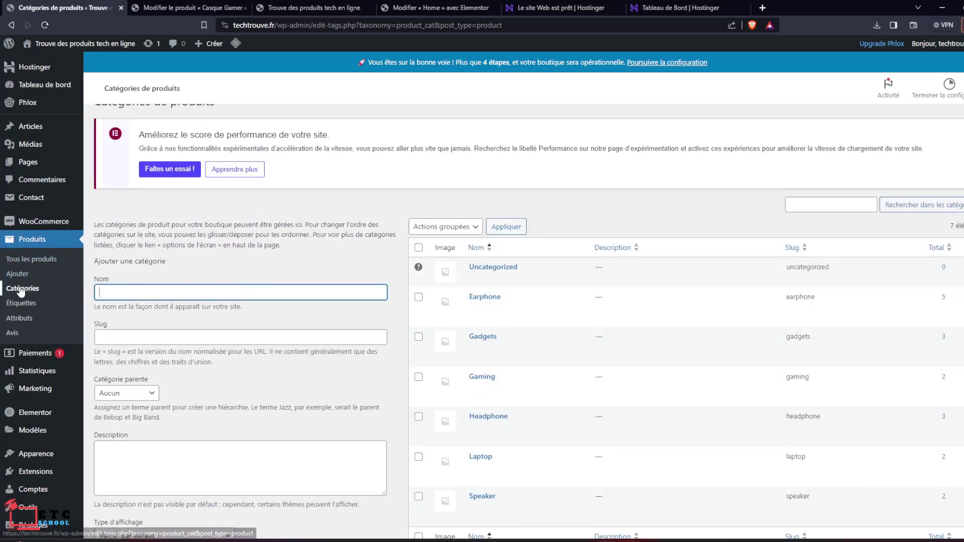
# Return to the full product list and open the quick edit form of Casque Gamer to examine its product categories.
pyautogui.click(23, 258)
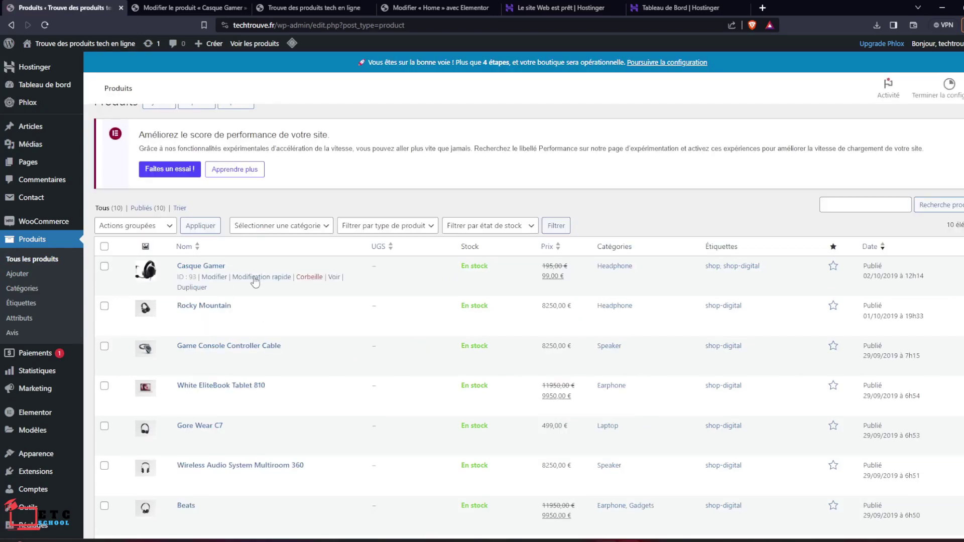
pyautogui.click(255, 279)
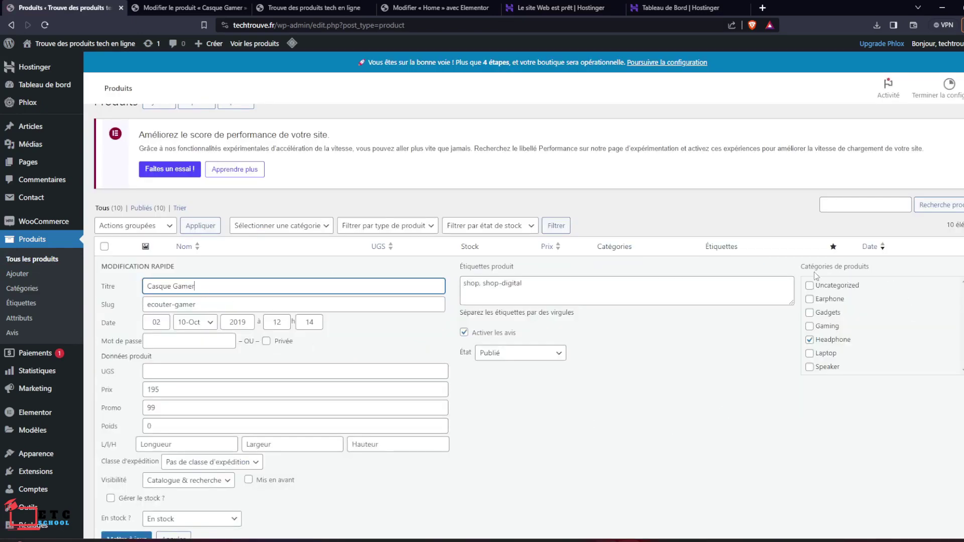
pyautogui.moveTo(803, 265); pyautogui.dragTo(888, 269)
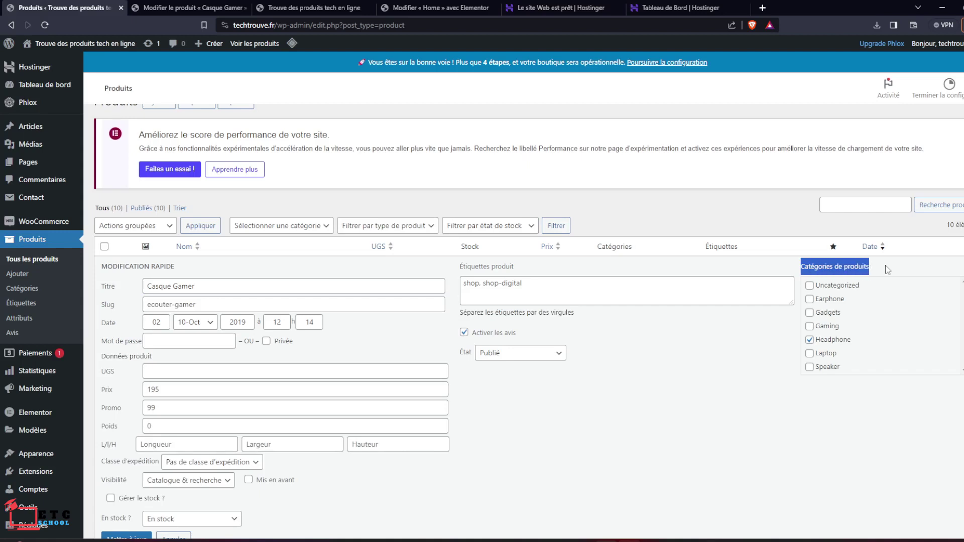
# Change Casque Gamer's product category from Headphone to Earphone in the quick edit form and save the product.
pyautogui.click(888, 269)
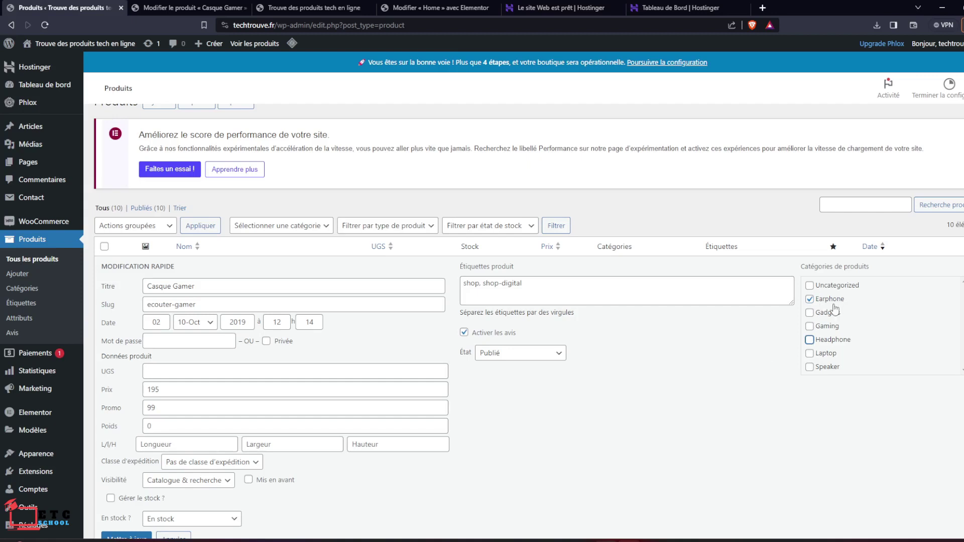
pyautogui.scroll(-3, 366, 300)
pyautogui.click(127, 384)
pyautogui.scroll(3, 574, 343)
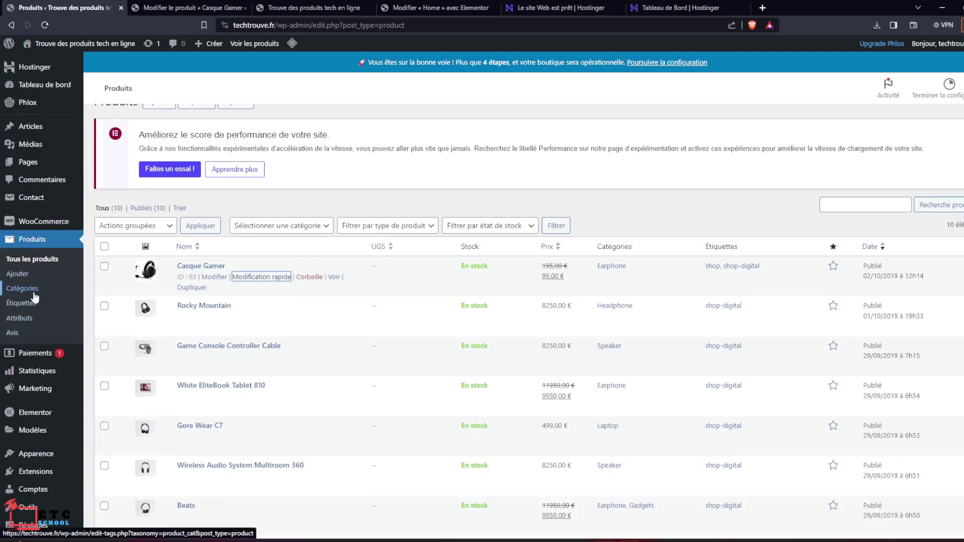
# Open the Earphone category's storefront page in a new tab from the product categories list and look through its products and price filter.
pyautogui.click(22, 289)
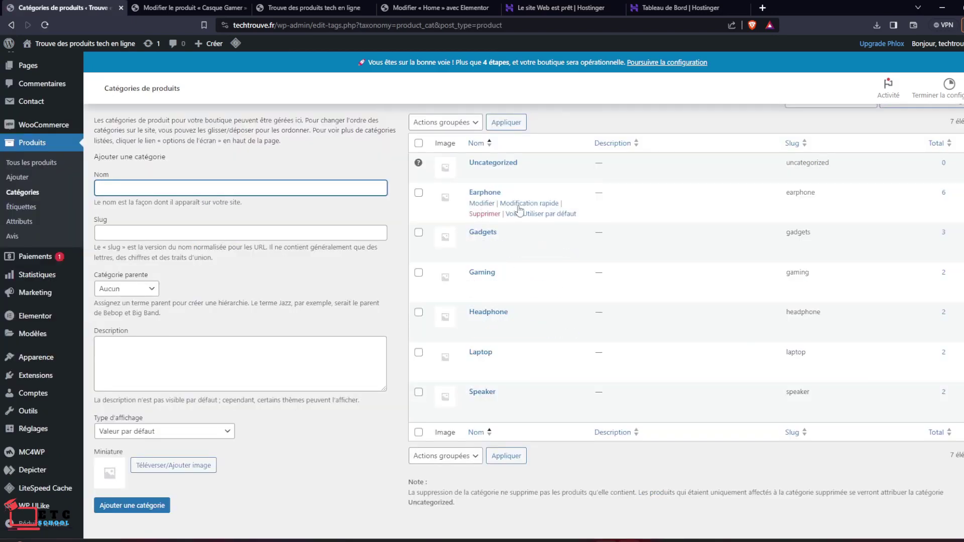
pyautogui.middleClick(510, 214)
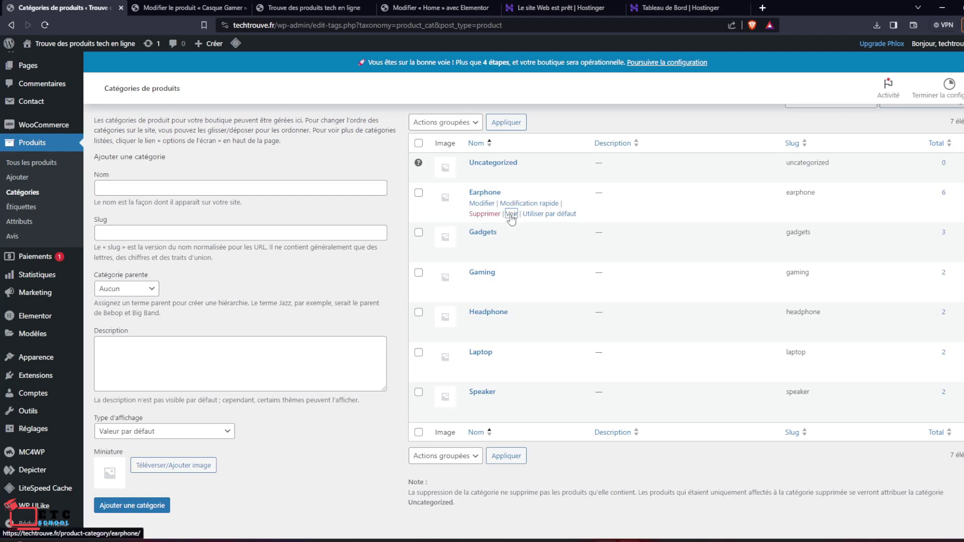
pyautogui.click(186, 7)
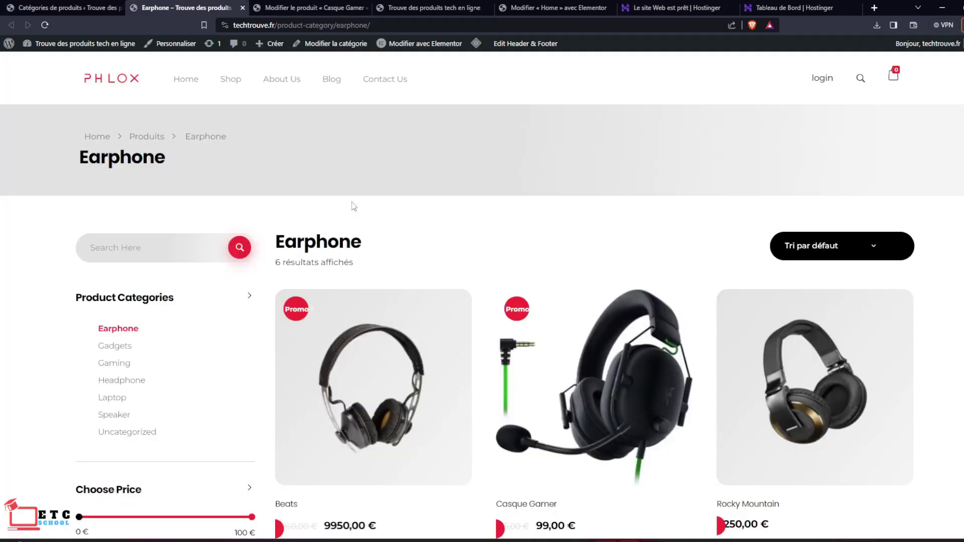
pyautogui.scroll(-10, 719, 260)
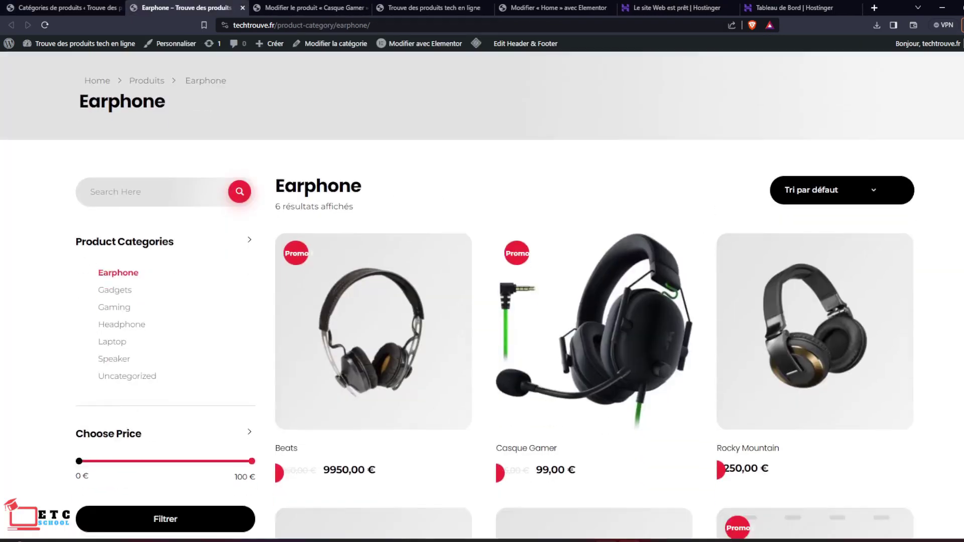
pyautogui.scroll(8, 954, 303)
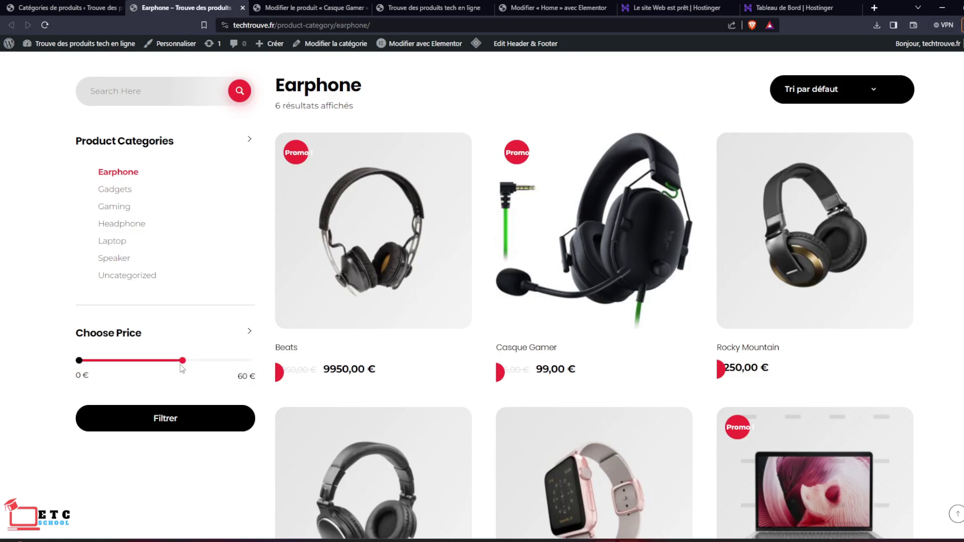
pyautogui.moveTo(242, 360); pyautogui.dragTo(254, 361)
pyautogui.scroll(3, 542, 377)
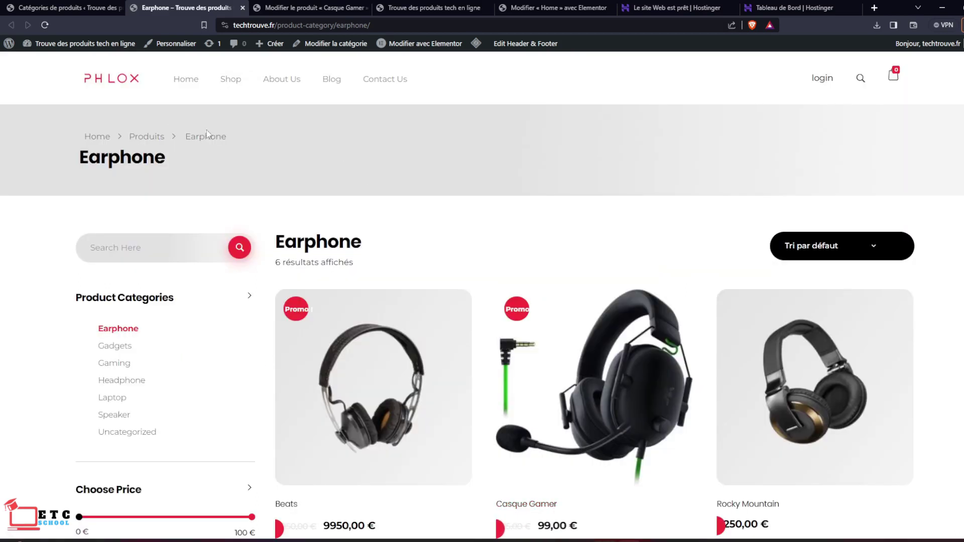
# Copy the Earphone category page's address, set it as the link of the hero section's "Découvrir" button, and update the home page.
pyautogui.click(401, 26)
pyautogui.hotkey('ctrl', 'c')
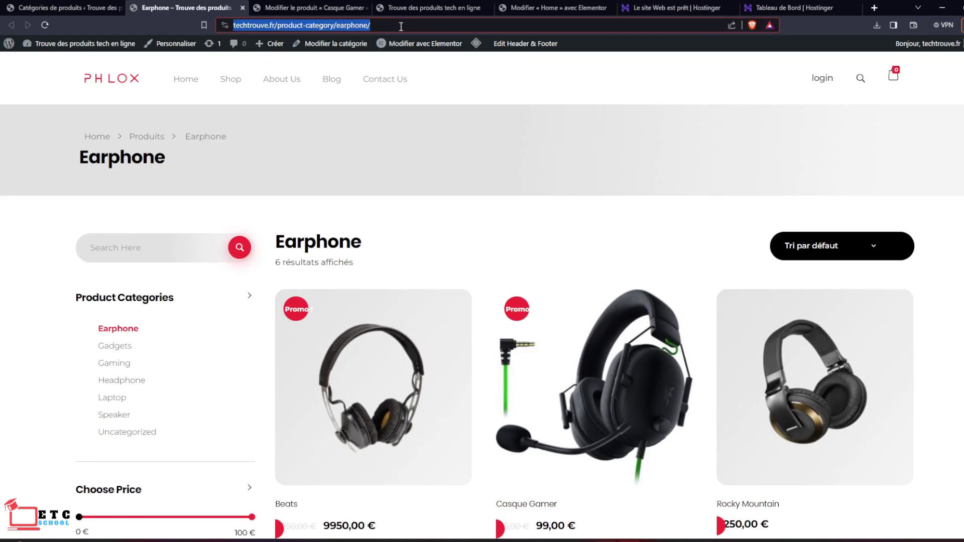
pyautogui.click(543, 6)
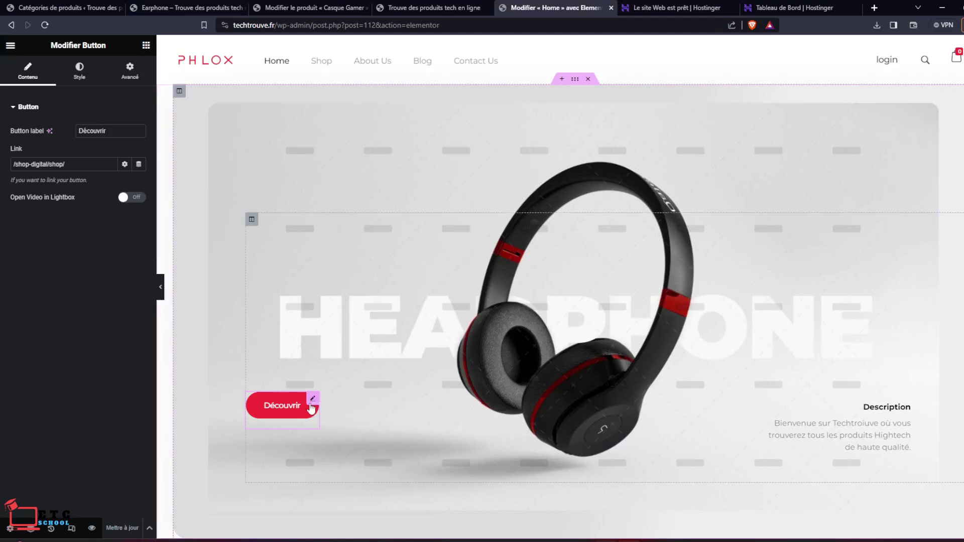
pyautogui.moveTo(75, 165); pyautogui.dragTo(54, 165)
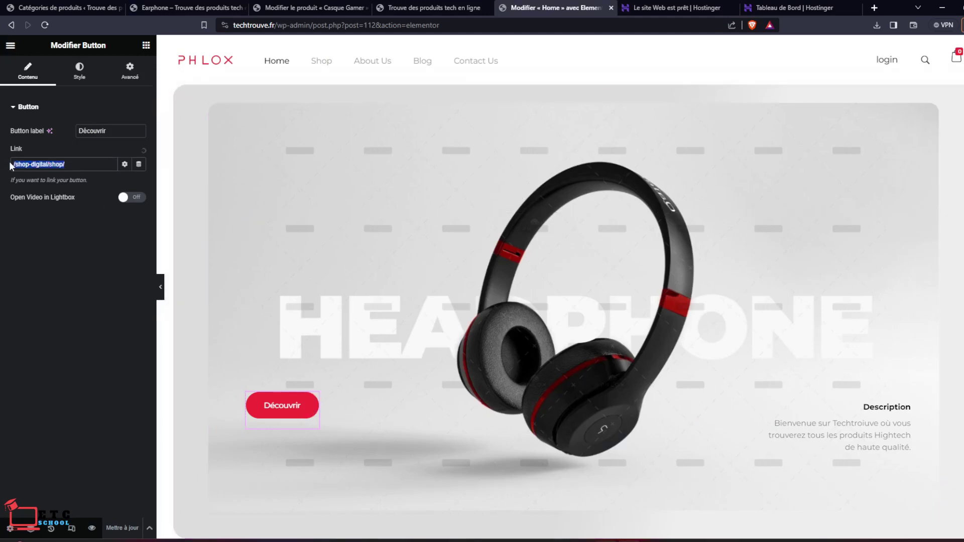
pyautogui.hotkey('ctrl', 'v')
pyautogui.click(116, 533)
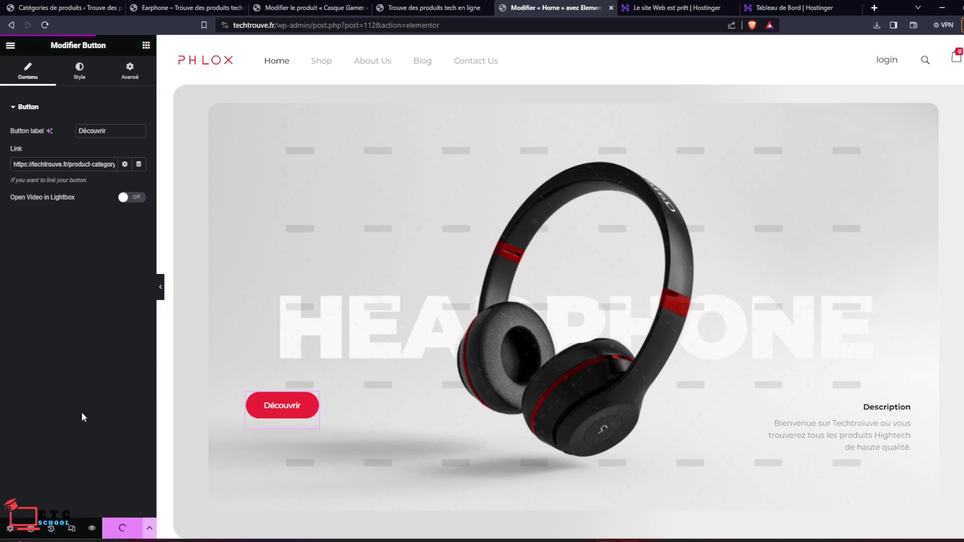
# Copy the store's home page address and load techtrouve.fr in a new private browser window.
pyautogui.click(351, 8)
pyautogui.click(427, 8)
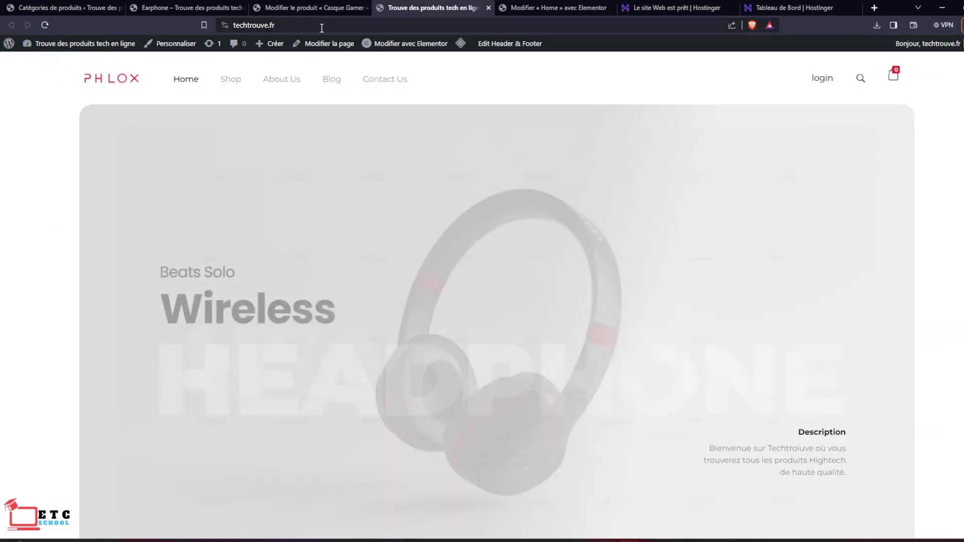
pyautogui.click(321, 25)
pyautogui.hotkey('ctrl', 'c')
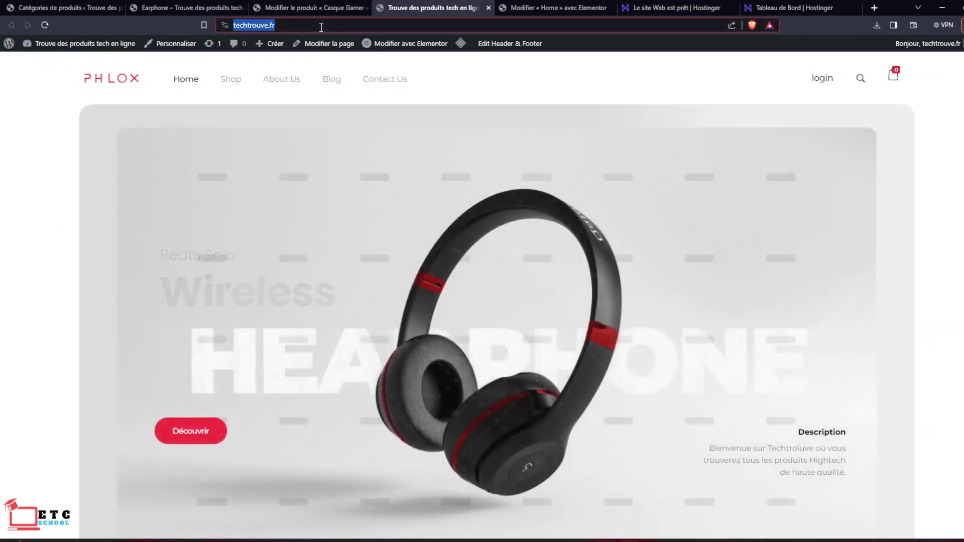
pyautogui.click(959, 24)
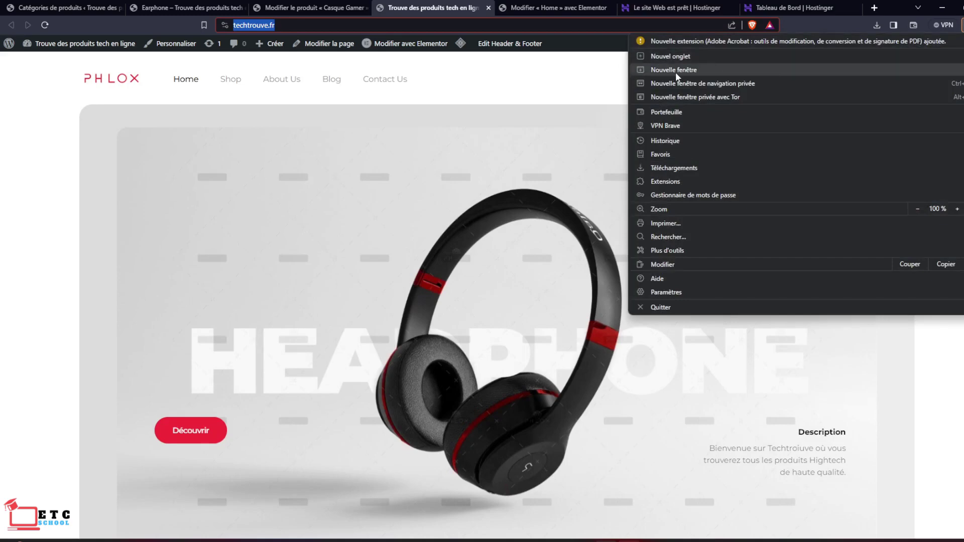
pyautogui.click(683, 83)
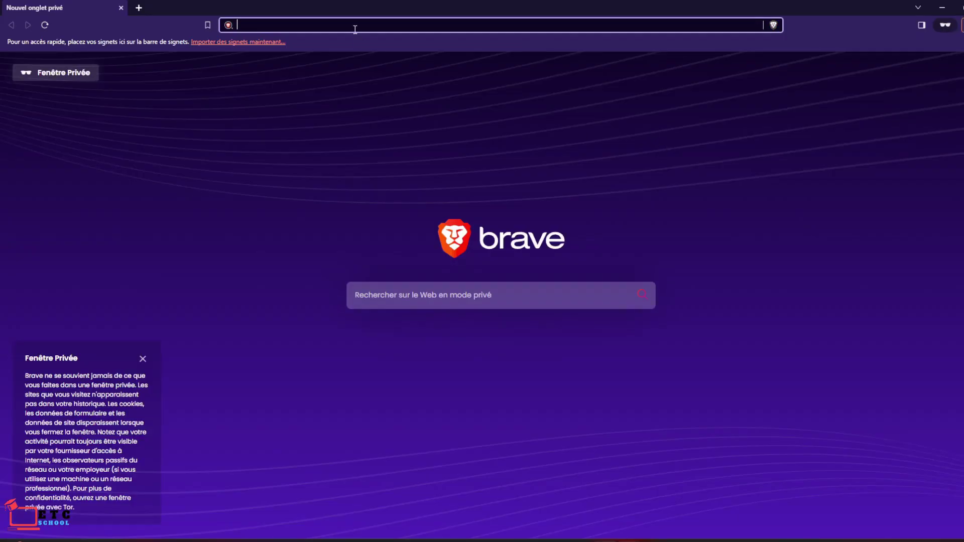
pyautogui.hotkey('ctrl', 'v')
pyautogui.press('Return')
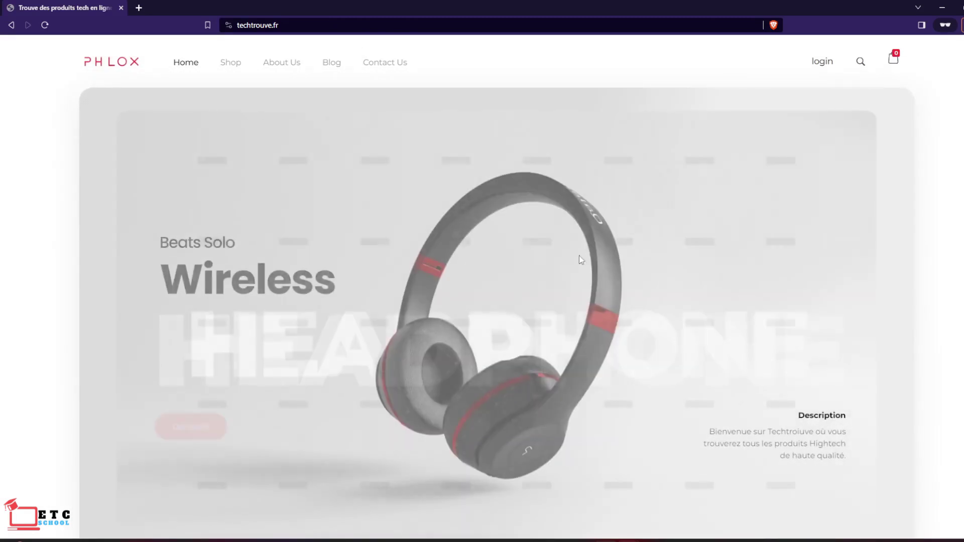
# Test the hero section's "Découvrir" button on the live home page and look over the page it leads to.
pyautogui.scroll(-2, 600, 260)
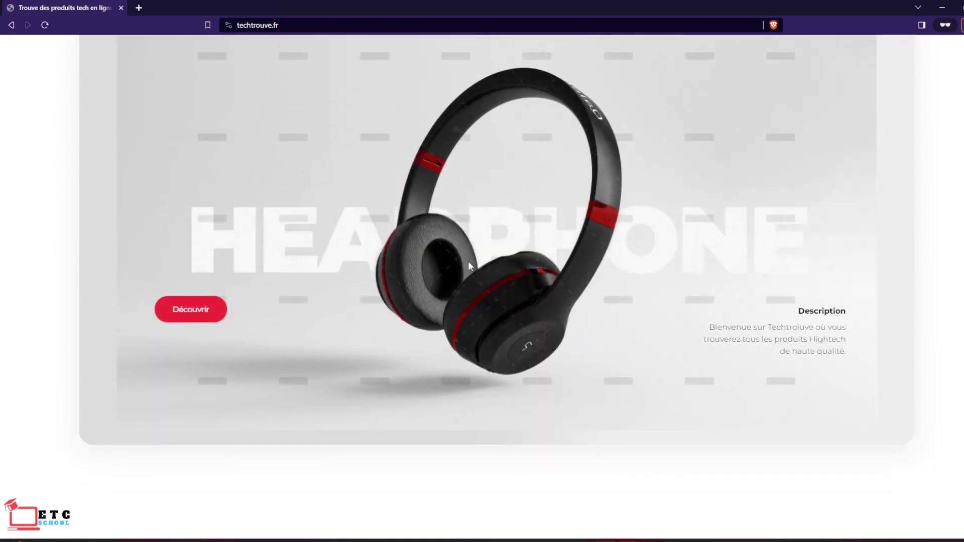
pyautogui.scroll(2, 468, 261)
pyautogui.scroll(-4, 395, 330)
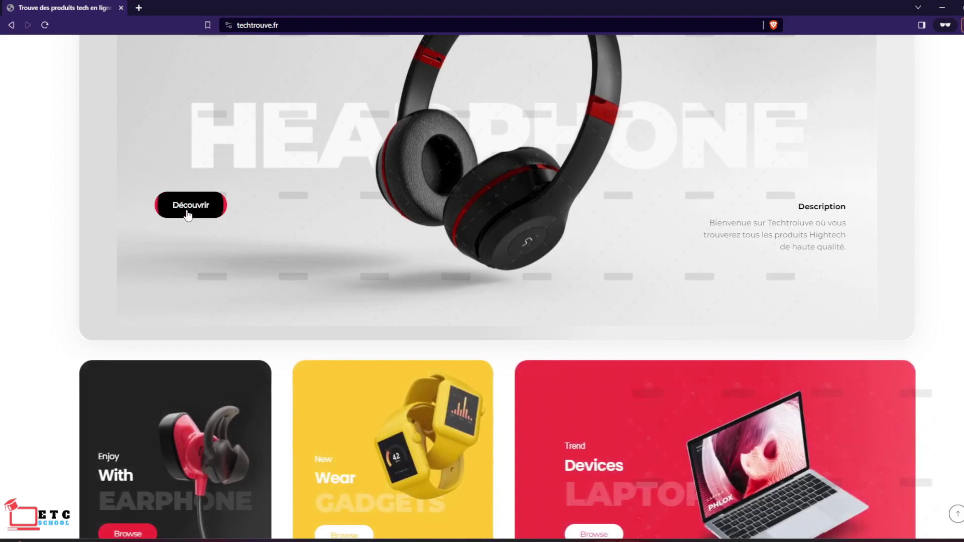
pyautogui.click(190, 205)
pyautogui.scroll(-1, 478, 261)
pyautogui.scroll(-5, 477, 261)
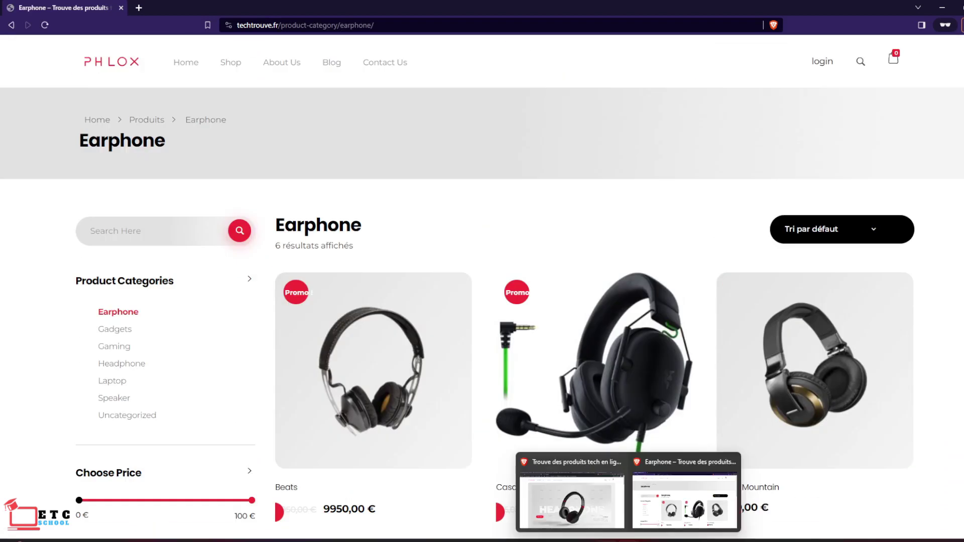
# Return to the main browser window and examine the home page's category cards, info boxes and sale banner, live and in the Elementor editor.
pyautogui.click(585, 508)
pyautogui.scroll(-2, 582, 255)
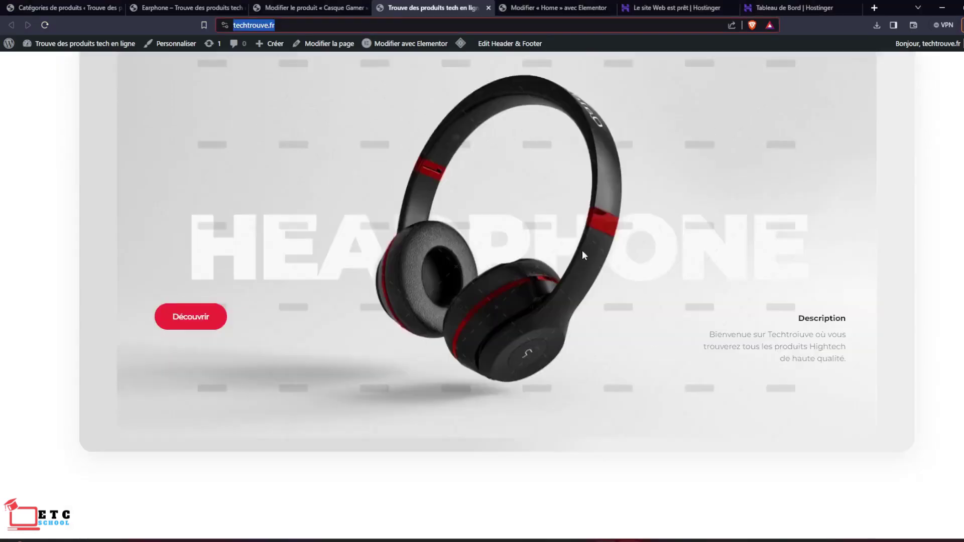
pyautogui.scroll(-6, 582, 255)
pyautogui.scroll(2, 514, 228)
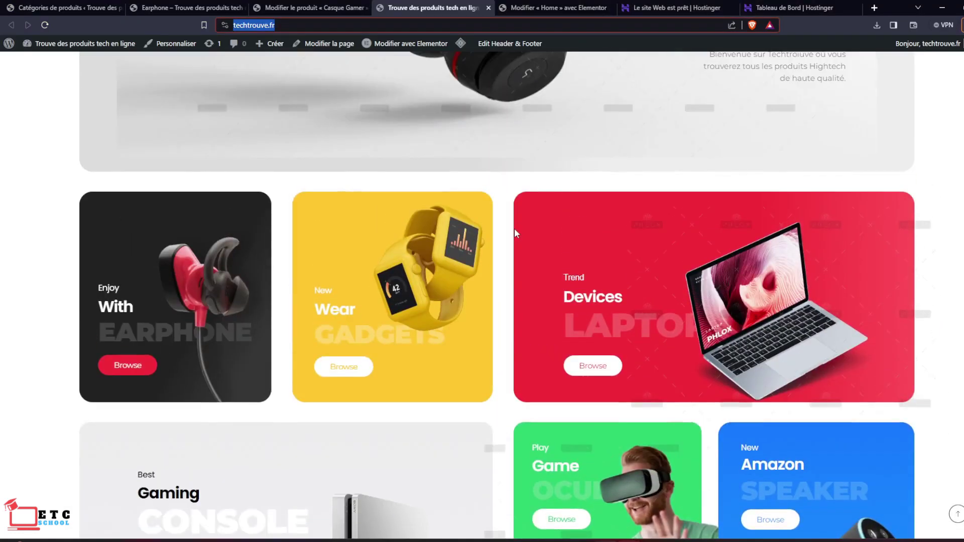
pyautogui.hotkey('ctrl', 'Tab')
pyautogui.scroll(-3, 514, 322)
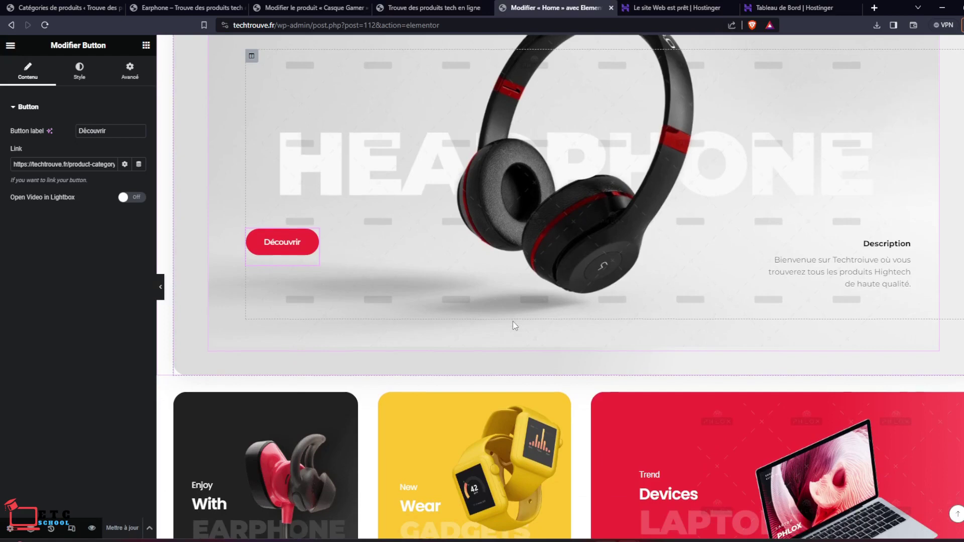
pyautogui.scroll(-3, 514, 321)
pyautogui.click(586, 337)
pyautogui.scroll(-7, 587, 340)
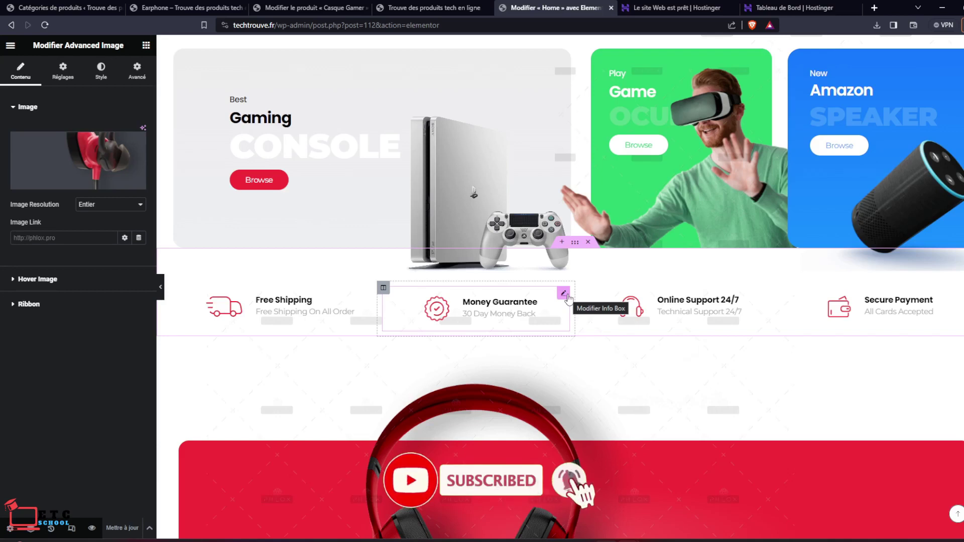
pyautogui.scroll(-4, 574, 291)
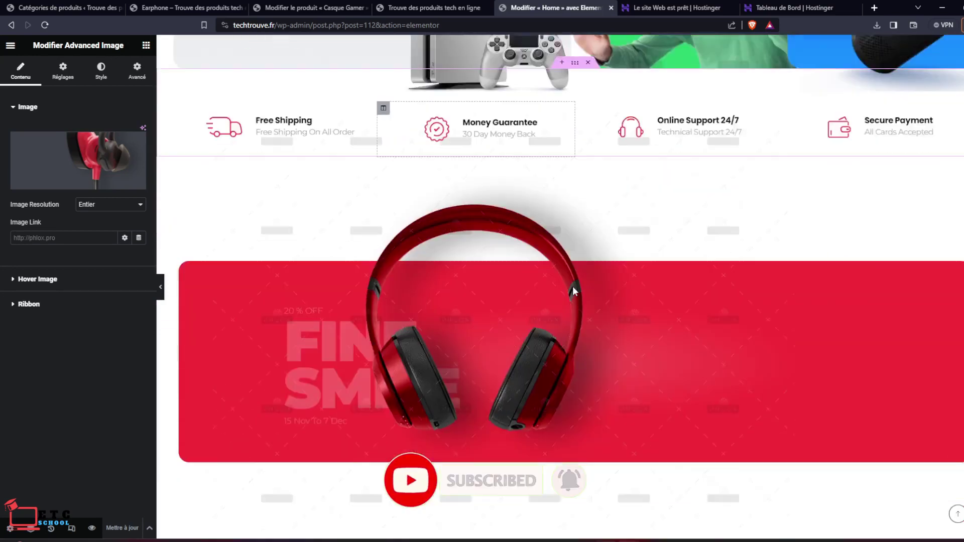
pyautogui.scroll(-9, 574, 291)
pyautogui.scroll(4, 573, 291)
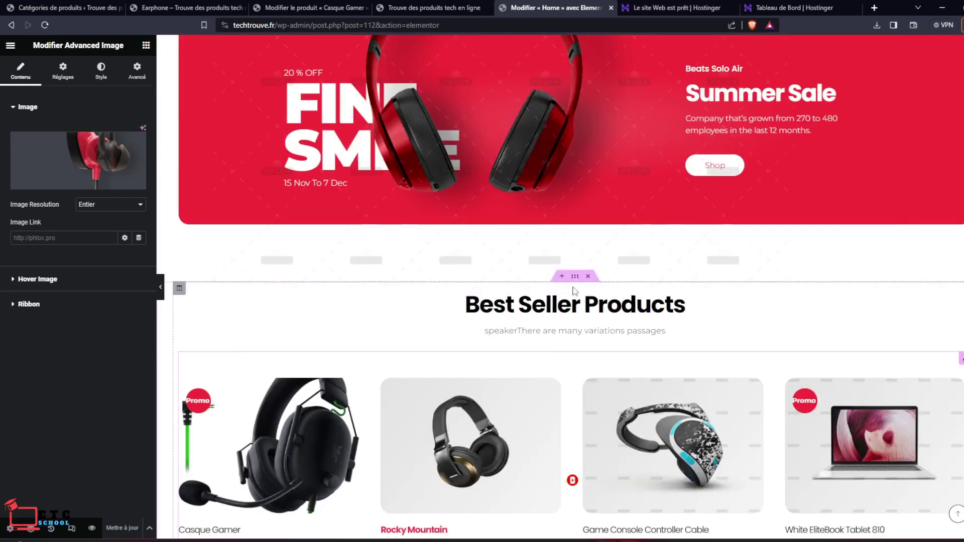
# Set the title of the "Best Seller Products" heading to "Meilleures Ventes" and update the home page.
pyautogui.click(749, 318)
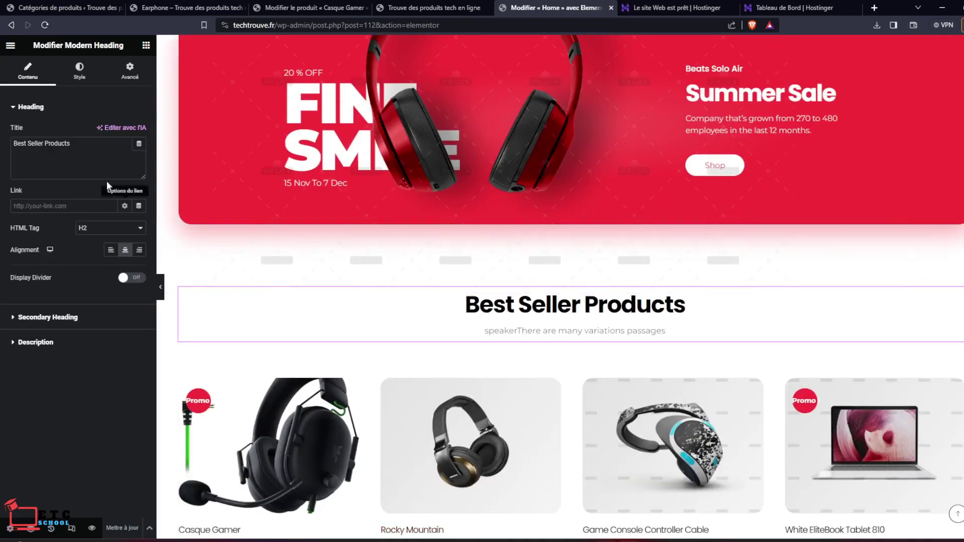
pyautogui.moveTo(81, 145); pyautogui.dragTo(2, 144)
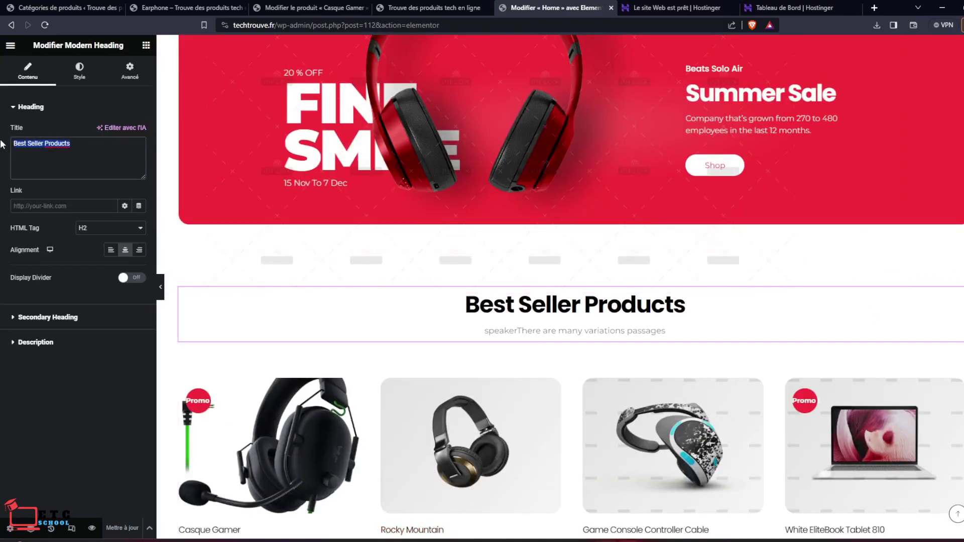
pyautogui.write('Meilleures Ventes')
pyautogui.scroll(-3, 416, 407)
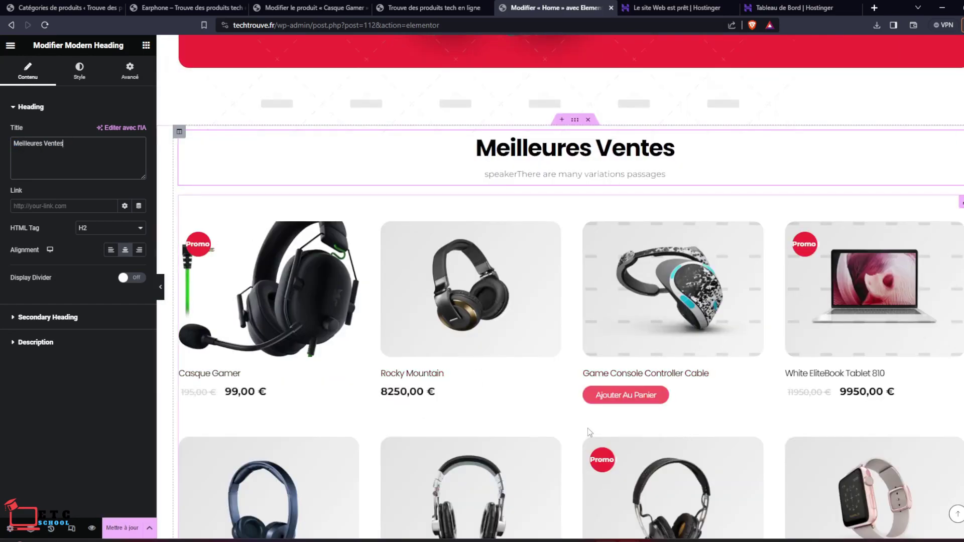
pyautogui.scroll(5, 476, 249)
pyautogui.hotkey('ctrl', 's')
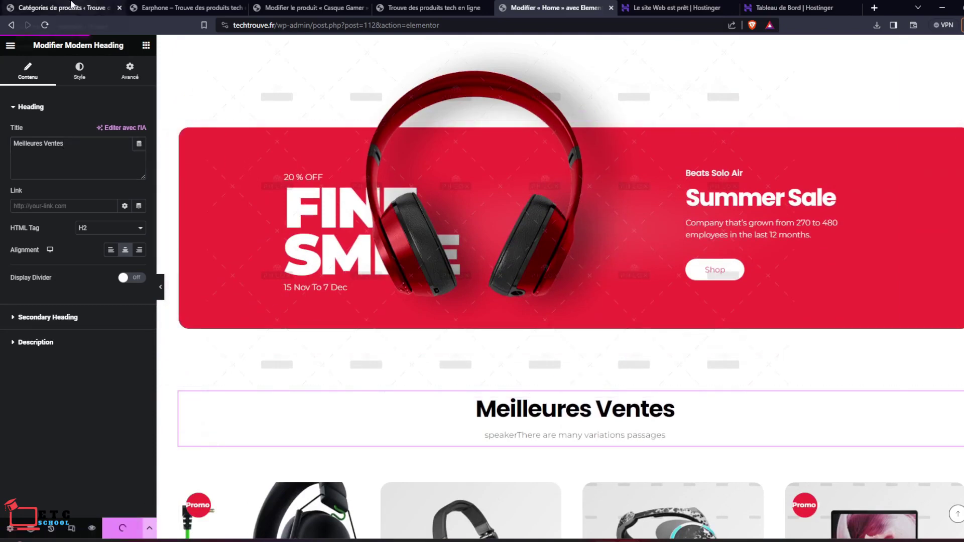
# Return to the WordPress admin and open WooCommerce's general settings at the store address and general options.
pyautogui.click(72, 5)
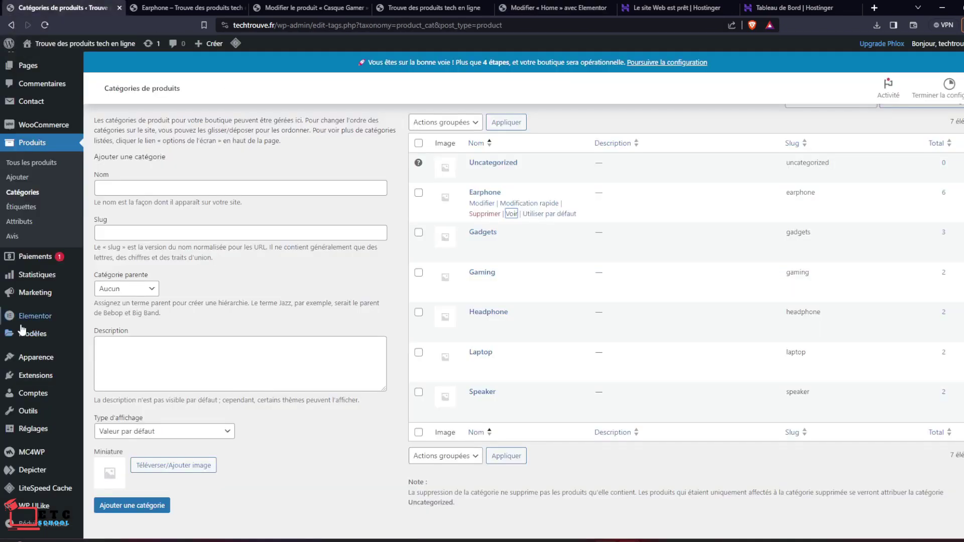
pyautogui.scroll(2, 20, 236)
pyautogui.moveTo(14, 221)
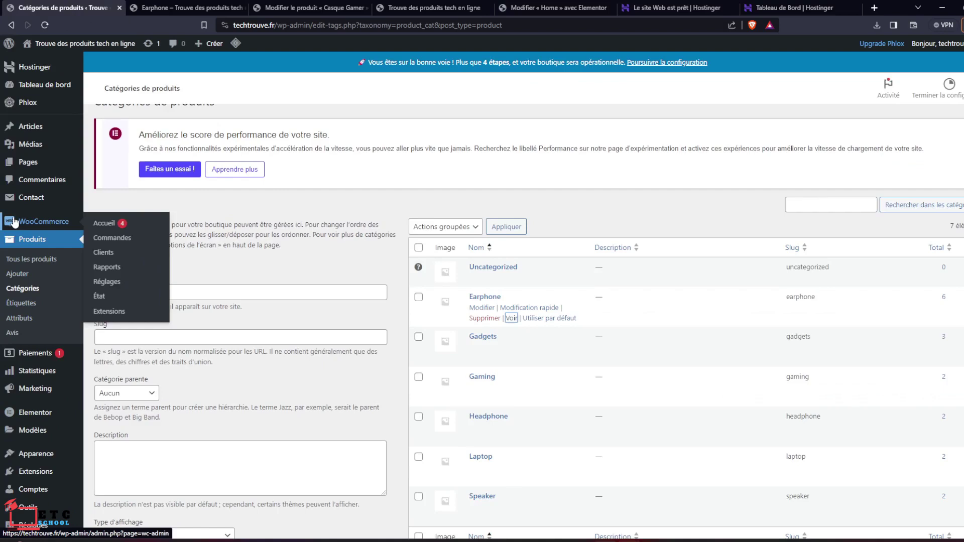
pyautogui.click(112, 223)
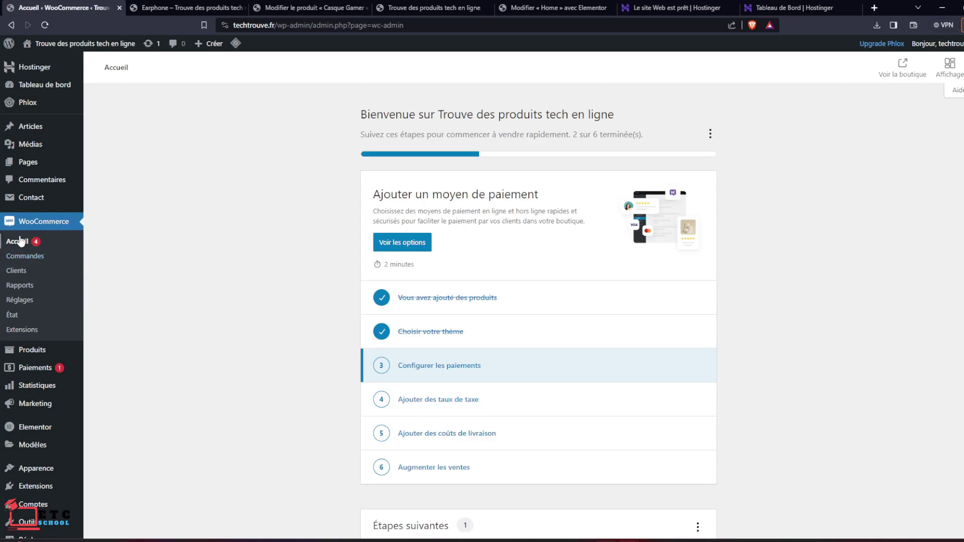
pyautogui.click(17, 303)
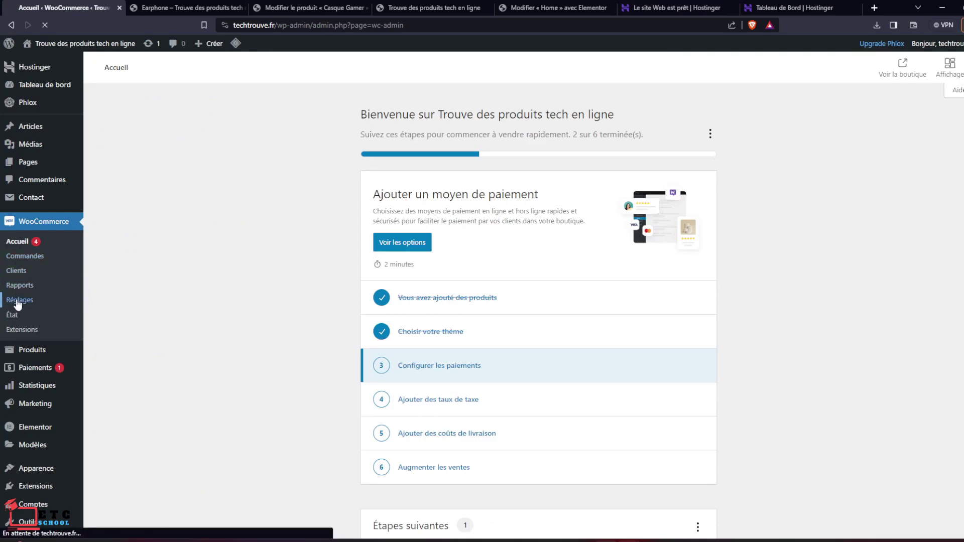
pyautogui.scroll(-2, 502, 315)
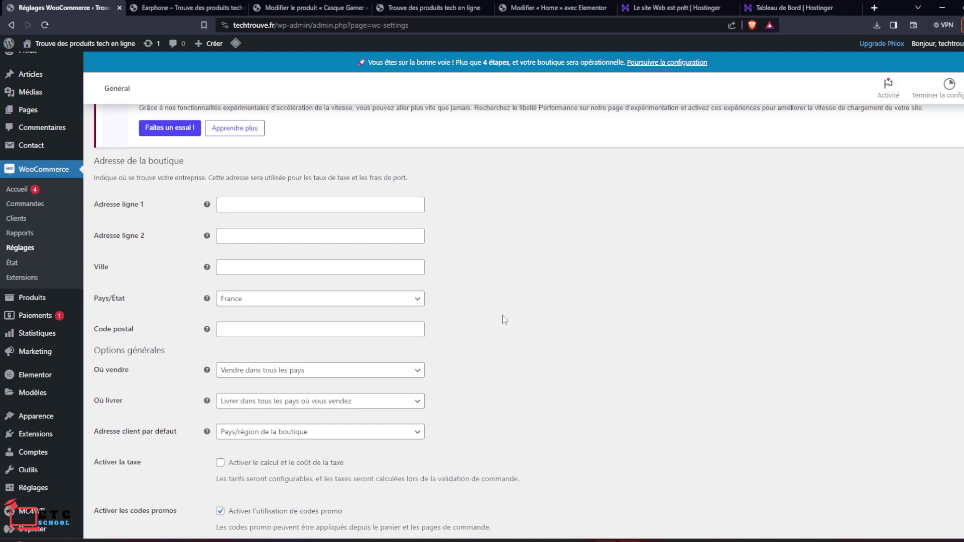
# Set the store currency to "Franc CFA ouest-africain (CFA)" and save the WooCommerce general settings.
pyautogui.click(398, 300)
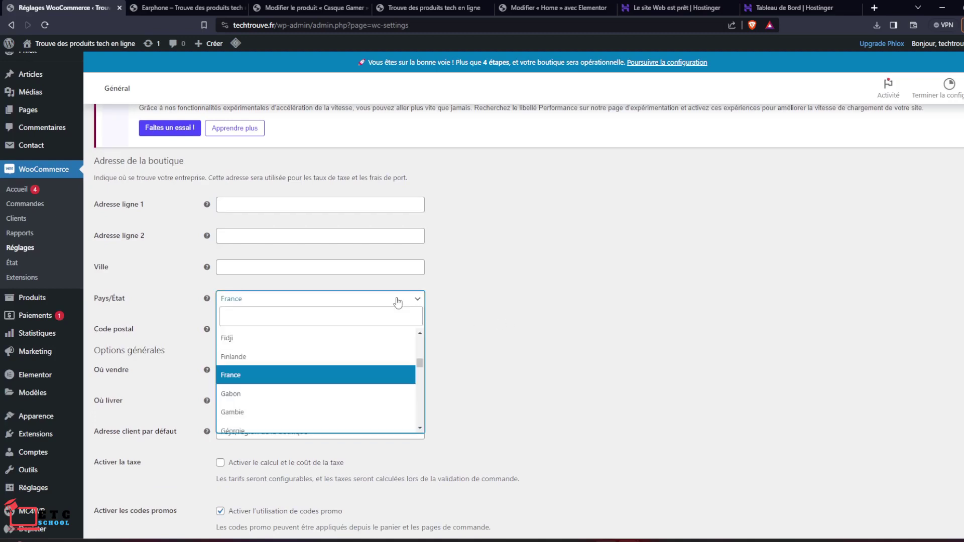
pyautogui.scroll(-6, 523, 311)
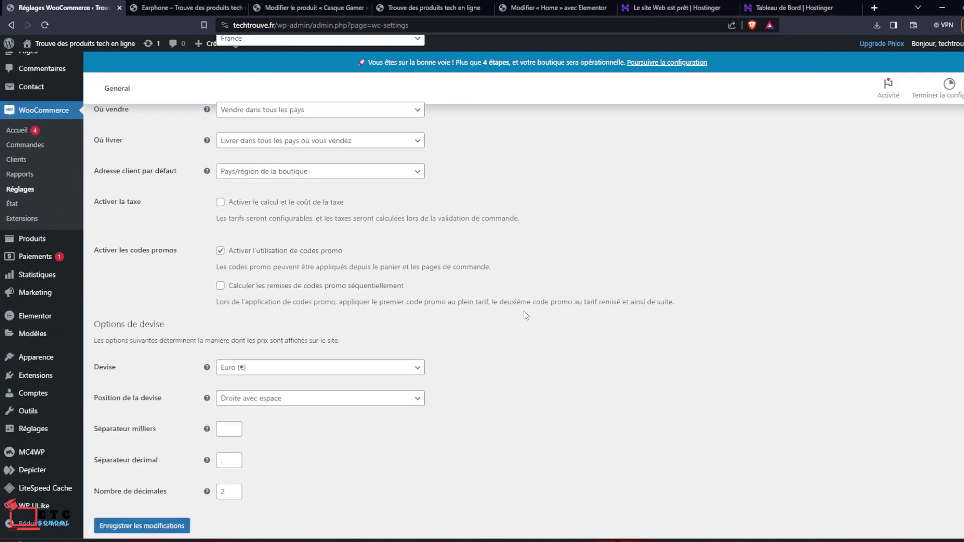
pyautogui.click(421, 328)
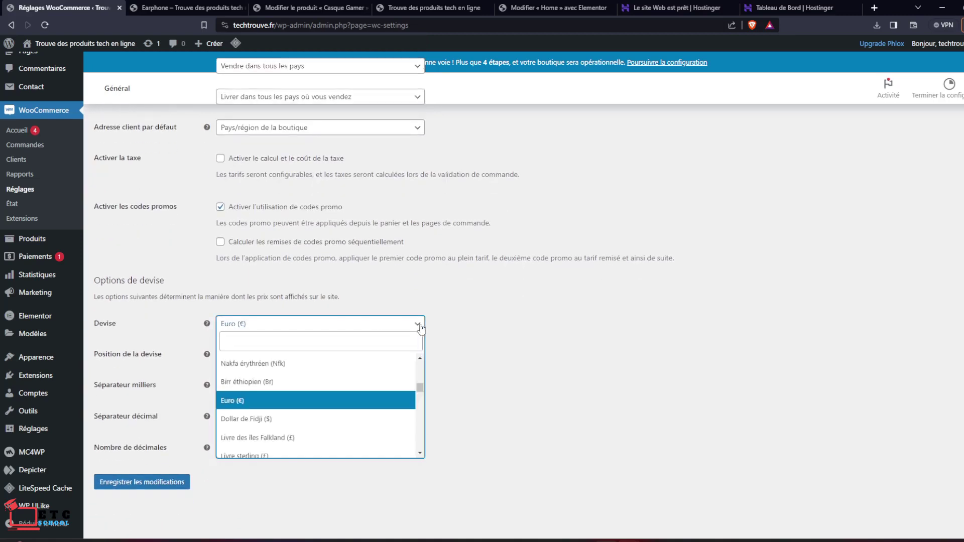
pyautogui.click(391, 346)
pyautogui.write('Fr')
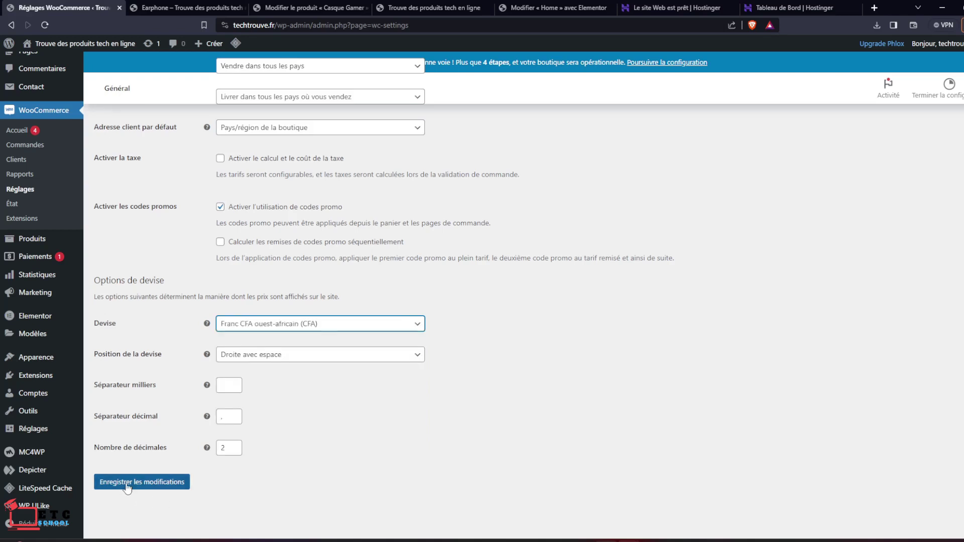
pyautogui.click(126, 484)
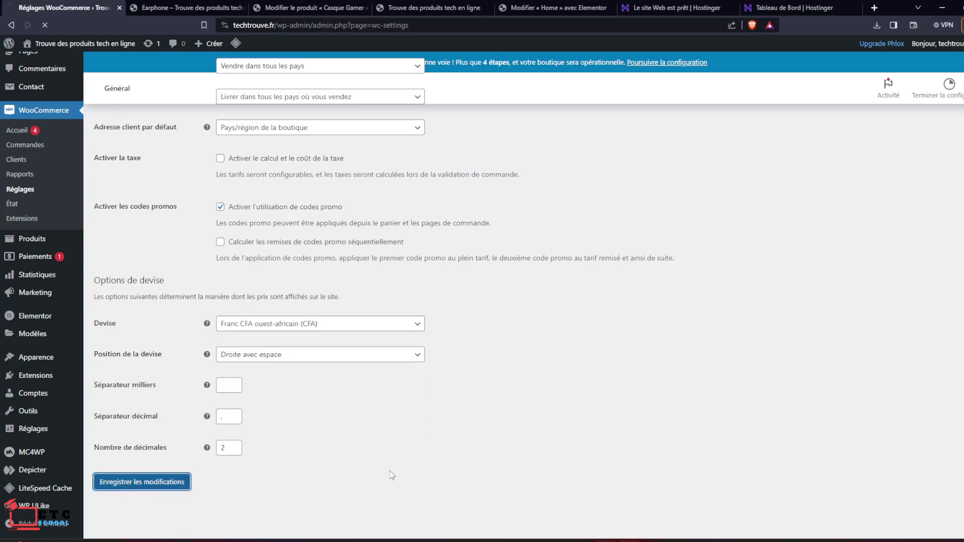
# Reload the live home page and follow its "Découvrir" button to check the currency of the prices on the Earphone category page.
pyautogui.click(430, 7)
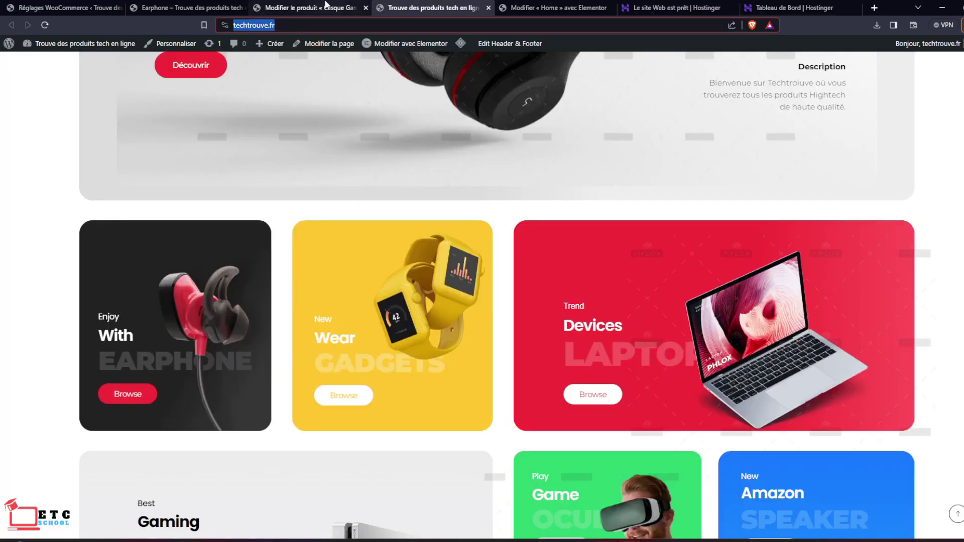
pyautogui.scroll(7, 175, 173)
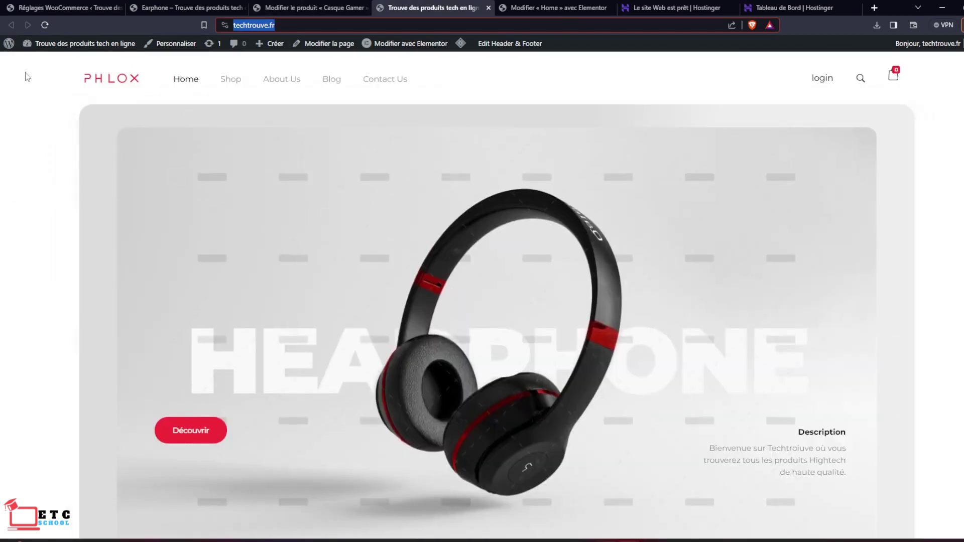
pyautogui.click(46, 28)
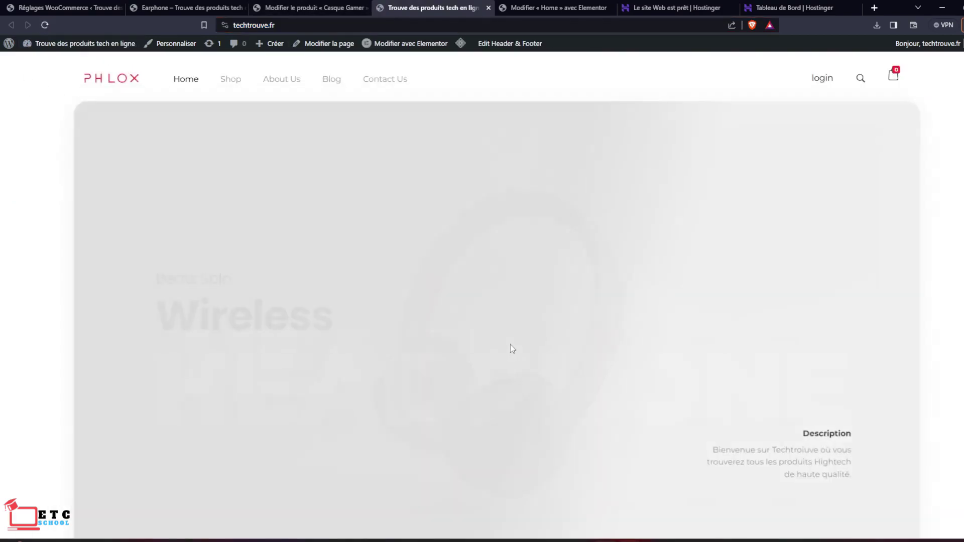
pyautogui.scroll(-9, 606, 327)
pyautogui.scroll(7, 340, 267)
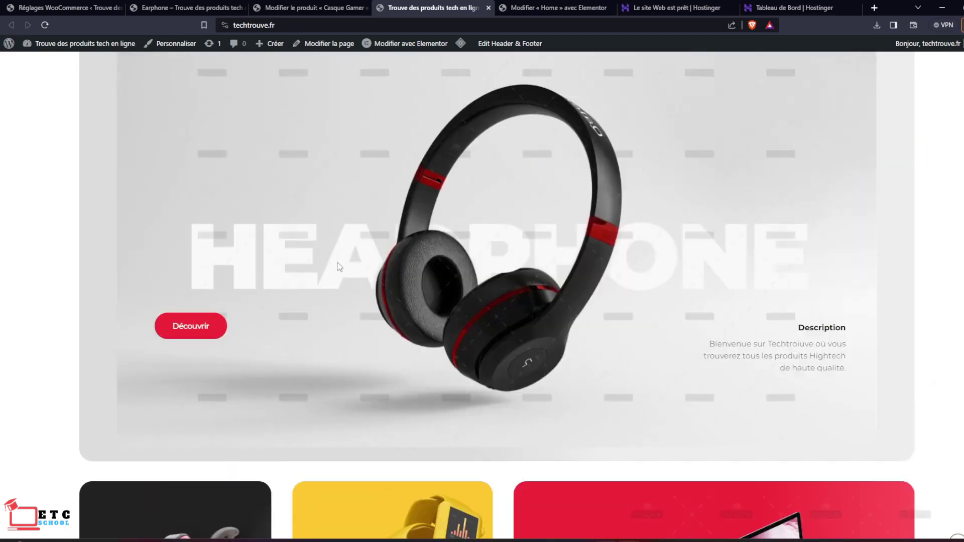
pyautogui.click(224, 328)
pyautogui.scroll(-3, 599, 321)
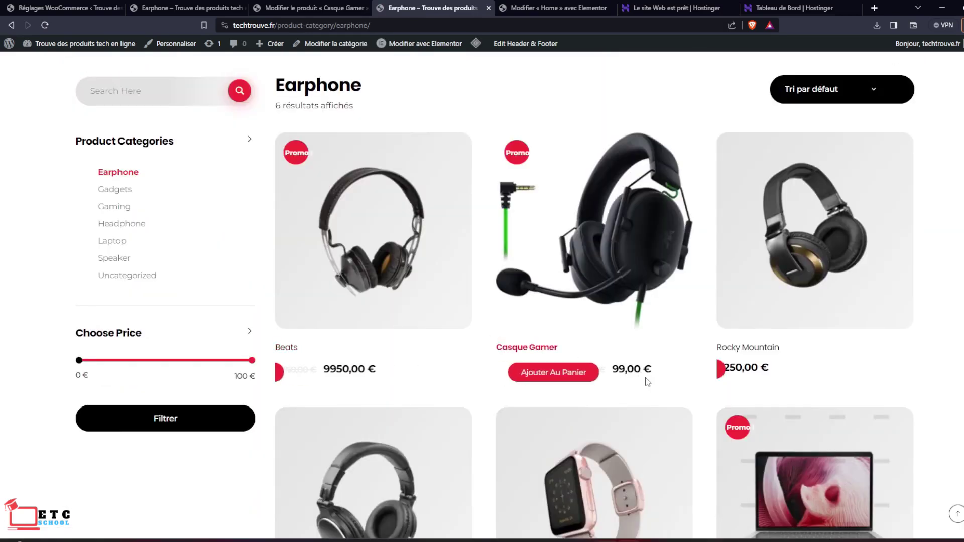
# Return to the WooCommerce general settings, set the store's country to "Côte-d'Ivoire" and save the changes.
pyautogui.click(52, 6)
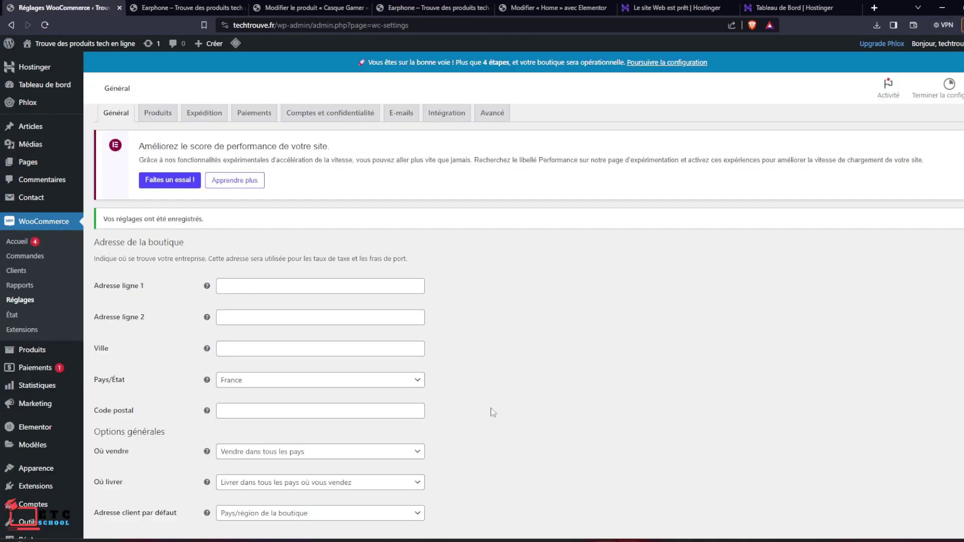
pyautogui.scroll(-8, 497, 310)
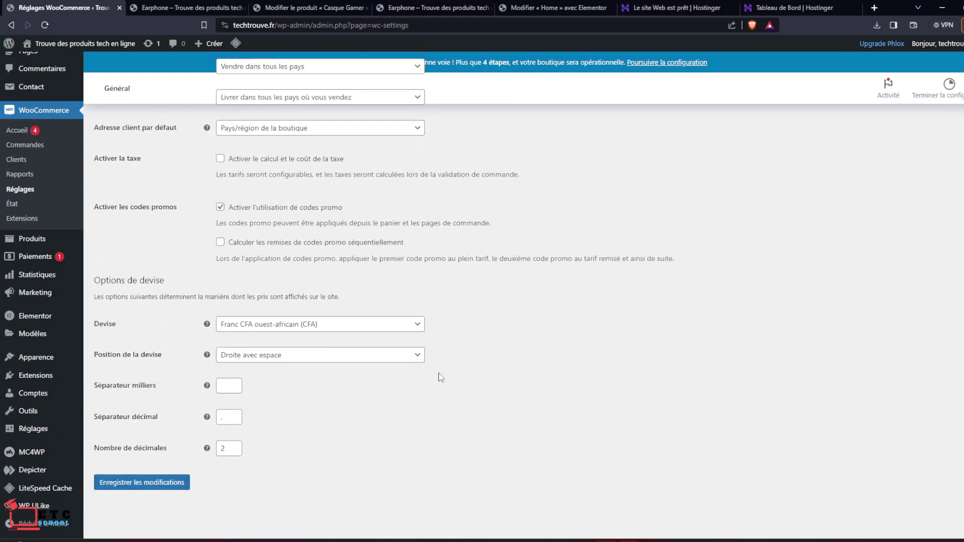
pyautogui.scroll(5, 441, 377)
pyautogui.click(405, 256)
pyautogui.click(386, 278)
pyautogui.write('cote')
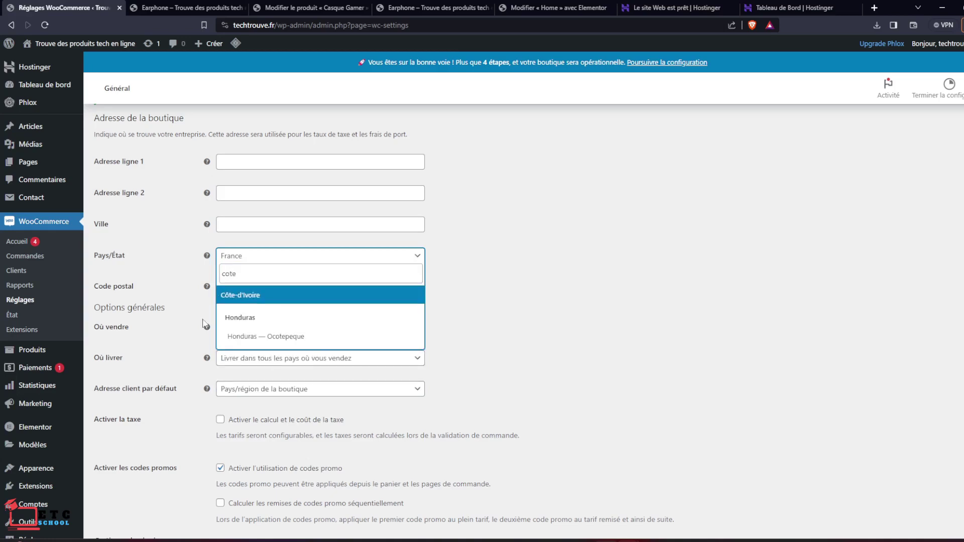
pyautogui.click(257, 295)
pyautogui.click(411, 333)
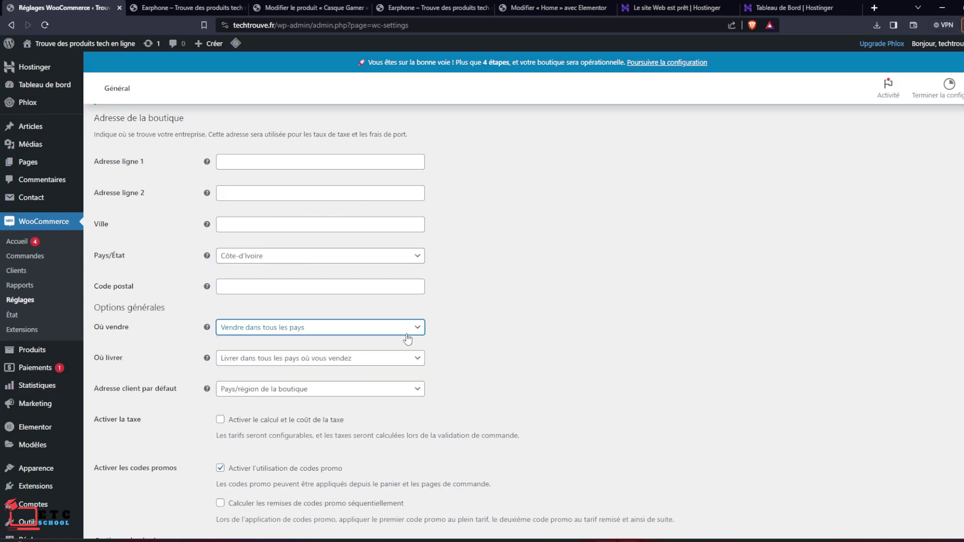
pyautogui.scroll(-5, 408, 340)
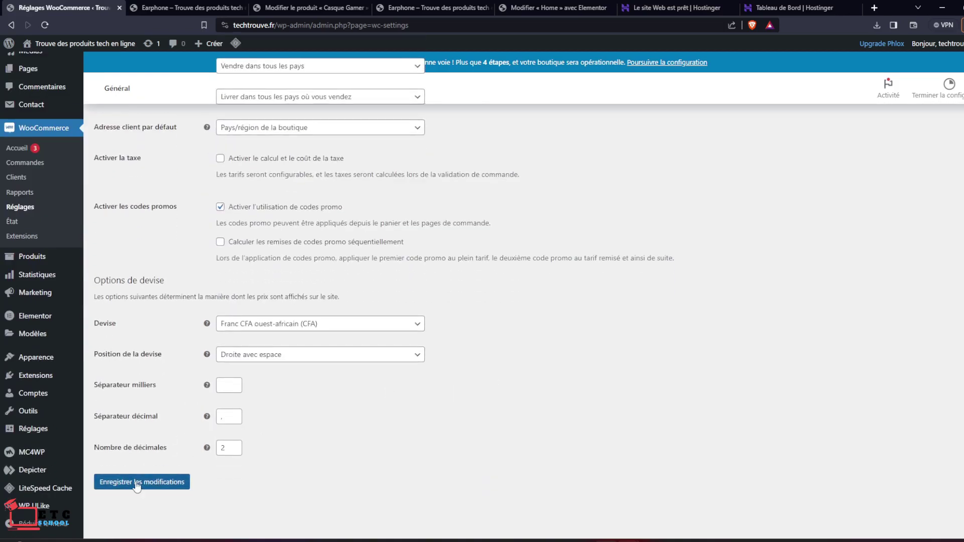
pyautogui.scroll(5, 319, 386)
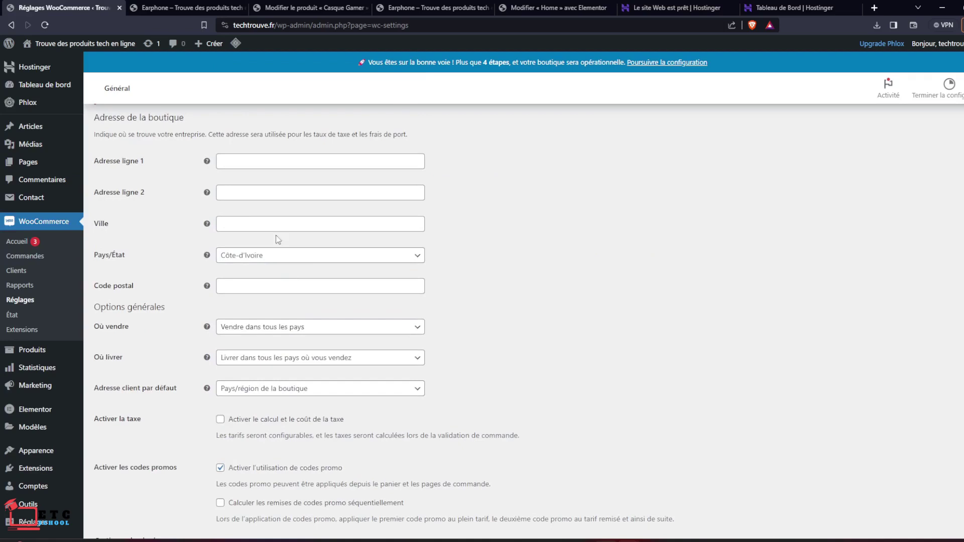
pyautogui.scroll(-5, 274, 267)
pyautogui.click(145, 488)
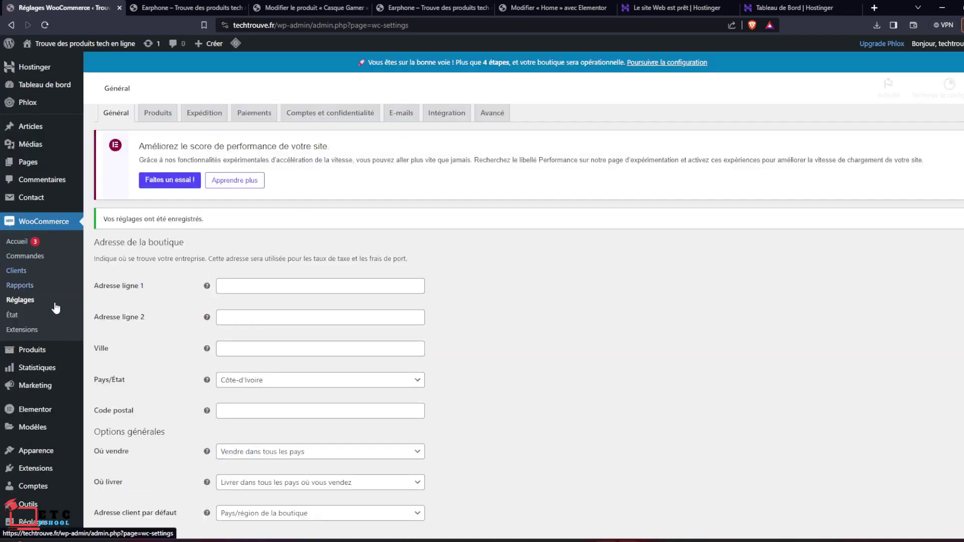
# List all products and view the live "Casque Gamer" product page to check its price's currency.
pyautogui.click(35, 348)
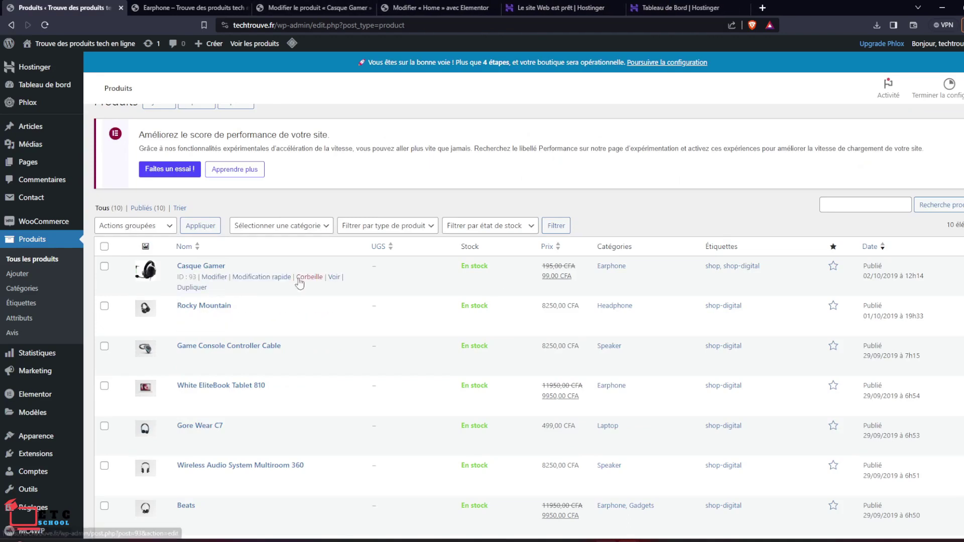
pyautogui.click(334, 278)
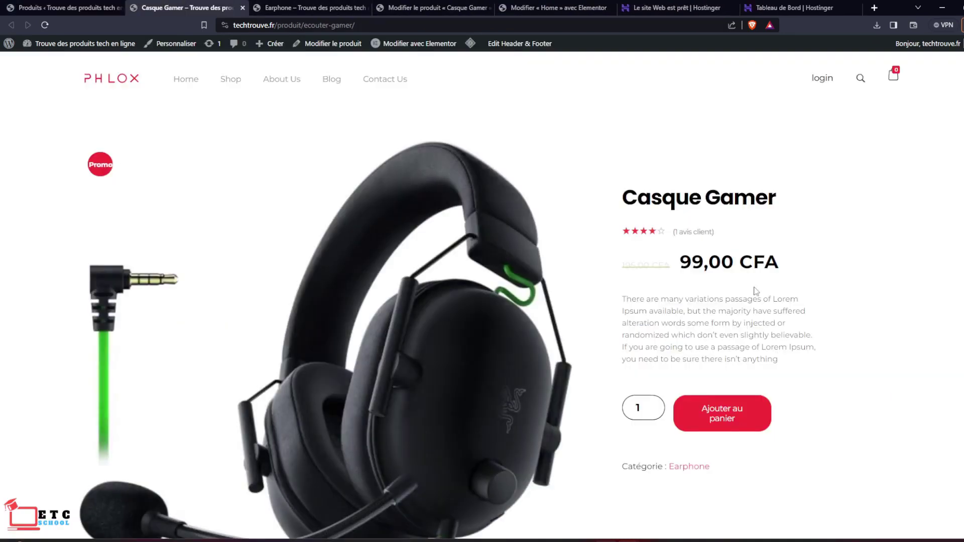
pyautogui.moveTo(681, 265); pyautogui.dragTo(785, 269)
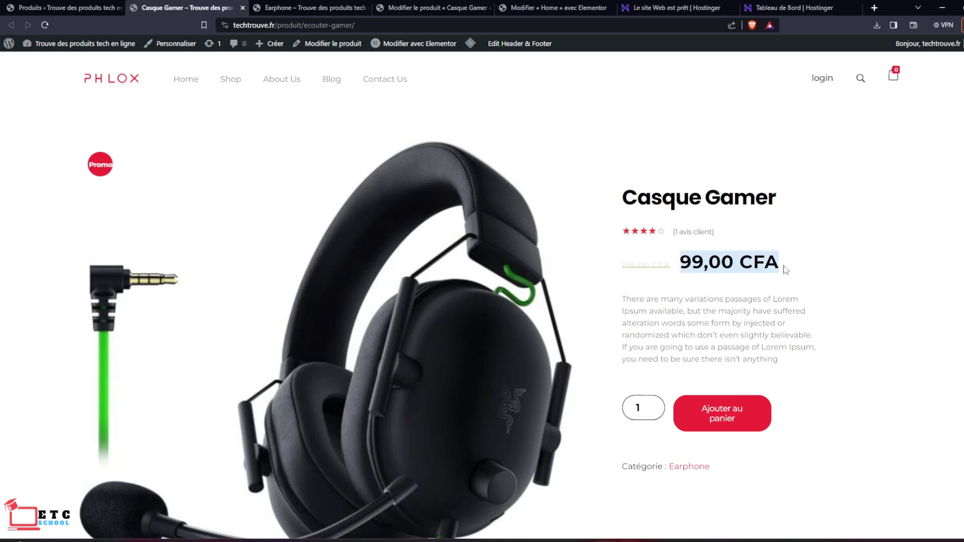
pyautogui.click(925, 297)
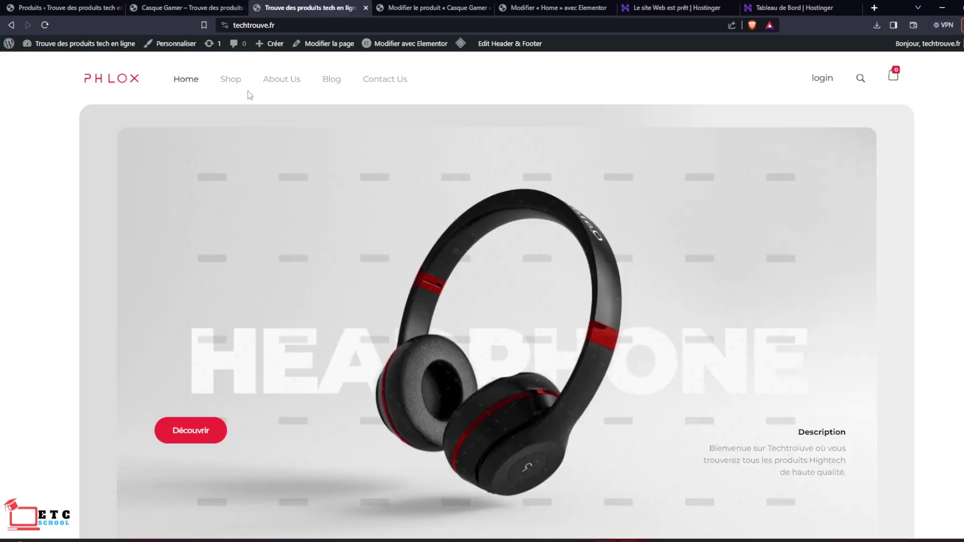
# Look over the live home page, go to the "About Us" page and examine its content.
pyautogui.scroll(-3, 326, 86)
pyautogui.scroll(3, 326, 86)
pyautogui.click(278, 83)
pyautogui.scroll(-1, 462, 282)
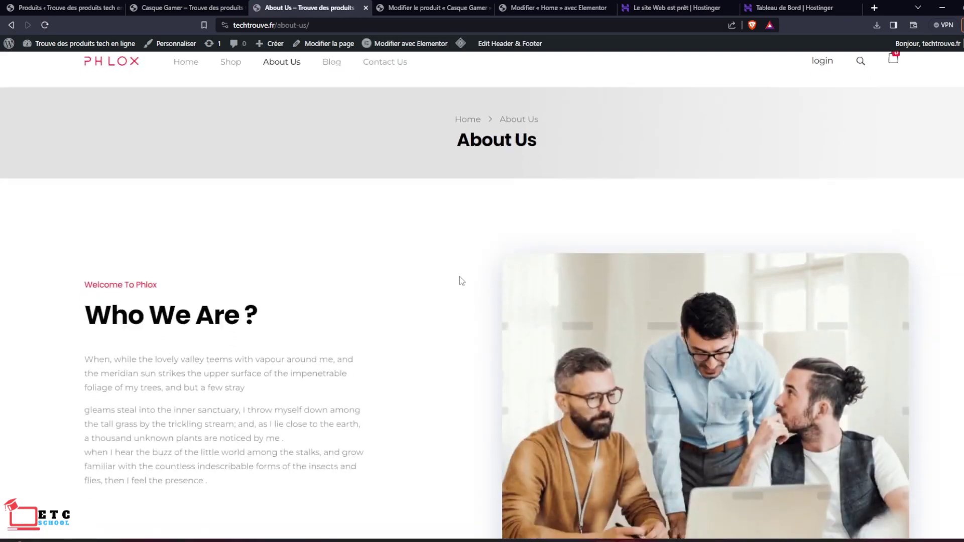
pyautogui.scroll(-8, 459, 276)
pyautogui.scroll(9, 460, 276)
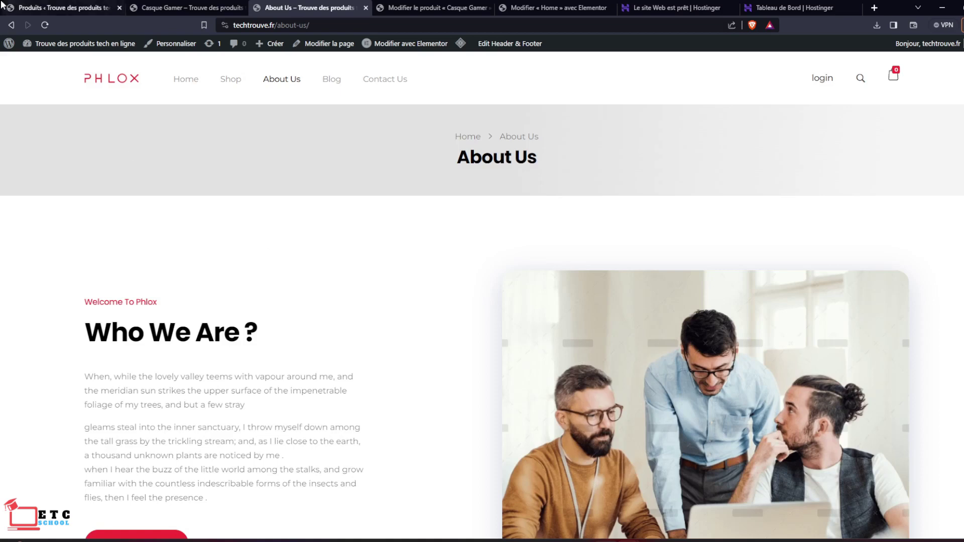
# From the WordPress admin's list of all pages, view the "About Us" page in a new tab and open it in the Elementor editor.
pyautogui.click(66, 7)
pyautogui.scroll(4, 51, 226)
pyautogui.moveTo(30, 162)
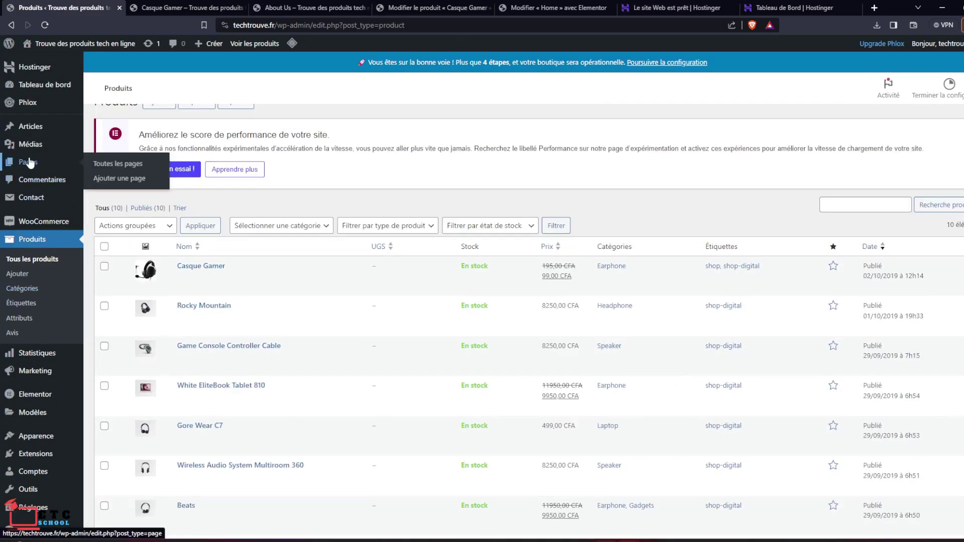
pyautogui.click(105, 164)
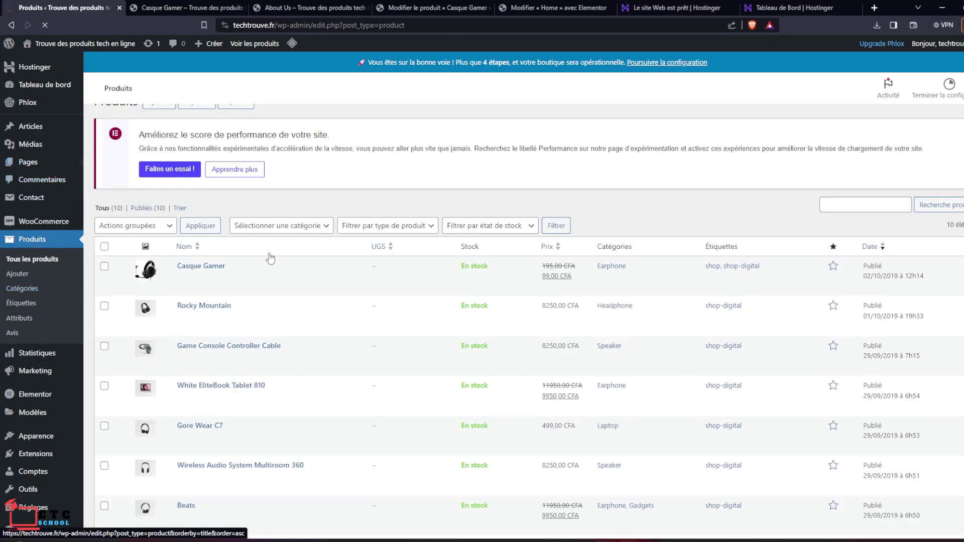
pyautogui.scroll(-3, 155, 251)
pyautogui.scroll(5, 186, 241)
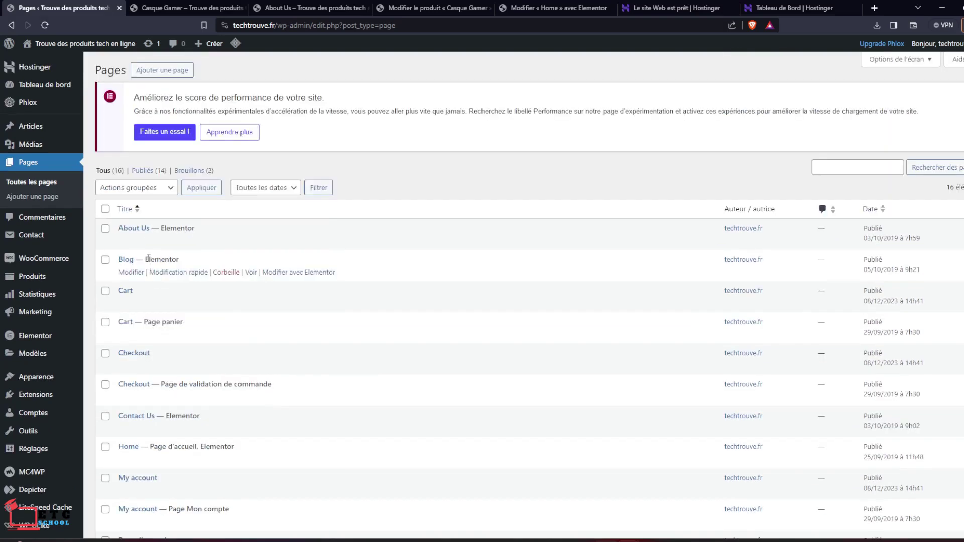
pyautogui.middleClick(251, 243)
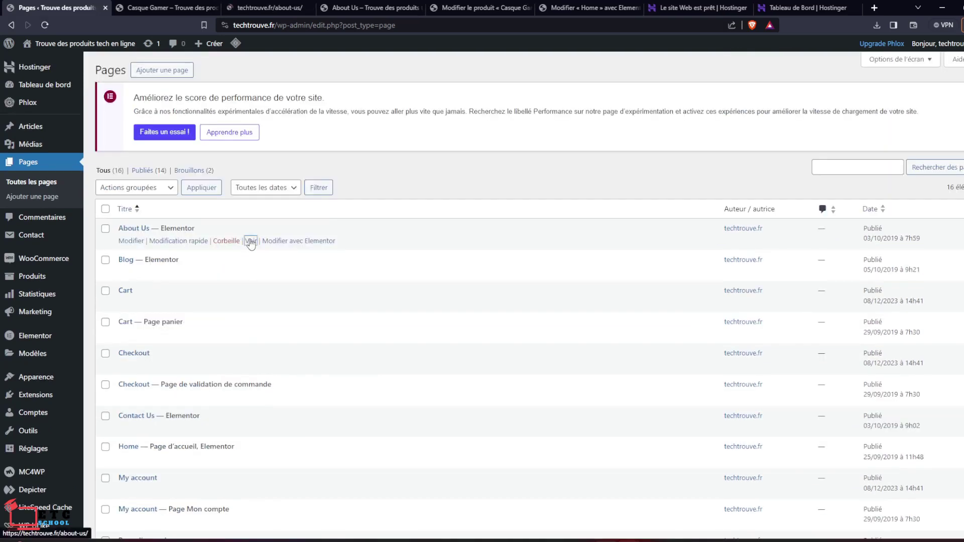
pyautogui.click(260, 9)
pyautogui.click(427, 46)
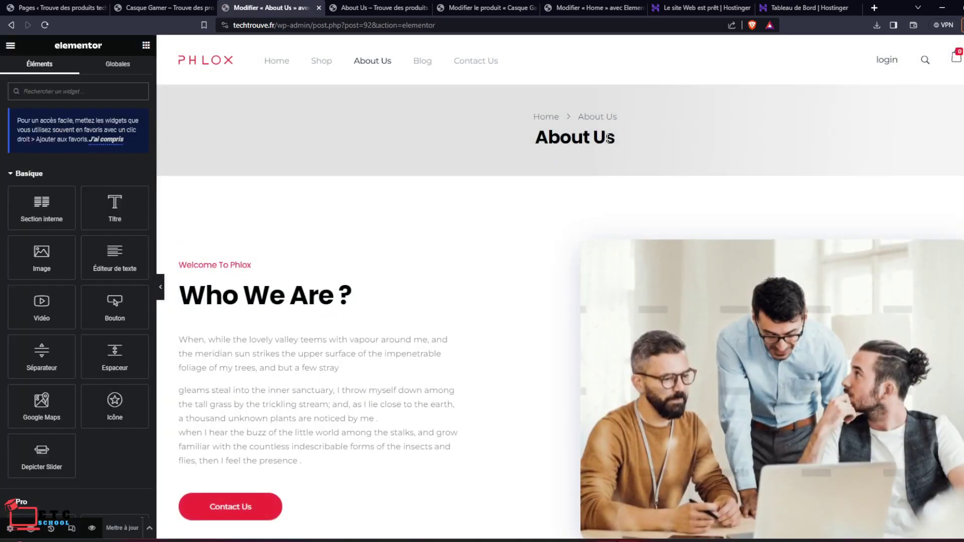
# Replace the secondary heading "Who We Are ?" on the About Us page with "Qui nous sommes ?".
pyautogui.scroll(-2, 441, 231)
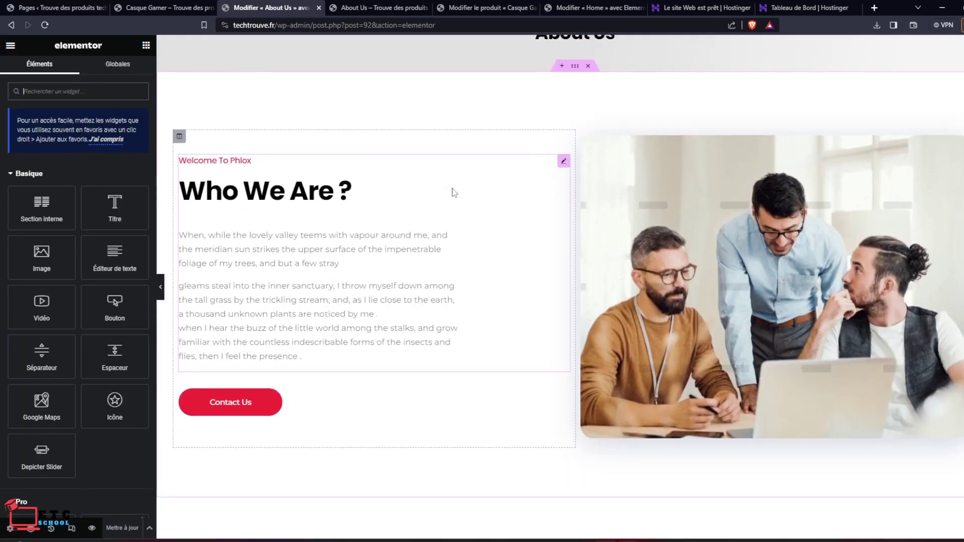
pyautogui.click(563, 163)
pyautogui.click(48, 317)
pyautogui.tripleClick(15, 170)
pyautogui.write('Q')
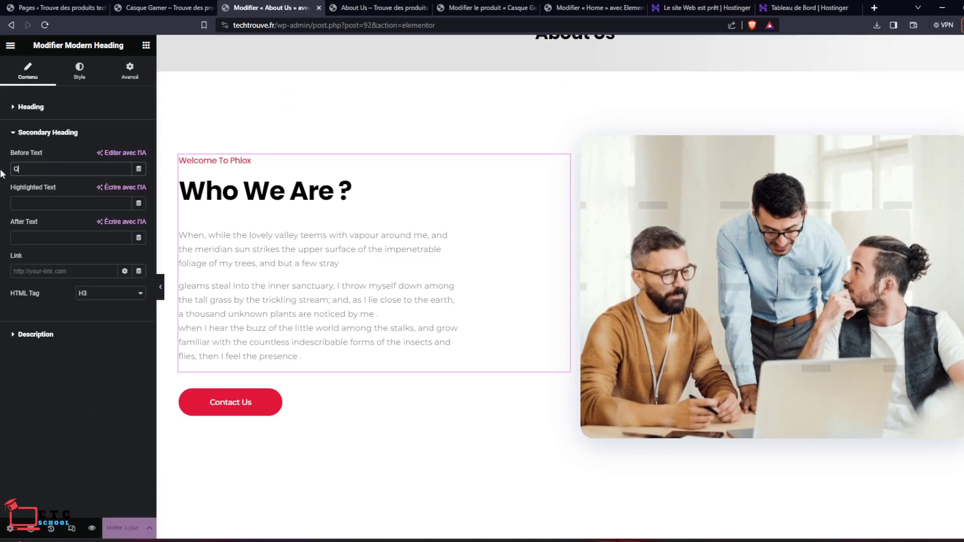
pyautogui.write('ui sommes')
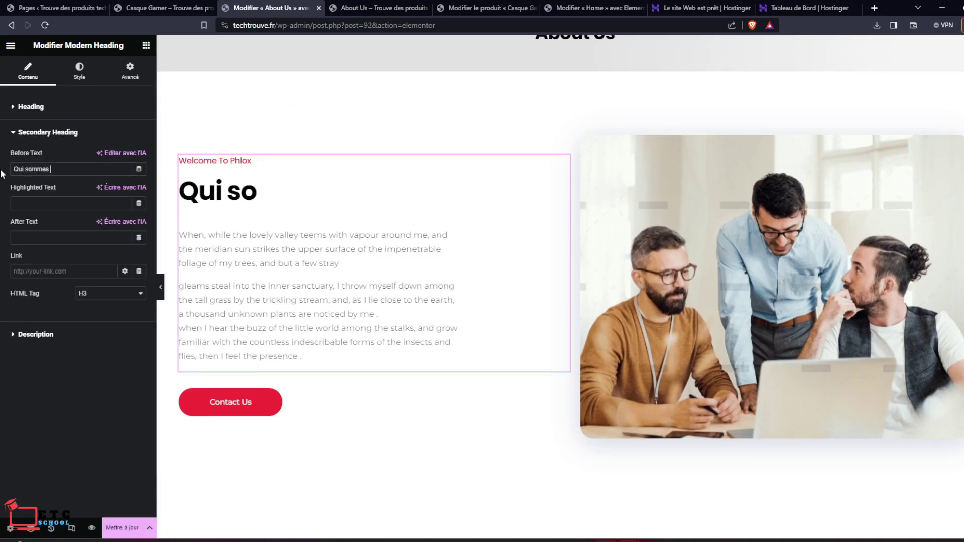
pyautogui.press('BackSpace')
pyautogui.press('BackSpace')
pyautogui.press('BackSpace')
pyautogui.press('BackSpace')
pyautogui.press('BackSpace')
pyautogui.press('BackSpace')
pyautogui.press('BackSpace')
pyautogui.write('nous sommes ?')
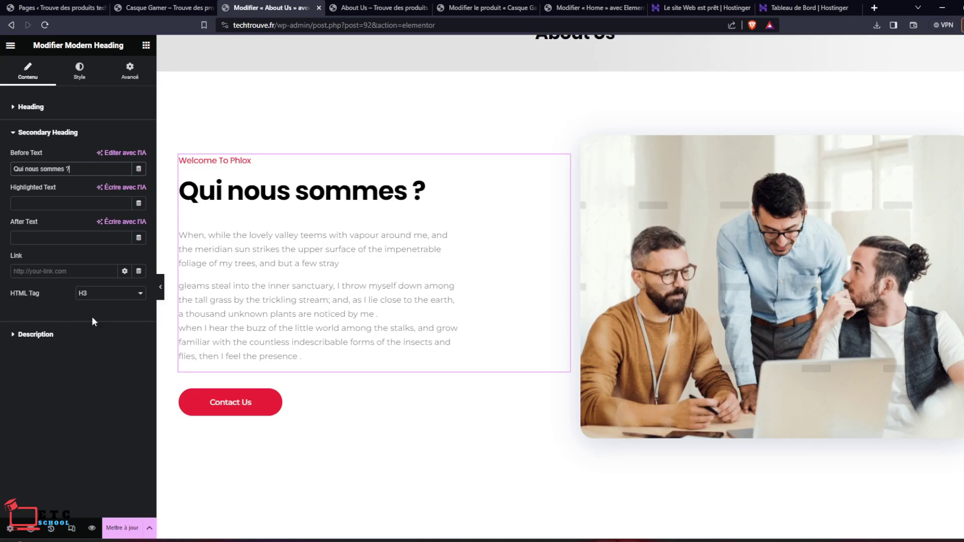
# Change the label of the "Contact Us" button below the About Us text to "Nous contacter".
pyautogui.click(564, 389)
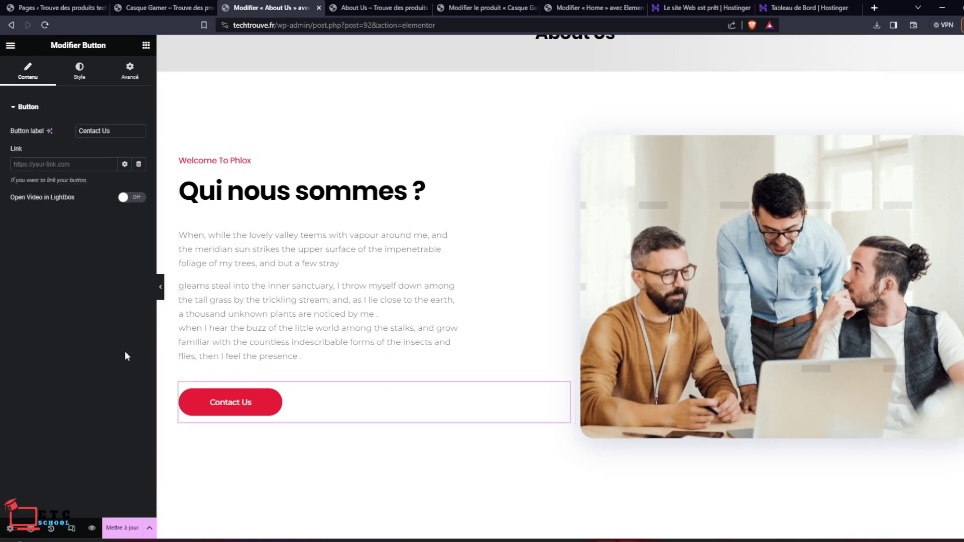
pyautogui.moveTo(112, 131); pyautogui.dragTo(62, 131)
pyautogui.write('Nous contrac')
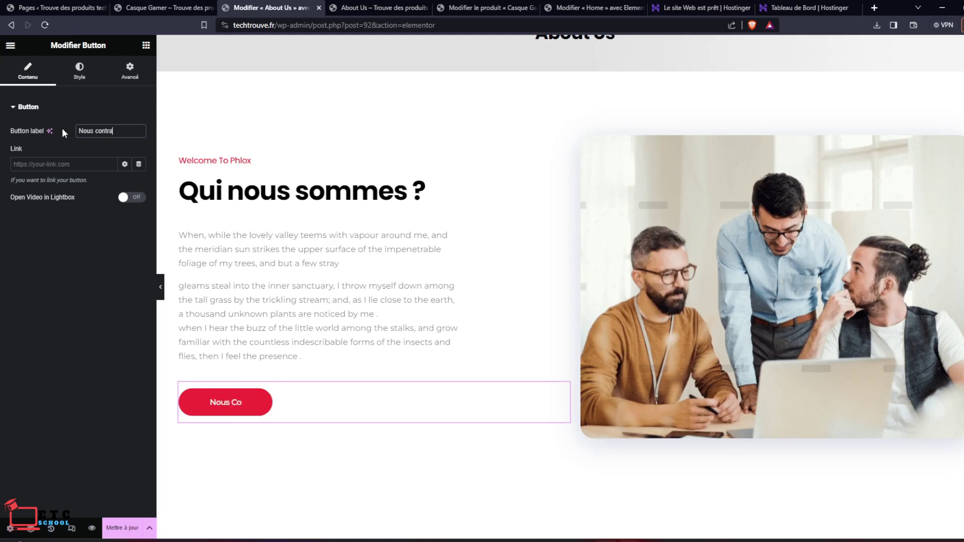
pyautogui.press('BackSpace')
pyautogui.press('BackSpace')
pyautogui.press('BackSpace')
pyautogui.write('acter')
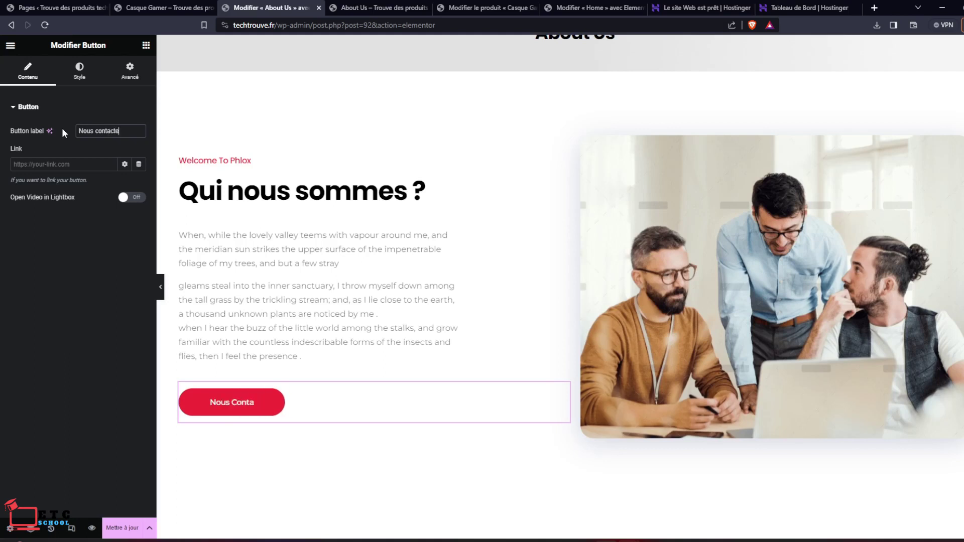
# Save the French heading and button label by updating the About Us page.
pyautogui.click(69, 165)
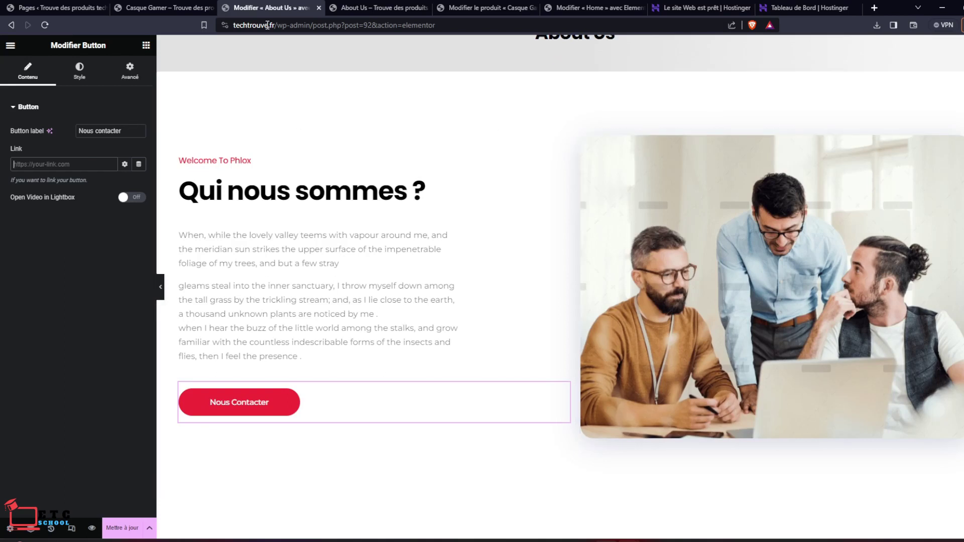
pyautogui.click(122, 528)
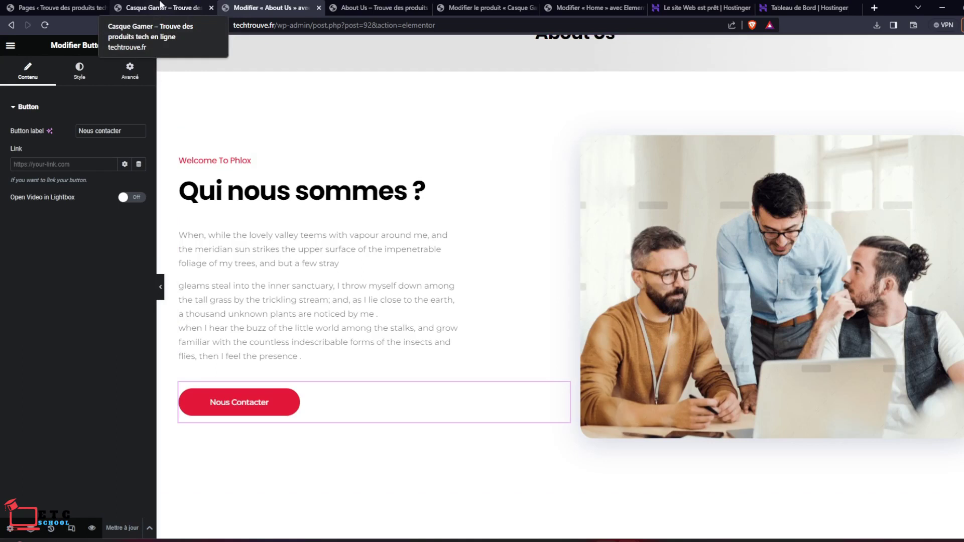
# On the live Casque Gamer product page, test where the header logo leads and return to the home page.
pyautogui.click(160, 5)
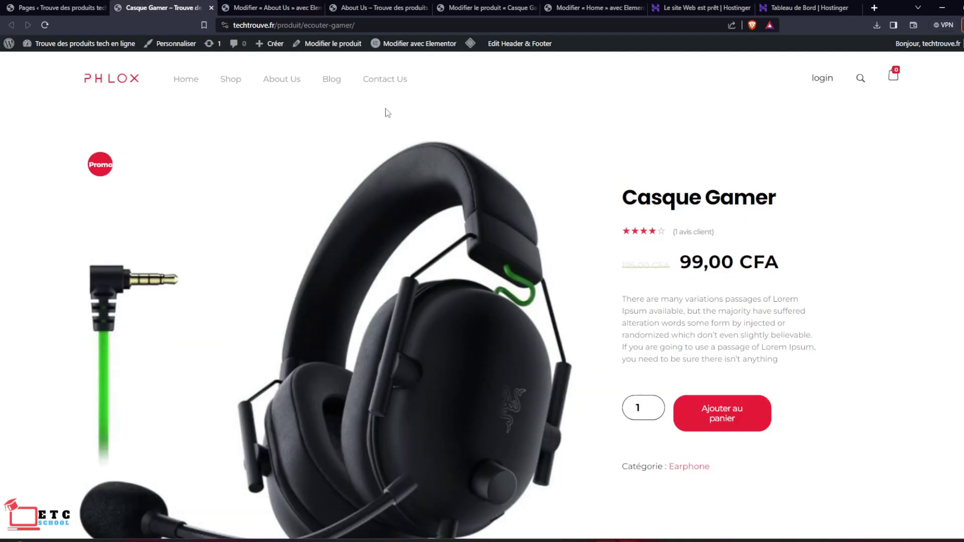
pyautogui.click(111, 83)
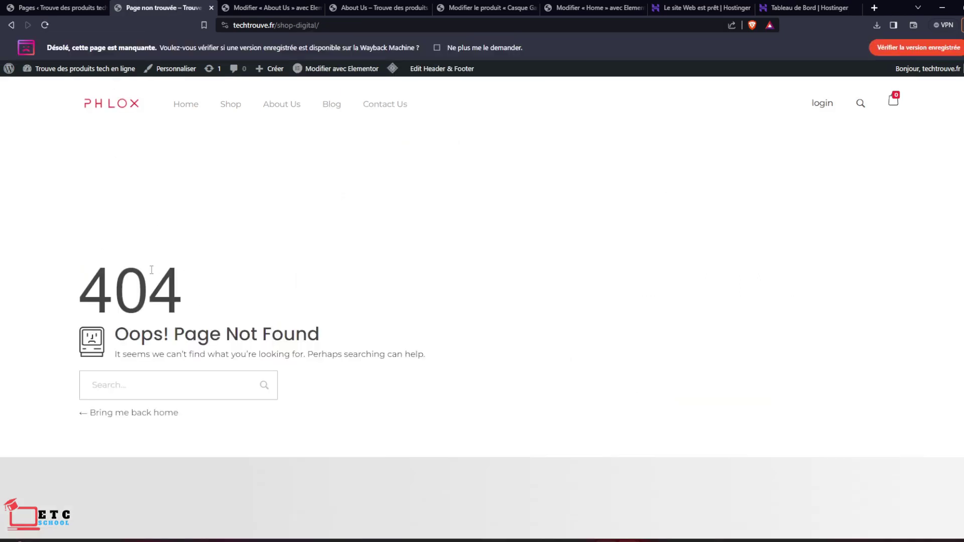
pyautogui.click(186, 105)
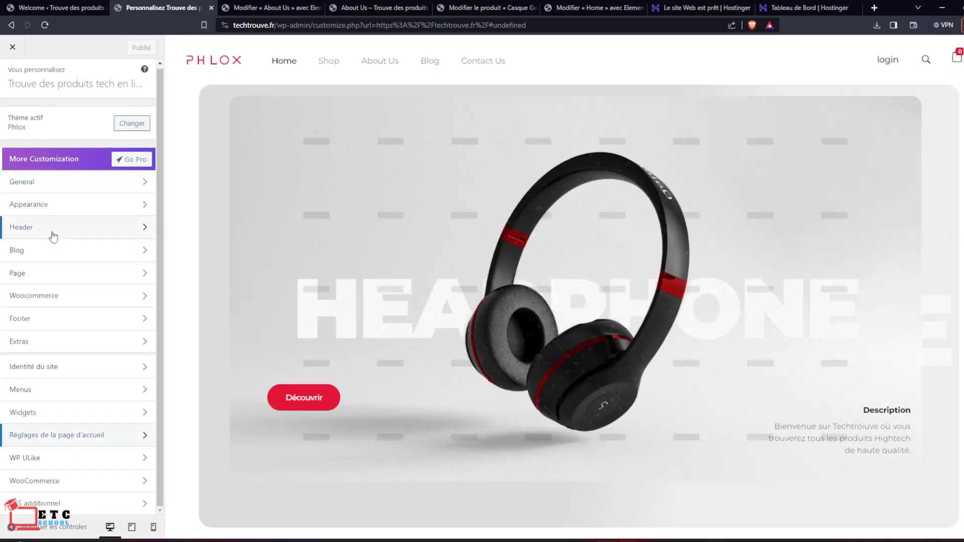
# From the theme customizer's header templates, open the current header in the header builder.
pyautogui.click(53, 236)
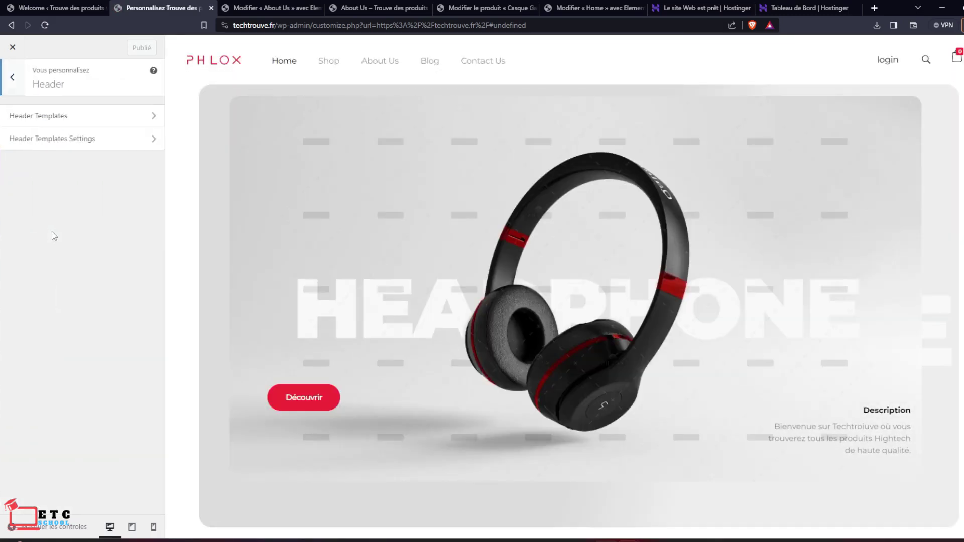
pyautogui.click(56, 119)
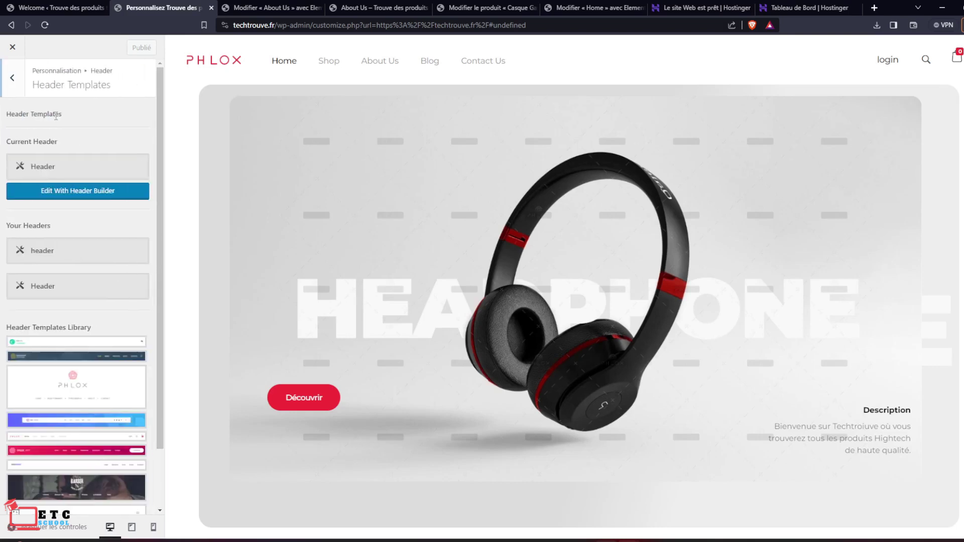
pyautogui.click(78, 192)
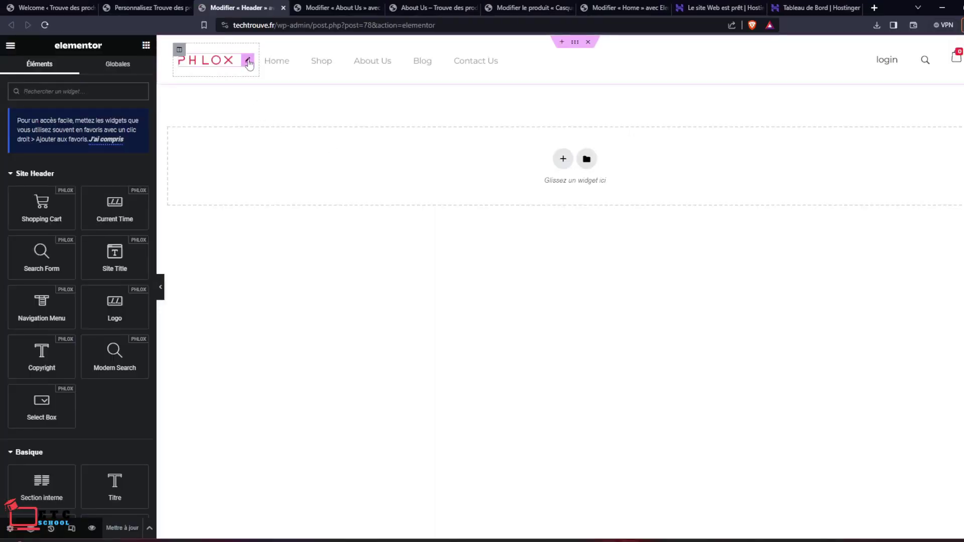
# Select the PHLOX logo image in the header and remove its existing image link.
pyautogui.click(248, 61)
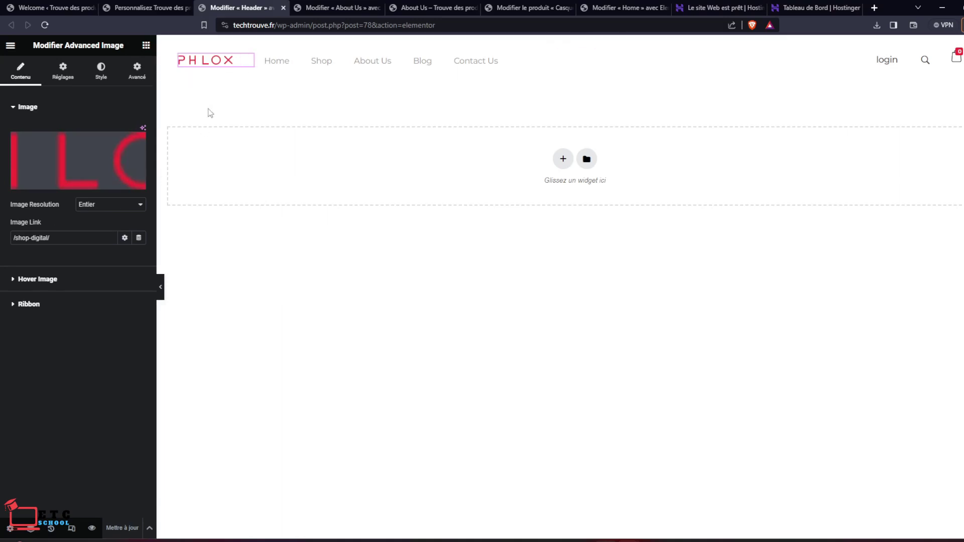
pyautogui.moveTo(63, 236); pyautogui.dragTo(8, 239)
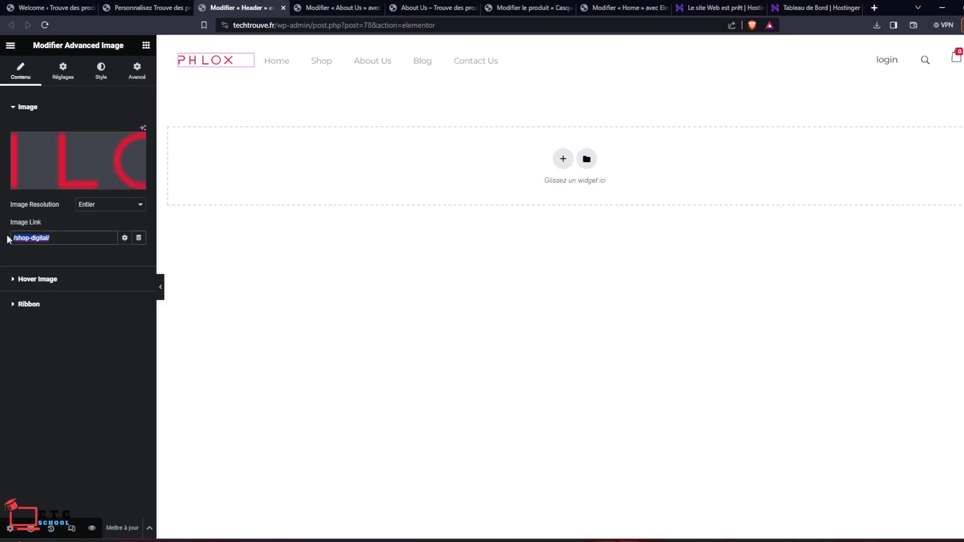
pyautogui.press('BackSpace')
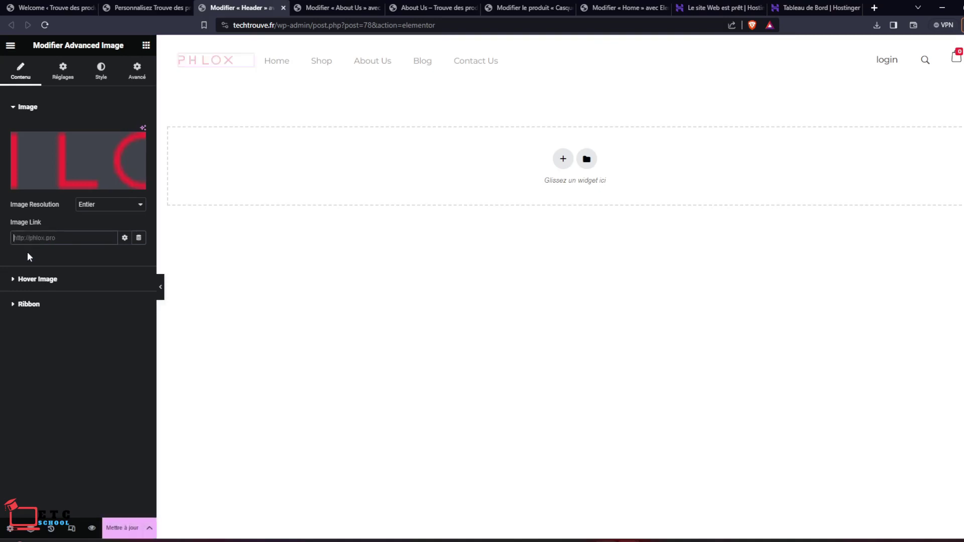
# Go to the home page of the live site and copy its web address.
pyautogui.hotkey('ctrl', 'Tab')
pyautogui.hotkey('ctrl', 'Tab')
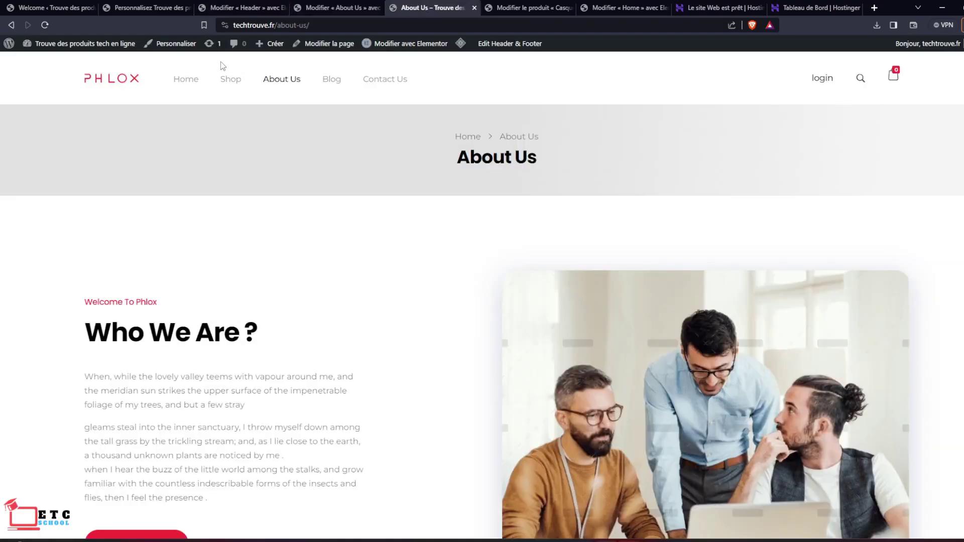
pyautogui.click(186, 80)
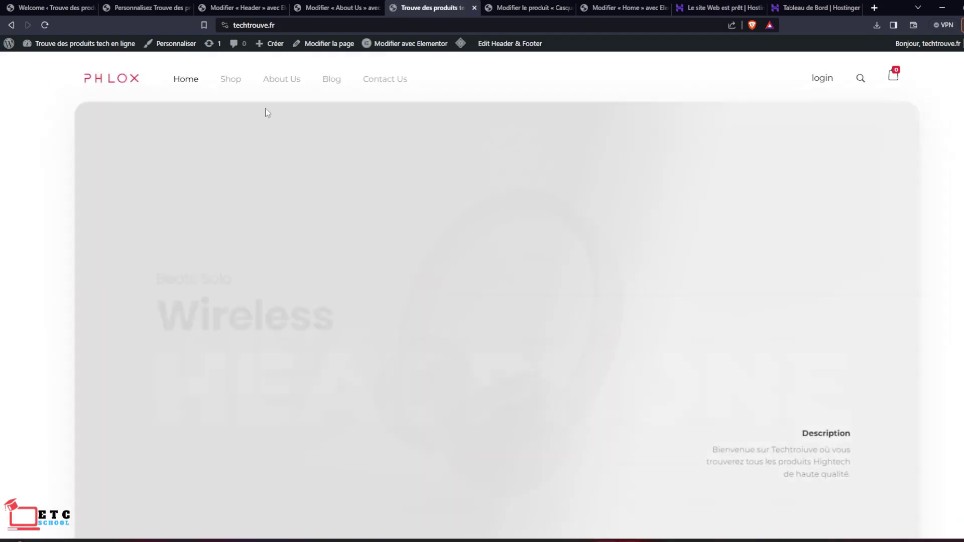
pyautogui.click(300, 31)
pyautogui.hotkey('ctrl', 'c')
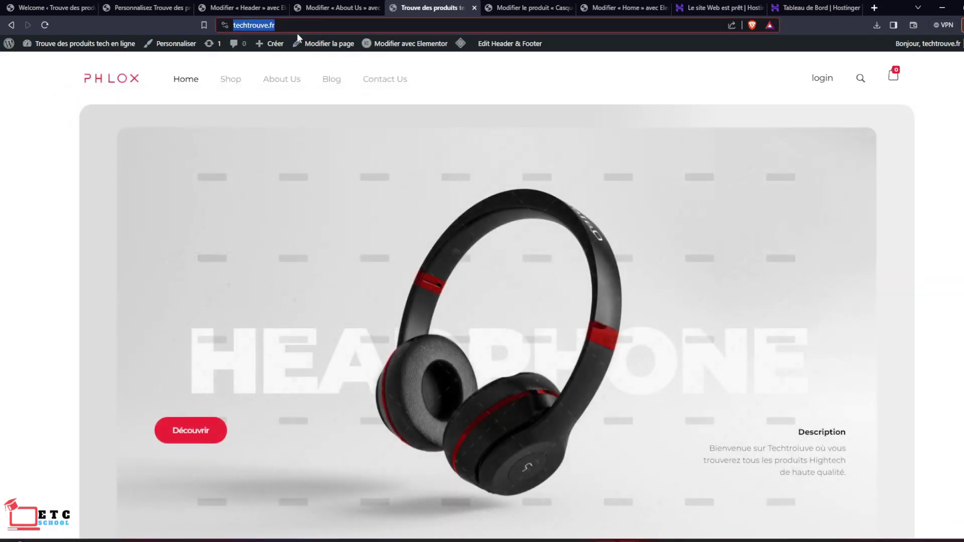
pyautogui.click(186, 8)
pyautogui.click(241, 6)
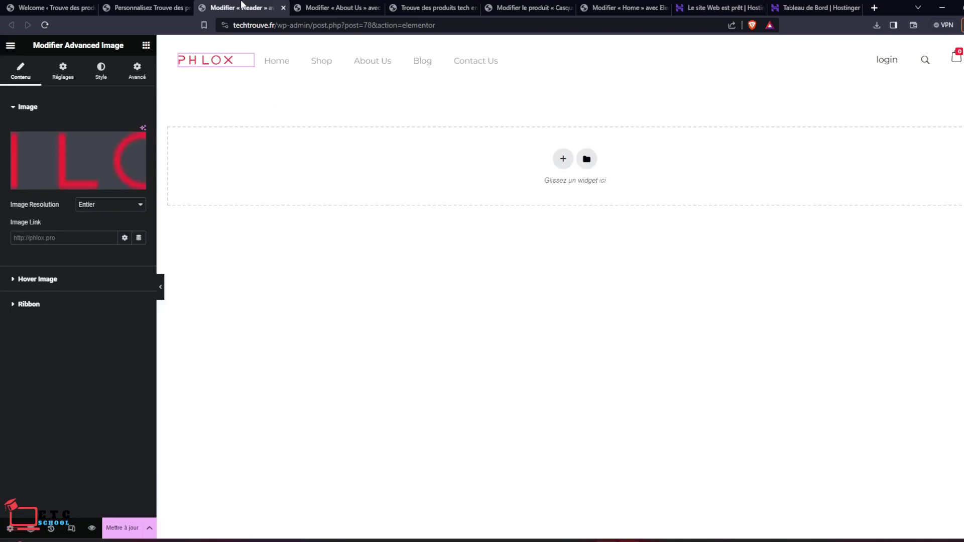
pyautogui.click(90, 240)
pyautogui.hotkey('ctrl', 'v')
pyautogui.click(118, 527)
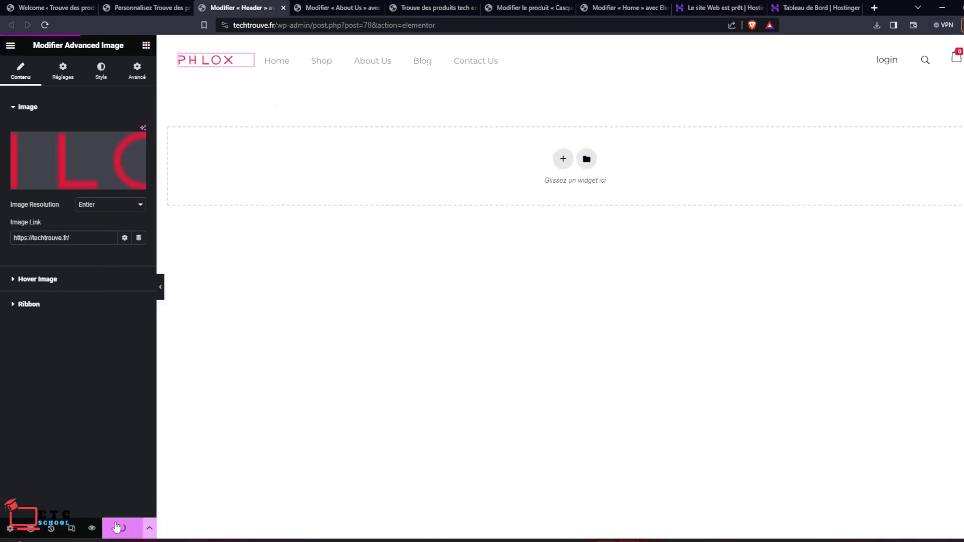
# Close the browser tabs with the Home page editor, the product editor and the live home page.
pyautogui.click(615, 7)
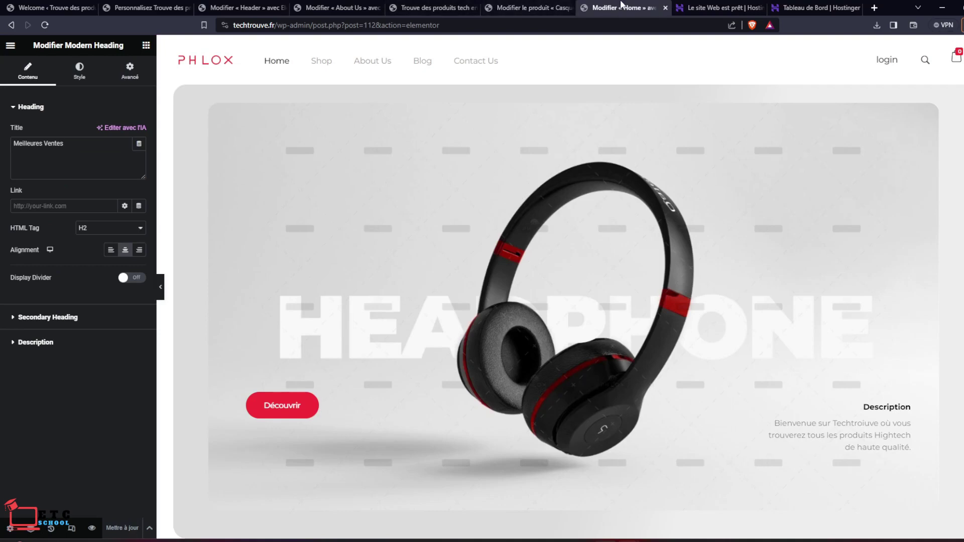
pyautogui.hotkey('ctrl', 'w')
pyautogui.click(517, 6)
pyautogui.hotkey('ctrl', 'w')
pyautogui.click(444, 5)
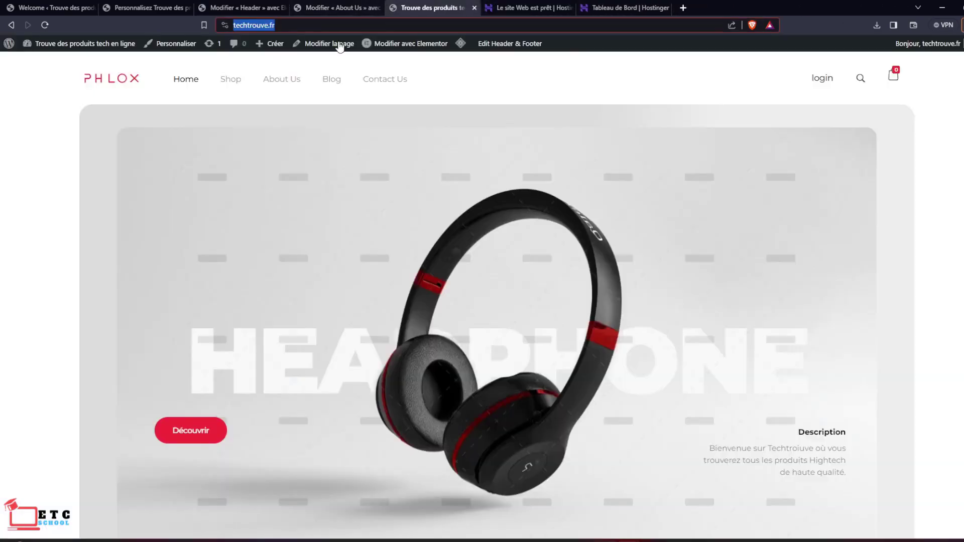
pyautogui.hotkey('ctrl', 'w')
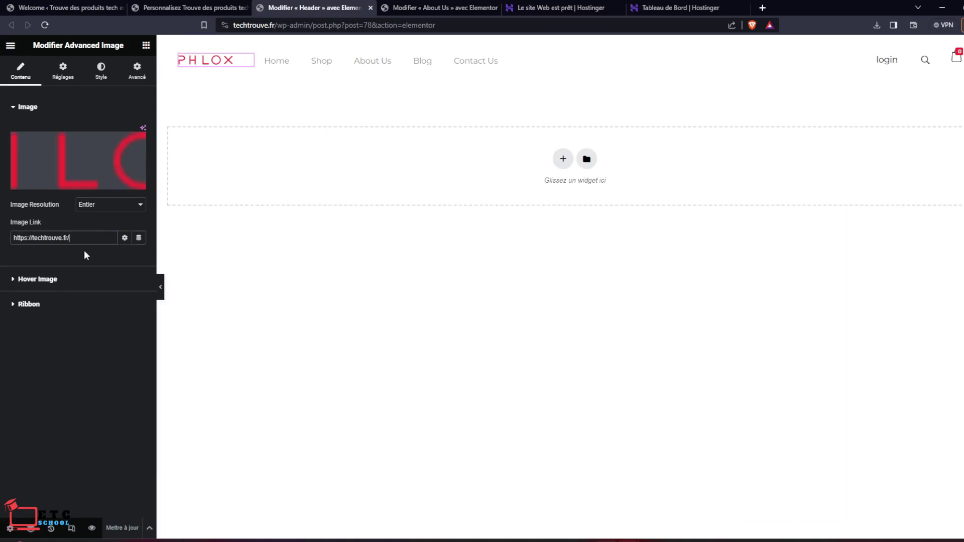
# From the WordPress admin, open the live site in a new browser tab and switch to it.
pyautogui.click(88, 7)
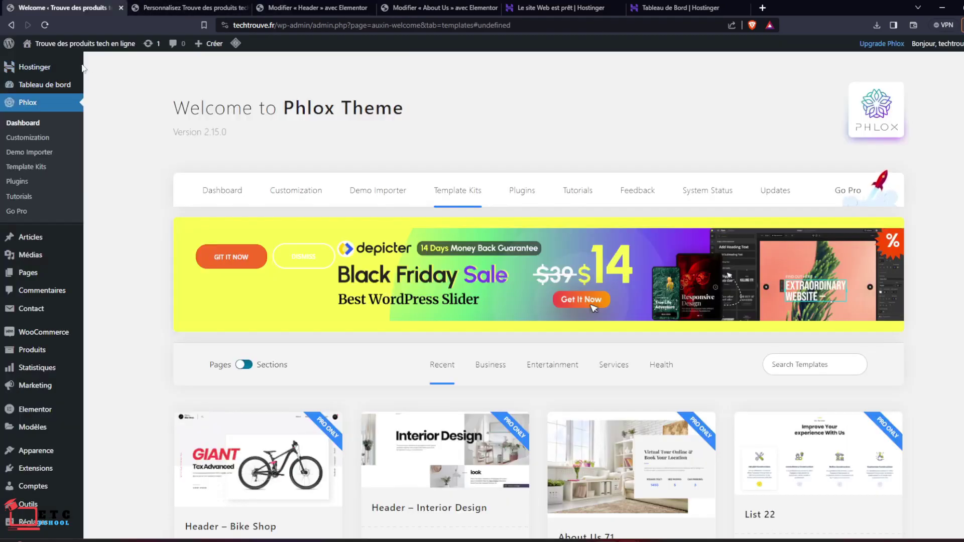
pyautogui.moveTo(64, 46)
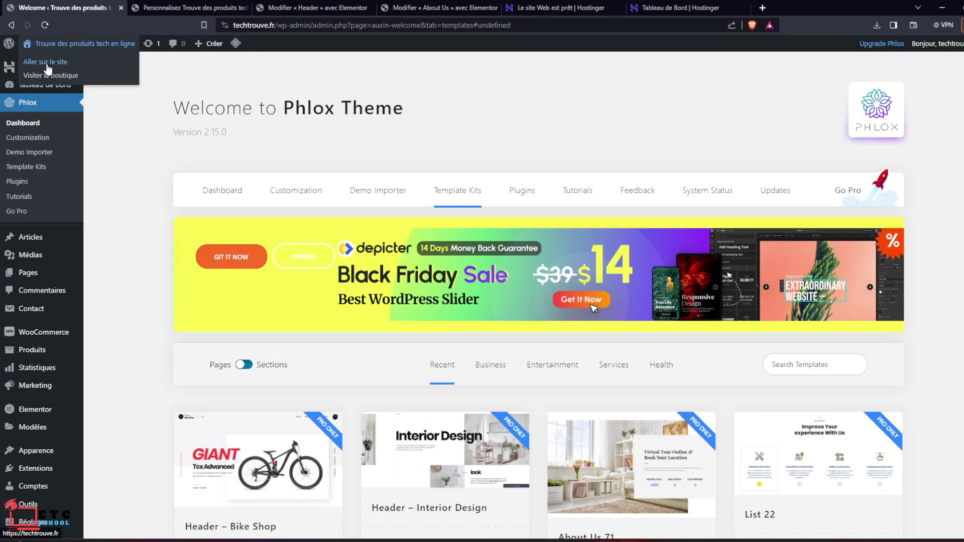
pyautogui.middleClick(47, 61)
pyautogui.click(214, 7)
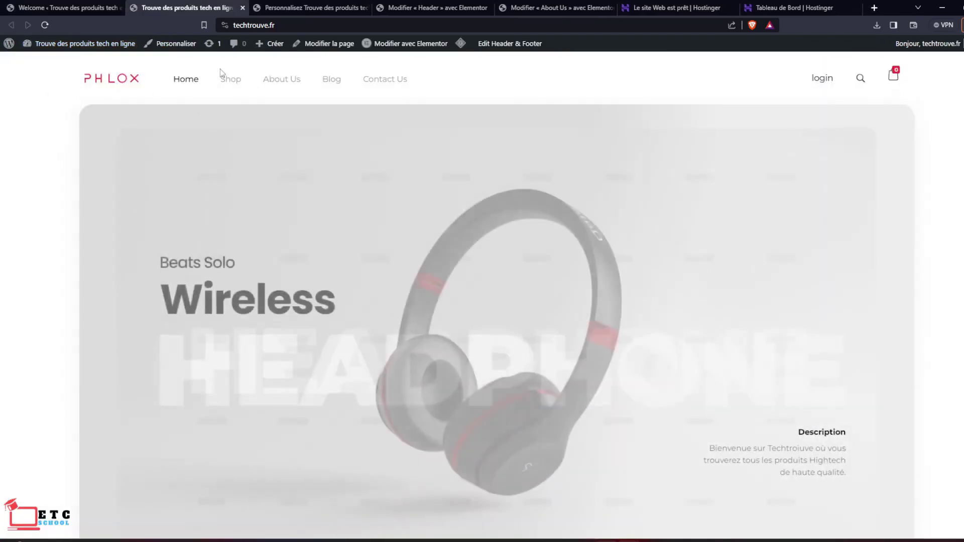
# Visit the Shop, About Us and Contact Us pages, and test the header logo's link from the contact page.
pyautogui.click(224, 88)
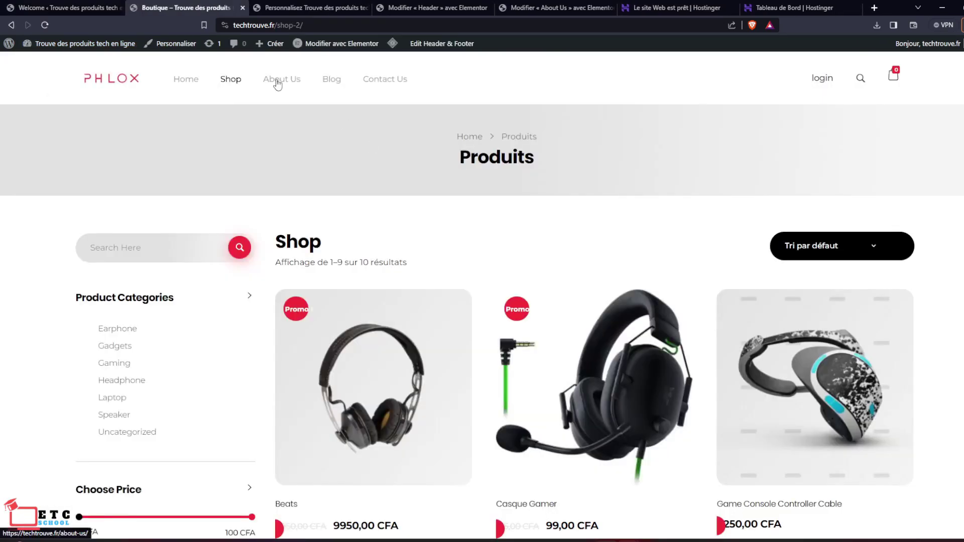
pyautogui.click(276, 81)
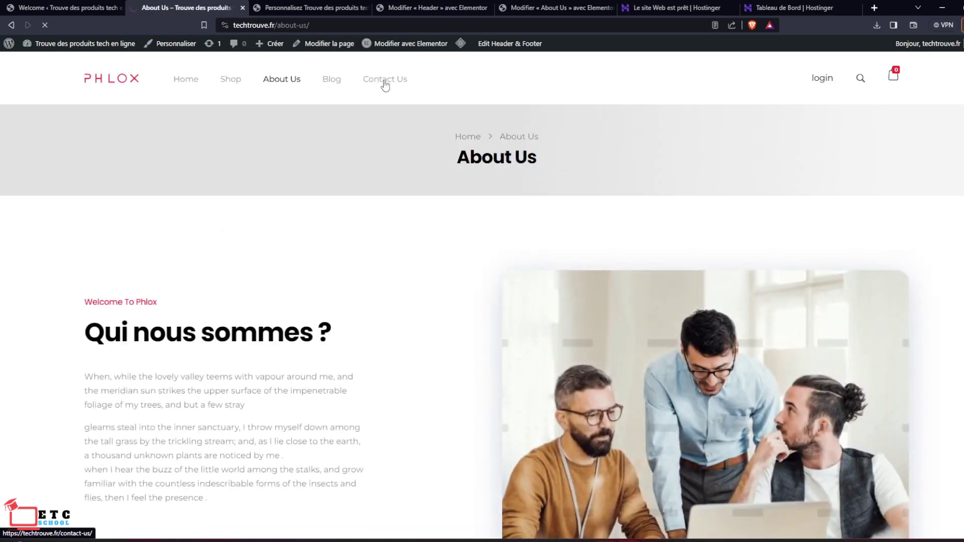
pyautogui.click(385, 80)
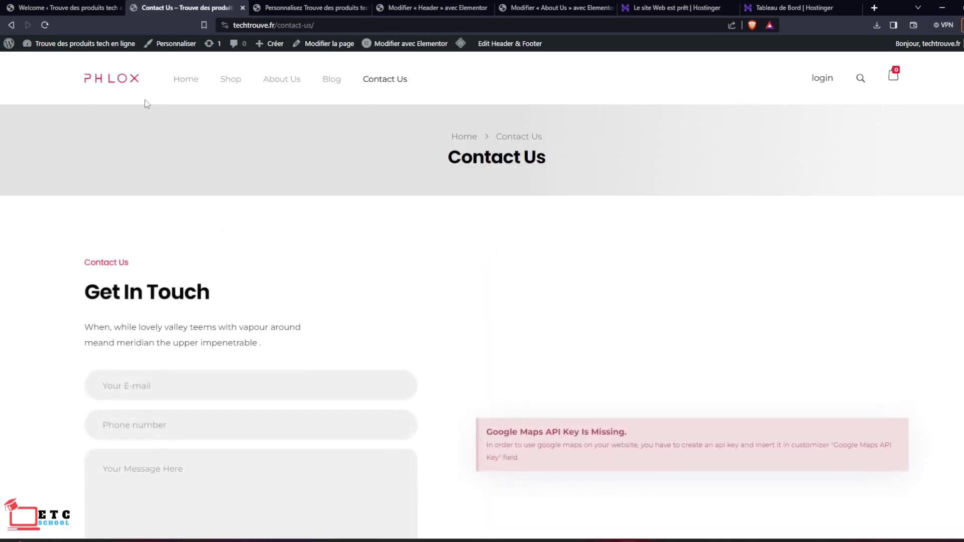
pyautogui.click(118, 86)
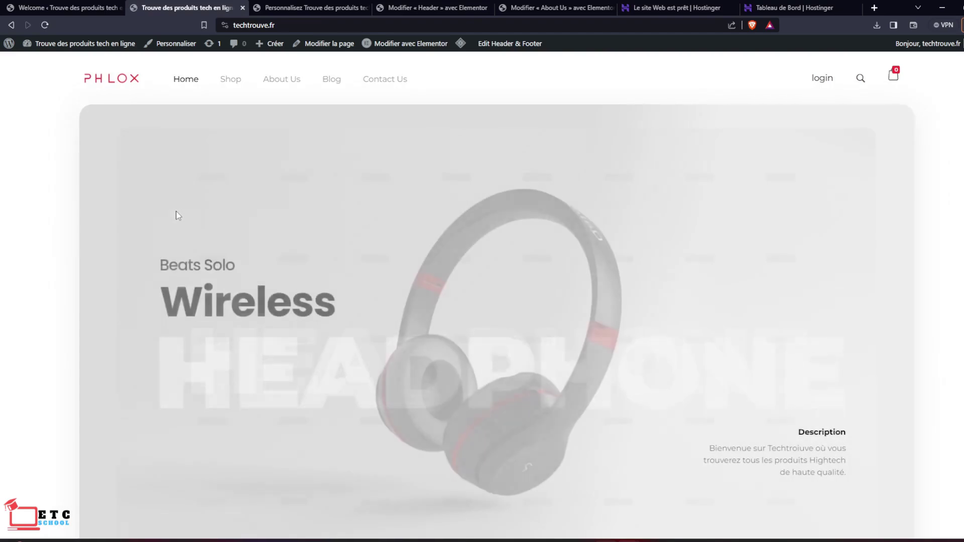
# Examine the live home page's hero banner, category tiles, service highlights, sale banners and product grid.
pyautogui.scroll(-3, 383, 228)
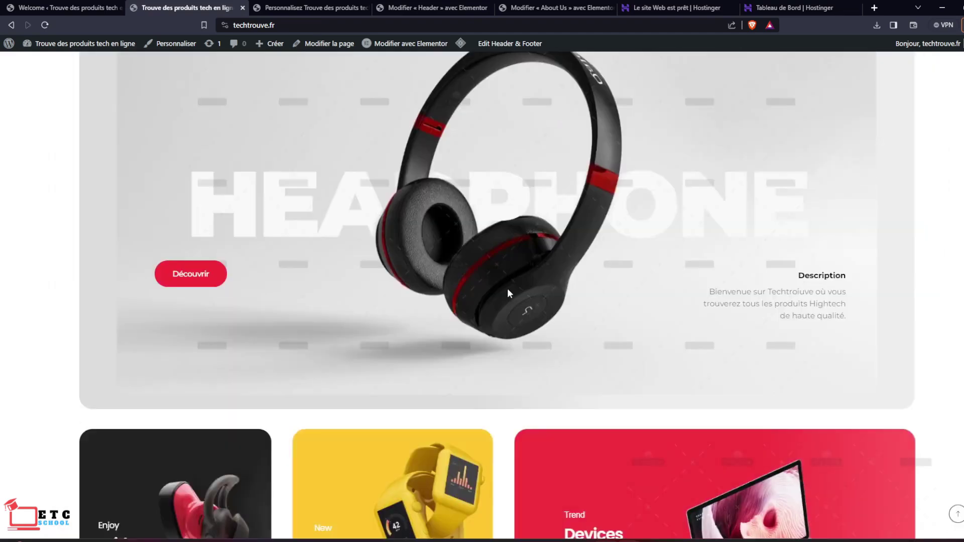
pyautogui.scroll(3, 440, 288)
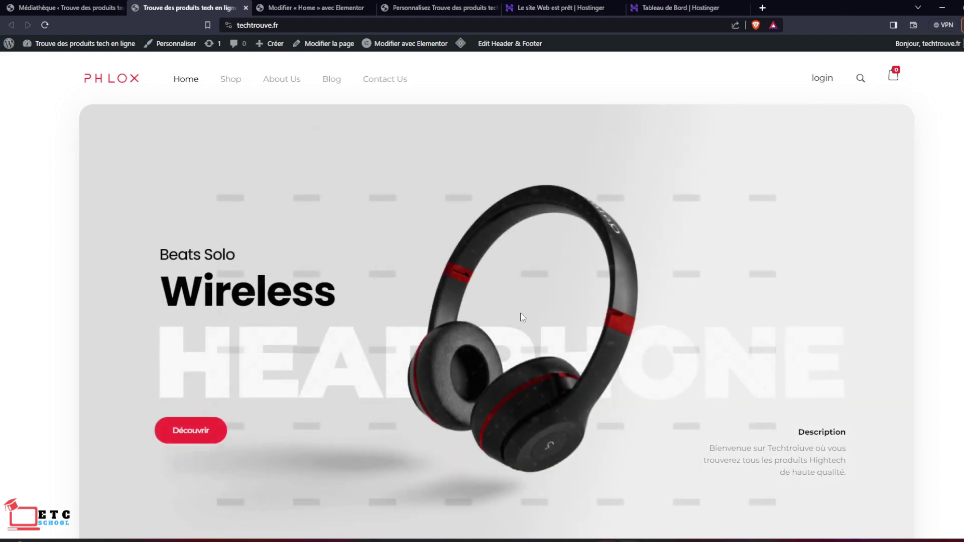
pyautogui.scroll(-15, 564, 298)
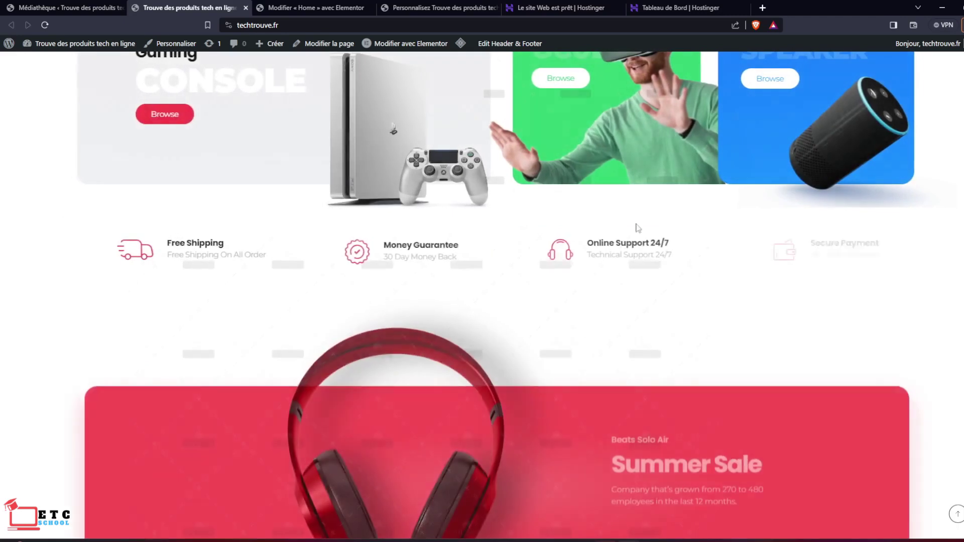
pyautogui.scroll(4, 594, 276)
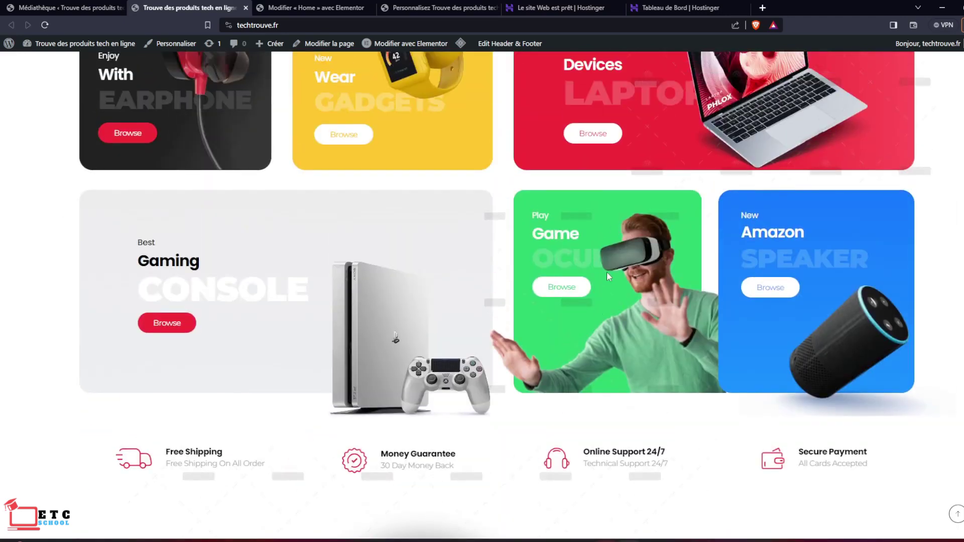
pyautogui.scroll(-7, 606, 276)
pyautogui.scroll(-6, 437, 189)
pyautogui.scroll(-10, 513, 283)
pyautogui.scroll(7, 474, 244)
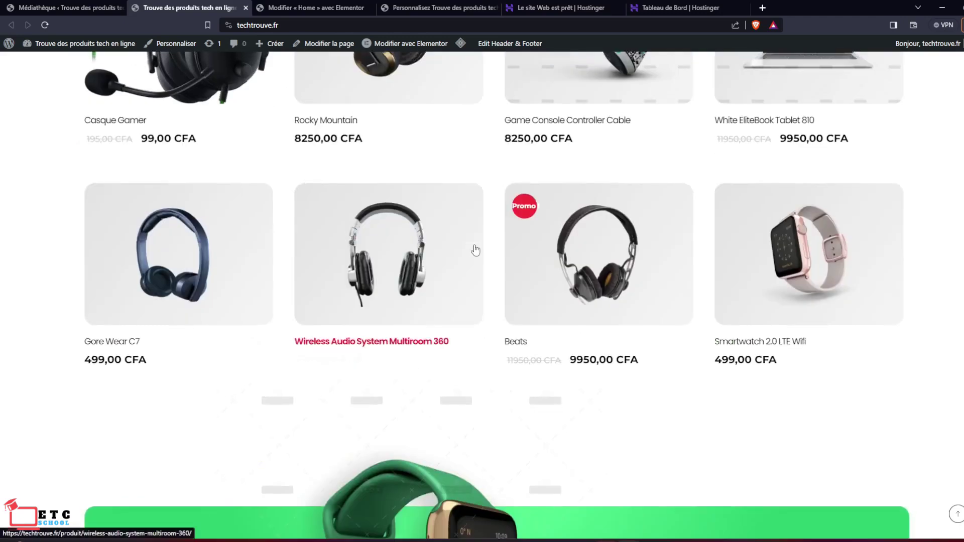
pyautogui.scroll(8, 474, 249)
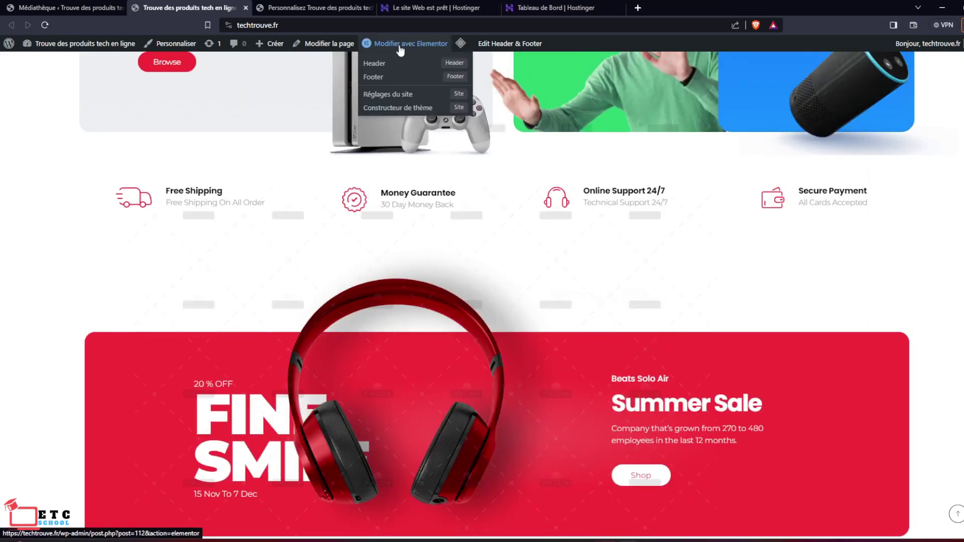
# Open the home page in Elementor and replace the hero banner's headphone image with an upload of the Drone2 file.
pyautogui.click(400, 46)
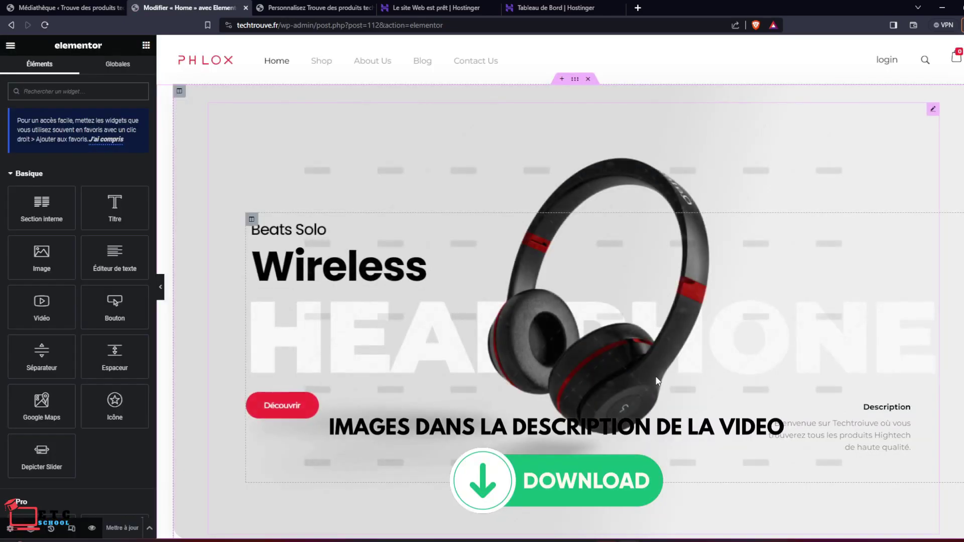
pyautogui.scroll(-2, 653, 381)
pyautogui.scroll(1, 639, 319)
pyautogui.click(604, 248)
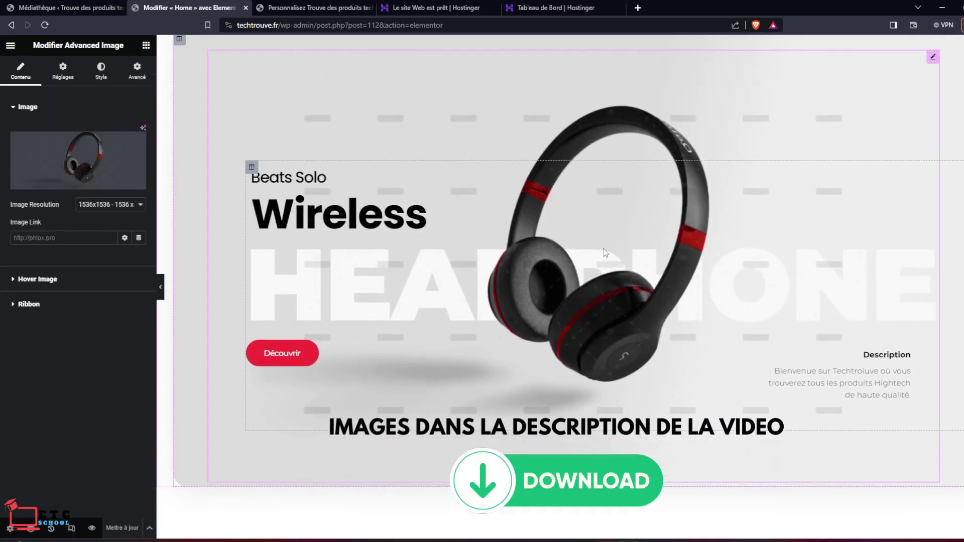
pyautogui.click(62, 187)
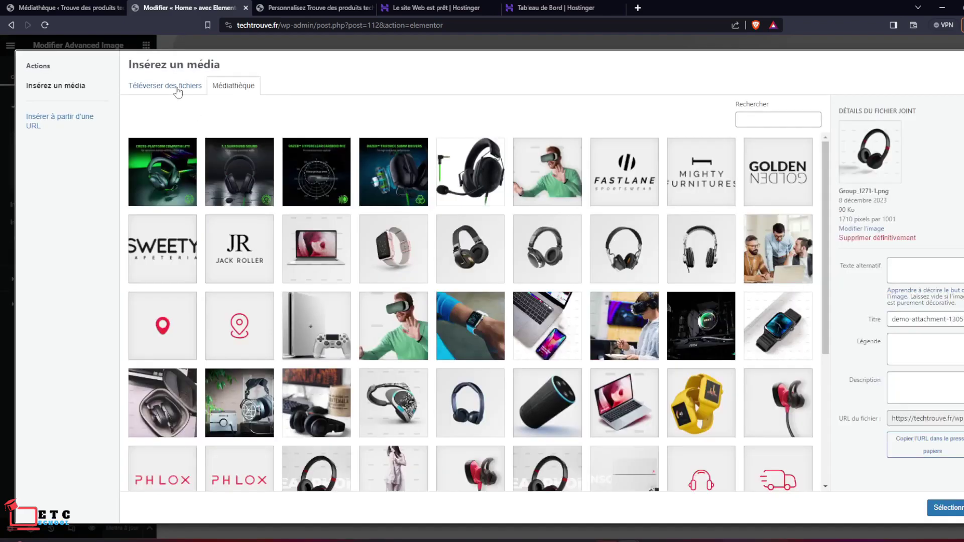
pyautogui.click(178, 90)
pyautogui.click(546, 269)
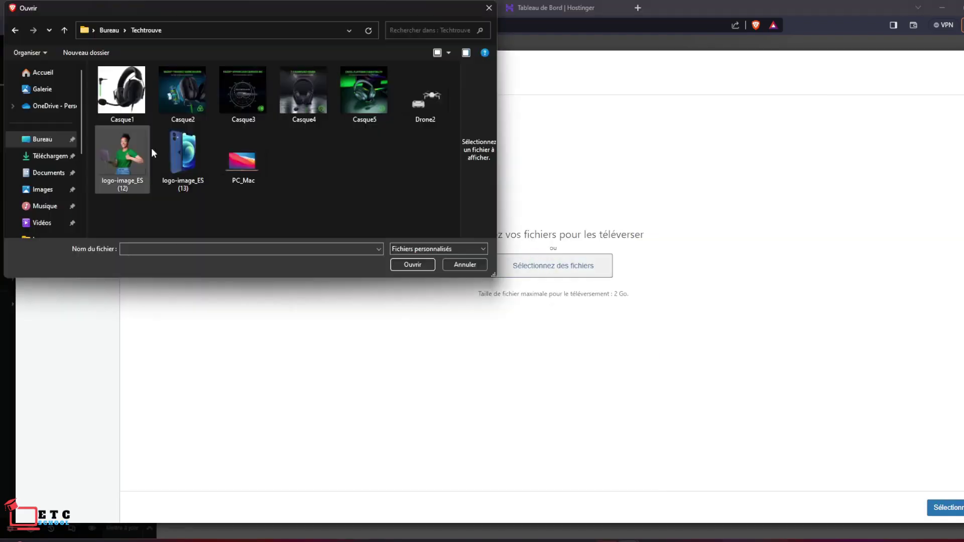
pyautogui.click(425, 96)
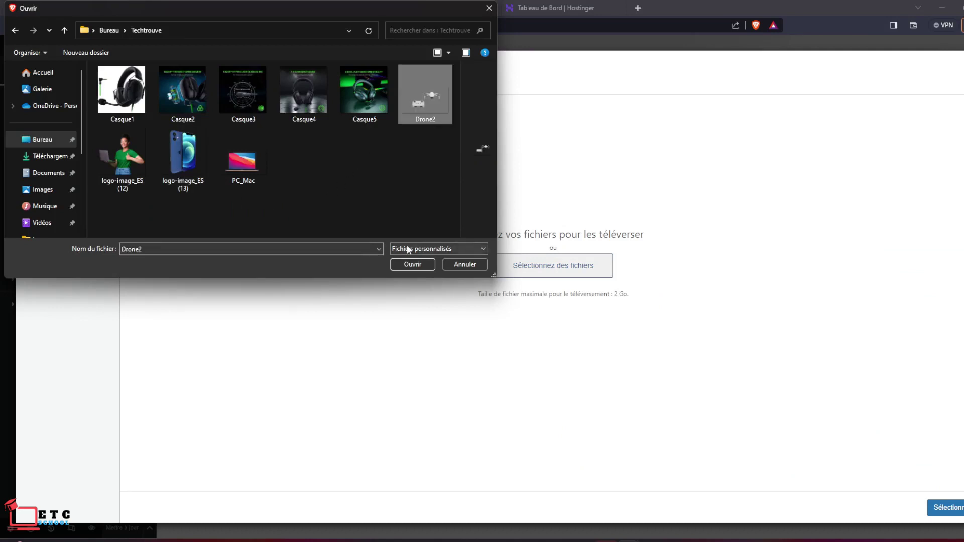
pyautogui.click(412, 265)
pyautogui.click(946, 507)
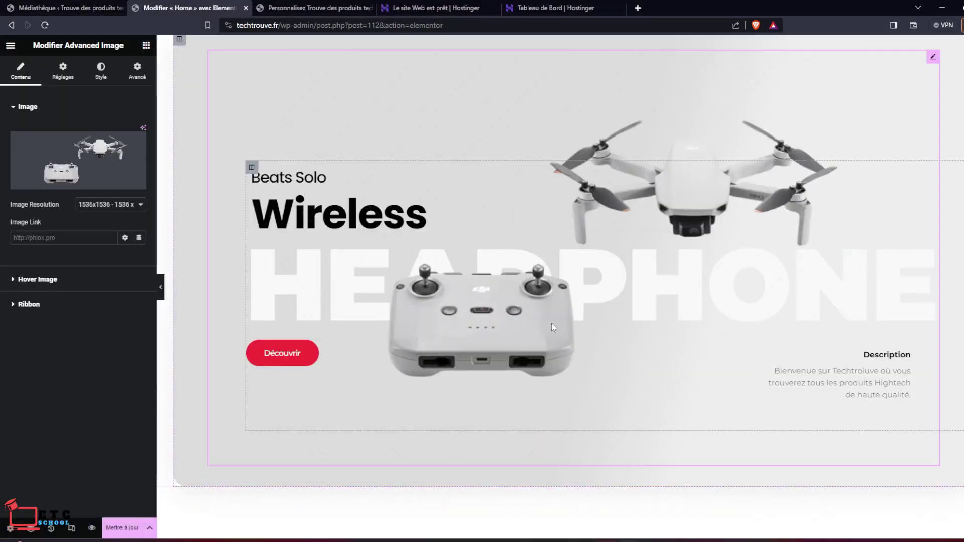
# Switch the Home page editor to the mobile preview to reach the hero banner's text.
pyautogui.scroll(-1, 653, 234)
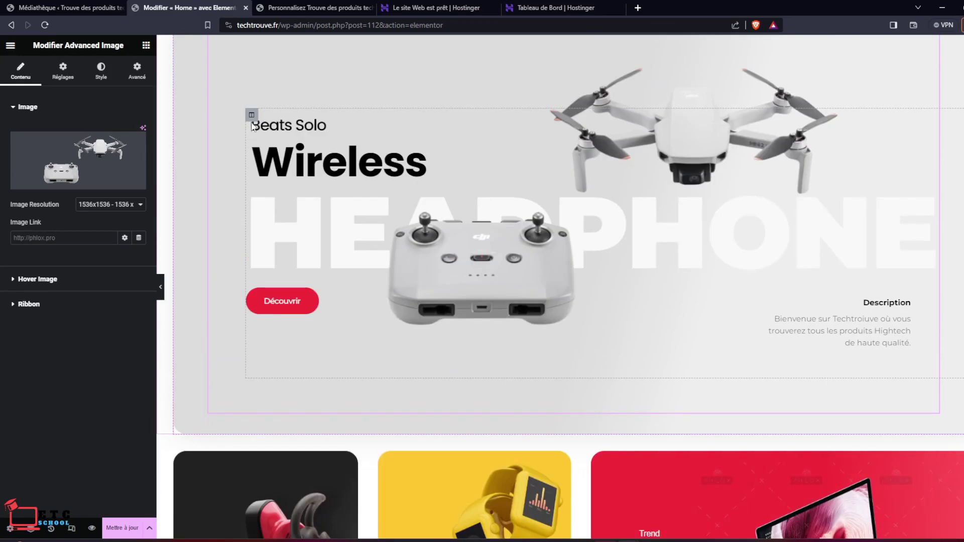
pyautogui.click(252, 119)
pyautogui.click(492, 213)
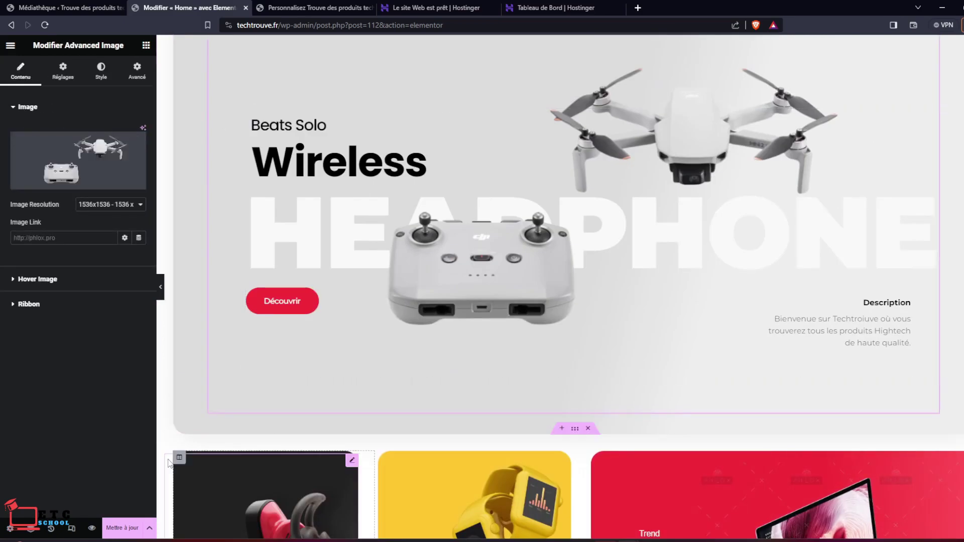
pyautogui.scroll(2, 522, 157)
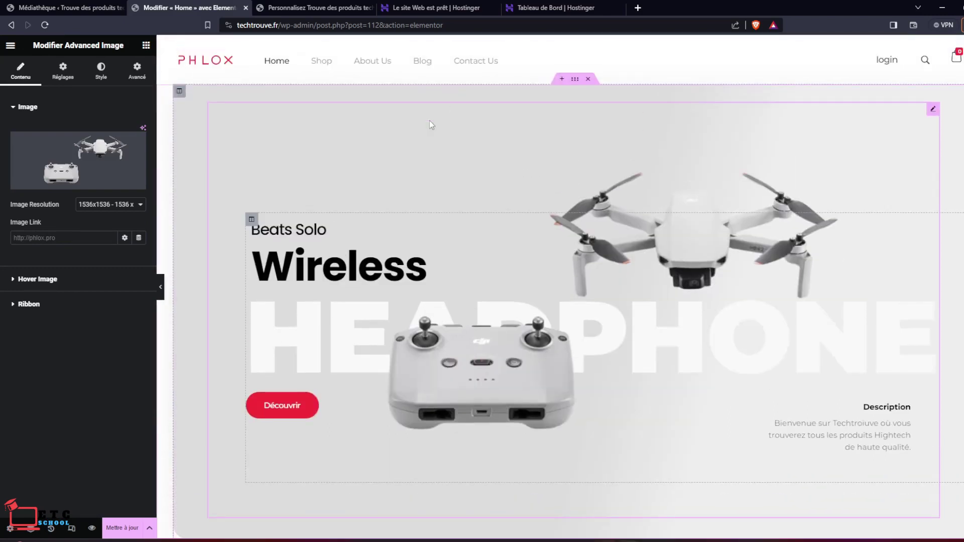
pyautogui.click(71, 527)
pyautogui.click(551, 45)
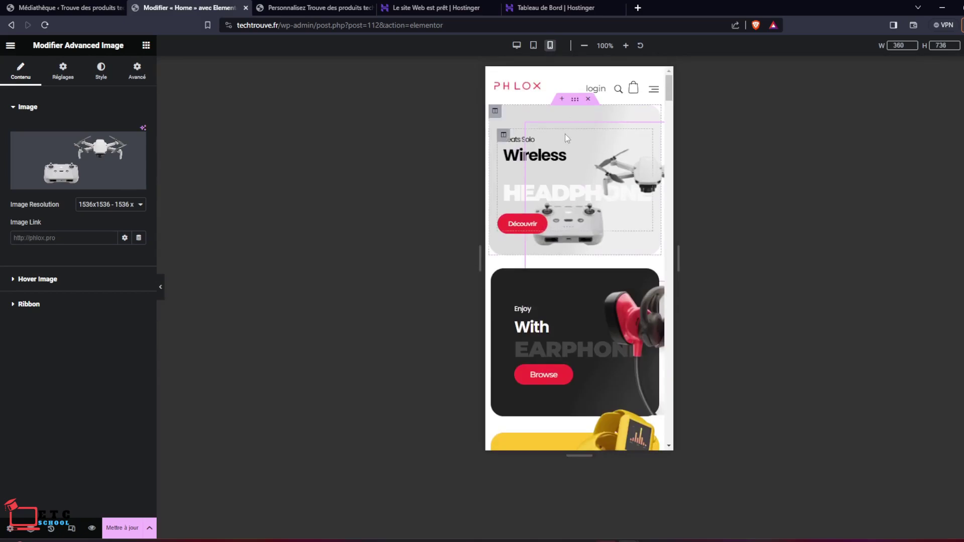
# Set the hero heading's title to "Drone" and its secondary heading's before text to "Intelligent".
pyautogui.click(518, 153)
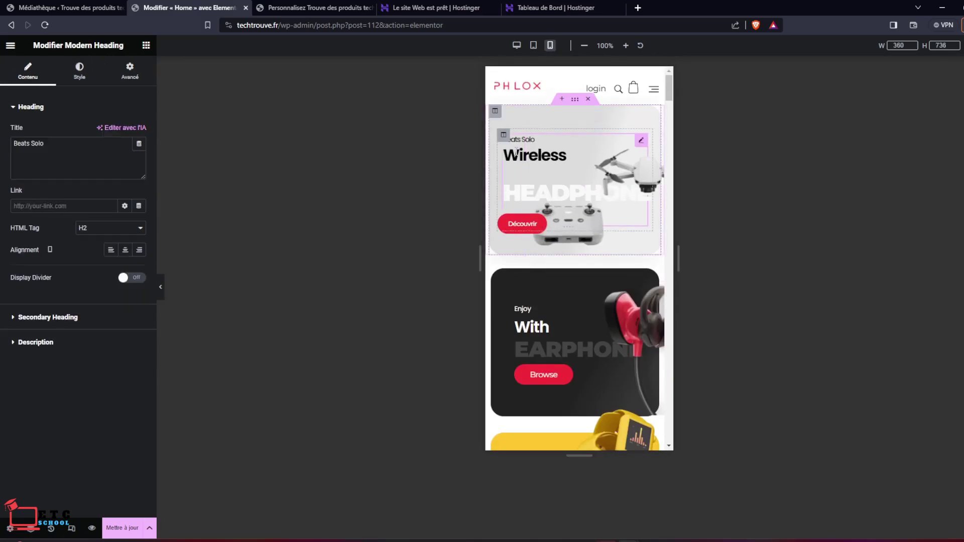
pyautogui.moveTo(45, 144); pyautogui.dragTo(8, 147)
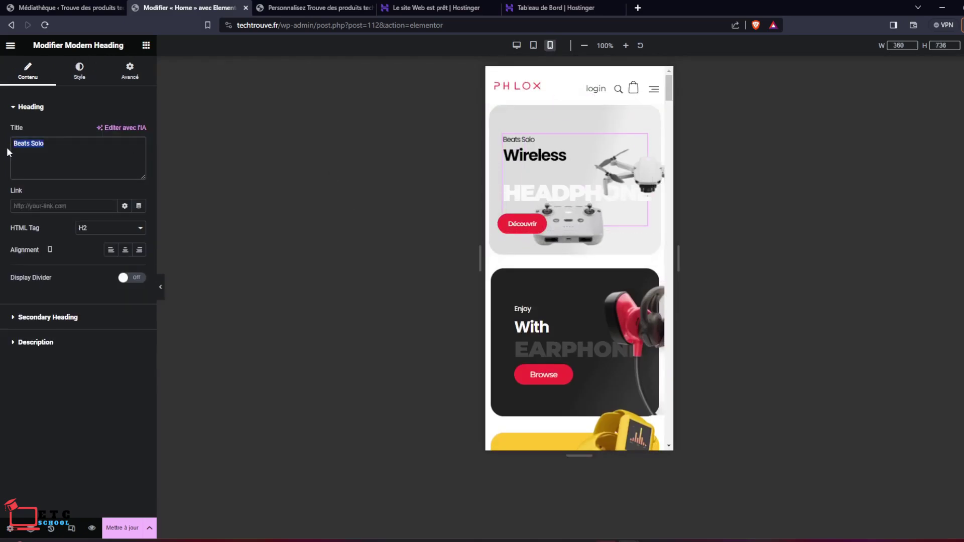
pyautogui.write('Drone')
pyautogui.click(21, 318)
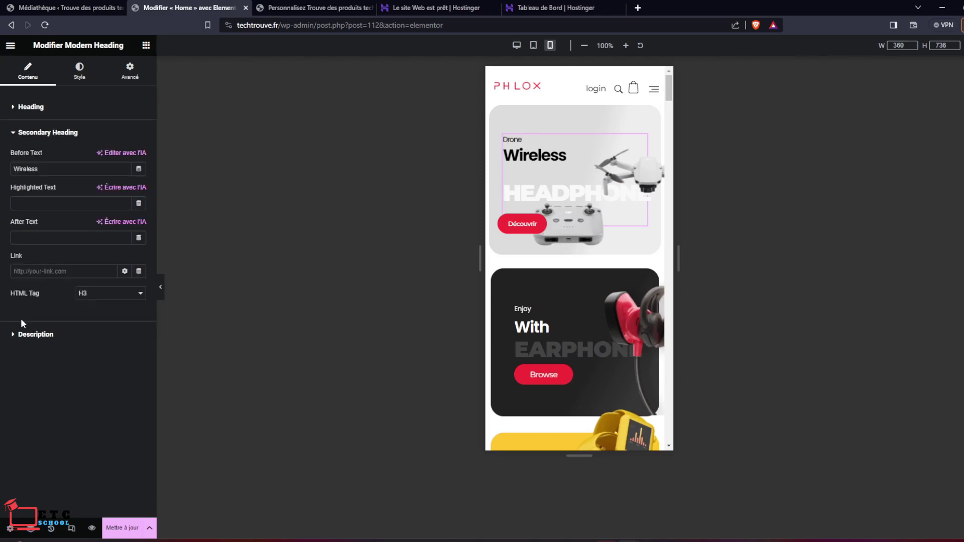
pyautogui.moveTo(52, 169); pyautogui.dragTo(2, 173)
pyautogui.write('Intelligent')
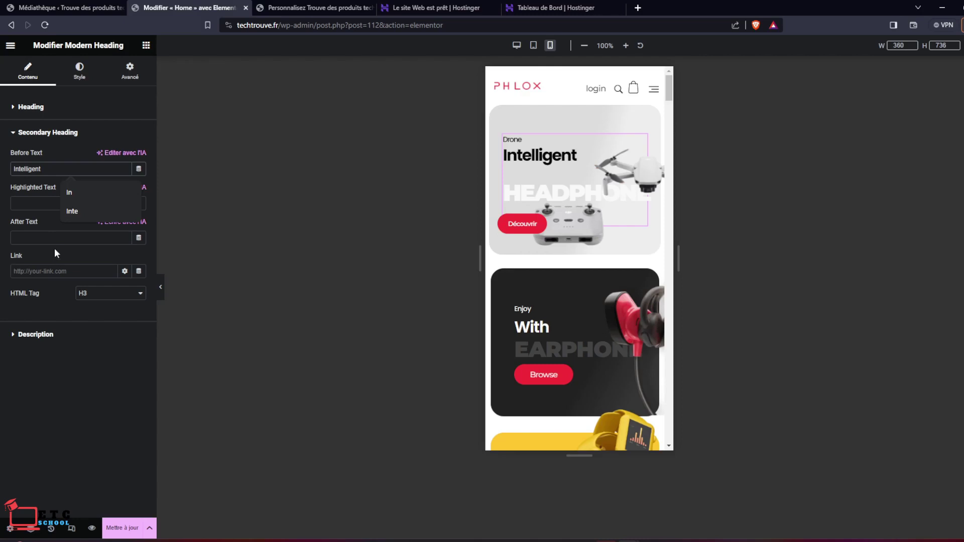
# Replace the hero heading's description with "HIGH TECH" and save the page from the desktop preview.
pyautogui.click(43, 336)
pyautogui.moveTo(61, 258); pyautogui.dragTo(24, 259)
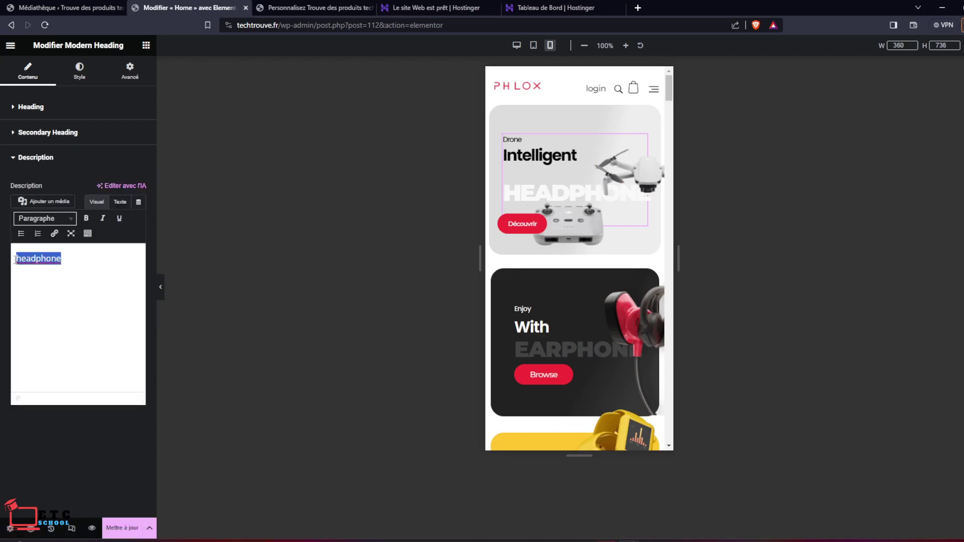
pyautogui.write('H')
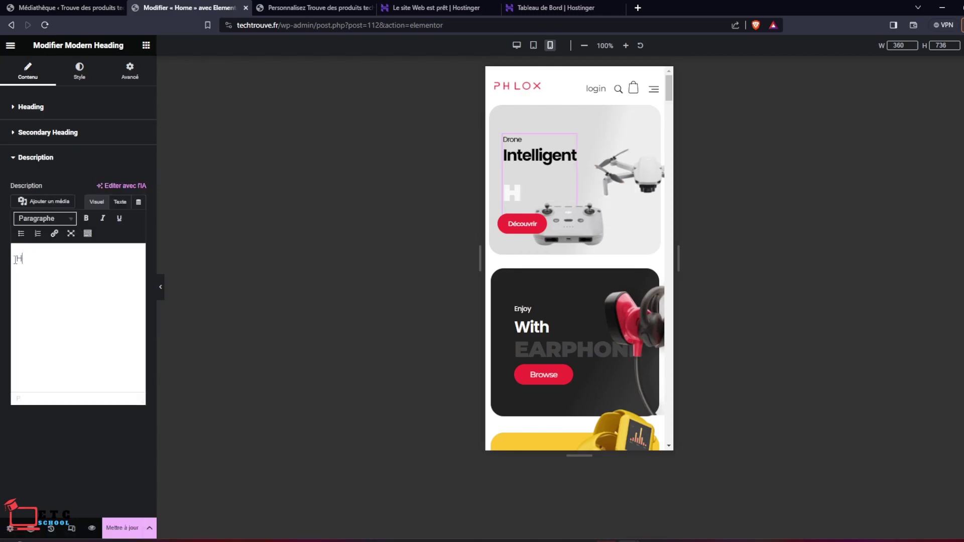
pyautogui.write('AUTE TECHNOLOGIE')
pyautogui.moveTo(102, 259); pyautogui.dragTo(33, 260)
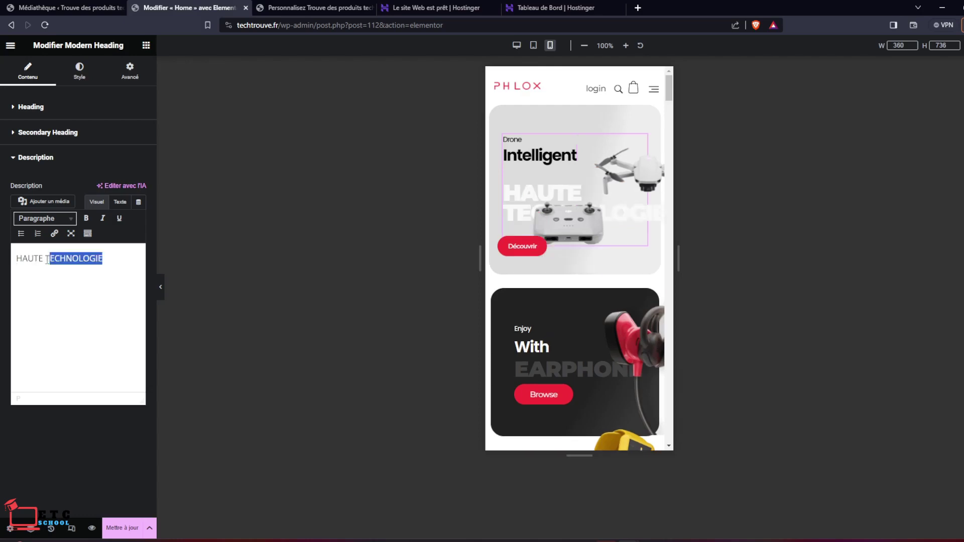
pyautogui.press('BackSpace')
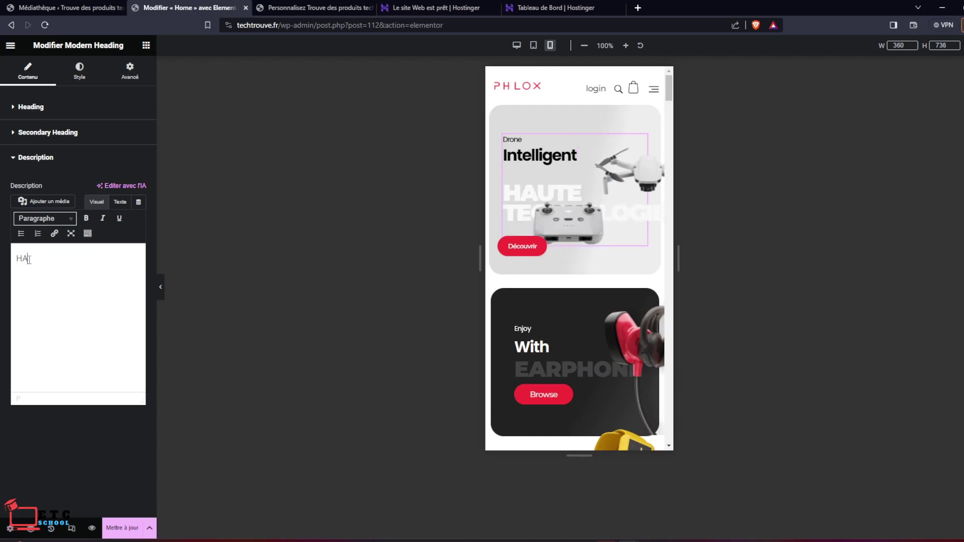
pyautogui.write('IGH TECH')
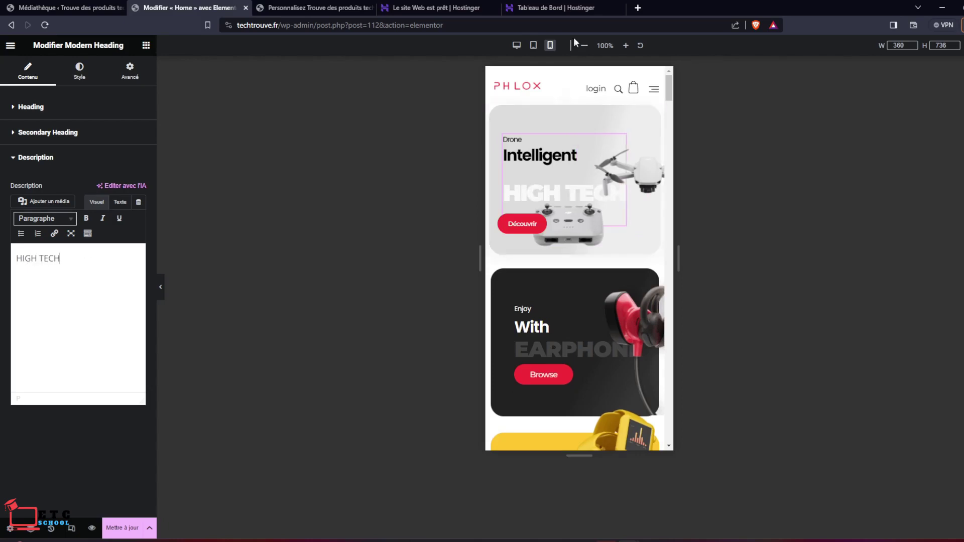
pyautogui.click(516, 45)
pyautogui.click(122, 527)
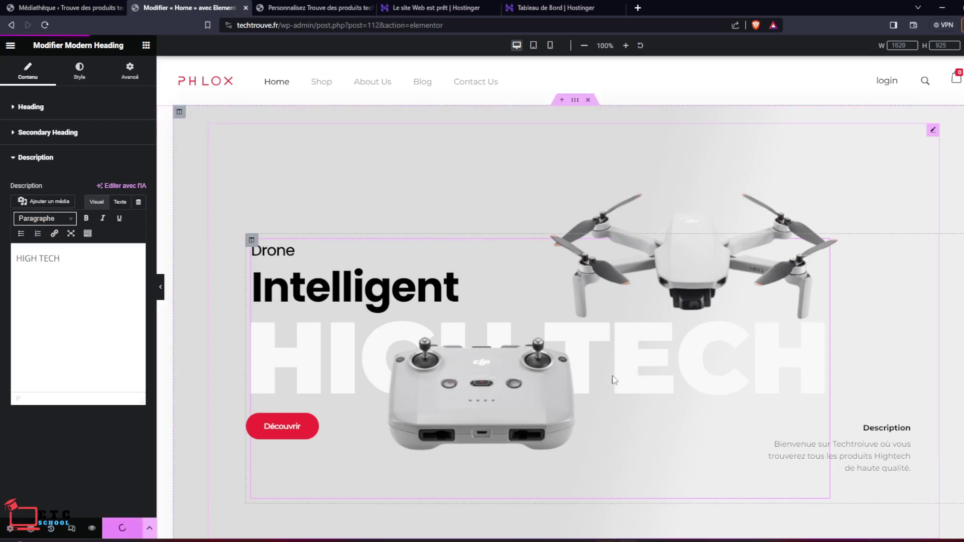
# Replace the VR headset man's image in the green Game Oculus tile with an upload of logo-image_ES (12).
pyautogui.scroll(-10, 613, 380)
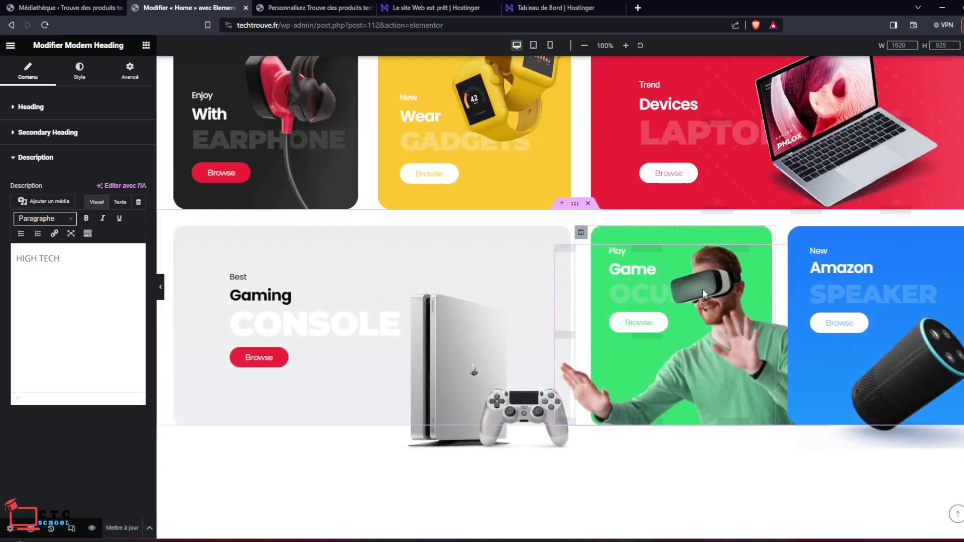
pyautogui.click(701, 275)
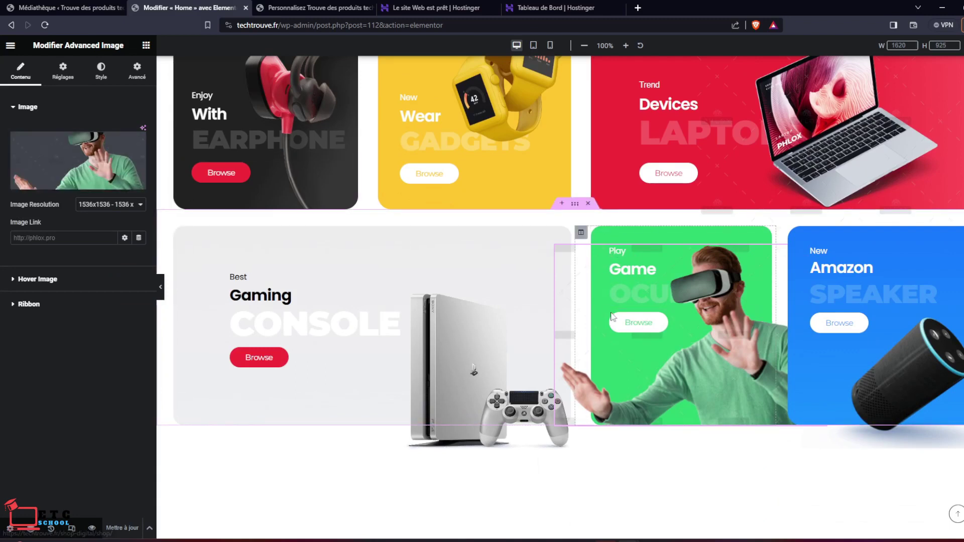
pyautogui.scroll(8, 616, 314)
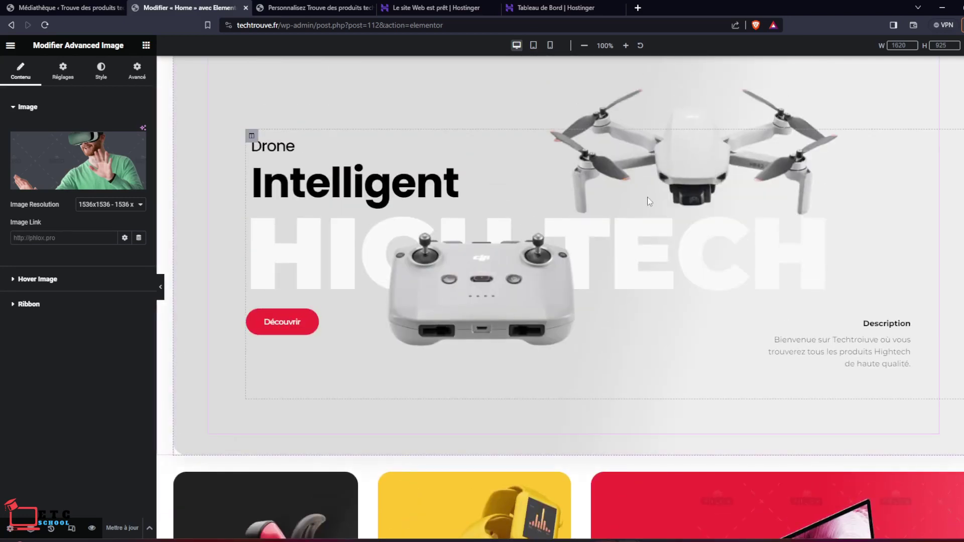
pyautogui.scroll(-10, 649, 201)
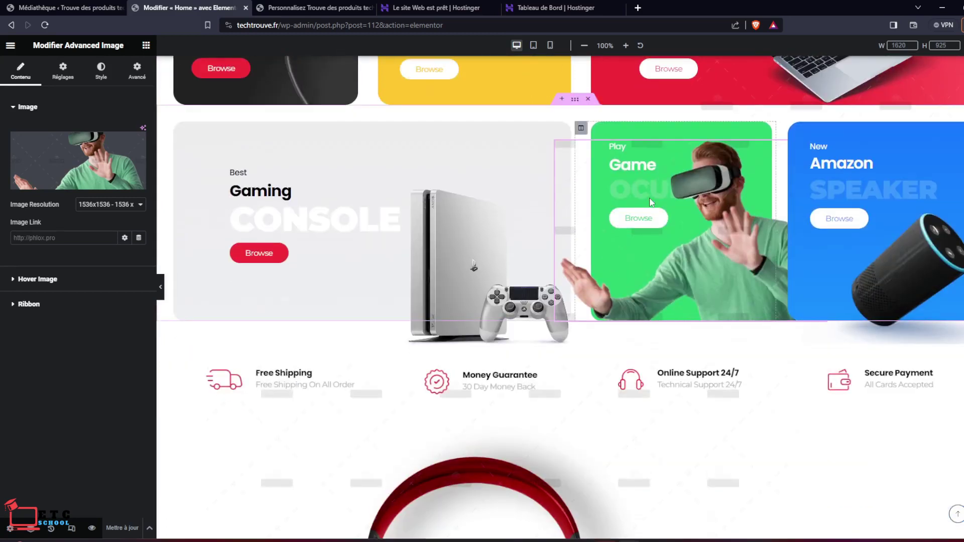
pyautogui.click(76, 186)
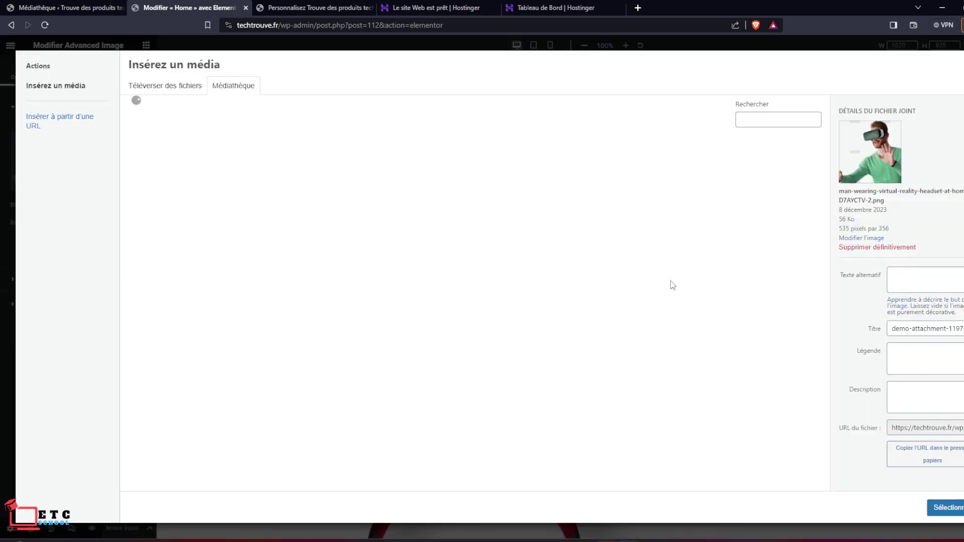
pyautogui.click(171, 86)
pyautogui.click(562, 267)
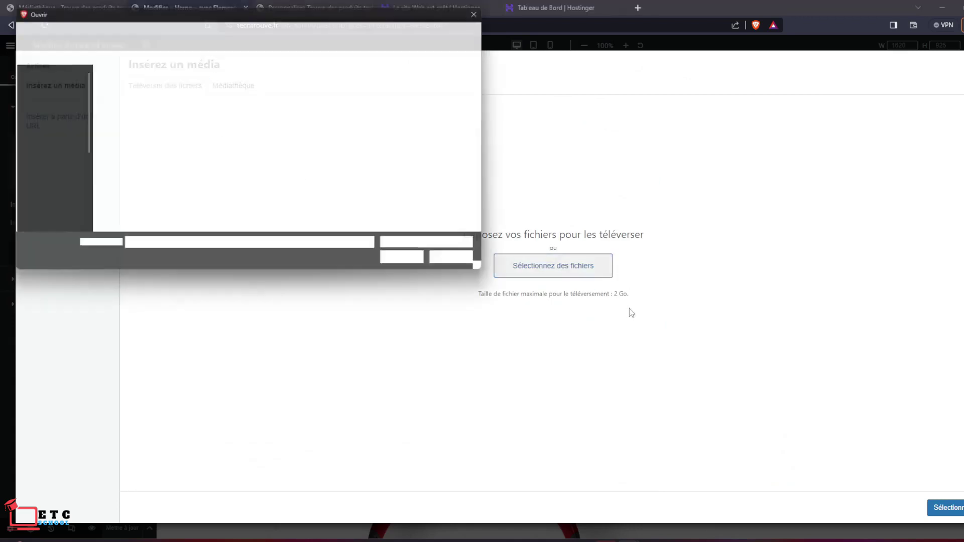
pyautogui.click(136, 166)
pyautogui.click(410, 265)
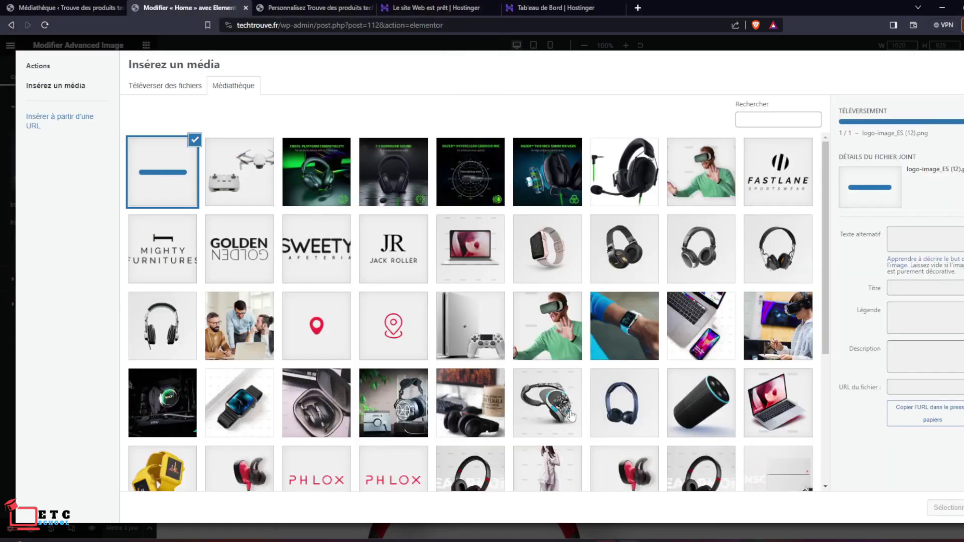
pyautogui.click(944, 507)
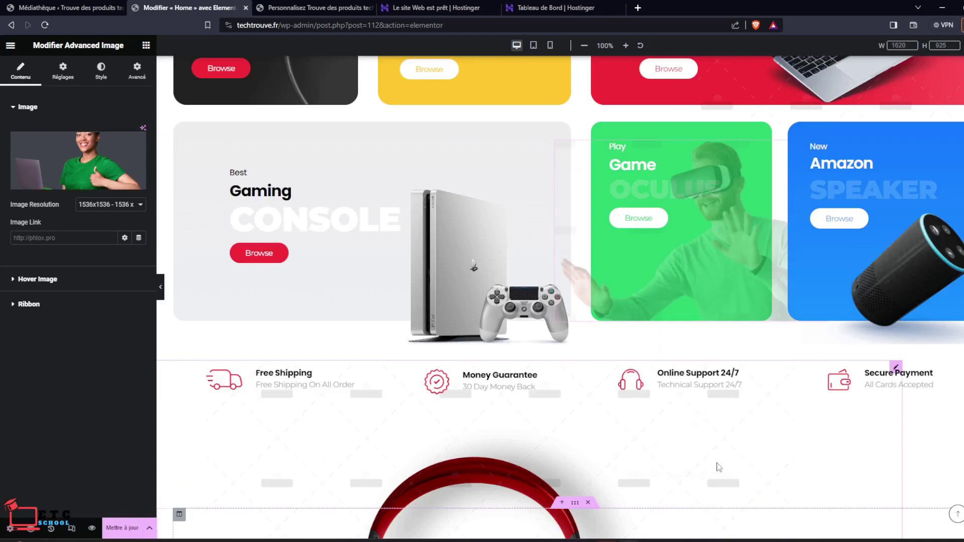
# Replace the red headphone image in the Summer Sale banner with an upload of the PC_Mac file.
pyautogui.scroll(-5, 552, 352)
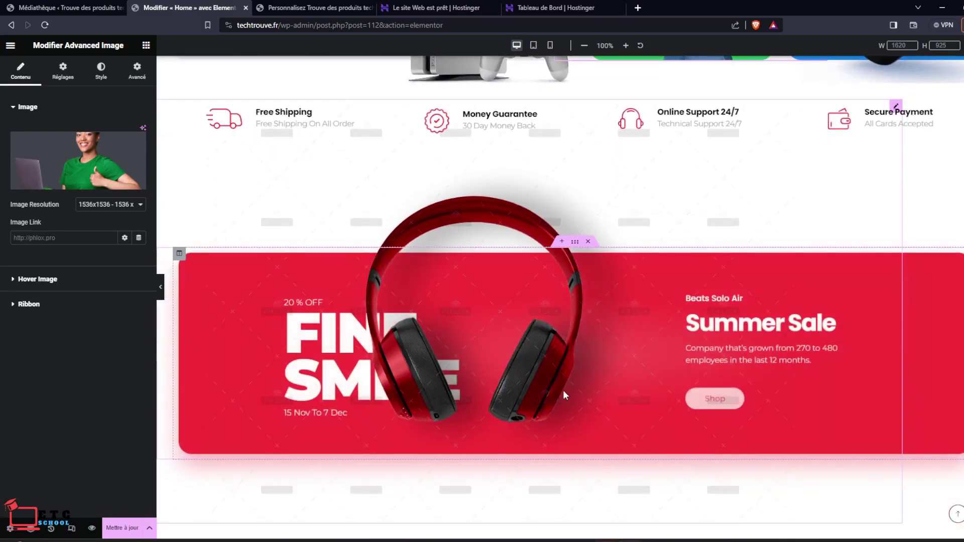
pyautogui.click(519, 366)
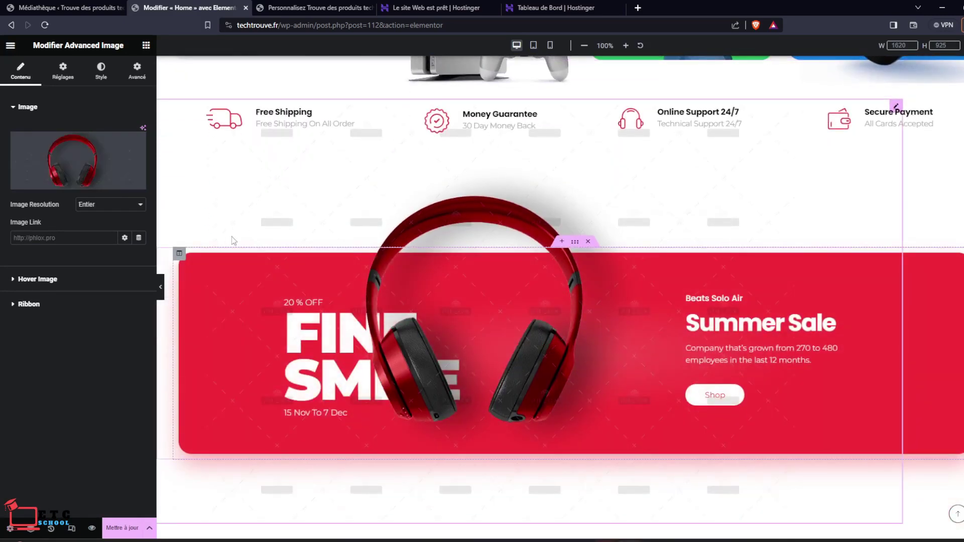
pyautogui.click(77, 185)
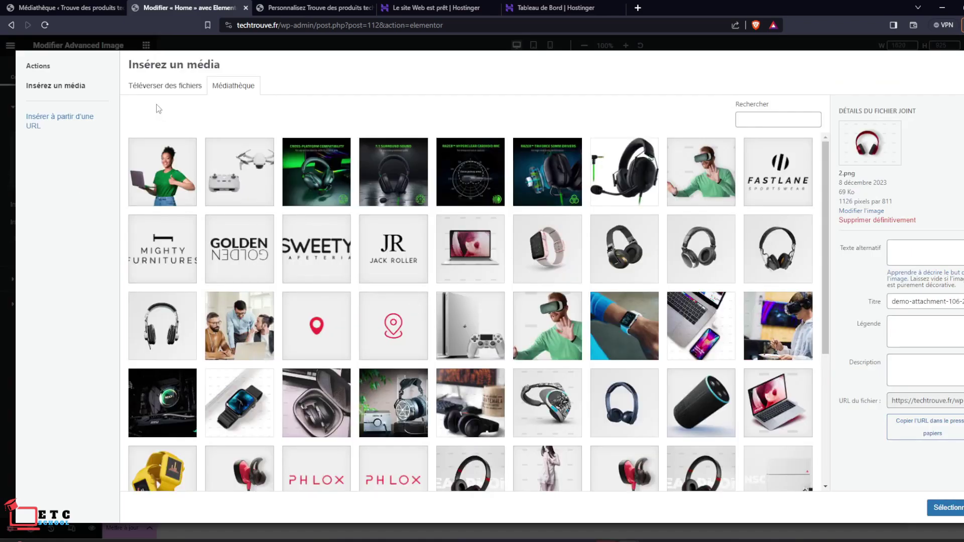
pyautogui.click(155, 87)
pyautogui.click(549, 267)
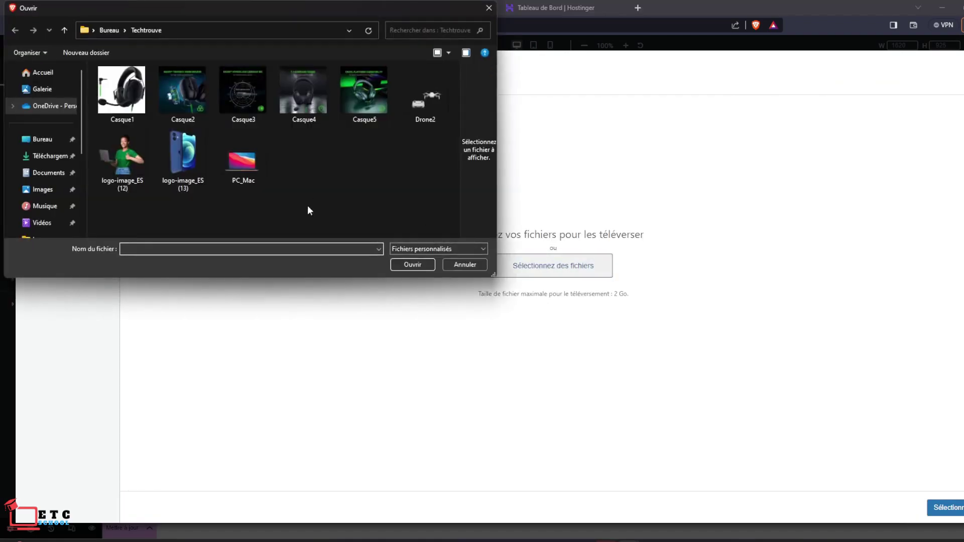
pyautogui.click(239, 161)
pyautogui.click(413, 265)
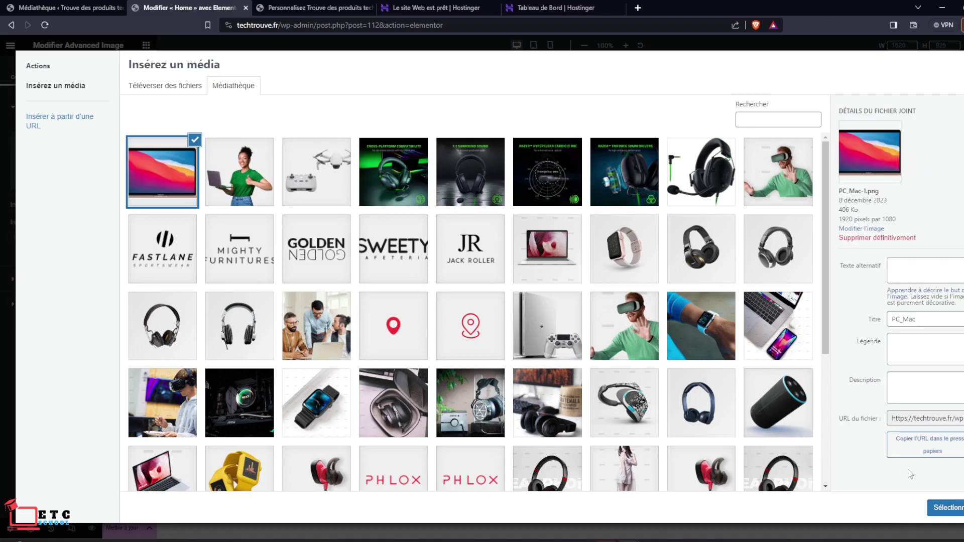
pyautogui.click(946, 508)
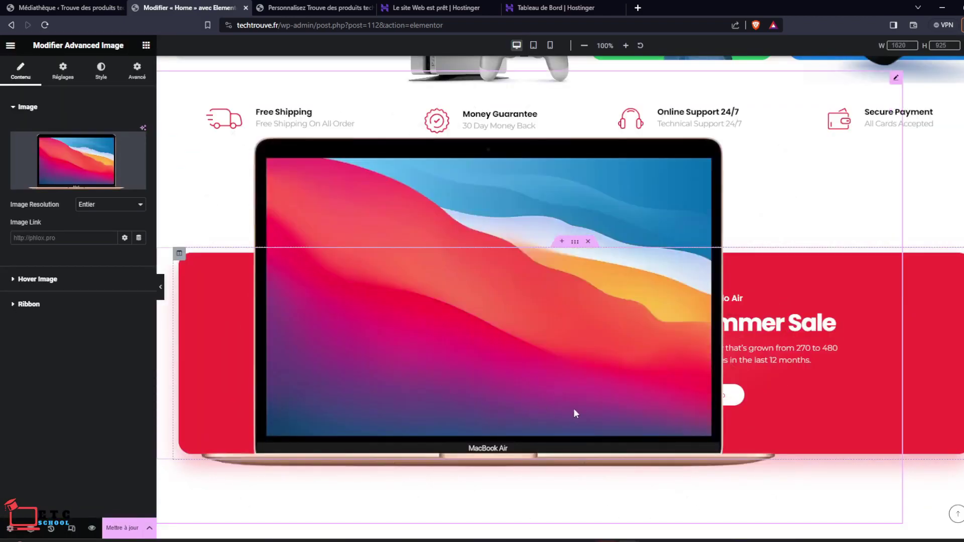
# Set the MacBook image in the red Summer Sale banner to the Personnalisé resolution at 700 x 400.
pyautogui.click(103, 206)
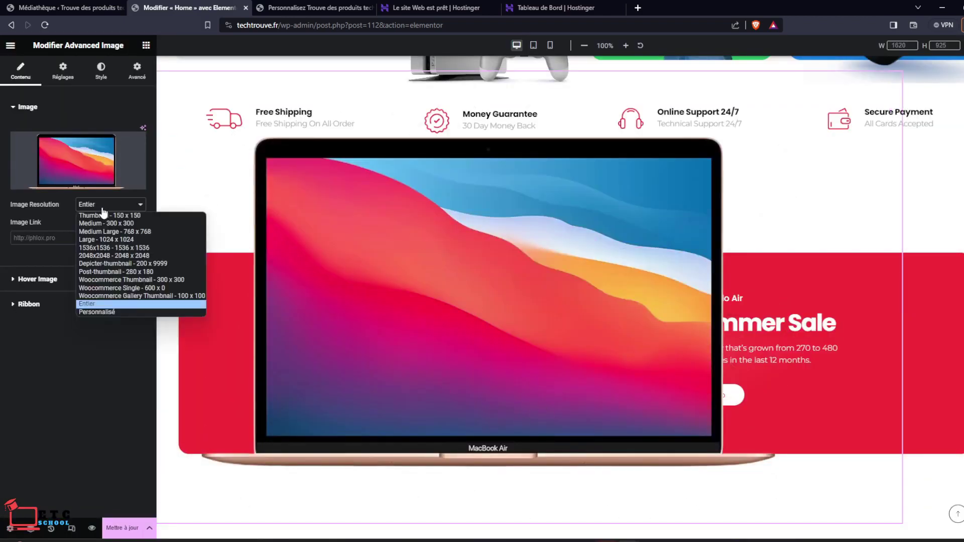
pyautogui.click(98, 312)
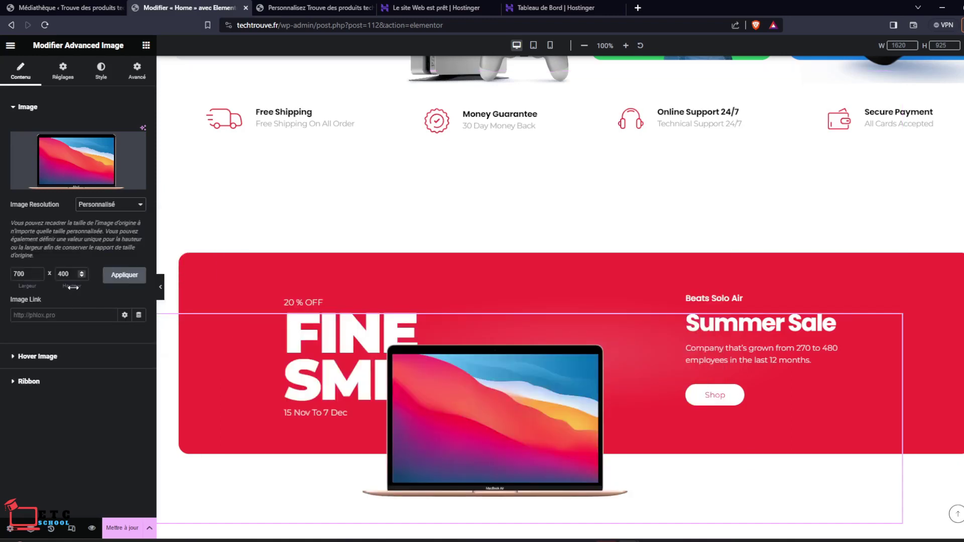
# Replace the green watch image in the green Happy Hour banner with an upload of logo-image_ES (13).
pyautogui.scroll(-4, 608, 310)
pyautogui.scroll(-10, 609, 311)
pyautogui.click(525, 278)
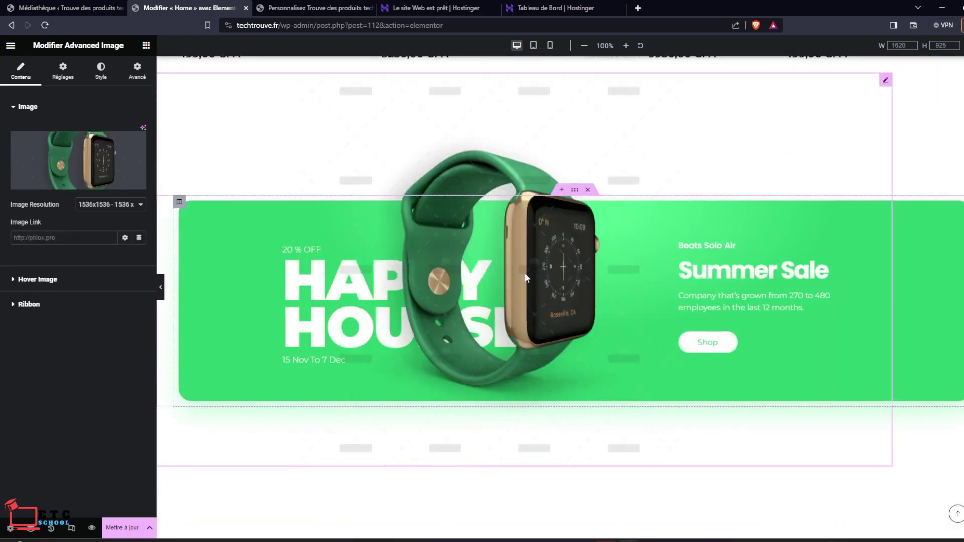
pyautogui.click(63, 186)
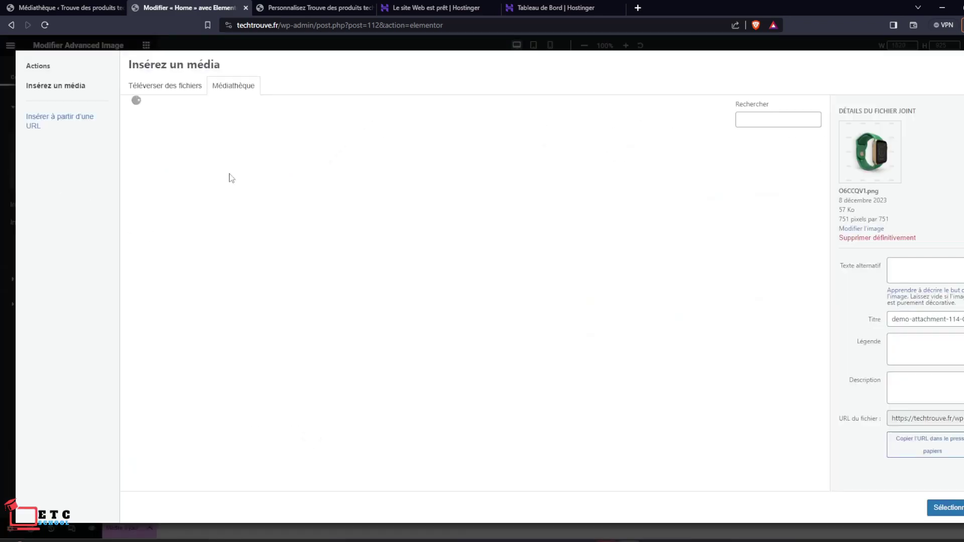
pyautogui.click(166, 87)
pyautogui.click(531, 270)
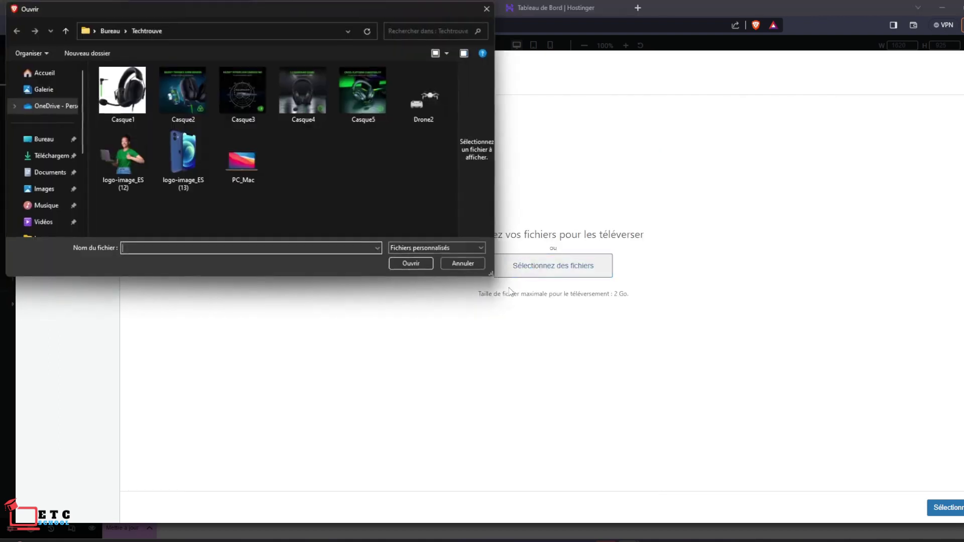
pyautogui.click(182, 156)
pyautogui.click(408, 269)
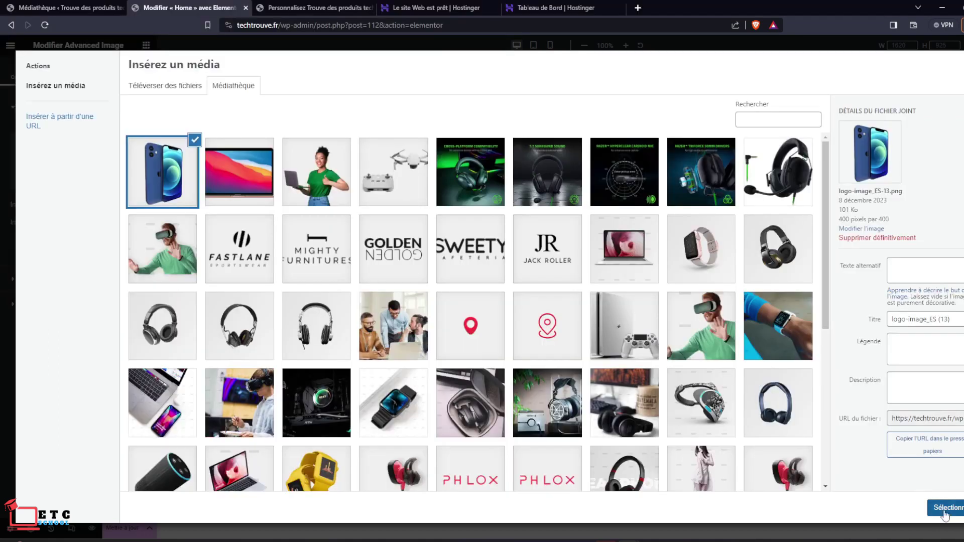
pyautogui.click(944, 508)
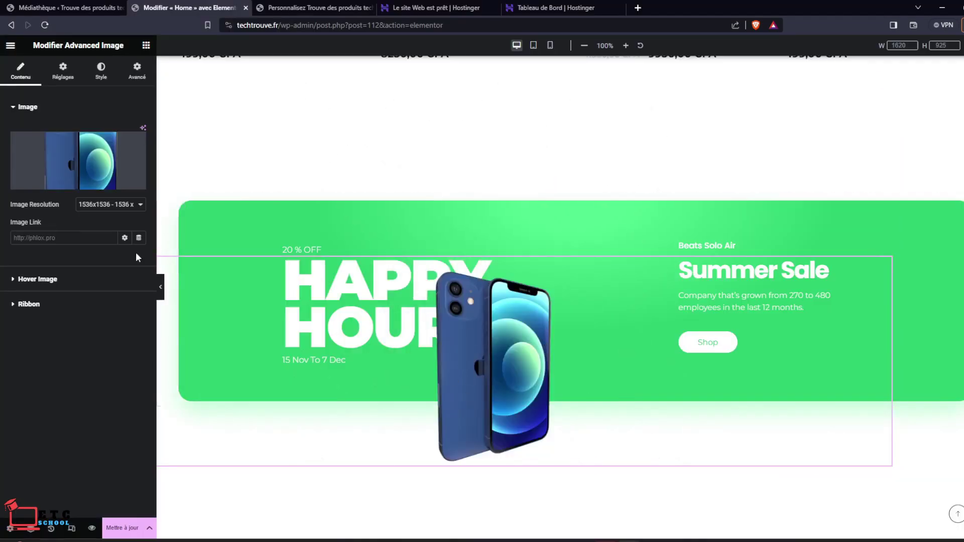
# Examine the home page's banners and product sections in the tablet and mobile previews.
pyautogui.click(533, 46)
pyautogui.scroll(-5, 627, 321)
pyautogui.scroll(-3, 627, 328)
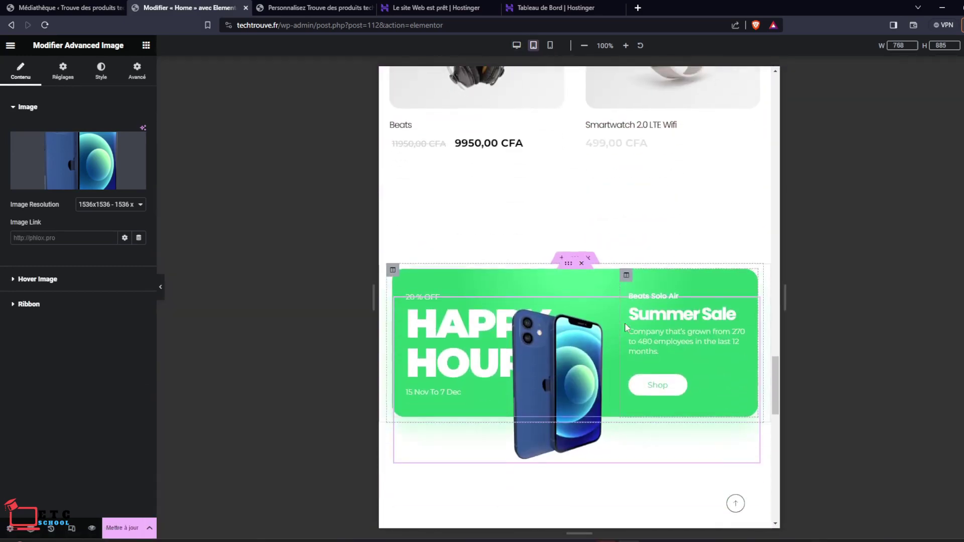
pyautogui.scroll(5, 578, 360)
pyautogui.click(551, 46)
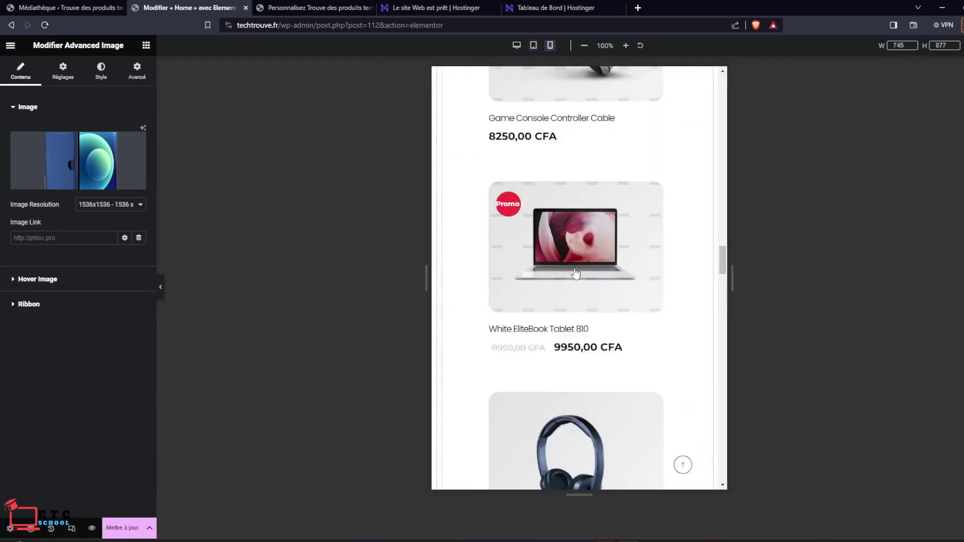
pyautogui.scroll(-10, 578, 284)
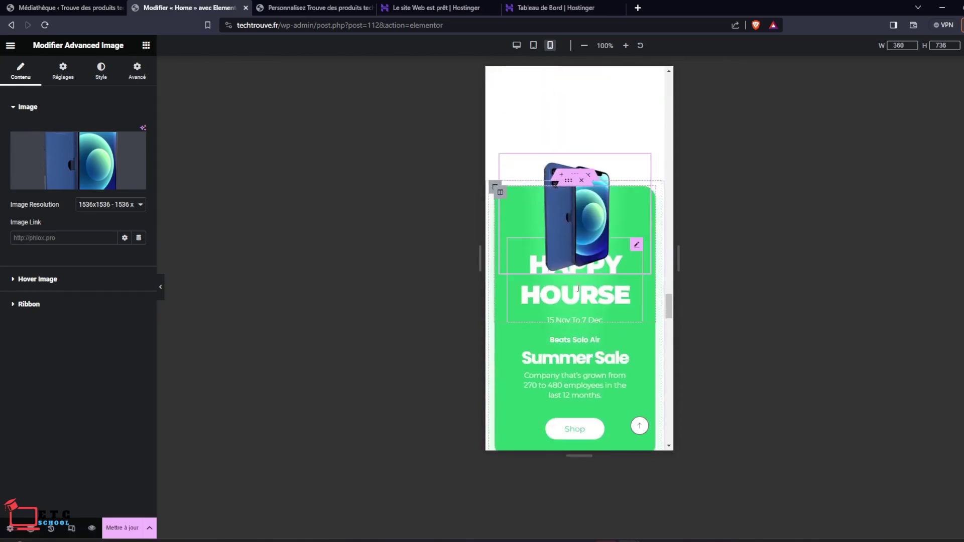
pyautogui.scroll(10, 579, 286)
pyautogui.scroll(15, 578, 291)
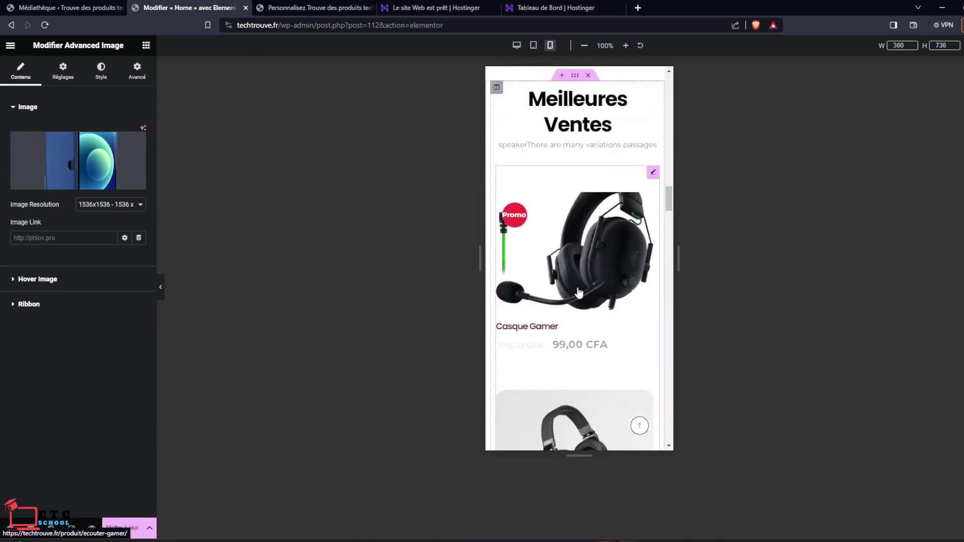
pyautogui.scroll(10, 577, 287)
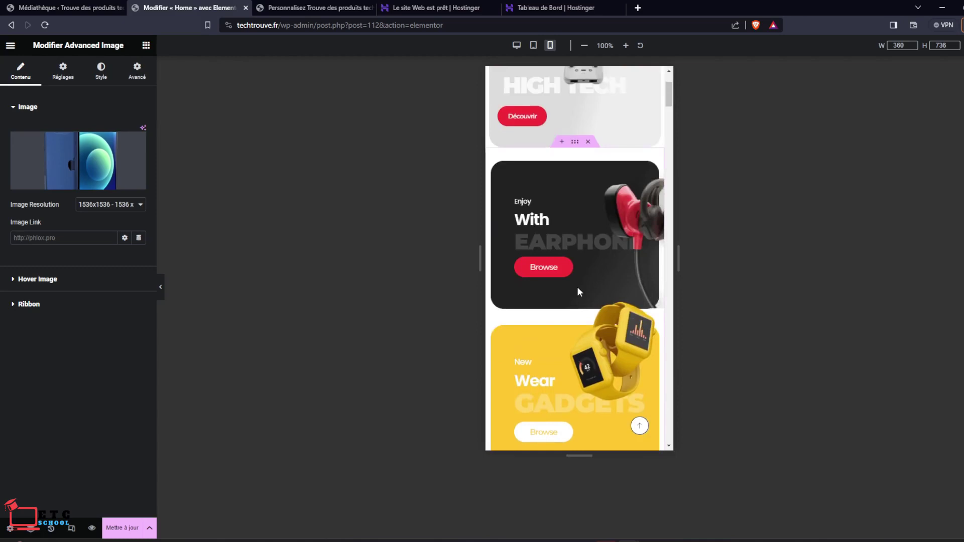
# Return to the desktop preview, check the sections up to the hero, and save the home page.
pyautogui.click(517, 46)
pyautogui.scroll(-15, 685, 342)
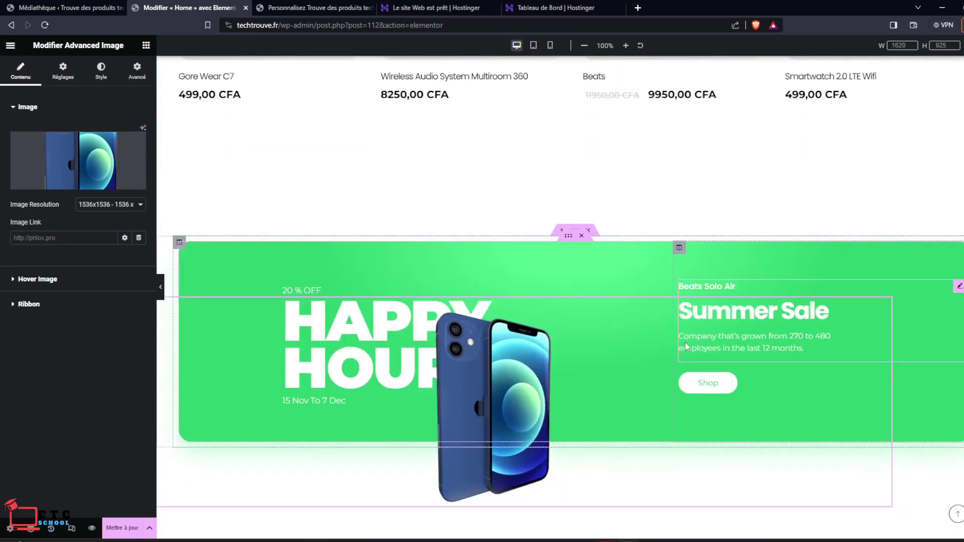
pyautogui.scroll(10, 934, 201)
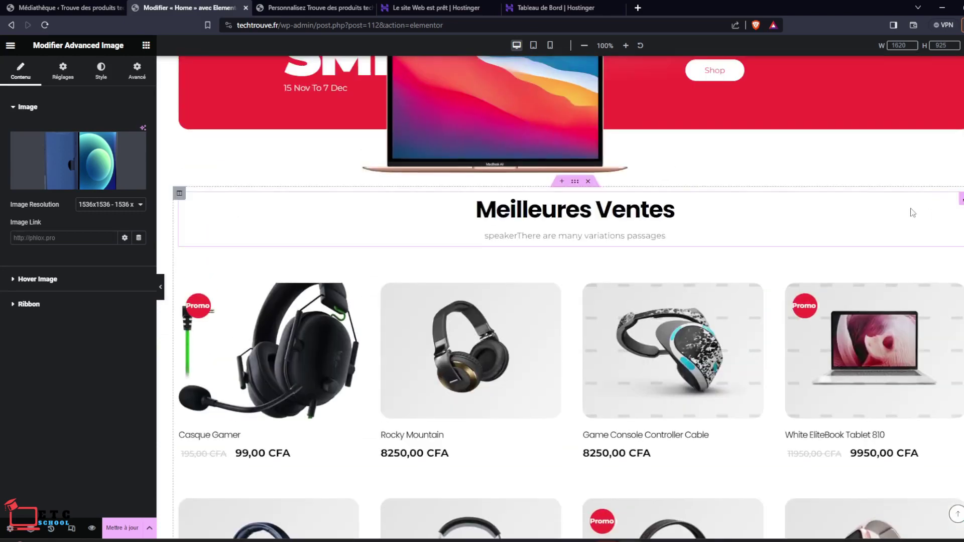
pyautogui.scroll(15, 908, 211)
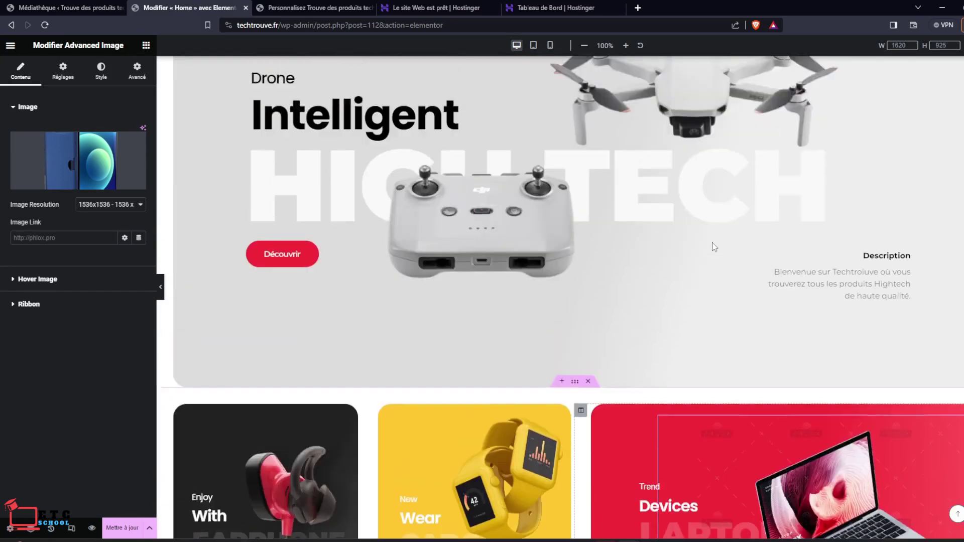
pyautogui.scroll(4, 714, 246)
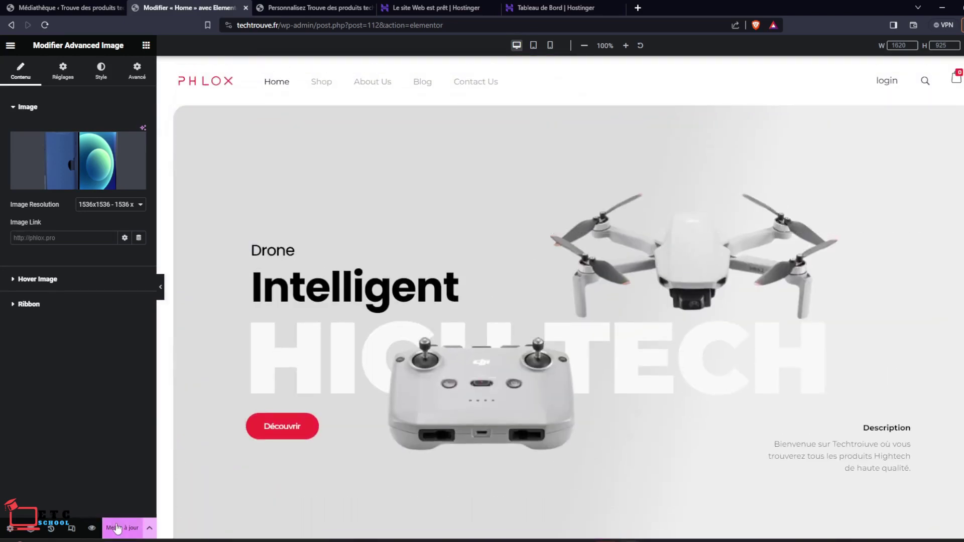
pyautogui.click(116, 528)
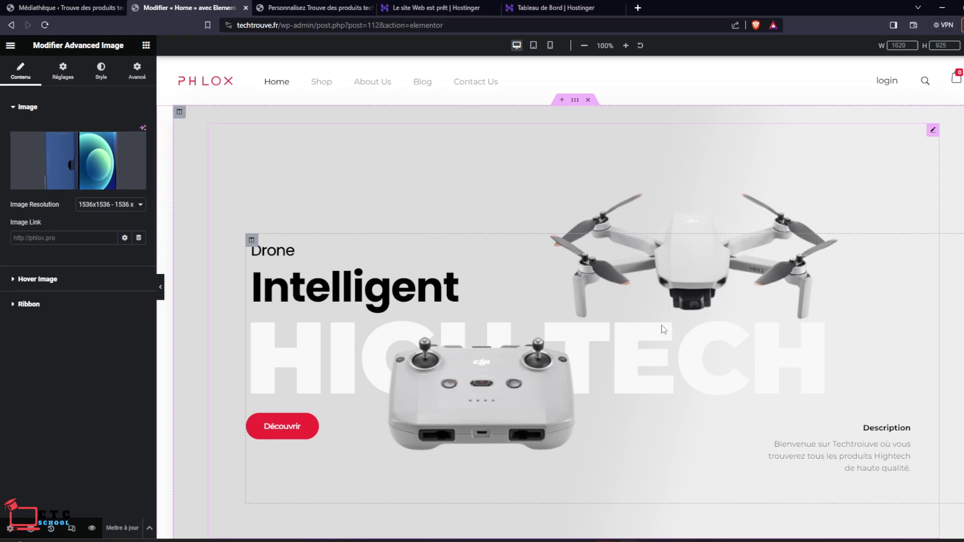
# Review the updated banners in the editor and on the live home page down to the Meilleures Ventes products.
pyautogui.scroll(-10, 661, 326)
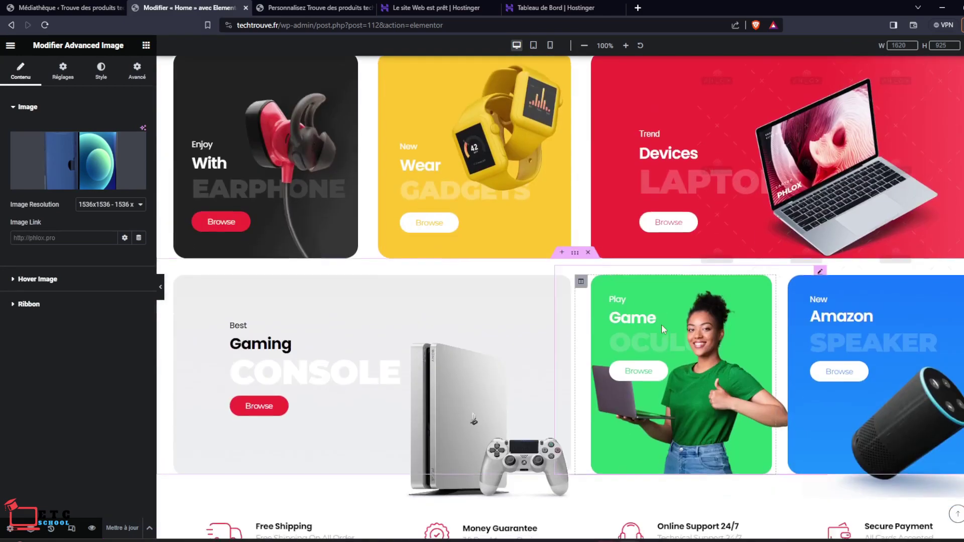
pyautogui.scroll(-5, 661, 329)
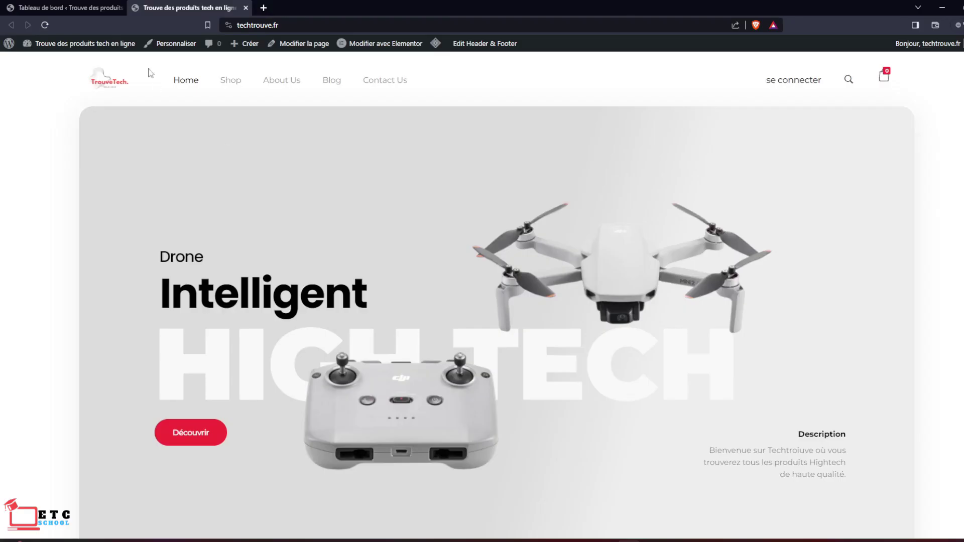
pyautogui.click(71, 8)
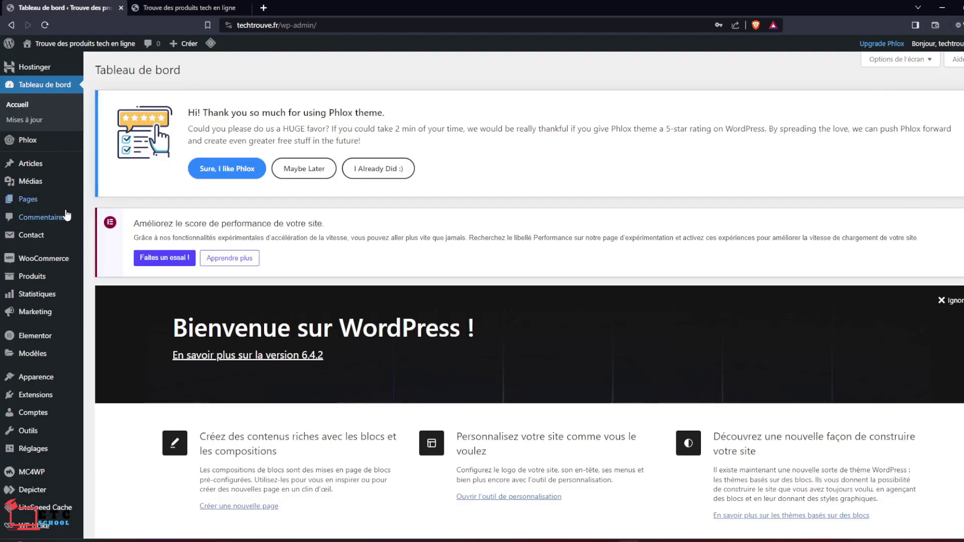
pyautogui.scroll(-2, 439, 338)
pyautogui.scroll(2, 440, 338)
pyautogui.click(185, 7)
pyautogui.scroll(-10, 585, 321)
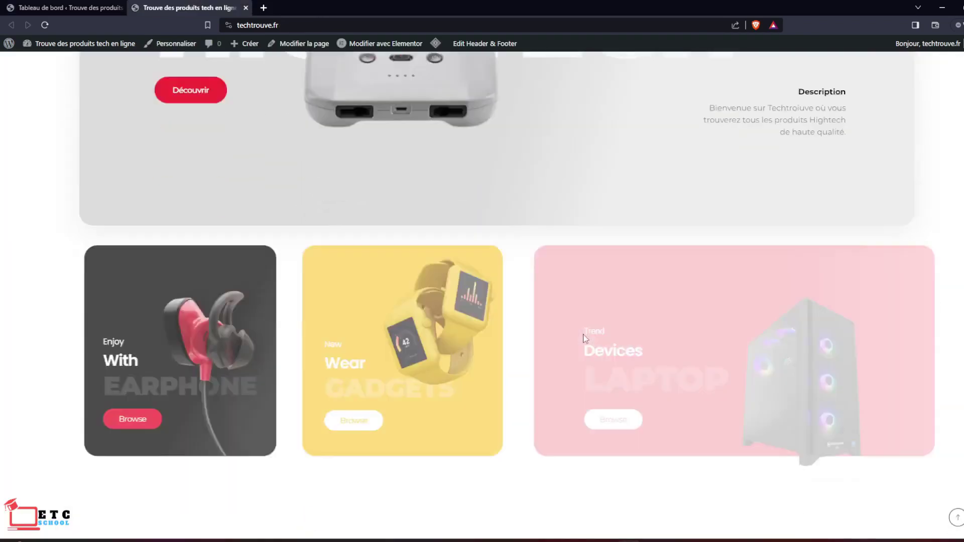
pyautogui.scroll(-10, 585, 339)
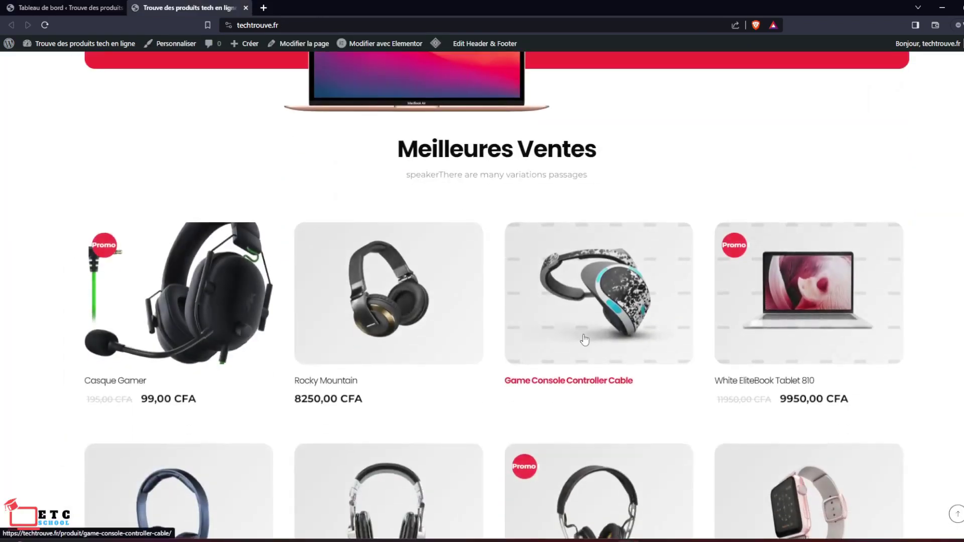
# Add the Game Console Controller Cable to the cart on the live home page and open the cart page.
pyautogui.click(547, 245)
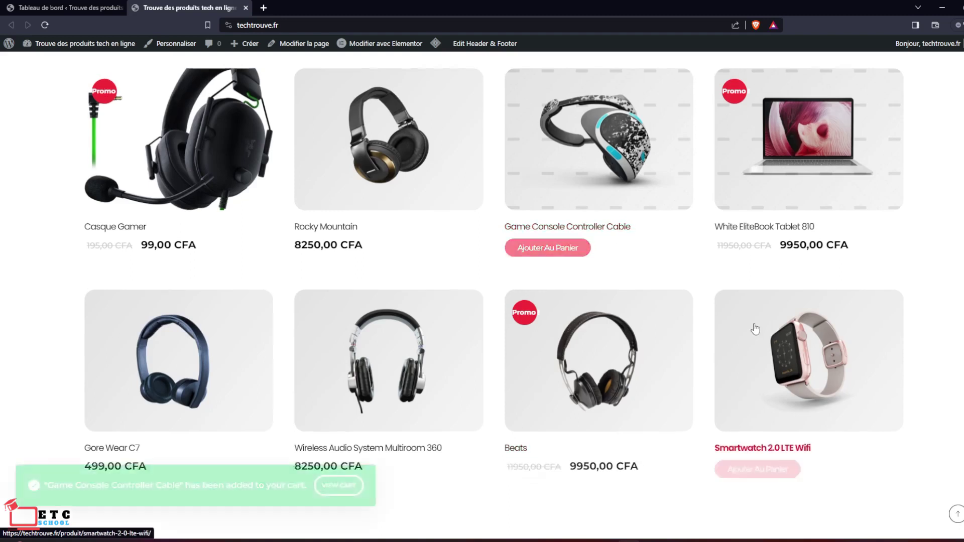
pyautogui.scroll(15, 758, 361)
pyautogui.scroll(8, 754, 324)
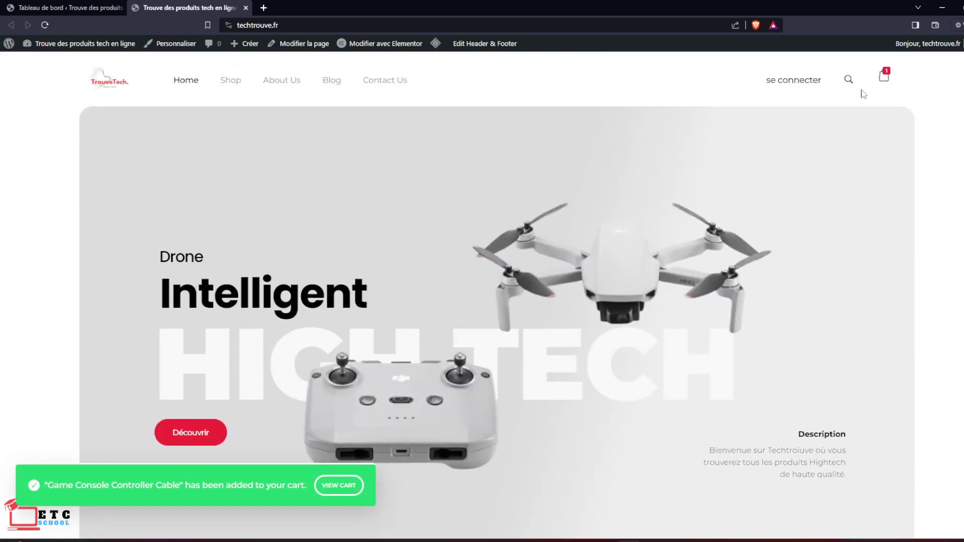
pyautogui.click(885, 78)
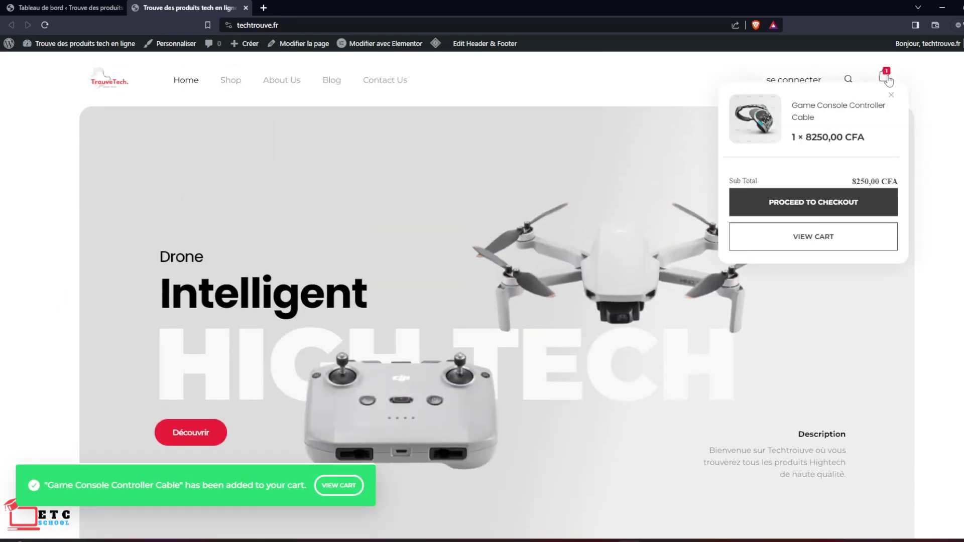
pyautogui.click(813, 240)
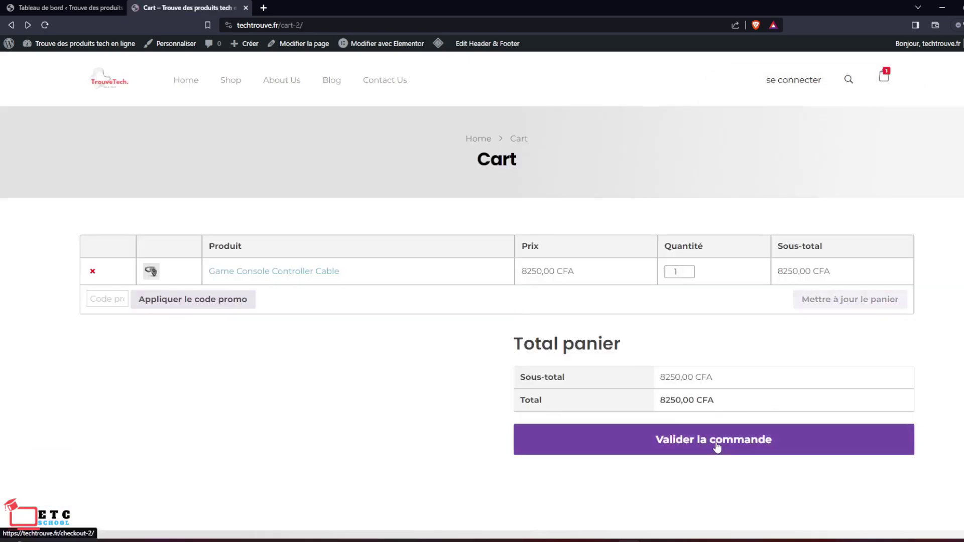
# Proceed to checkout, examine the billing details form, and return to the home page.
pyautogui.click(717, 446)
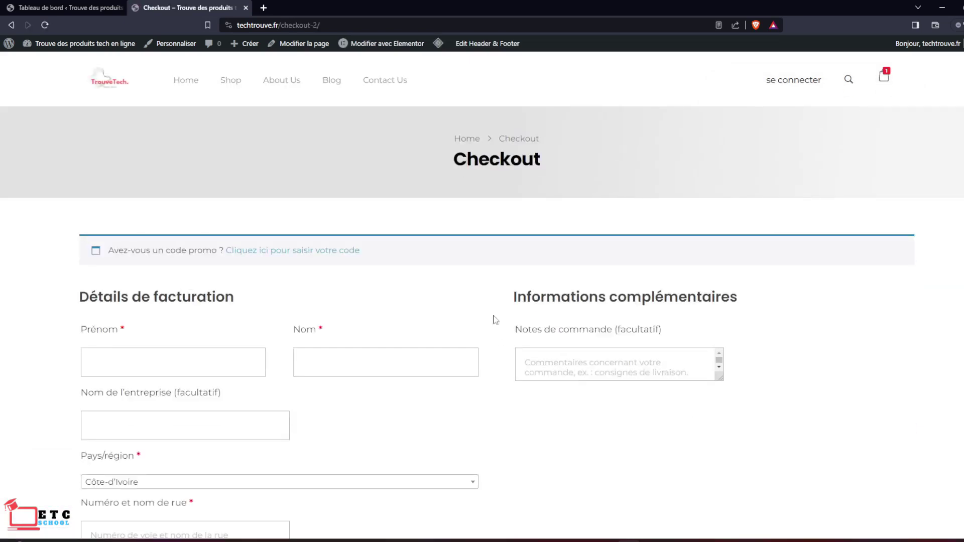
pyautogui.scroll(-2, 487, 306)
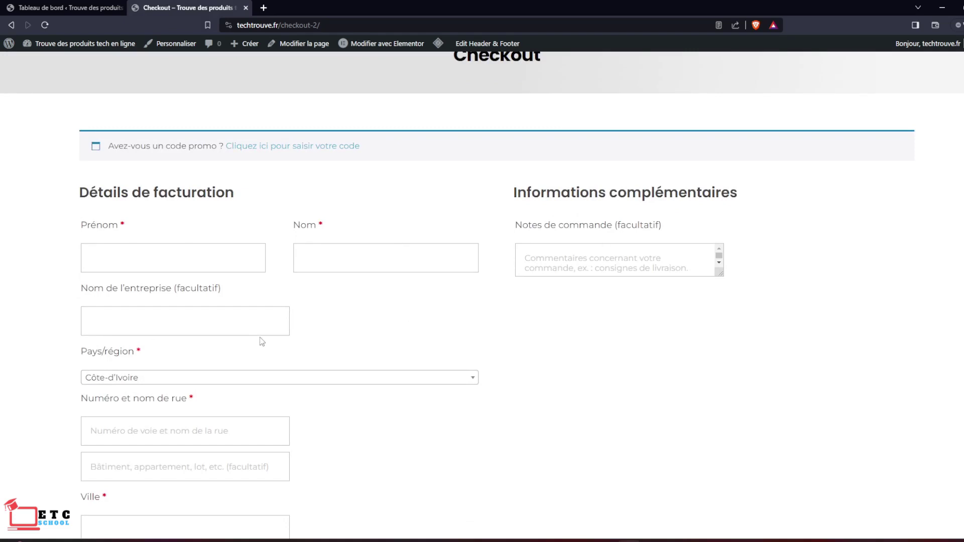
pyautogui.scroll(2, 262, 342)
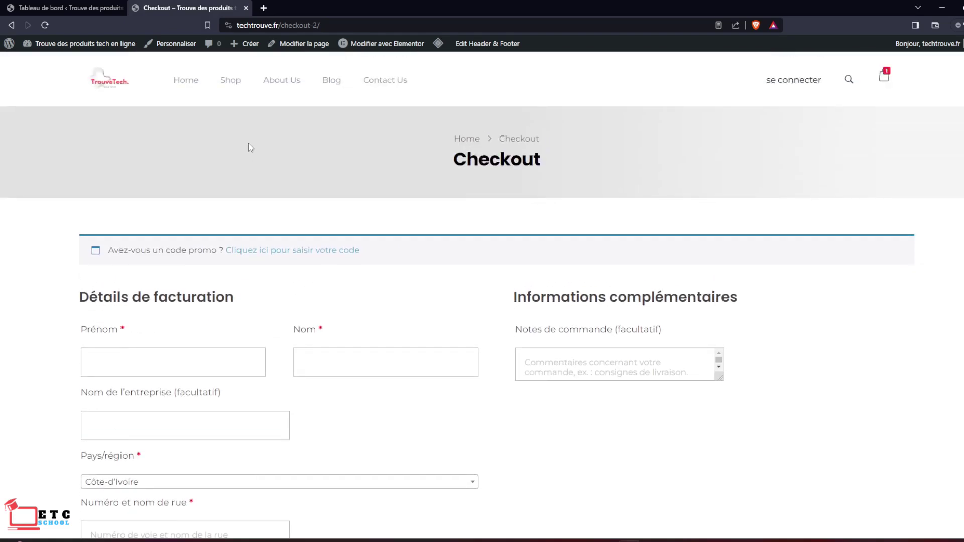
pyautogui.click(104, 86)
# Open the WooCommerce payment settings from the WordPress dashboard and examine the available payment methods.
pyautogui.click(88, 7)
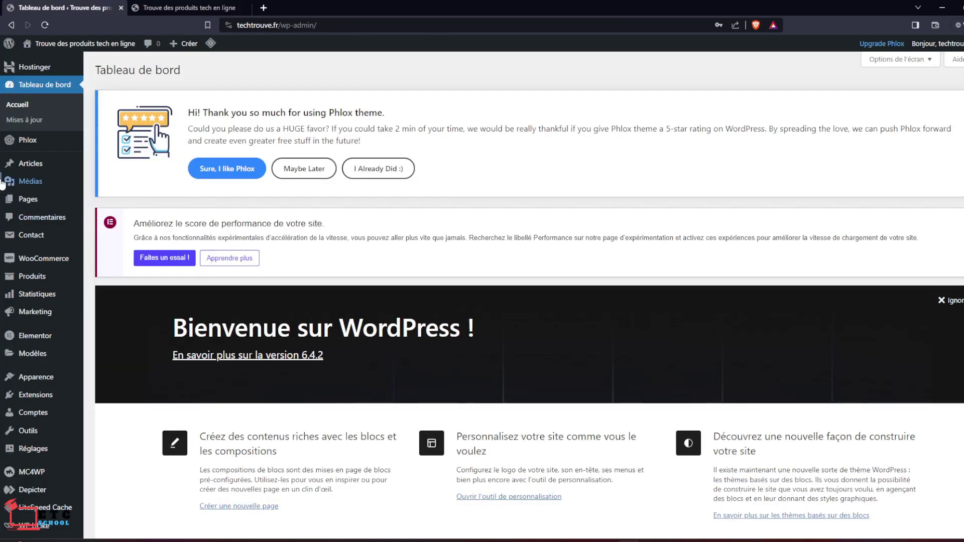
pyautogui.scroll(-1, 60, 236)
pyautogui.moveTo(70, 239)
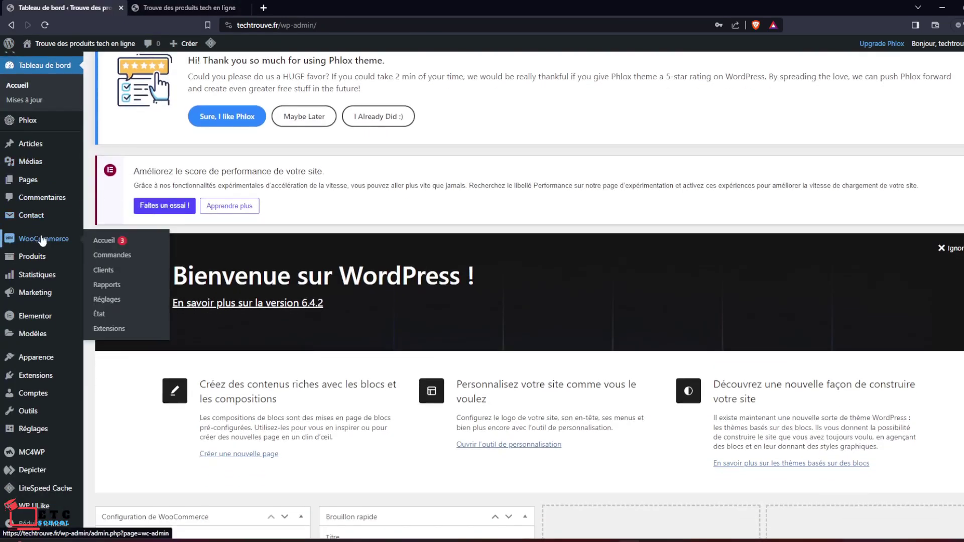
pyautogui.click(107, 300)
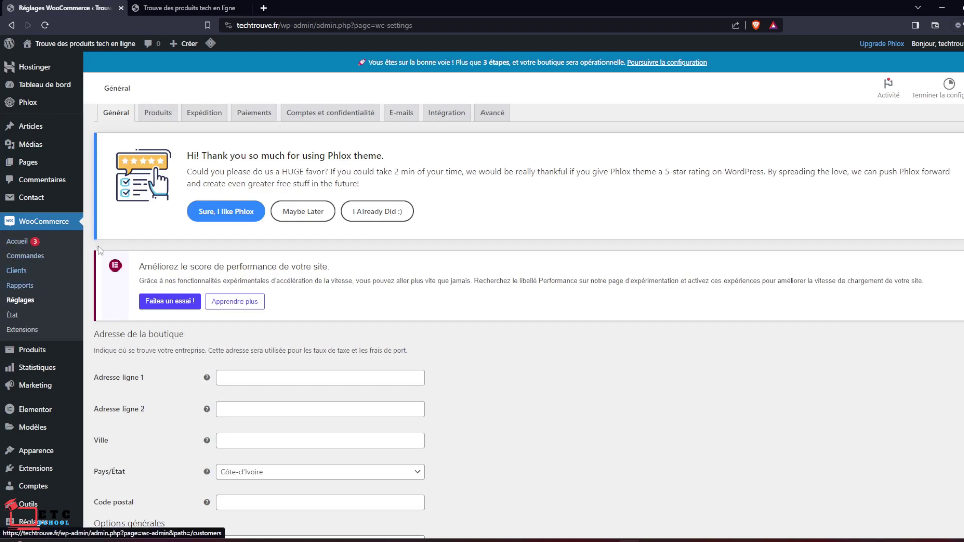
pyautogui.click(255, 114)
pyautogui.scroll(-2, 316, 360)
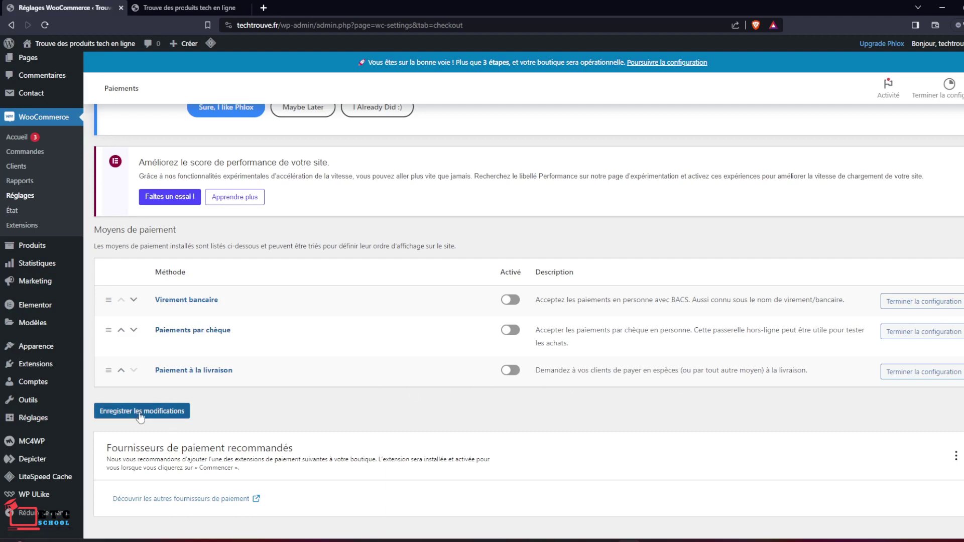
pyautogui.scroll(3, 580, 394)
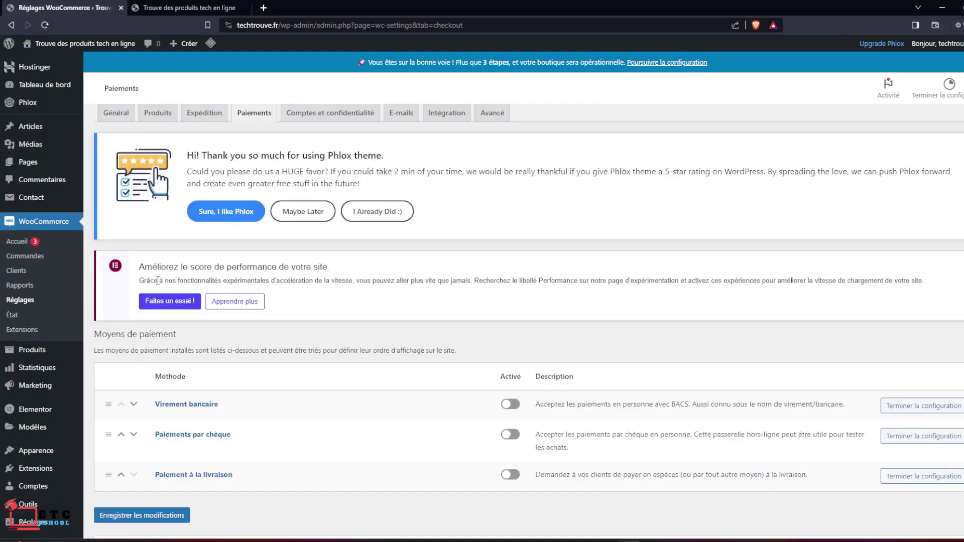
pyautogui.scroll(-4, 452, 394)
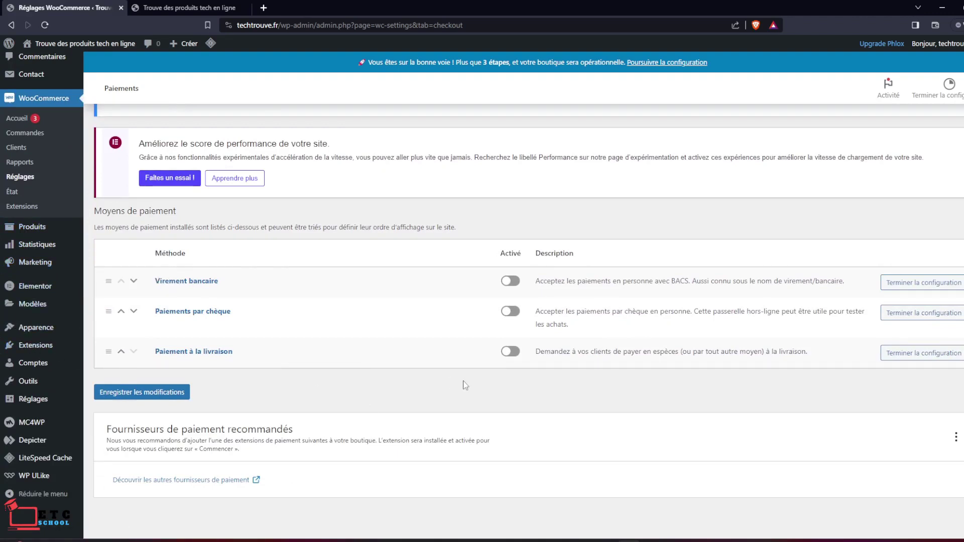
# Search the plugin directory for "stripe", then install and activate the WooCommerce Stripe Payment Gateway plugin.
pyautogui.moveTo(35, 345)
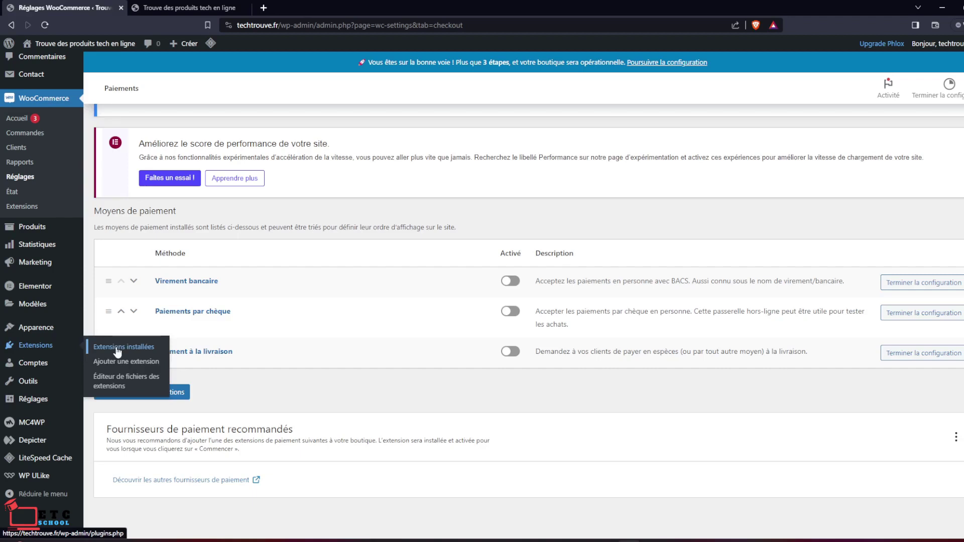
pyautogui.click(126, 361)
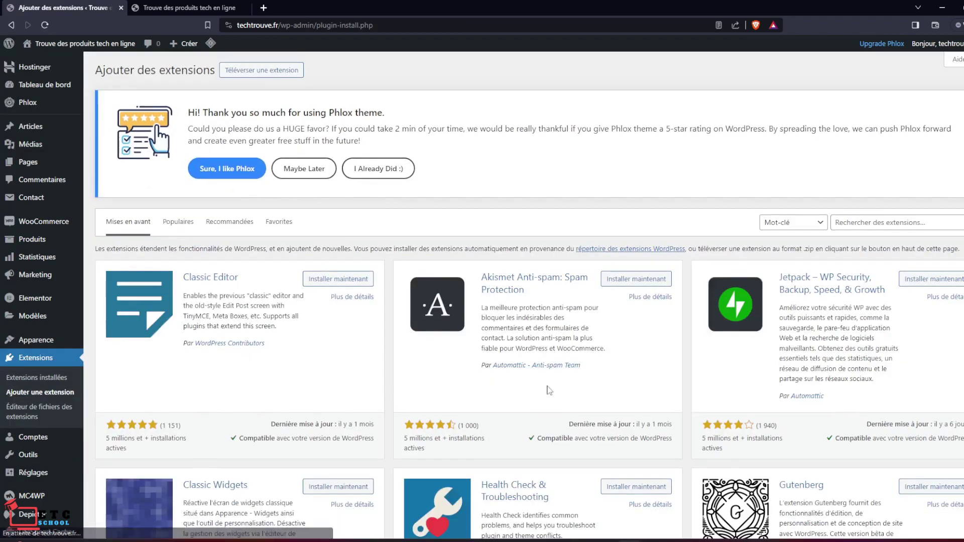
pyautogui.click(875, 222)
pyautogui.write('stripe')
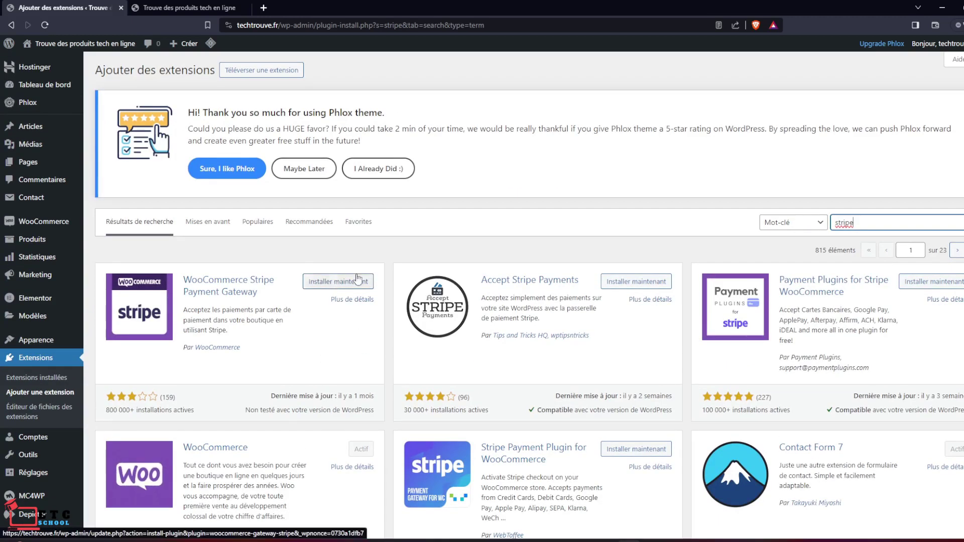
pyautogui.click(341, 285)
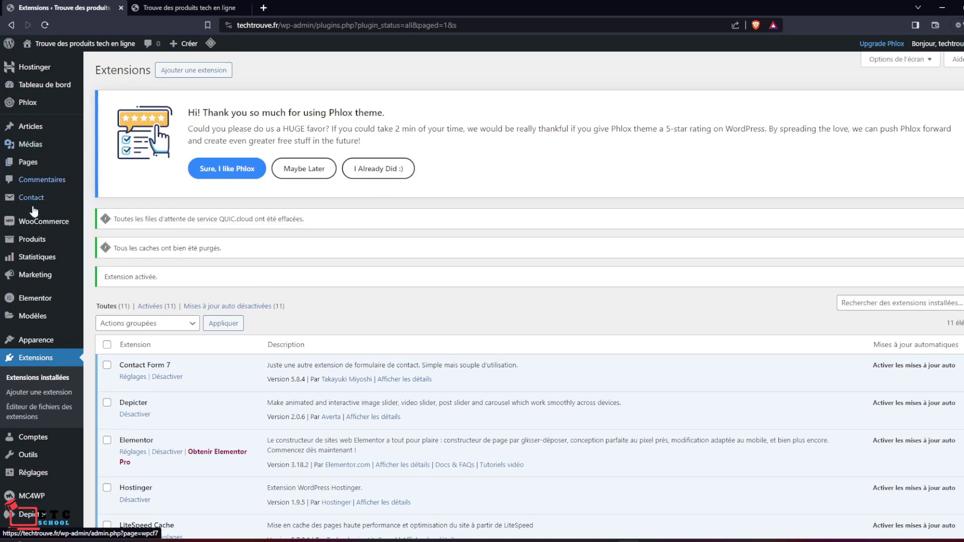
# Open the WooCommerce payment settings and examine the Stripe payment methods added to the list.
pyautogui.moveTo(34, 221)
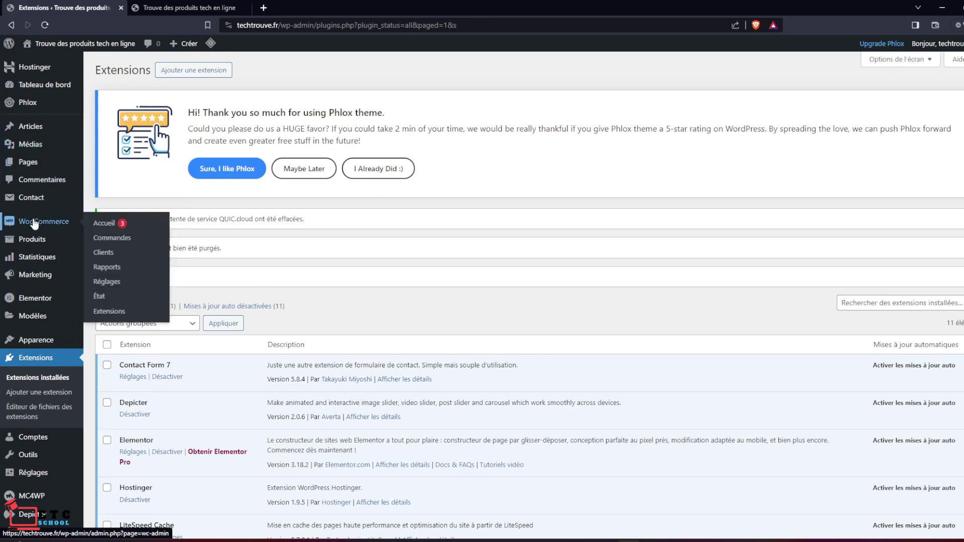
pyautogui.click(106, 282)
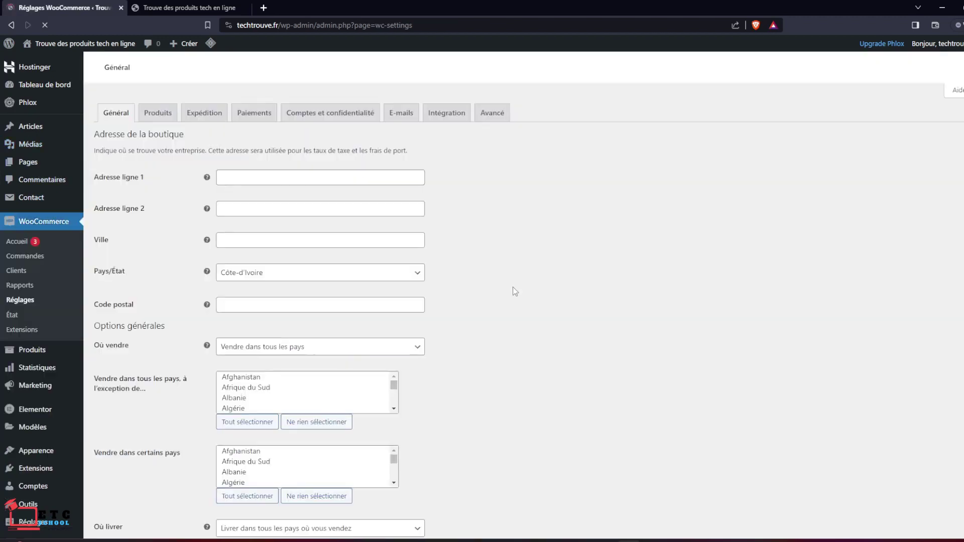
pyautogui.click(243, 113)
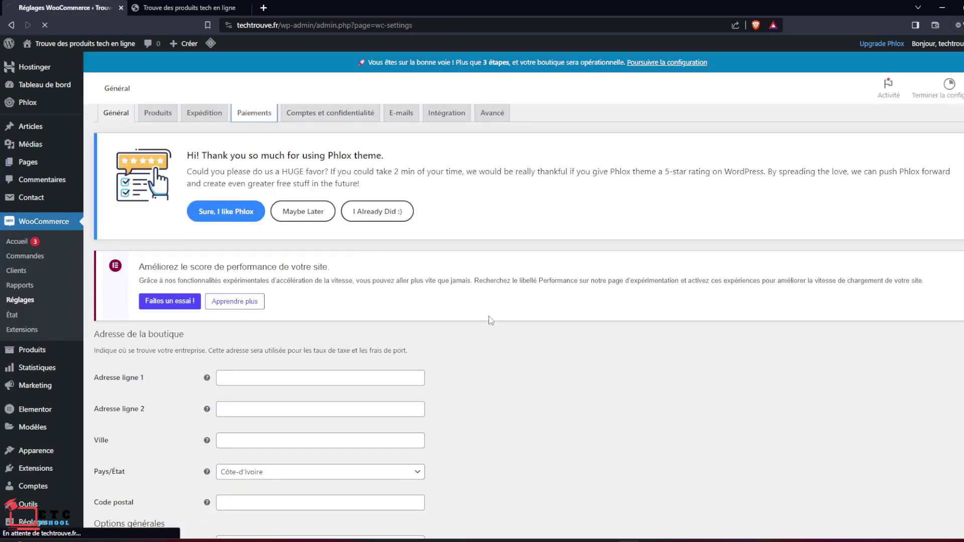
pyautogui.scroll(-6, 409, 301)
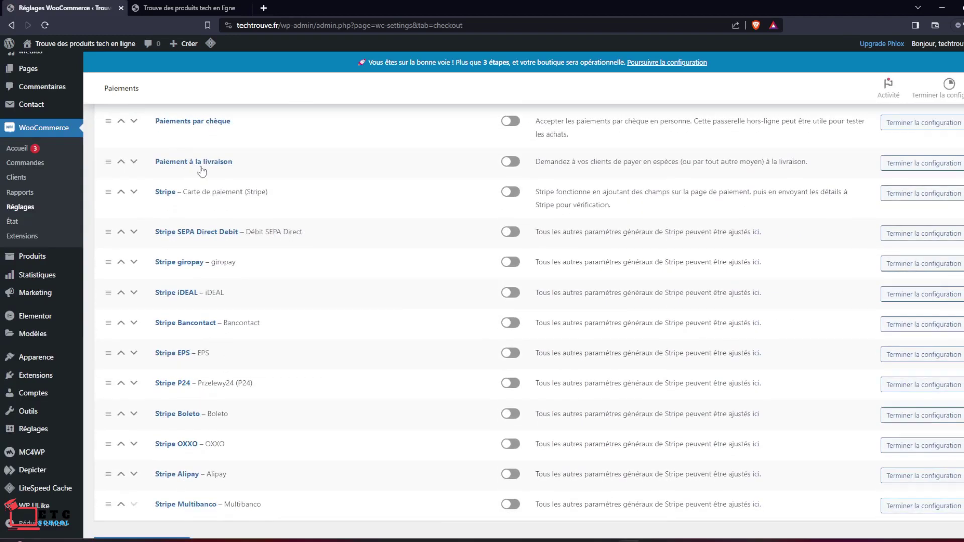
pyautogui.scroll(-3, 405, 260)
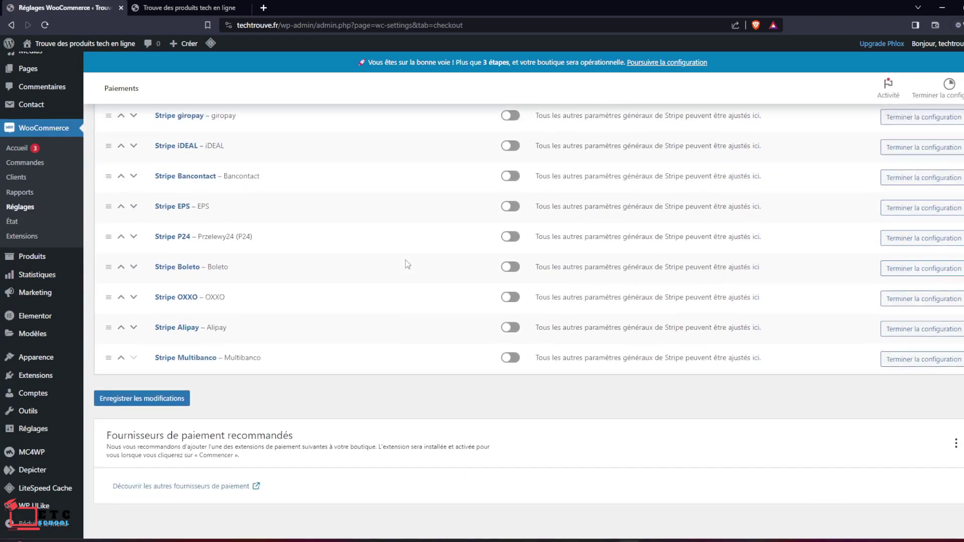
pyautogui.scroll(5, 405, 262)
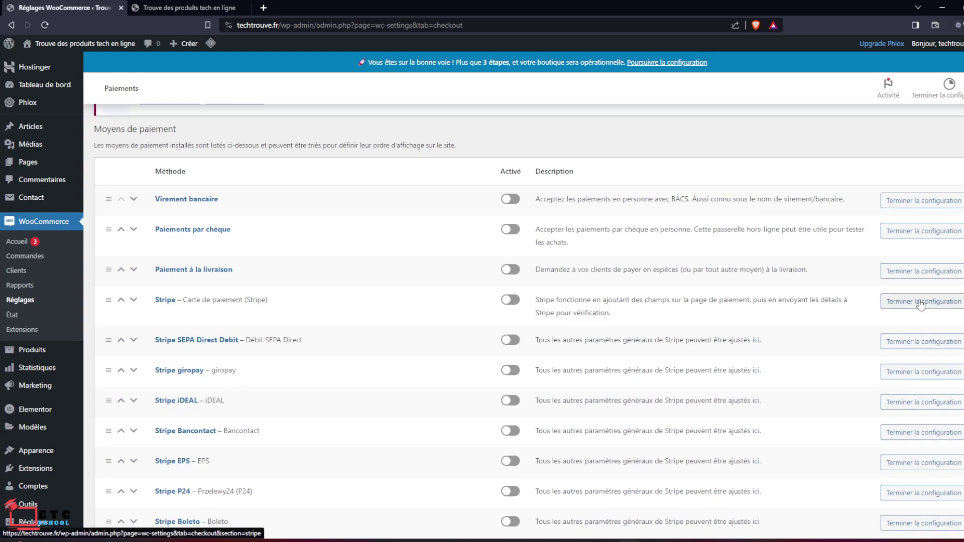
# Try to enable Stripe card payments, examine the account connection options, and return to the live home page via the general settings.
pyautogui.click(511, 300)
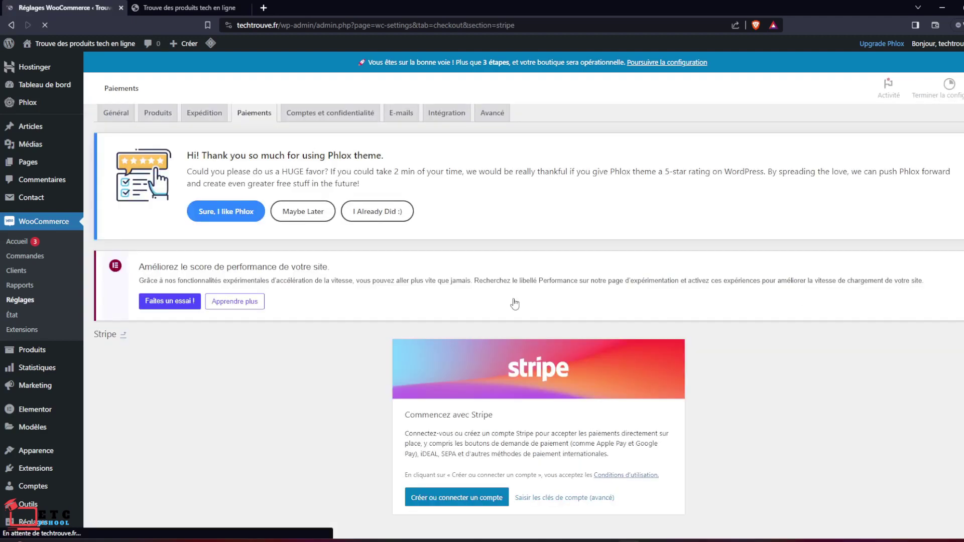
pyautogui.scroll(-2, 514, 302)
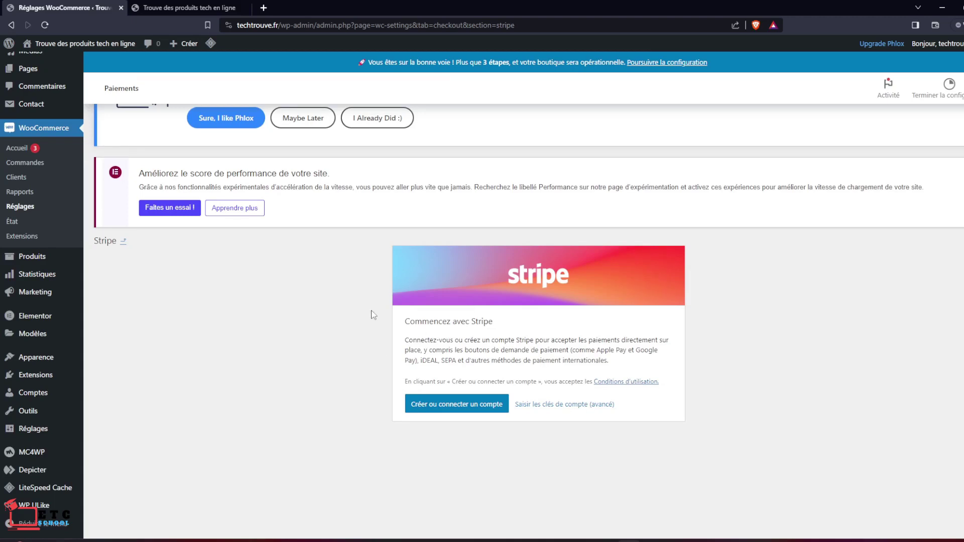
pyautogui.scroll(2, 371, 314)
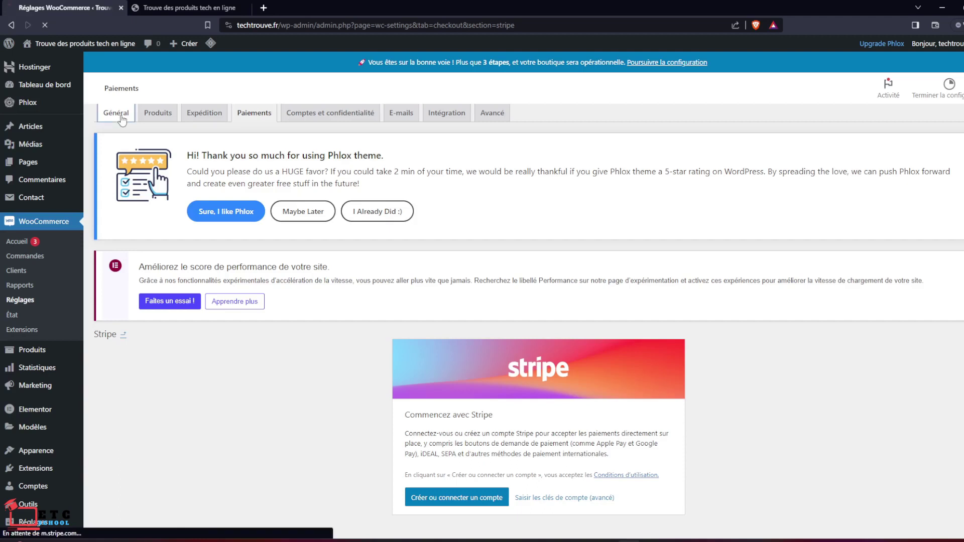
pyautogui.click(120, 115)
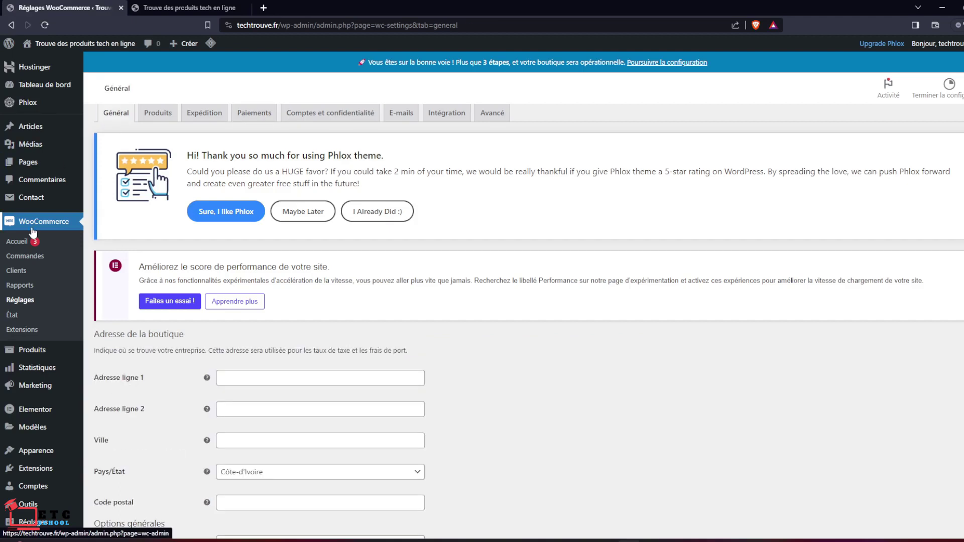
pyautogui.click(165, 7)
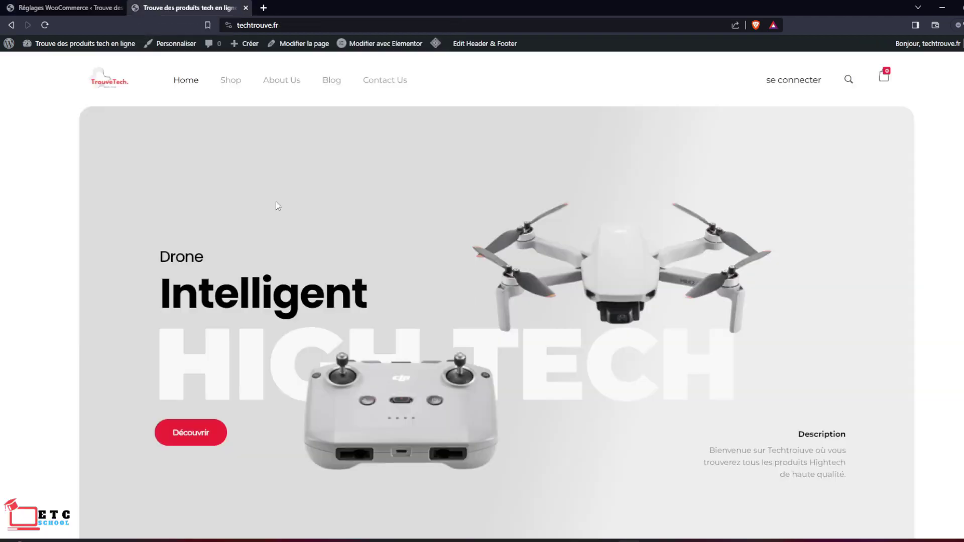